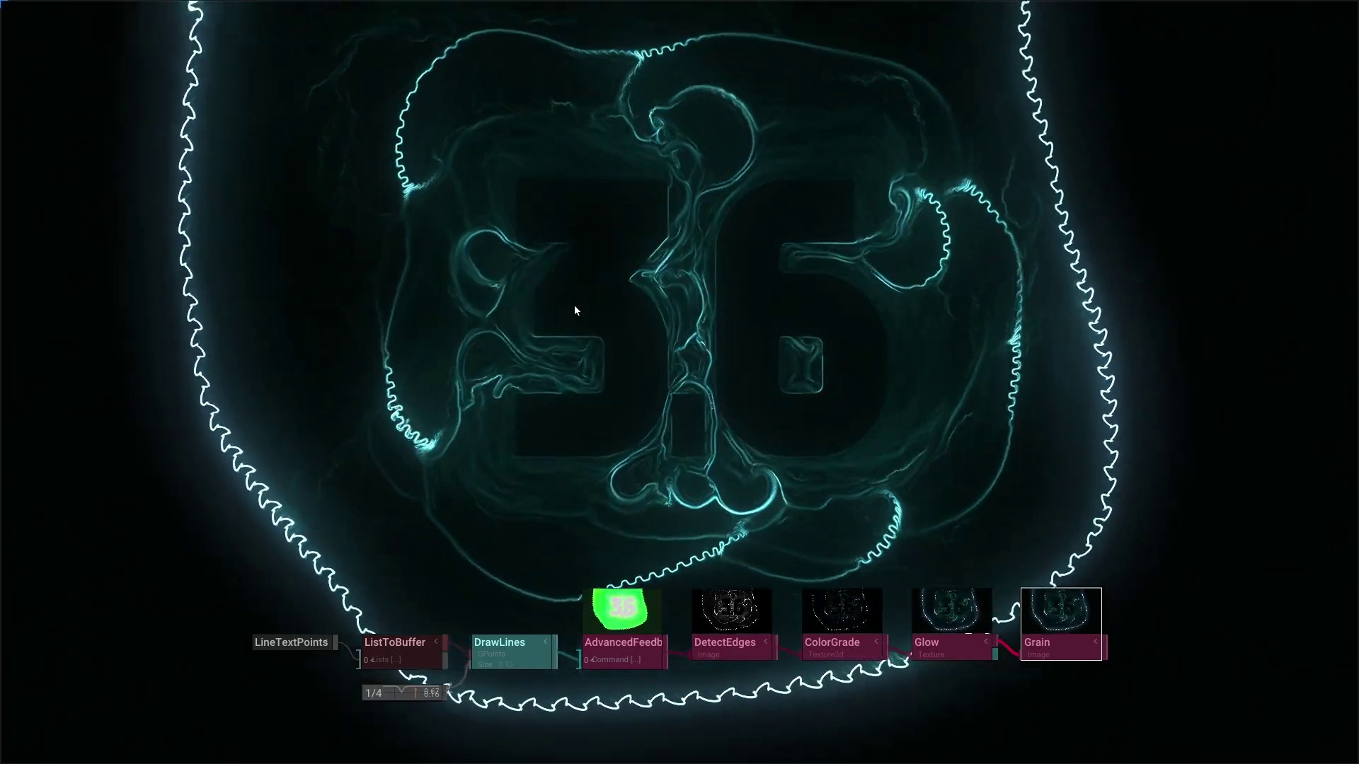
Step: Leave the full-screen output to show the HomeCanvas graph with the LineTextPoints-to-Glow chain
scroll(574, 304, up, 1)
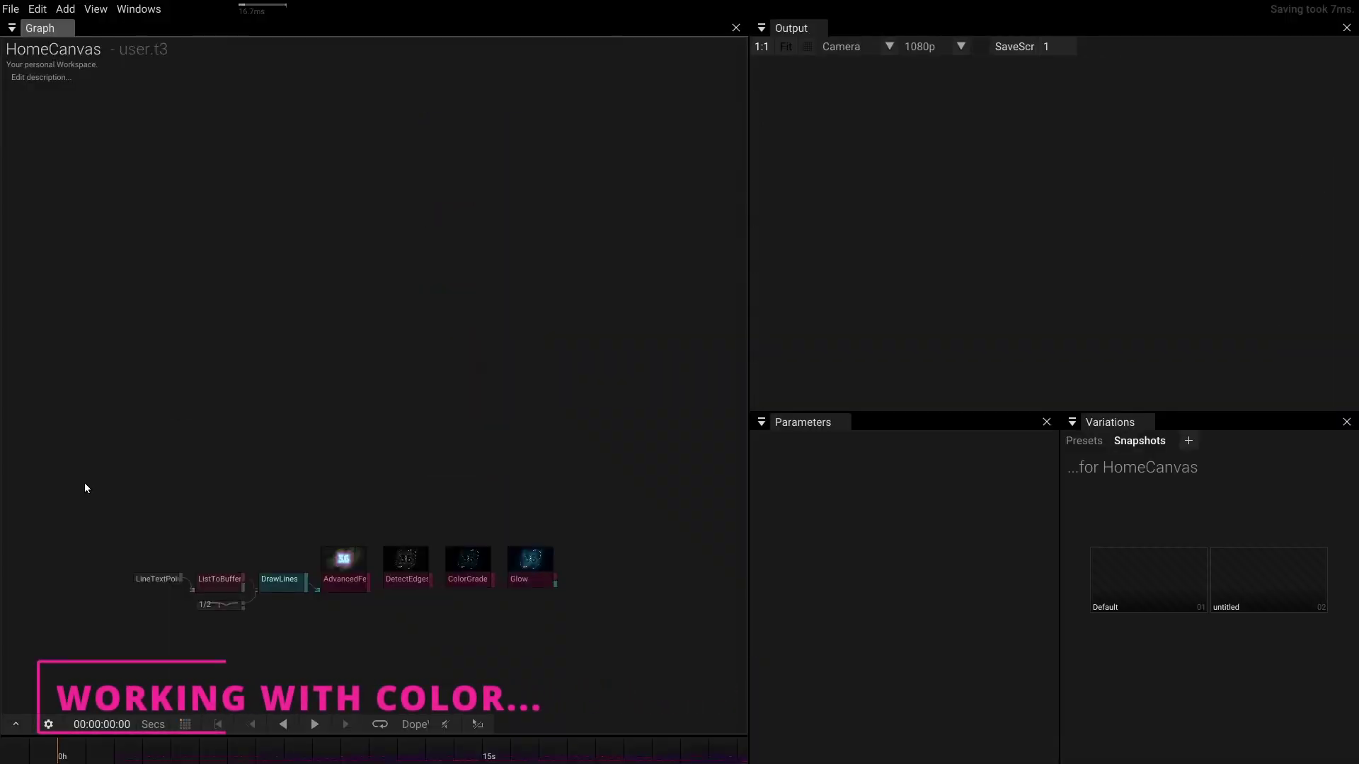
Step: Center the node chain, select Glow, and place its Color picker over the graph
scroll(248, 470, up, 3)
drag(248, 470, 199, 192)
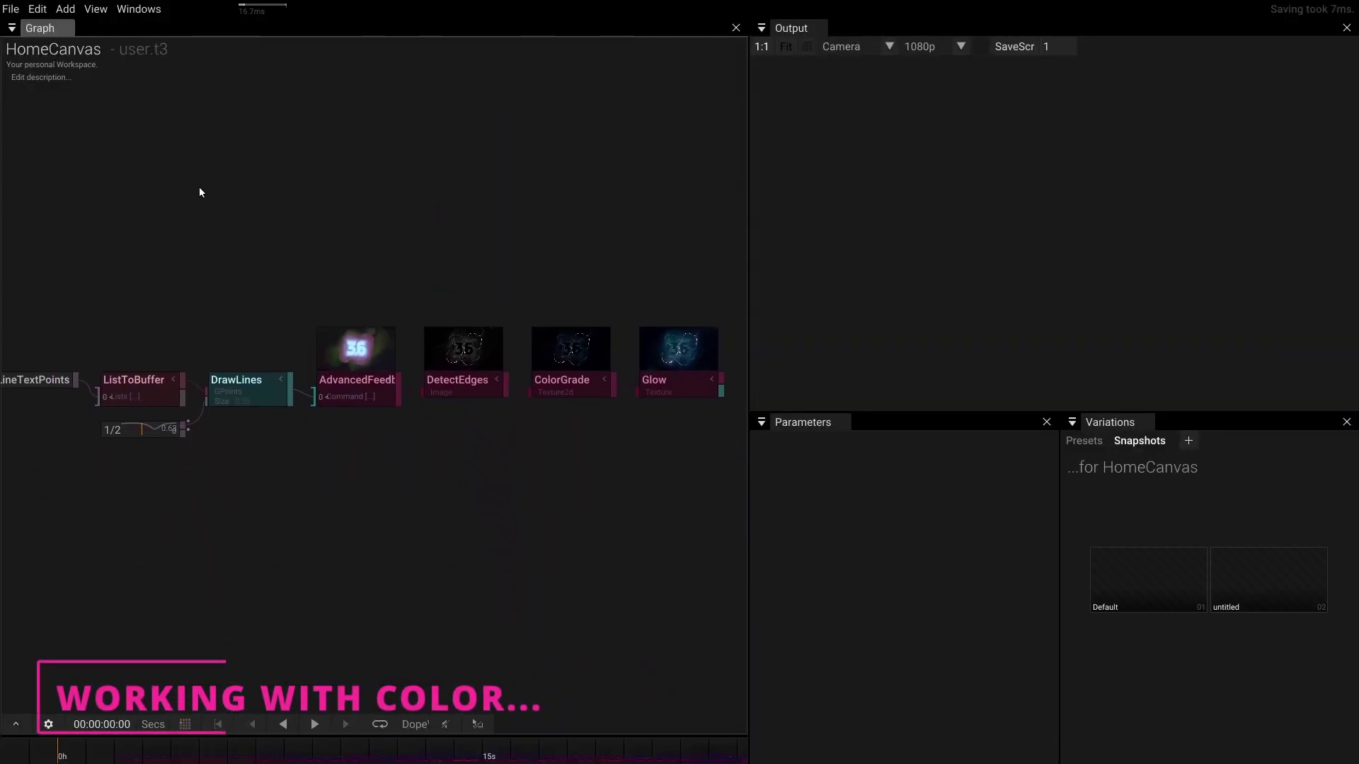
scroll(199, 192, down, 1)
click(574, 353)
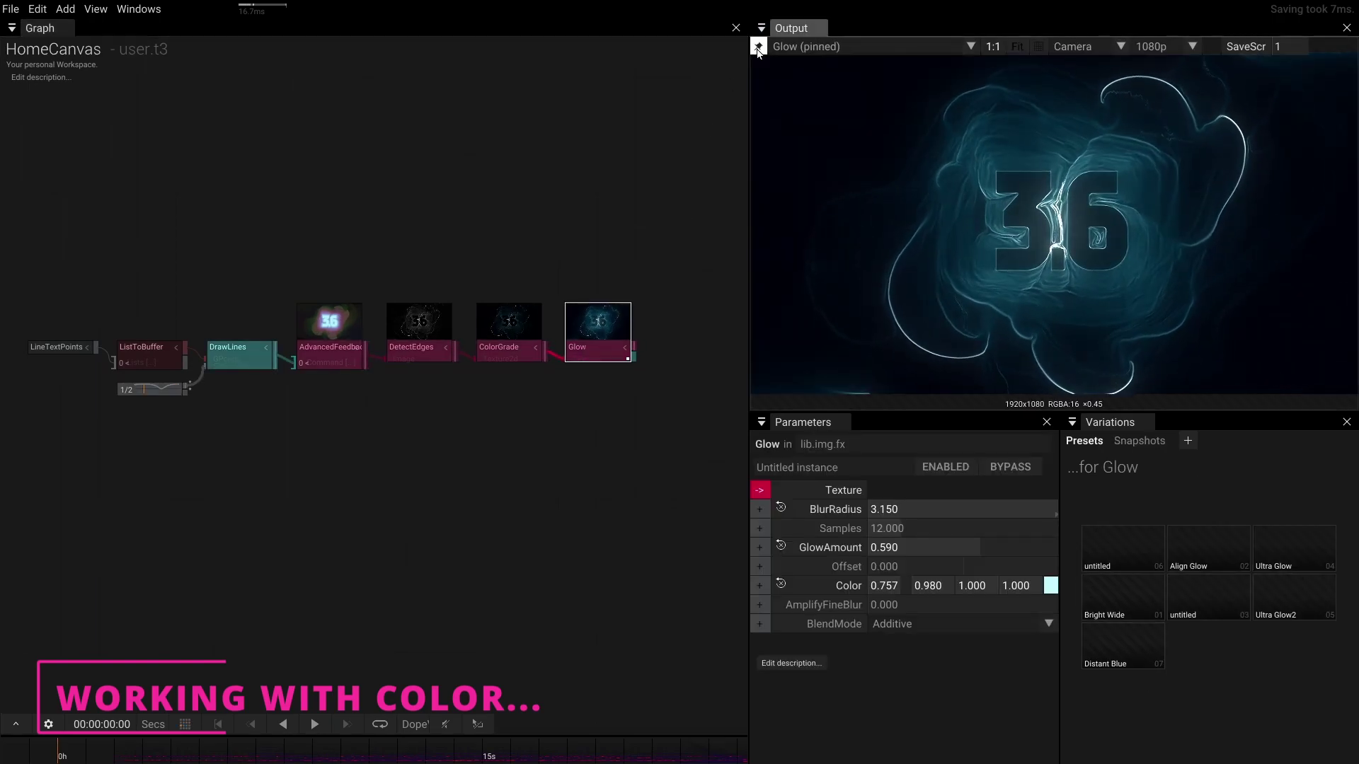
click(1051, 588)
drag(1061, 519, 610, 128)
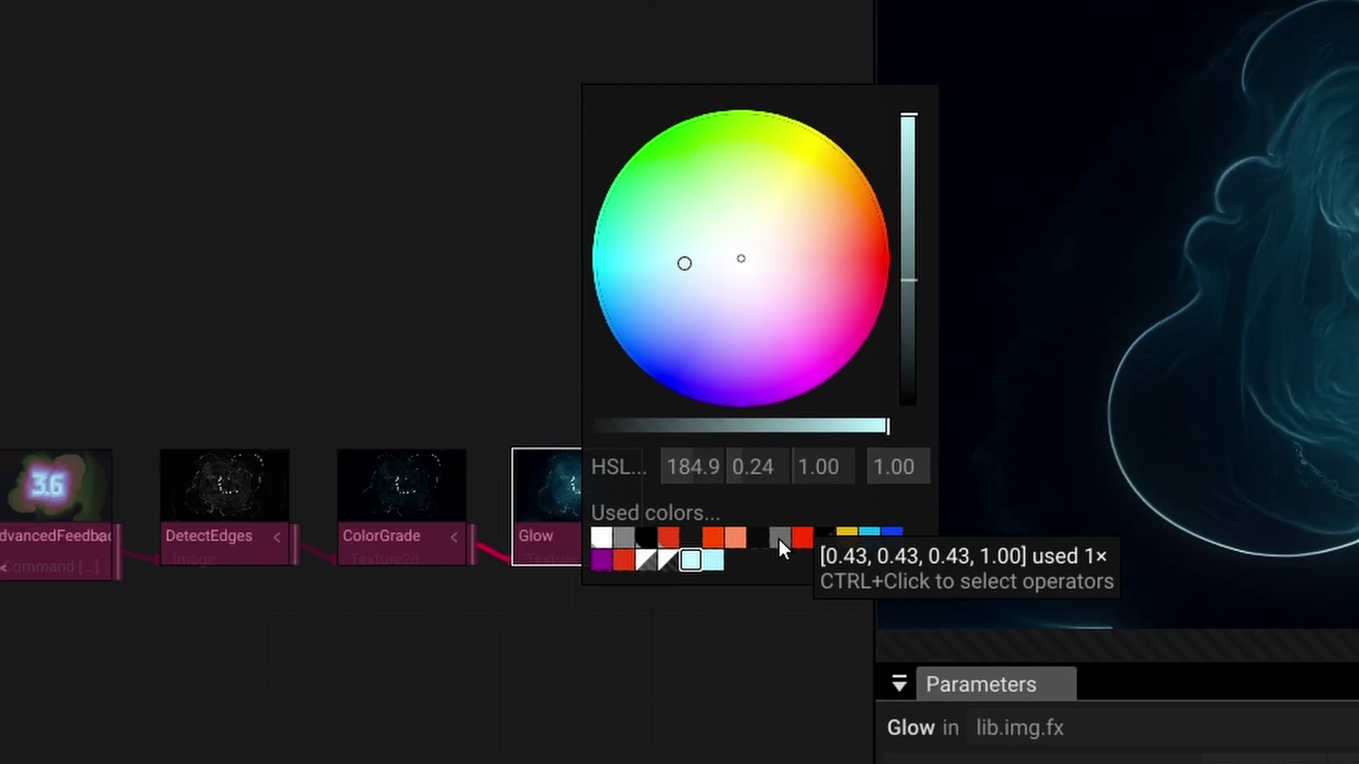
Step: Find the operator using the grey colour, then inspect DrawMeshAtPoints' colour and RemapColor's right gradient stop
ctrl+click(779, 542)
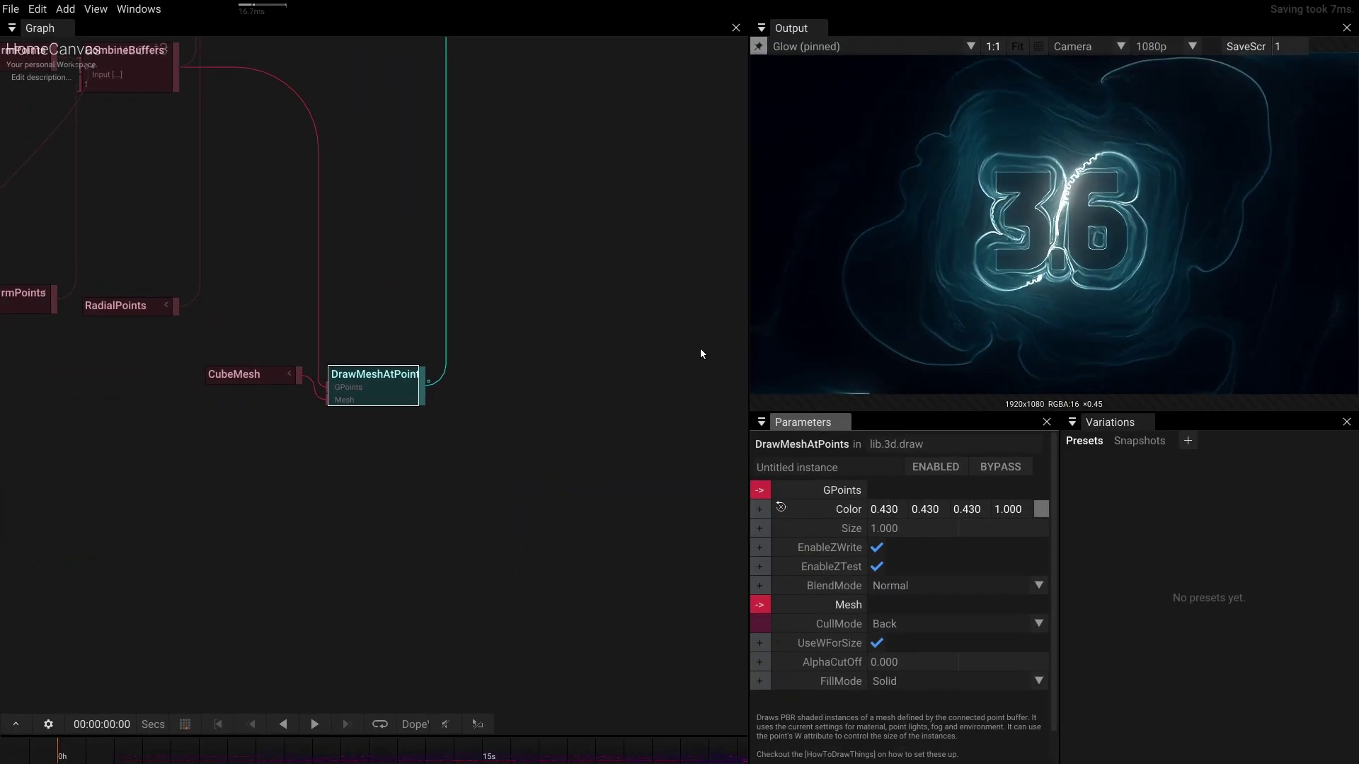
click(1042, 513)
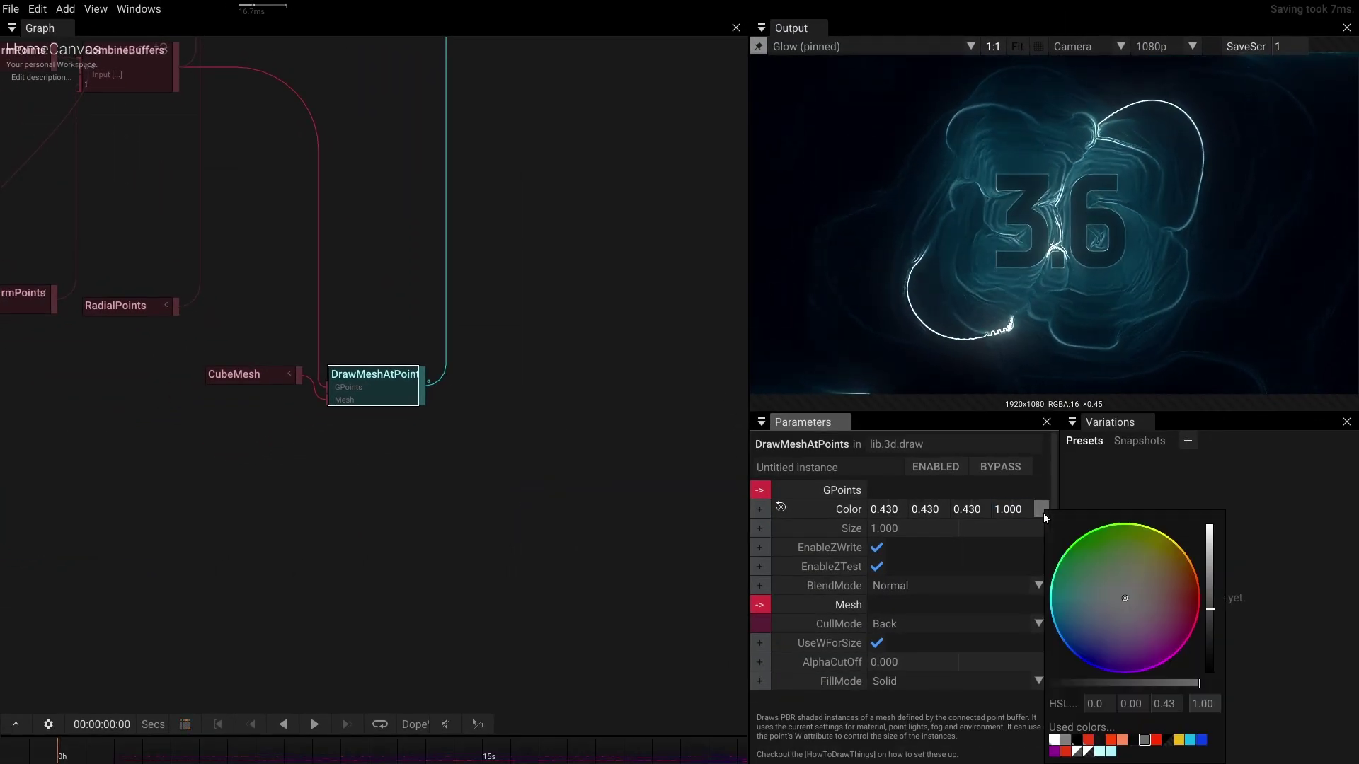
ctrl+click(1054, 743)
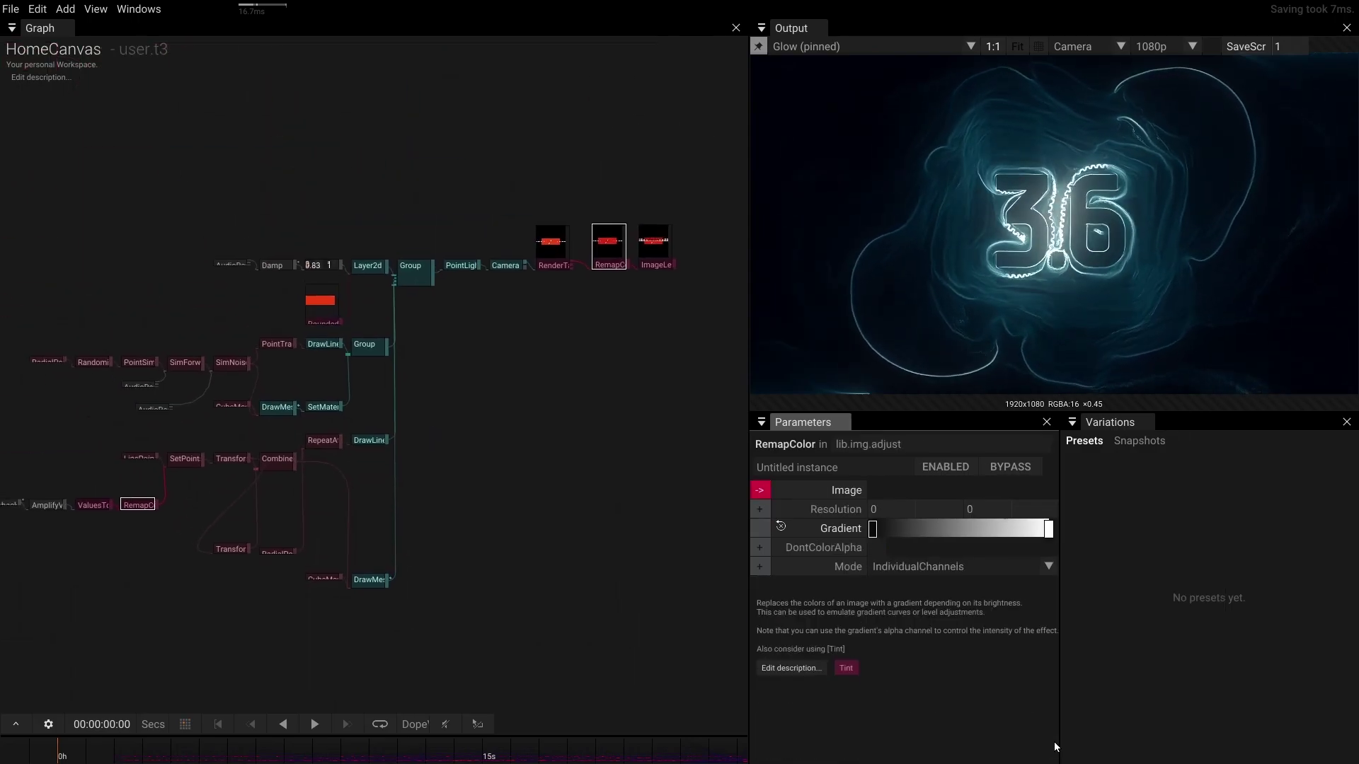
click(1048, 529)
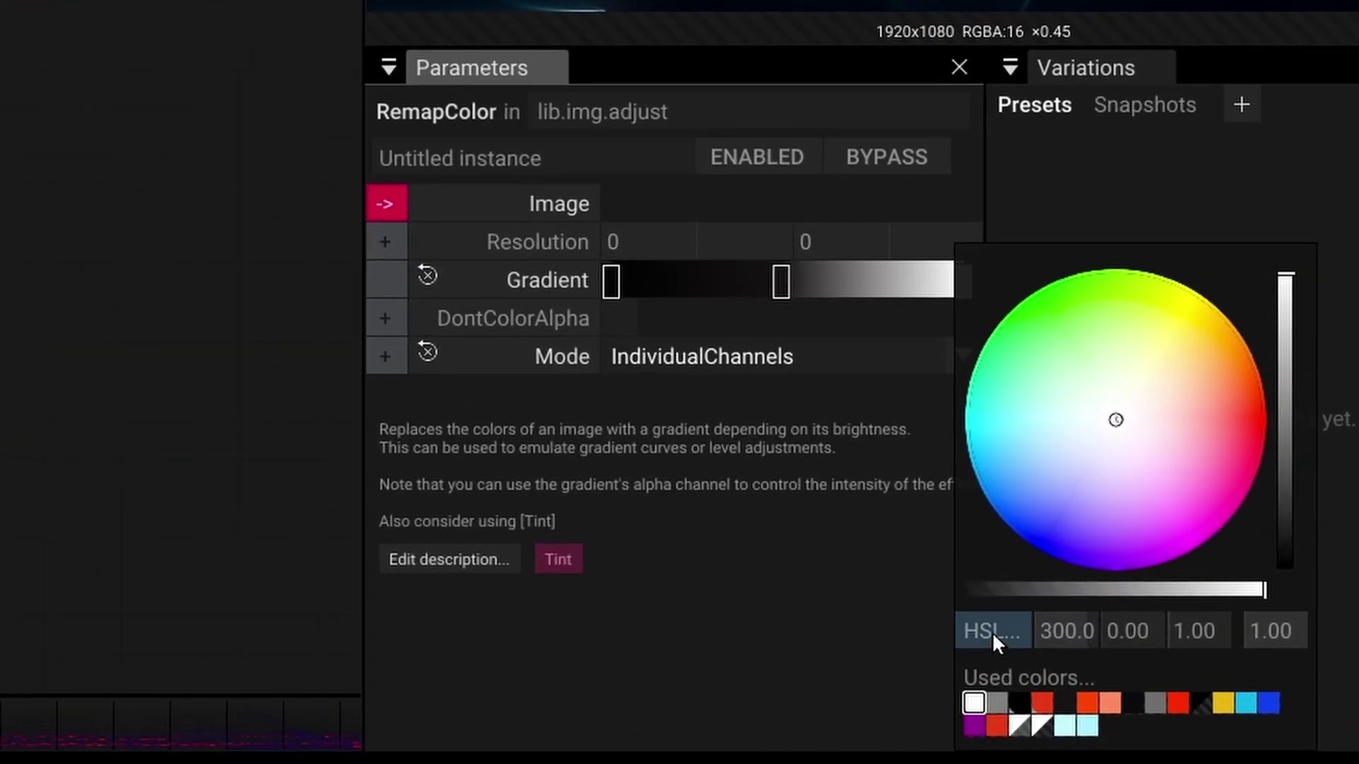
Step: Cycle the colour value display through RGBA, 0–255 integers and hex, back to HSL
click(991, 631)
click(991, 631)
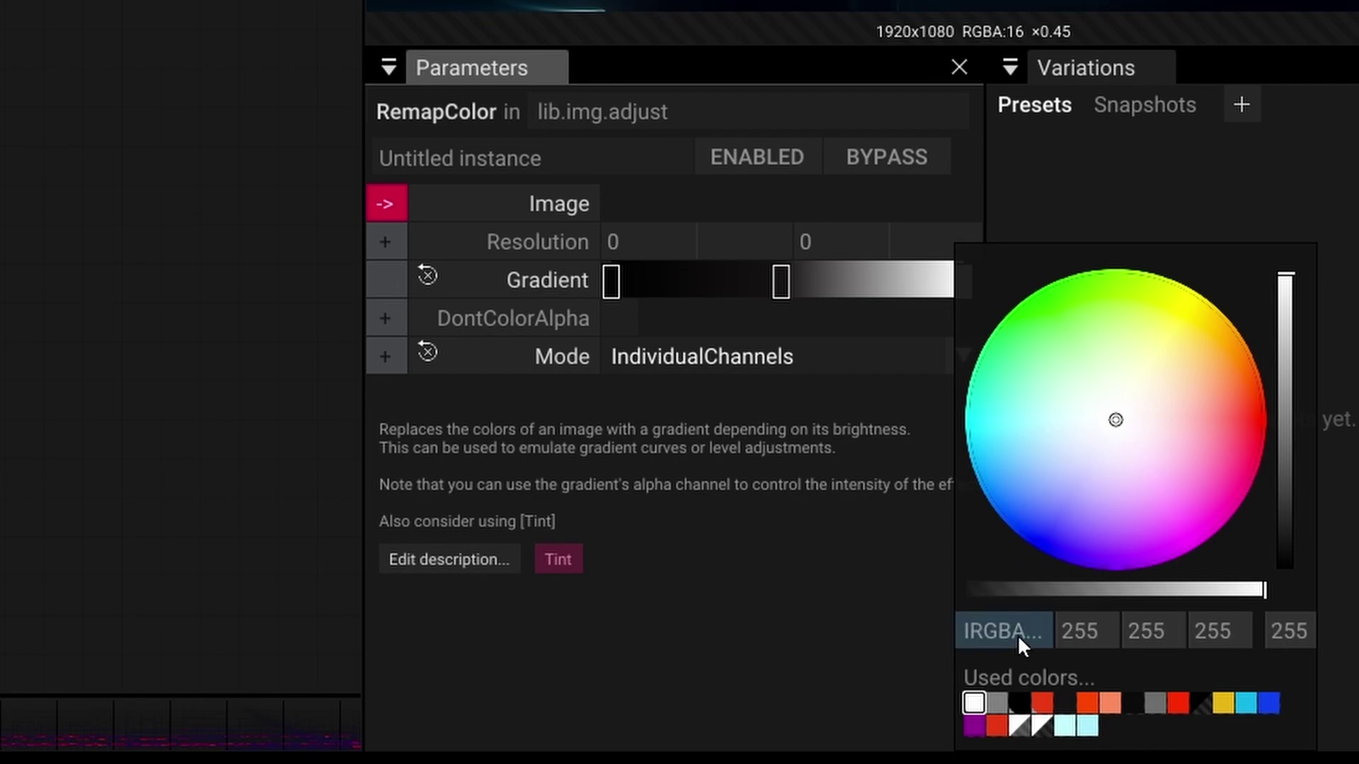
click(1016, 634)
click(995, 635)
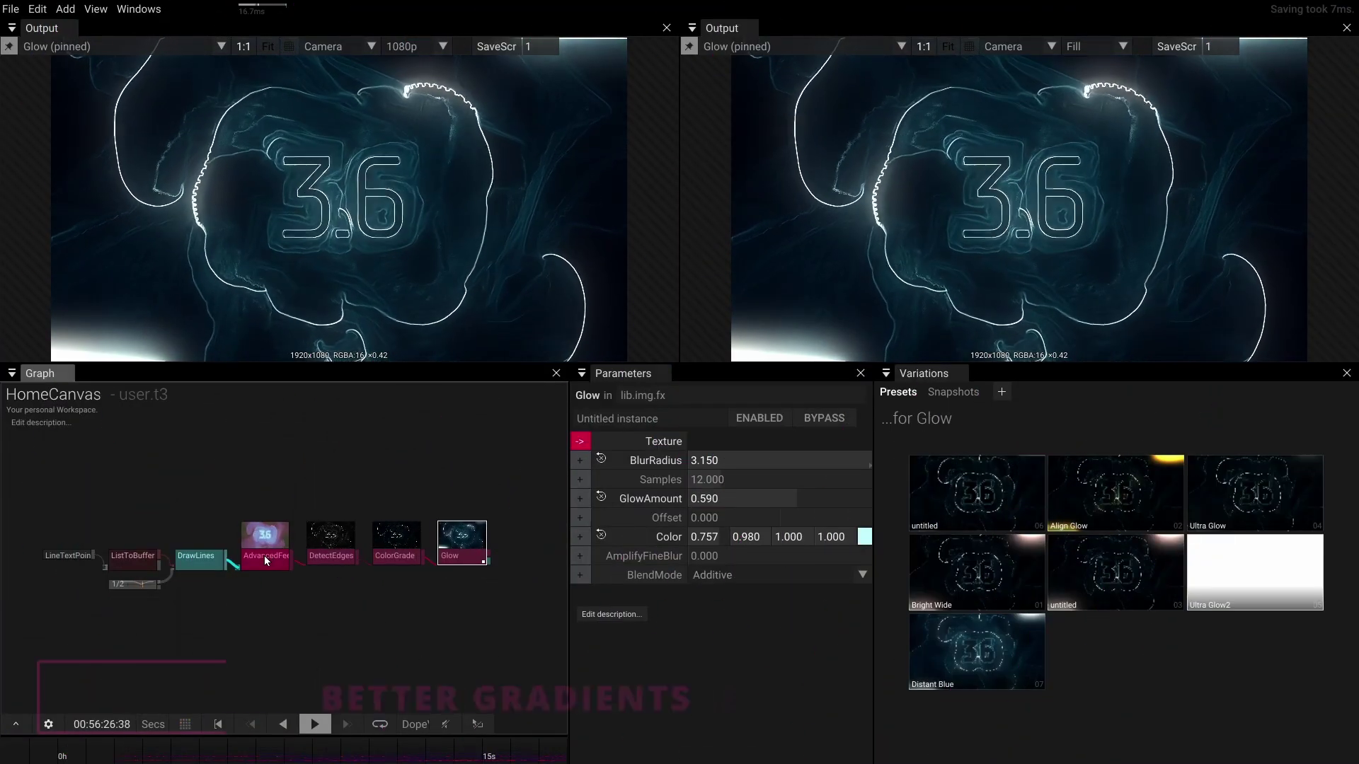
Step: Add an ImageLevels node fed by AdvancedFeedback and shift its Center to 0.250, 0.230
click(265, 558)
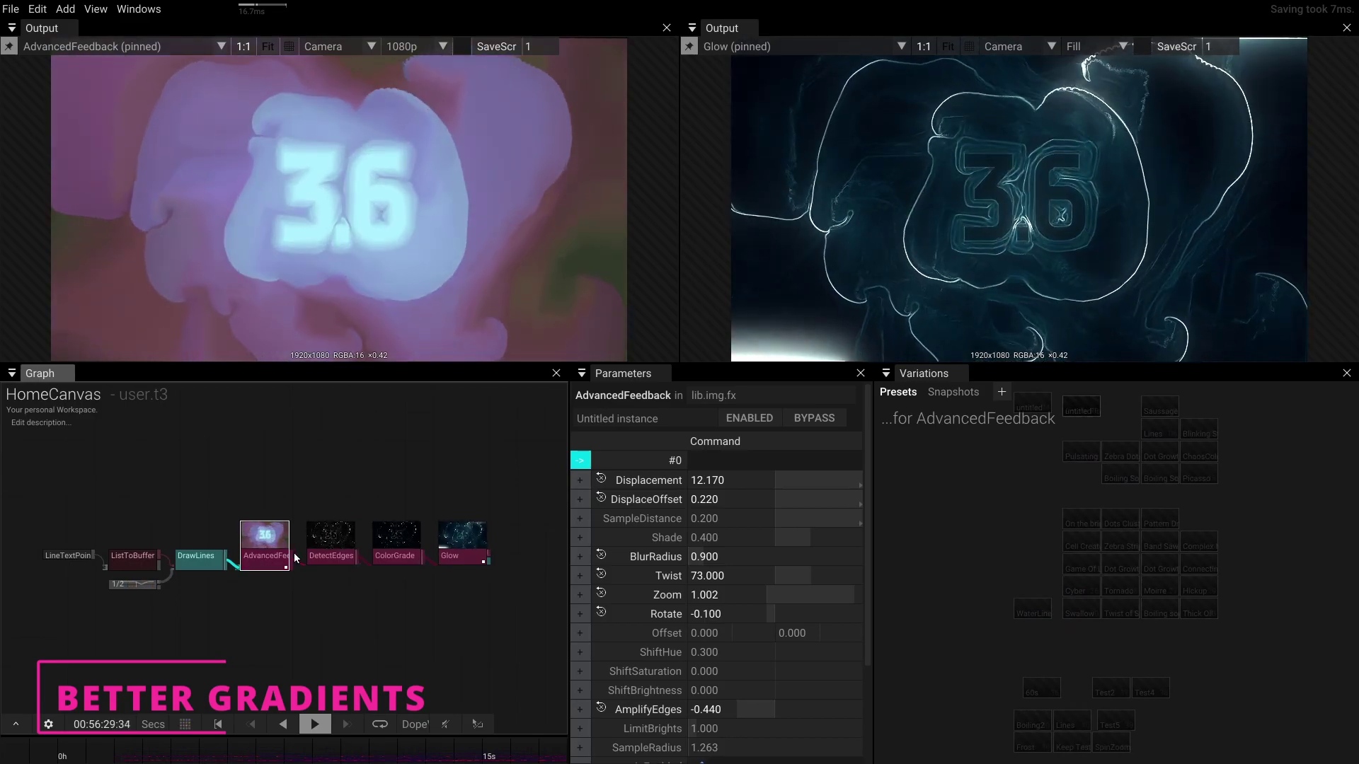
drag(287, 564, 303, 426)
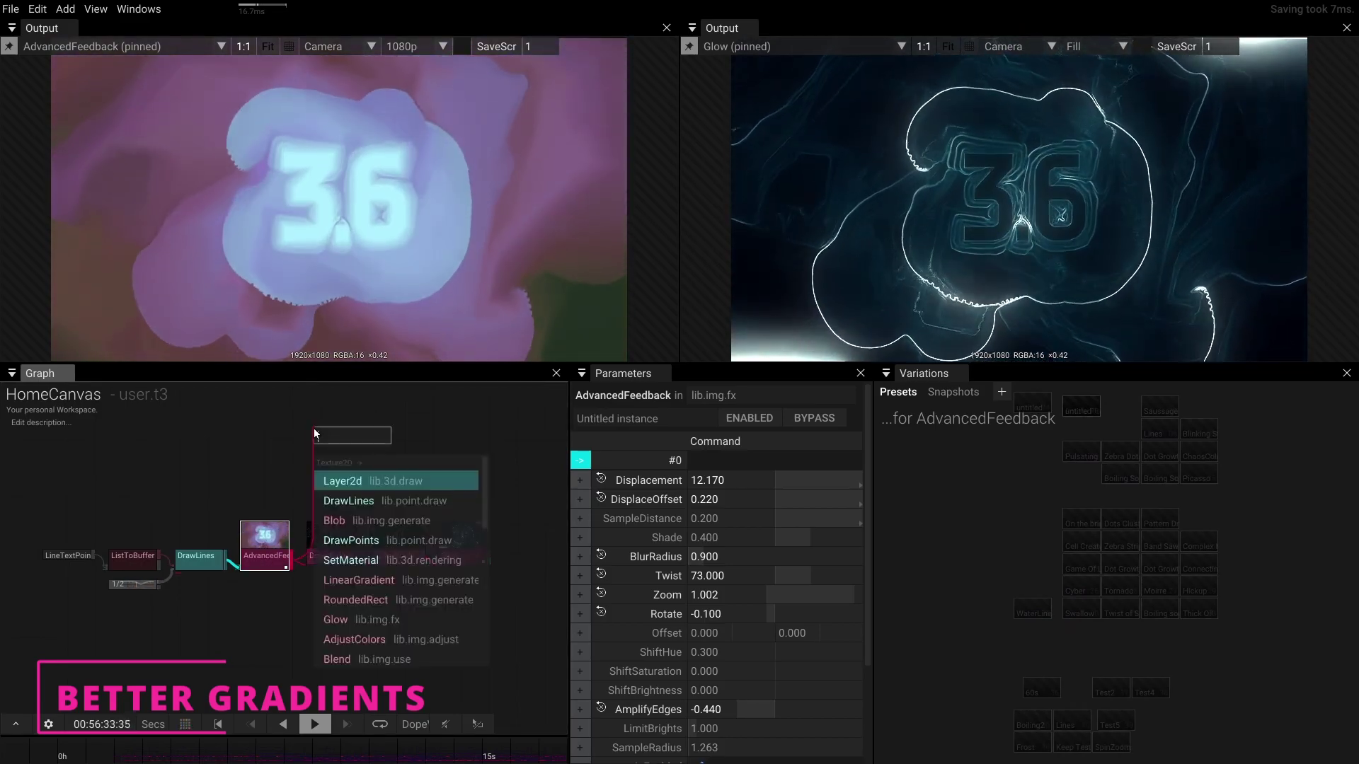
text(image)
key(Return)
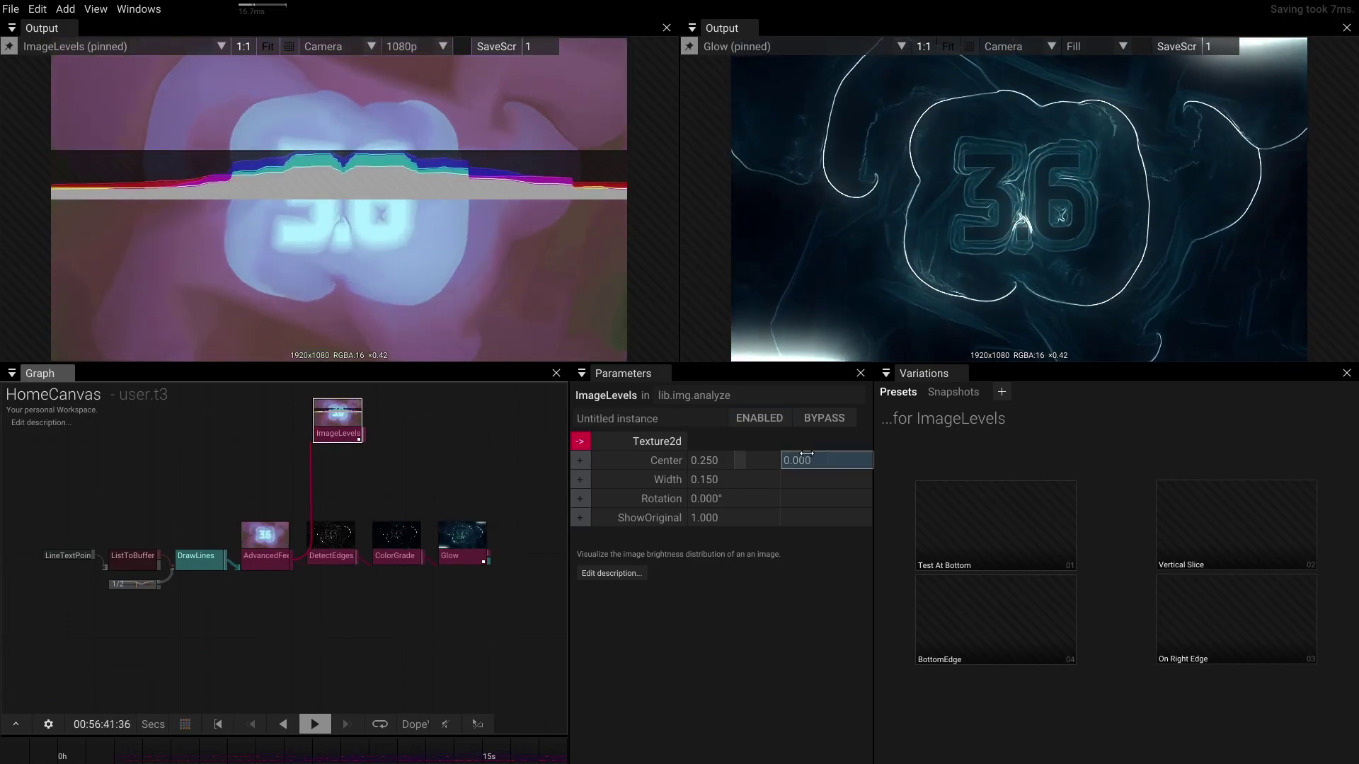
drag(800, 459, 637, 469)
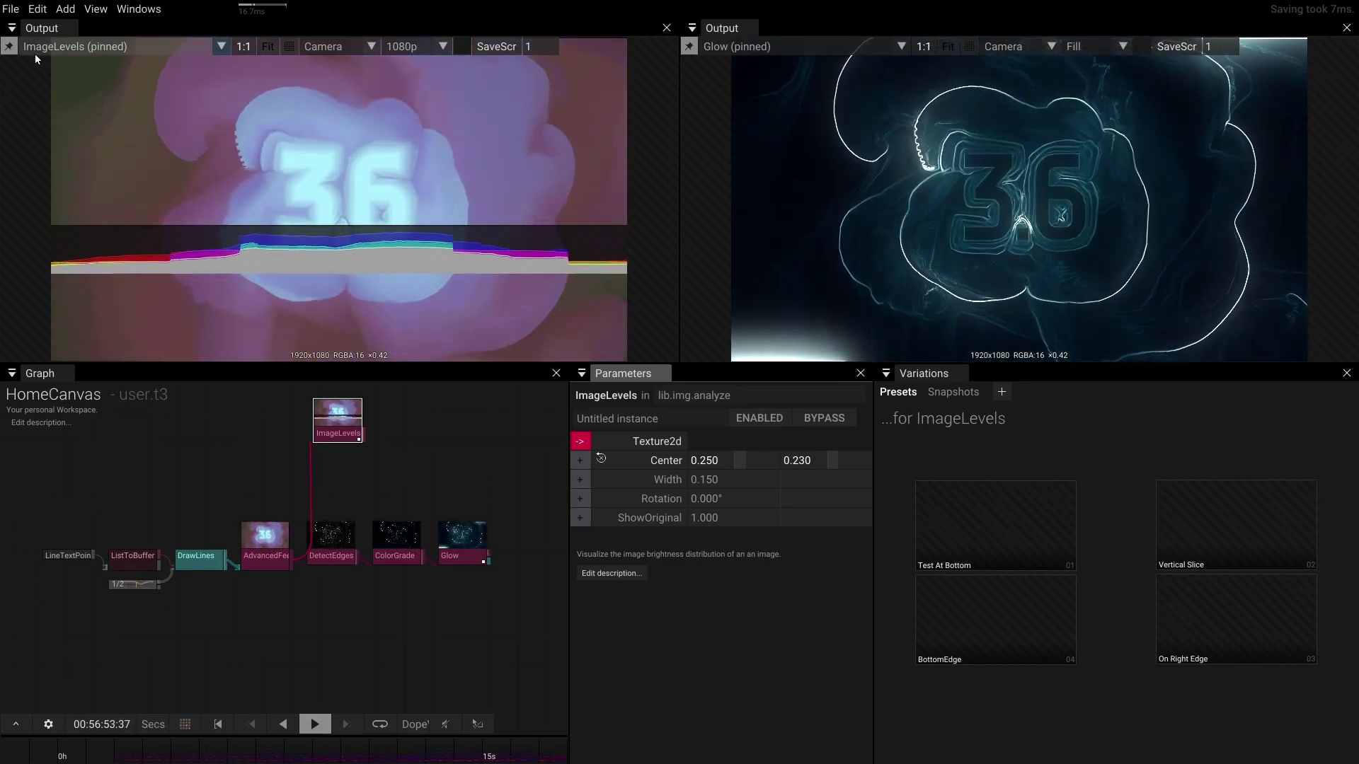
Step: Insert a ColorGrade node into the AdvancedFeedback–ImageLevels link
click(440, 422)
double_click(440, 421)
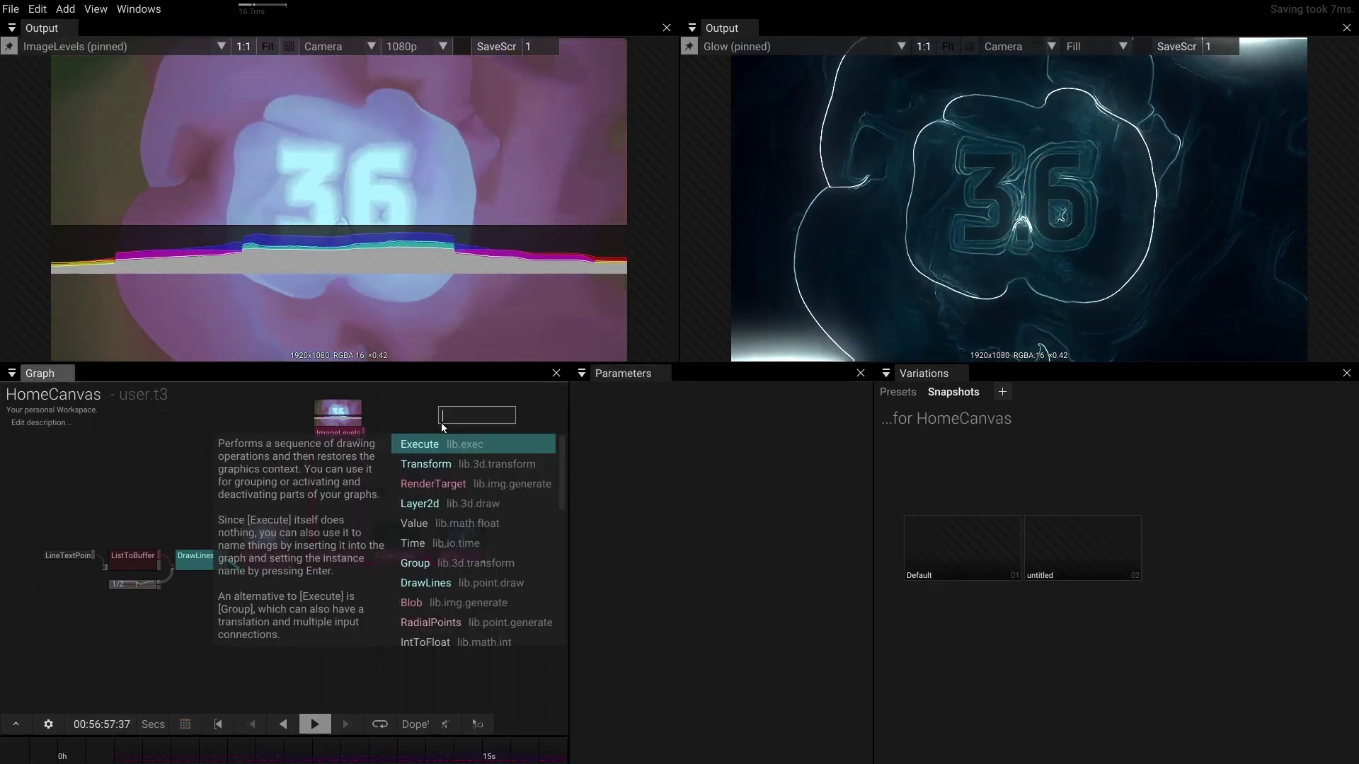
text(colo)
key(Return)
drag(440, 422, 308, 473)
click(309, 474)
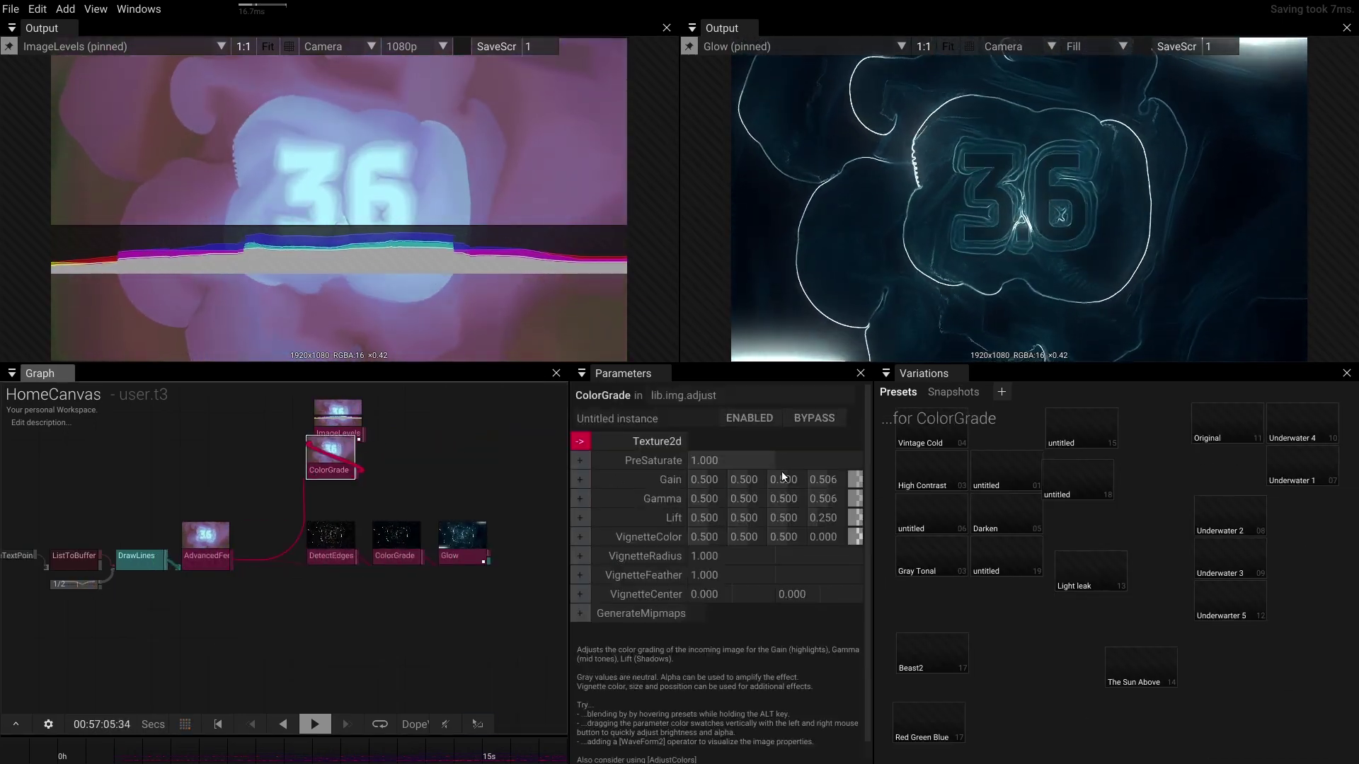
Step: Set ColorGrade's Gain to 0.460 with 0.626 alpha and move ImageLevels further right
mouse_move(857, 483)
mouse_down()
mouse_move(857, 403)
mouse_move(856, 509)
mouse_up()
drag(320, 473, 252, 427)
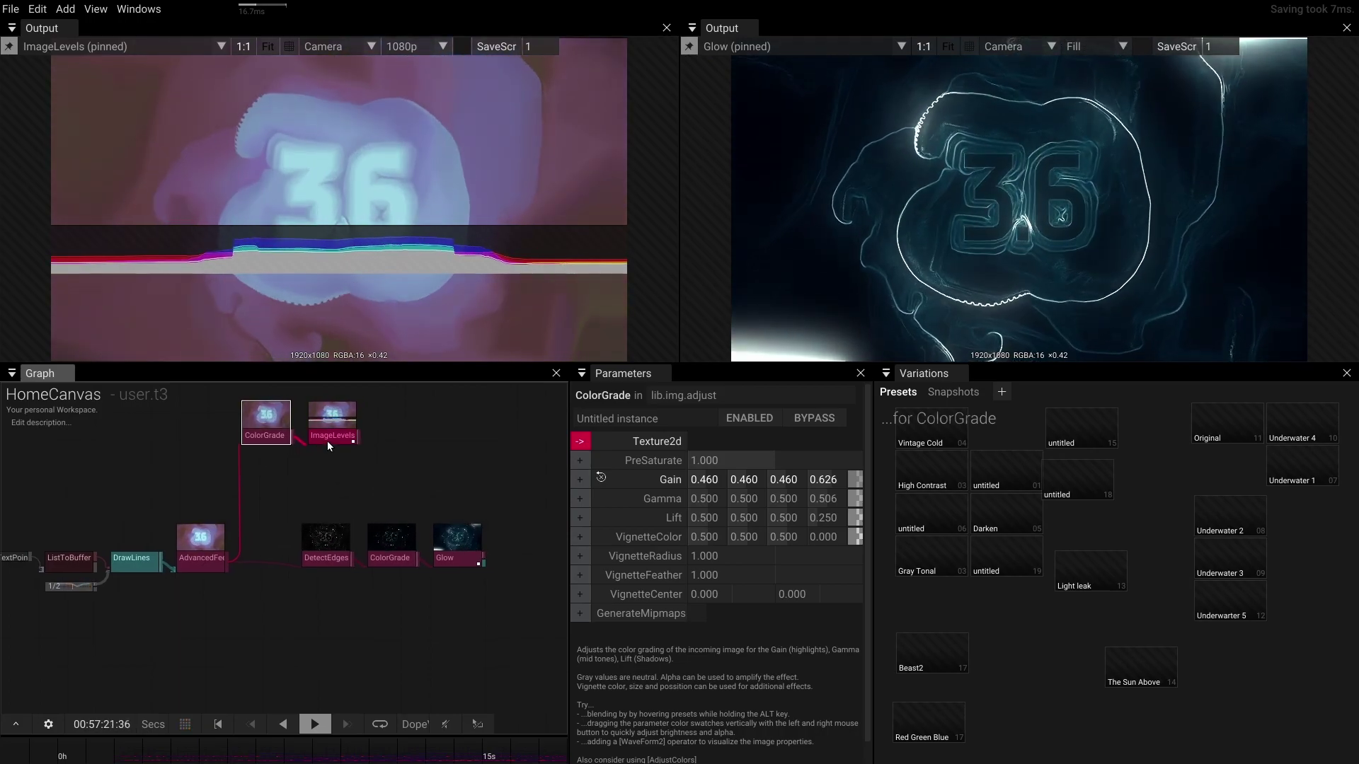
click(327, 440)
drag(327, 440, 406, 441)
Step: Add a LinearGradient node after ColorGrade, feeding ImageLevels
click(269, 429)
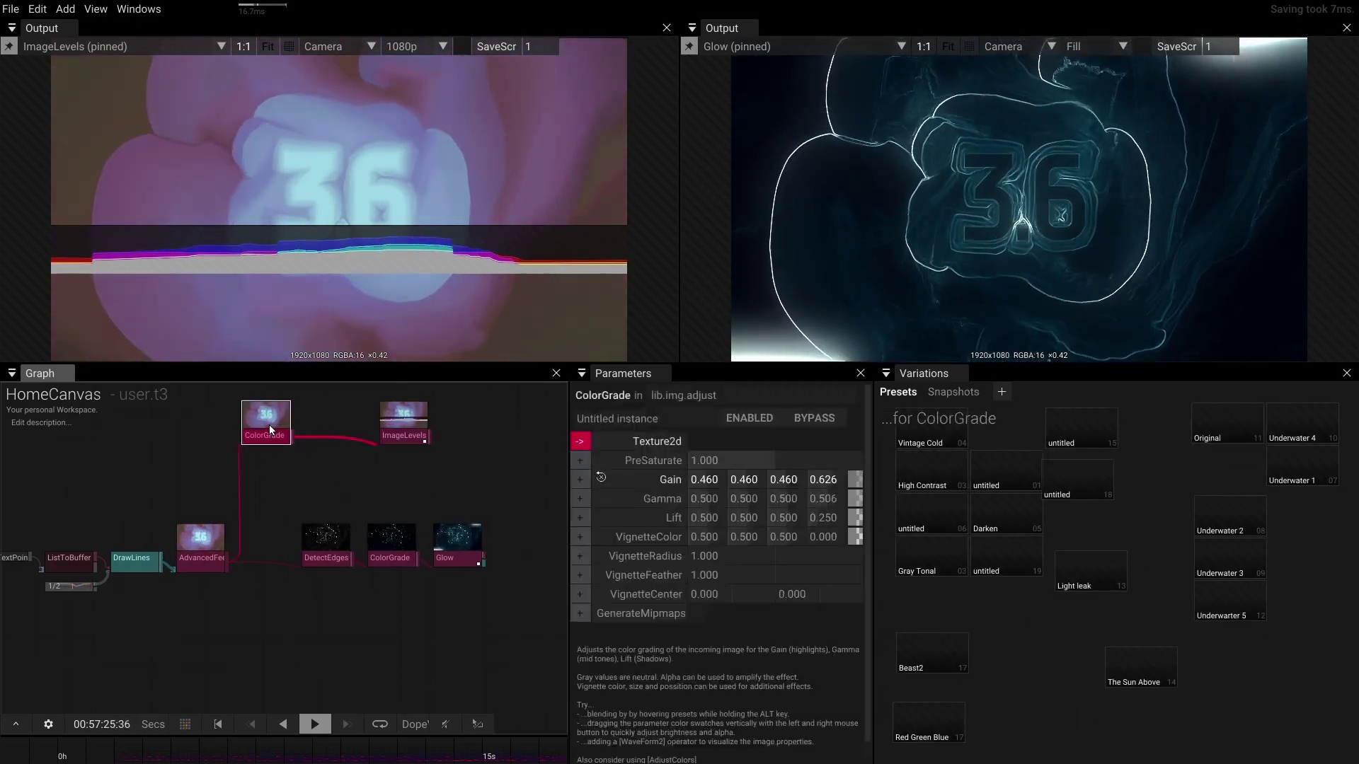
key(Tab)
key(Down)
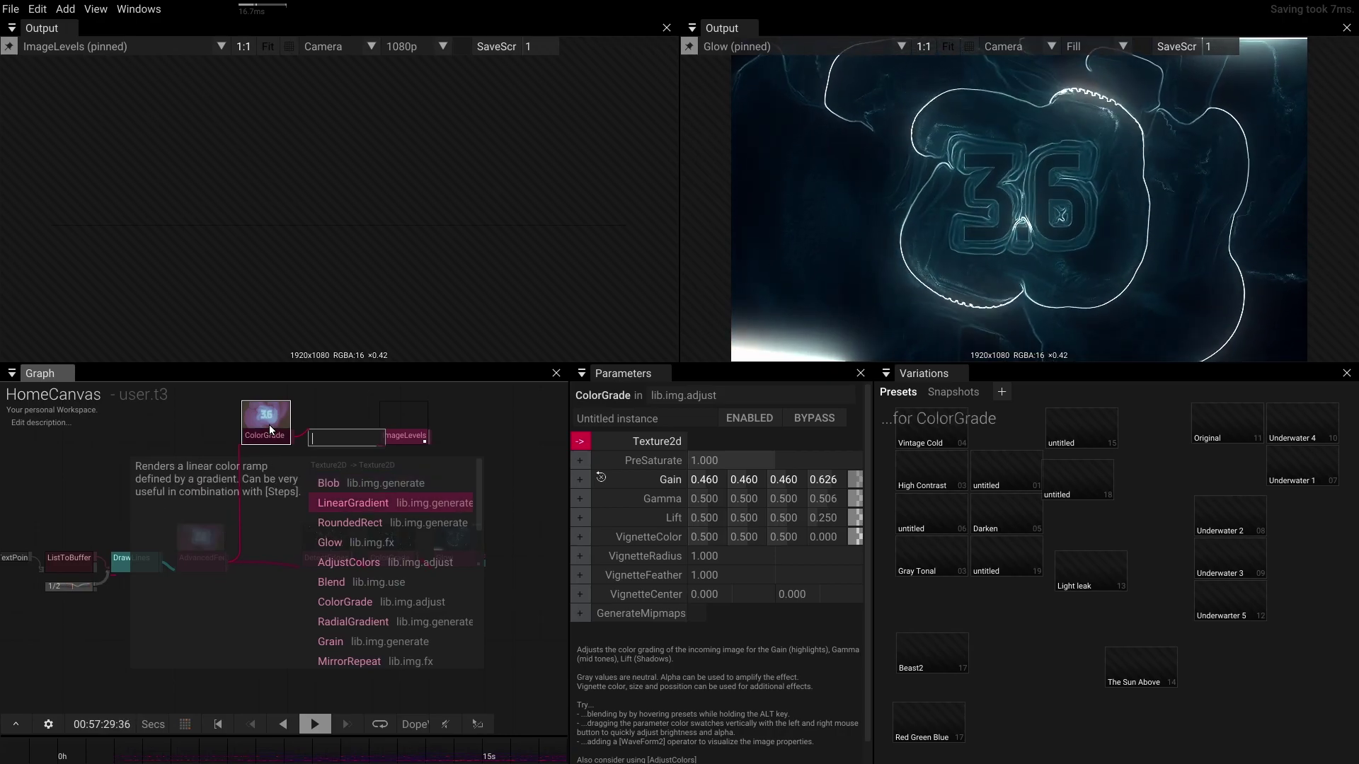
key(Return)
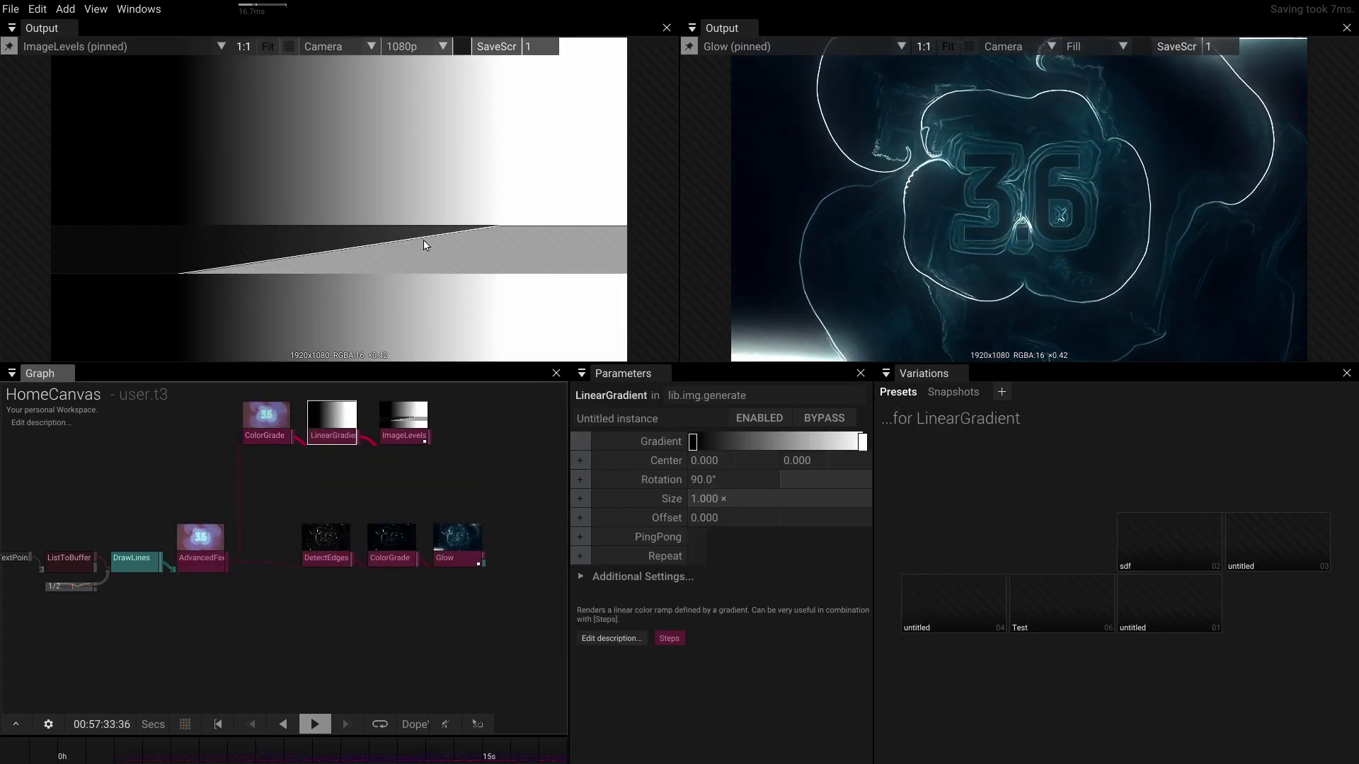
Step: Switch the gradient to Spline interpolation and make its middle stop green (HSL 96.5, 0.50, 0.67)
right_click(779, 444)
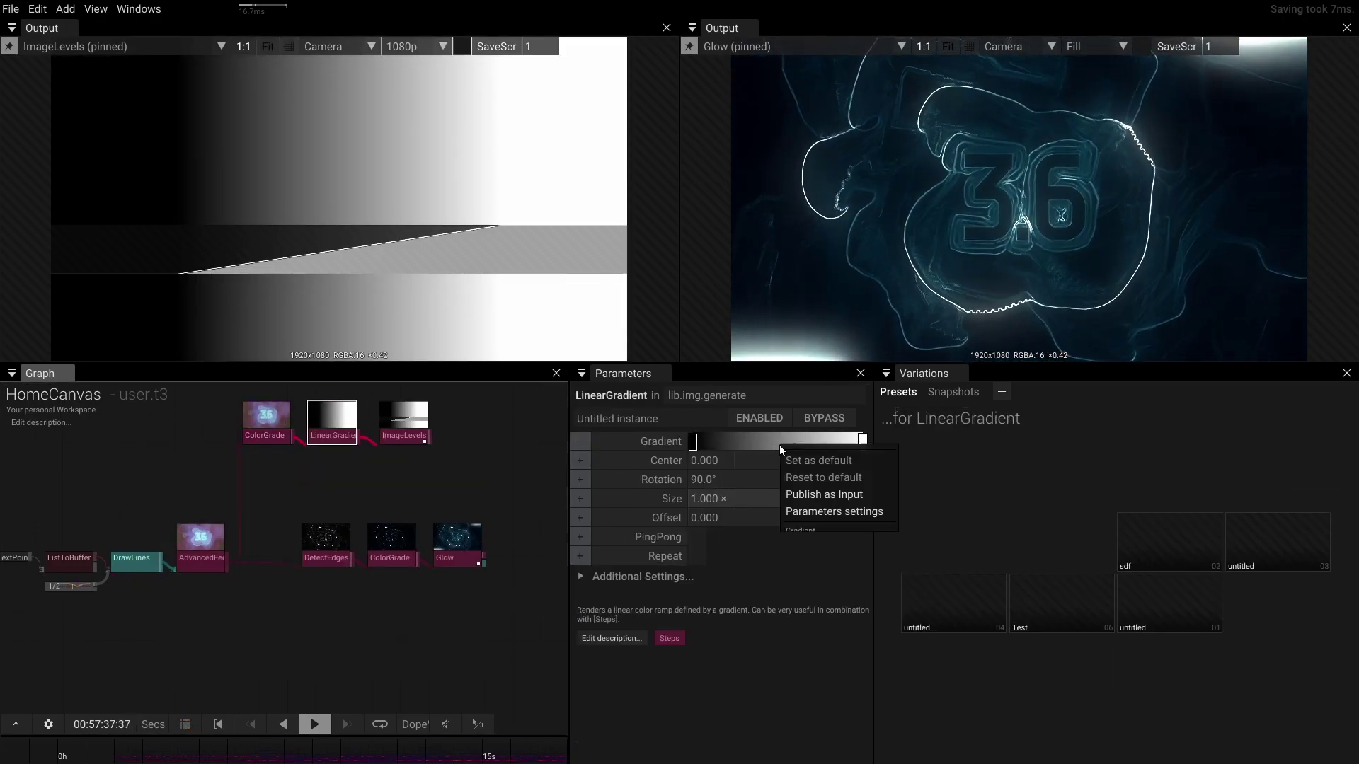
mouse_move(812, 598)
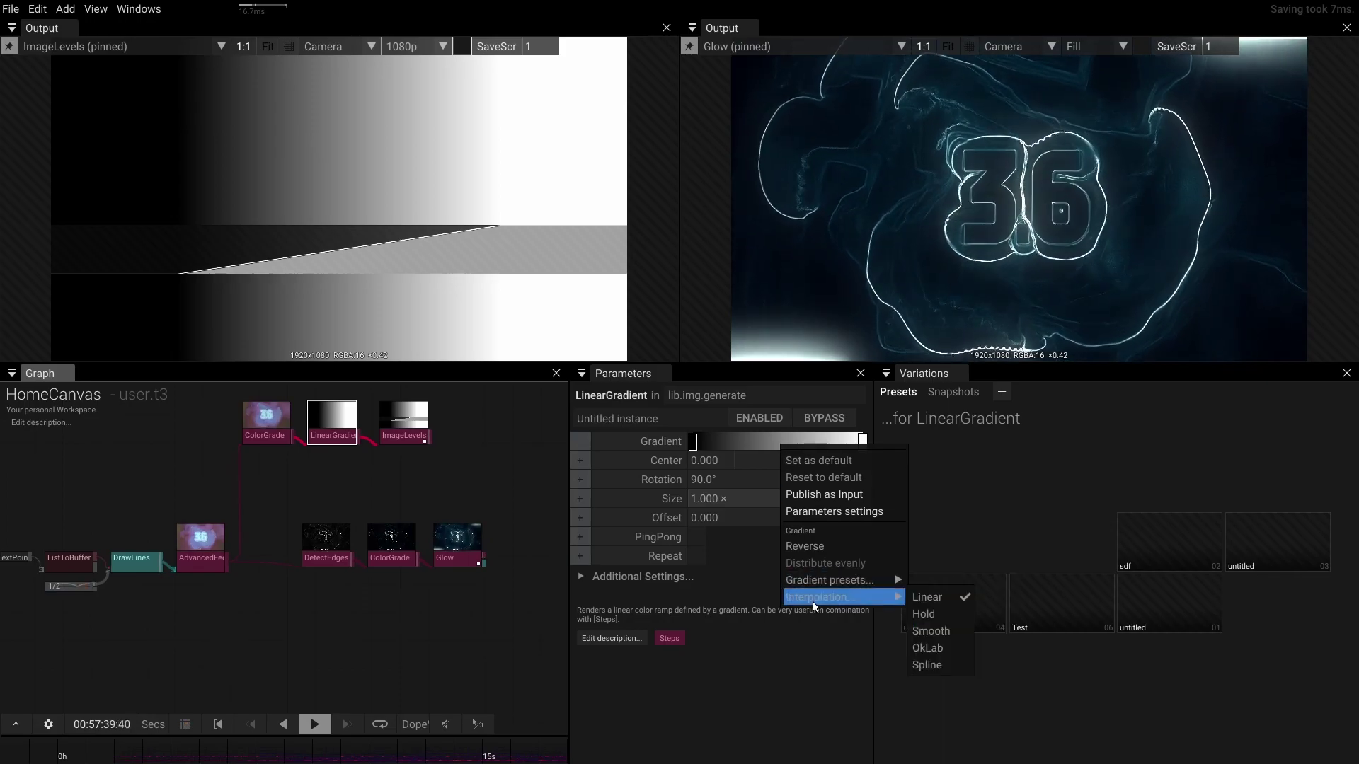
click(929, 632)
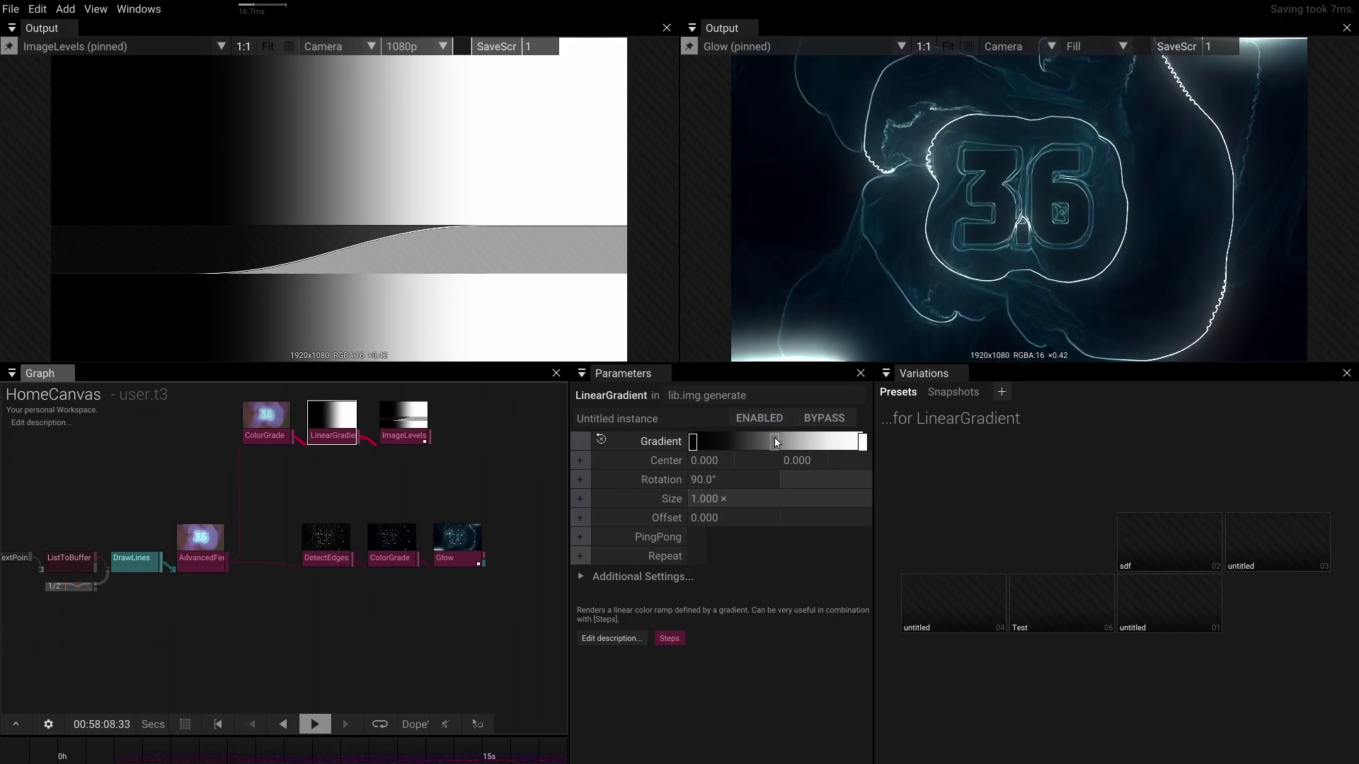
right_click(774, 438)
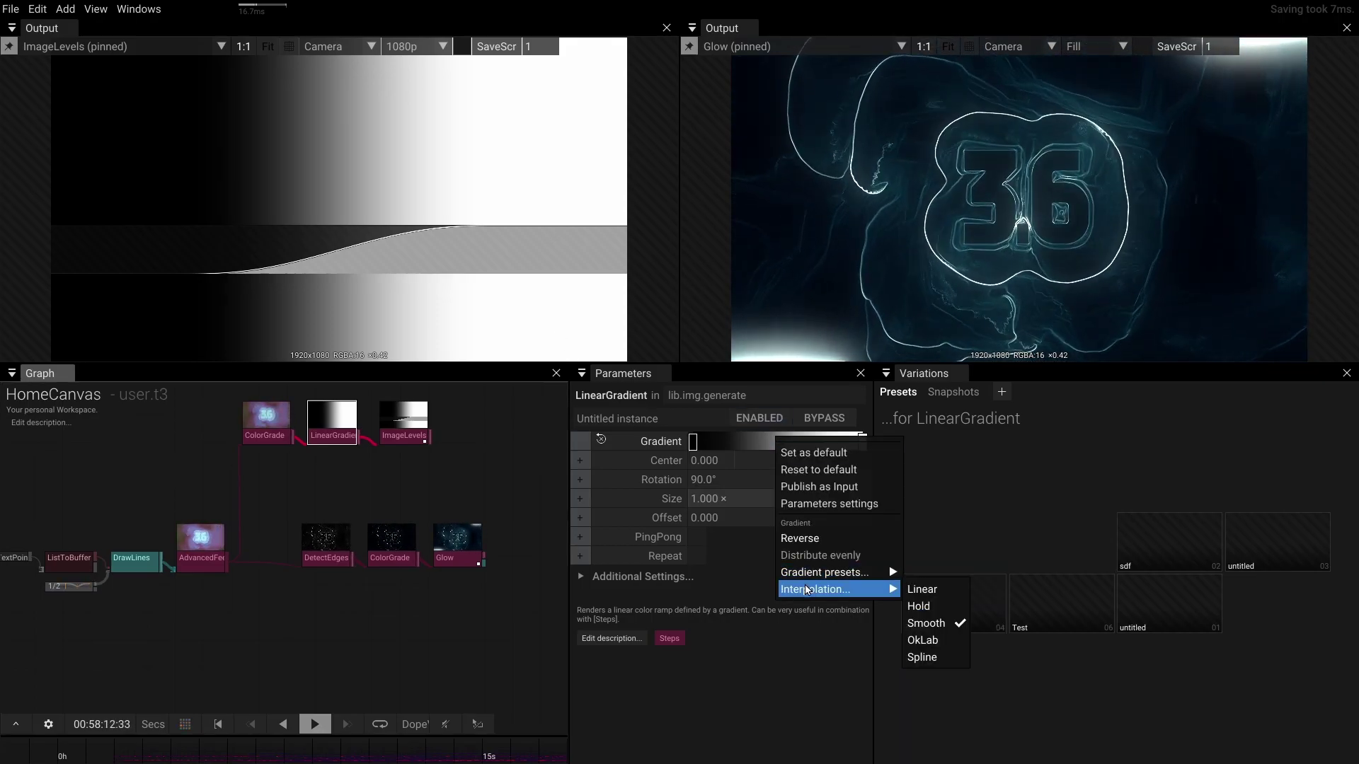
click(932, 658)
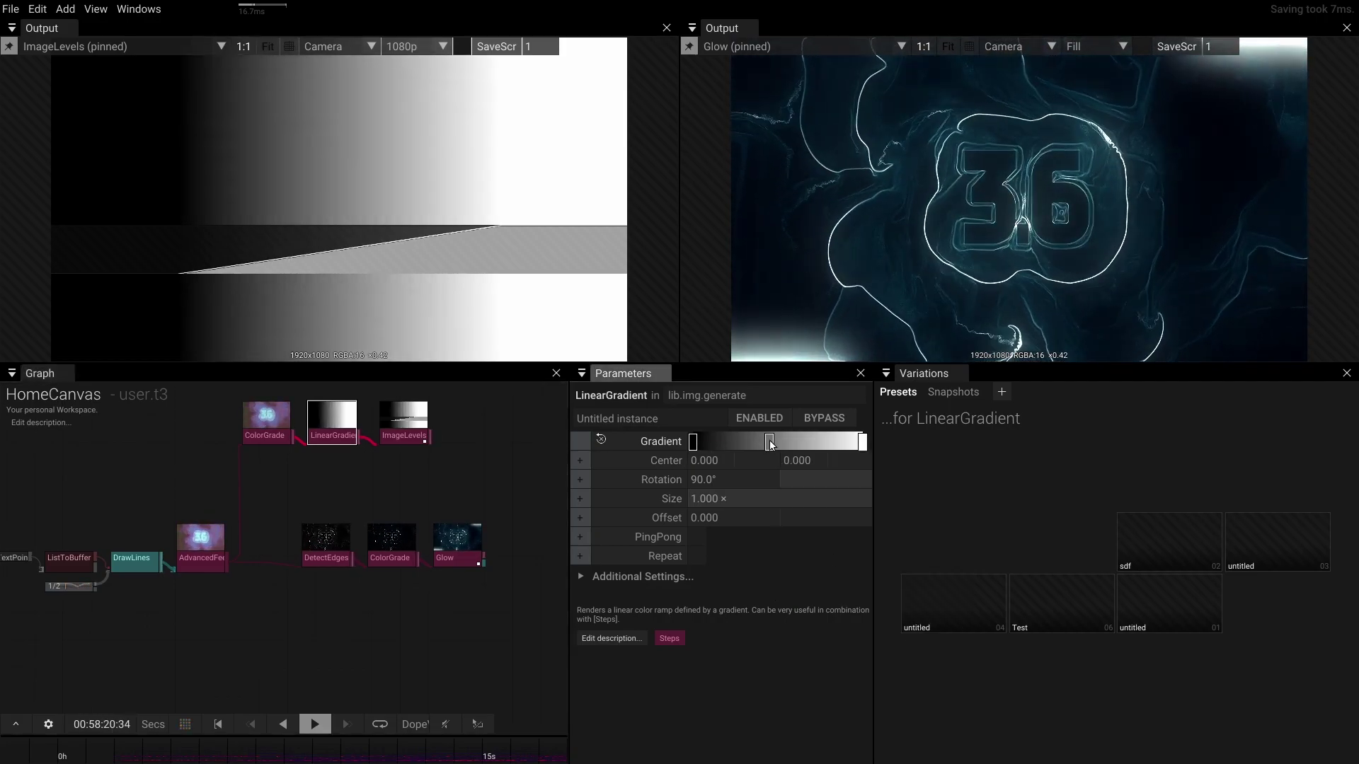
click(770, 440)
drag(931, 549, 841, 499)
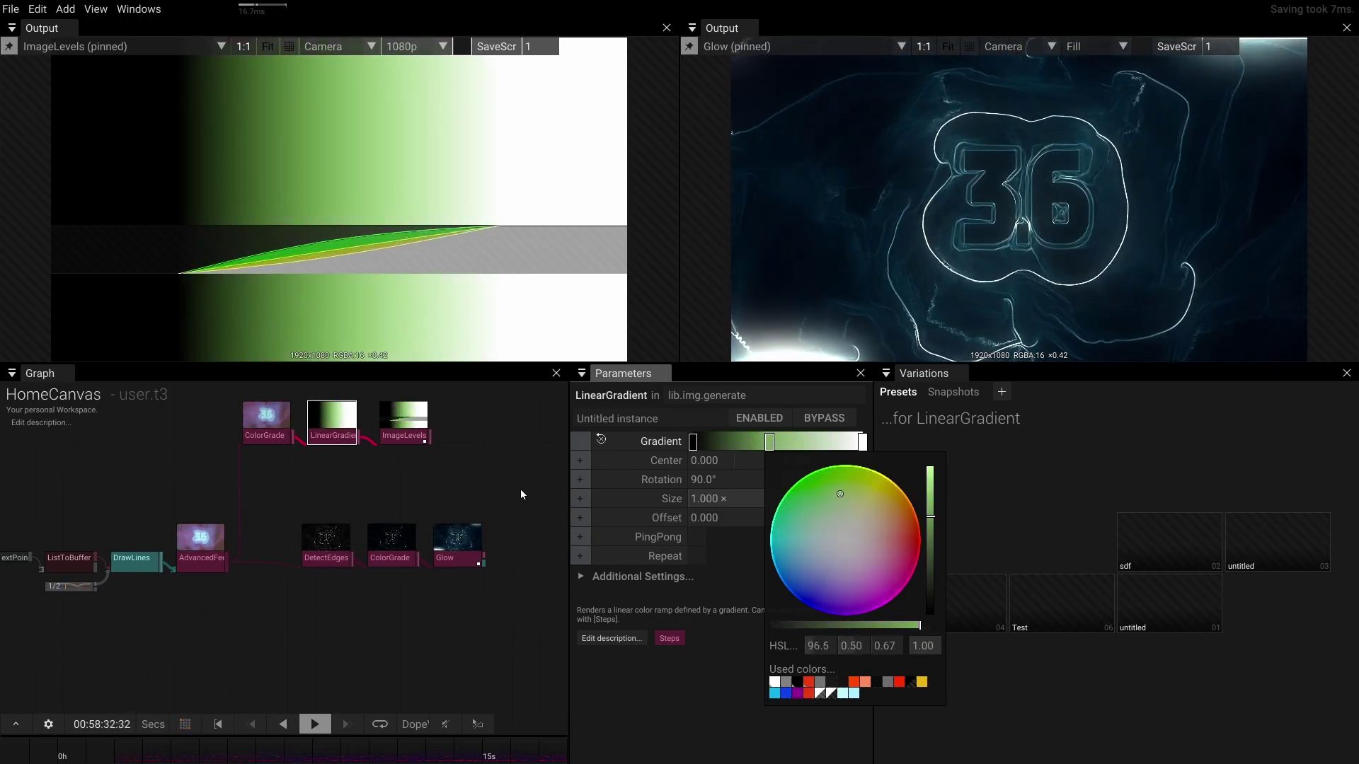
Step: Add a RemapColor node after Glow using the 'rem' search
click(476, 517)
click(457, 555)
key(Tab)
text(rem)
key(Return)
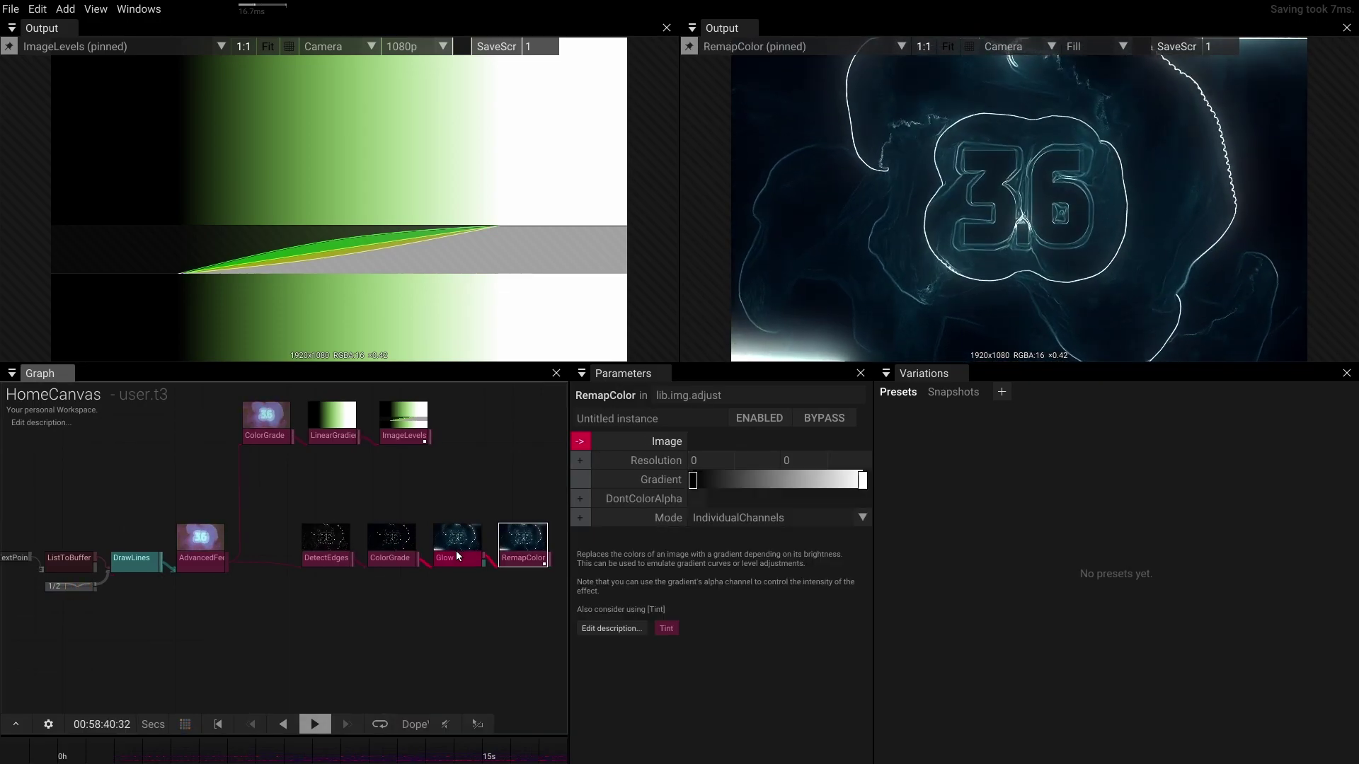
Step: Add a middle gradient stop, make the right end orange, reverse the gradient, and darken the middle stop
click(775, 480)
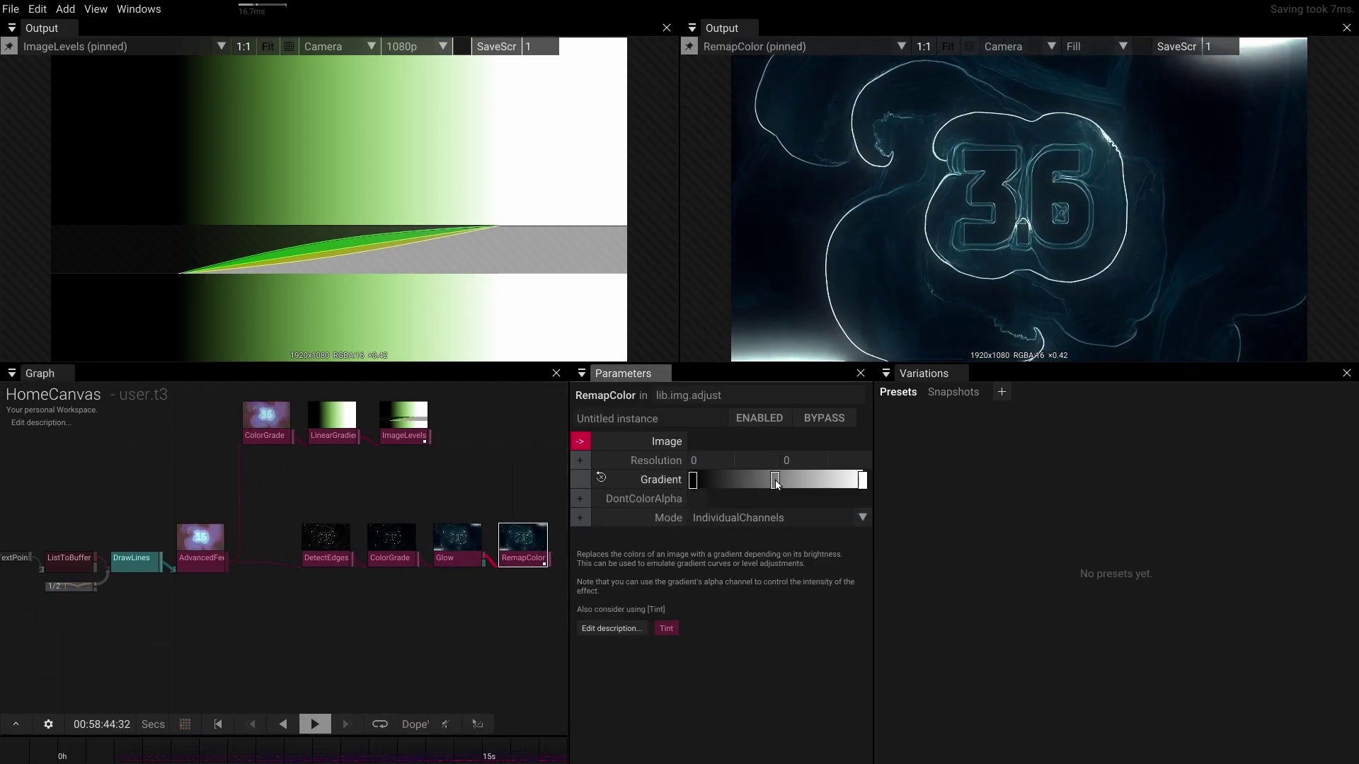
drag(936, 582, 932, 524)
click(862, 480)
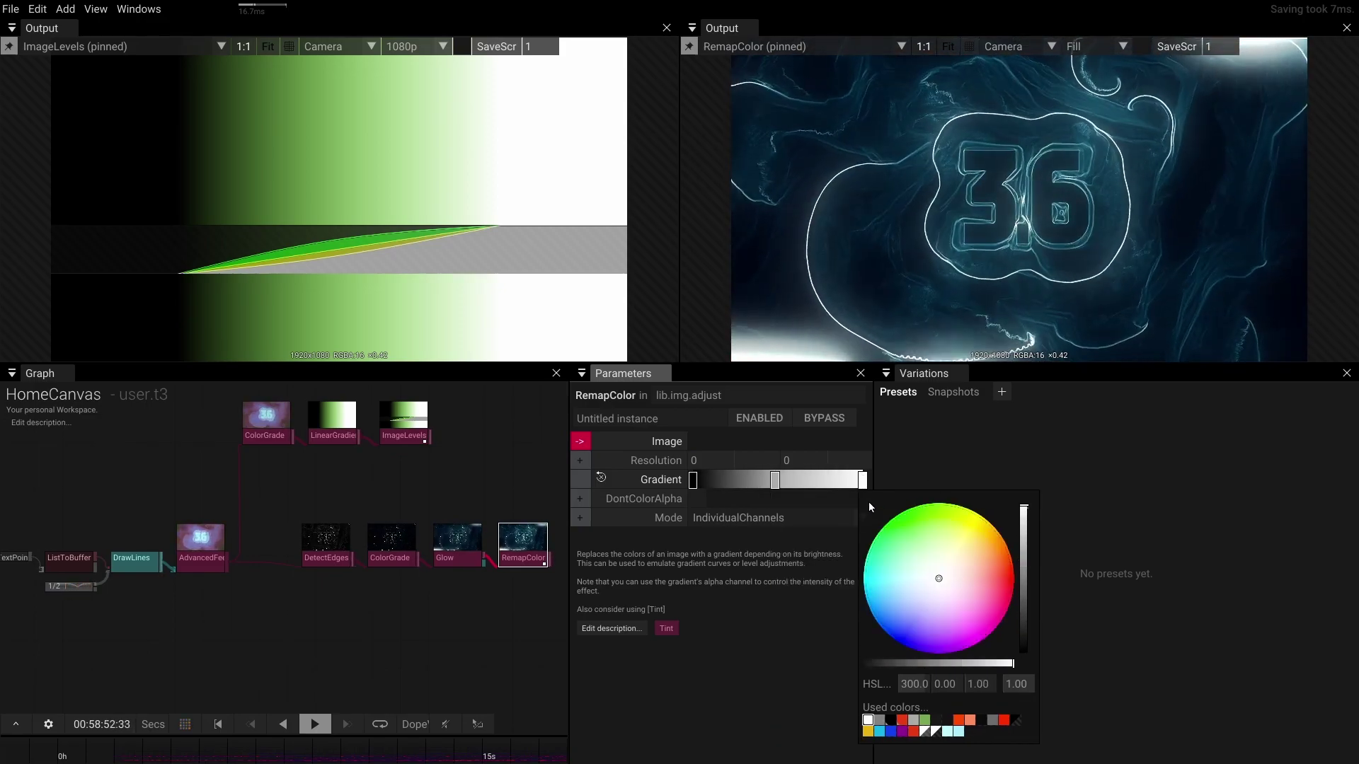
drag(942, 577, 1001, 552)
right_click(827, 480)
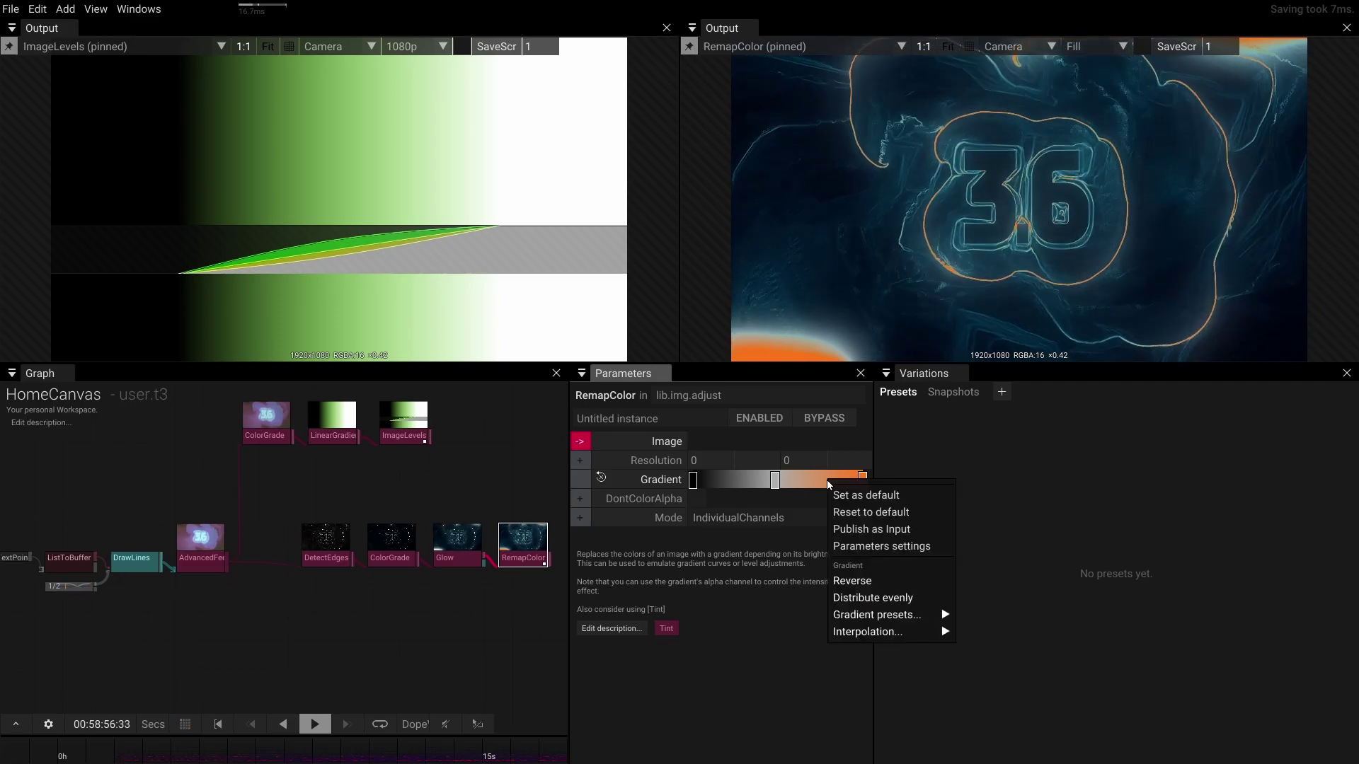
click(859, 576)
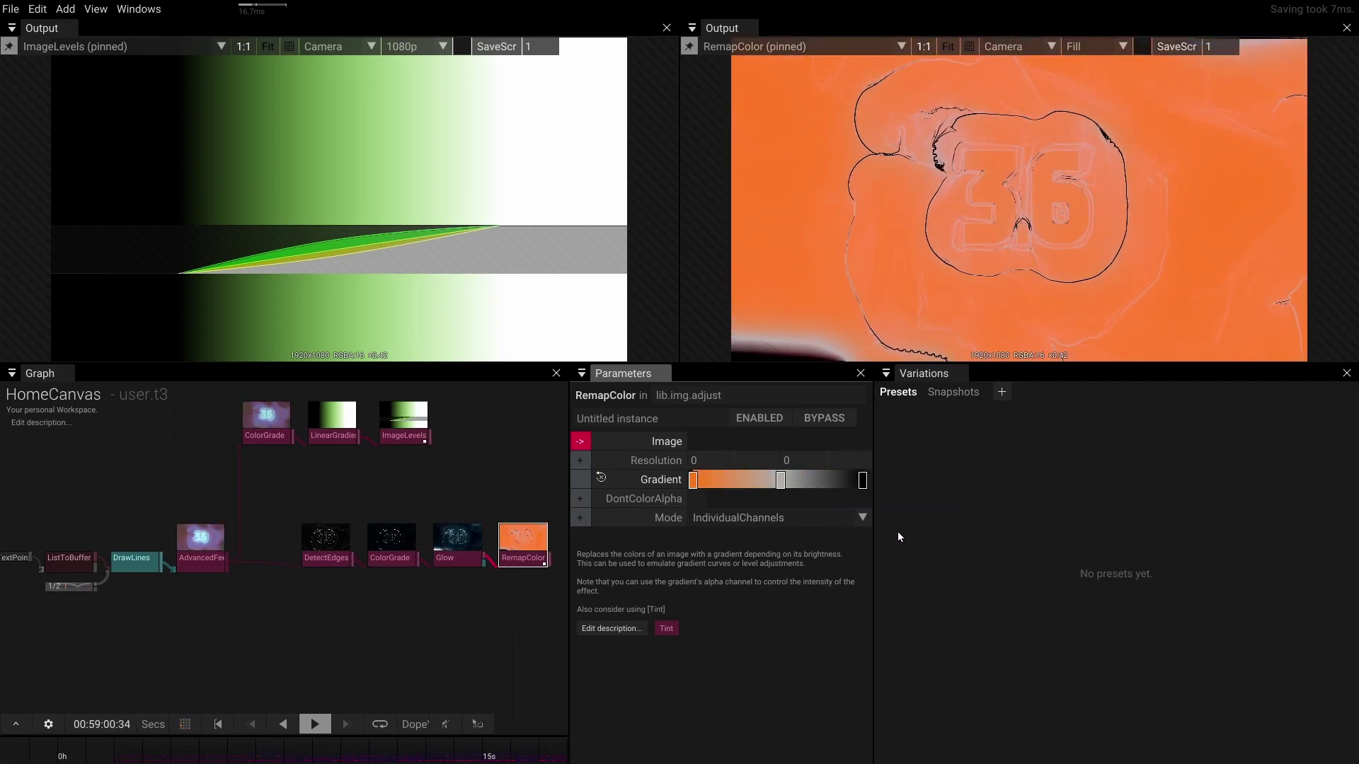
click(780, 479)
drag(941, 559, 941, 633)
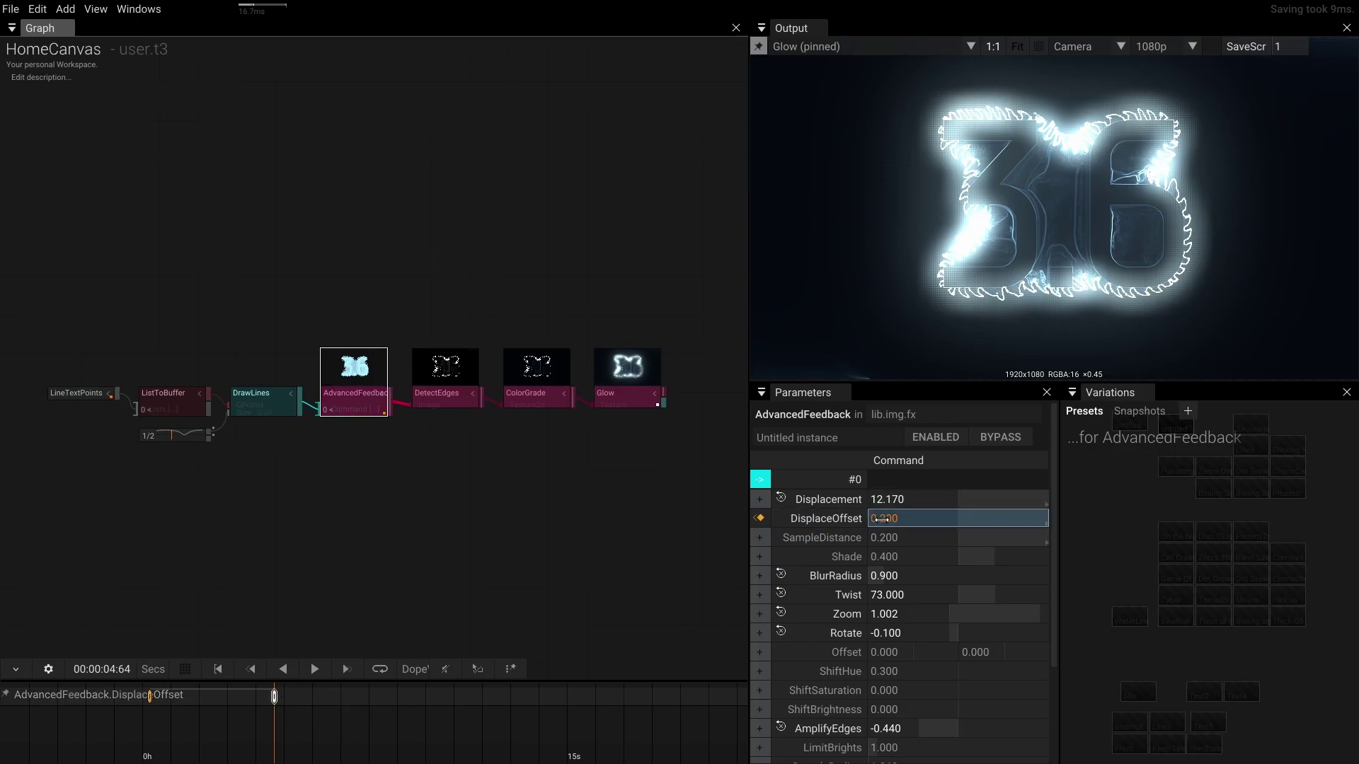
Step: Set DisplaceOffset to 0.353 and keyframe Glow Color from 0.080 at start to 0.910
drag(881, 518, 888, 518)
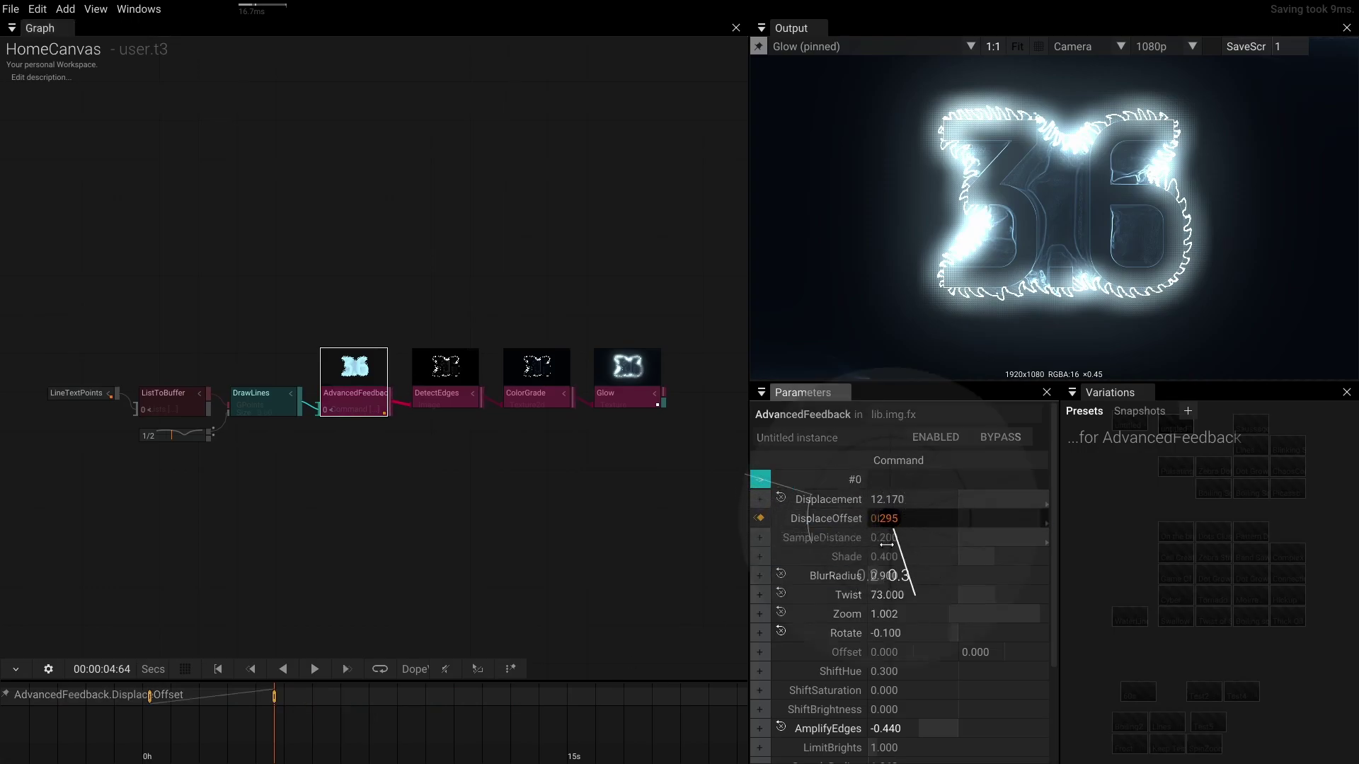
drag(895, 439, 893, 440)
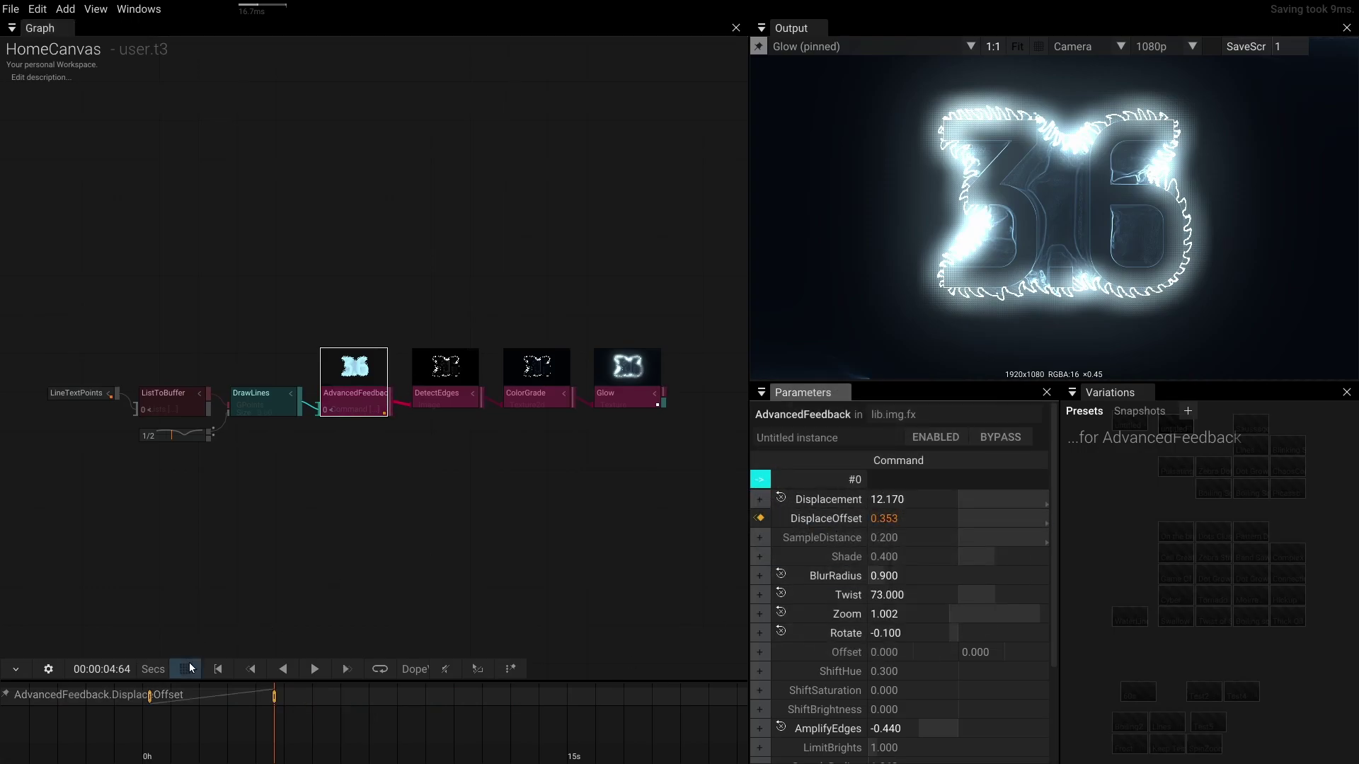
click(613, 393)
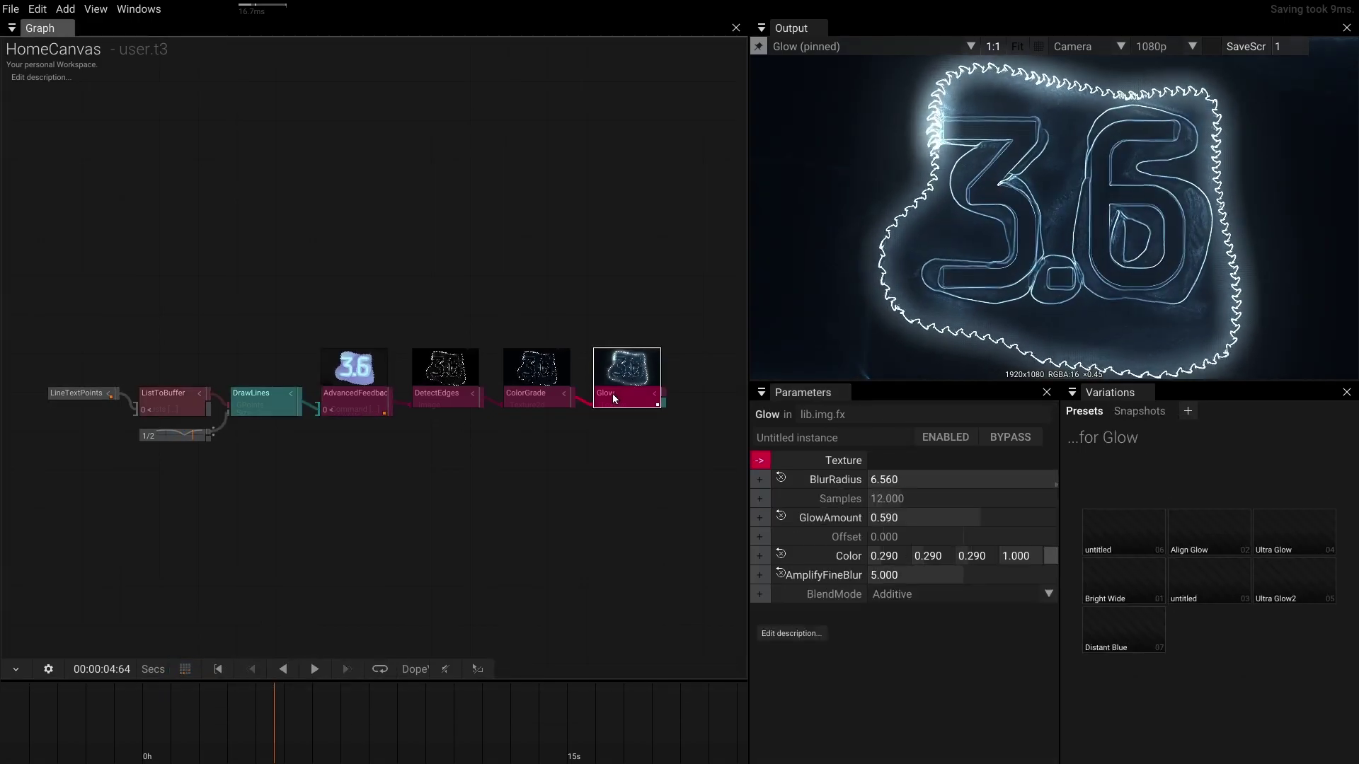
click(760, 556)
drag(1048, 554, 1050, 511)
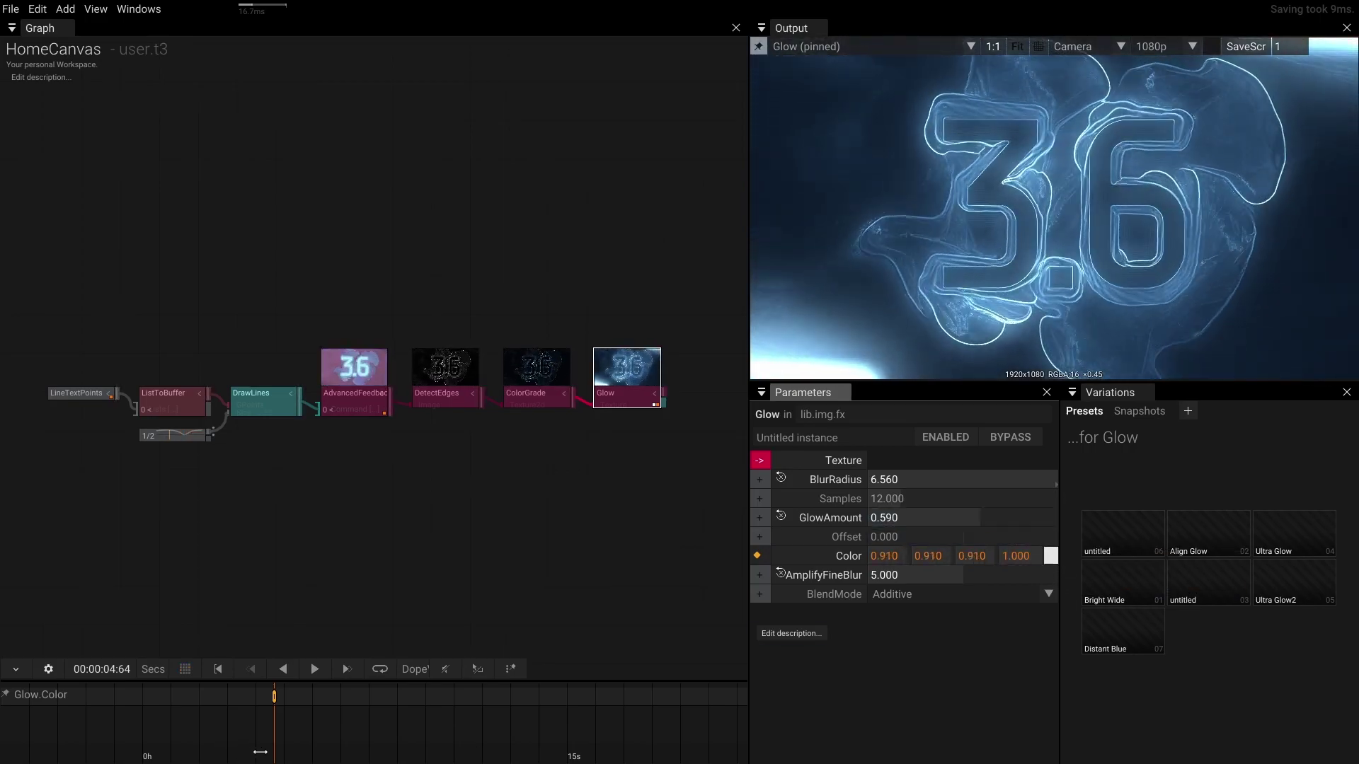
key(Home)
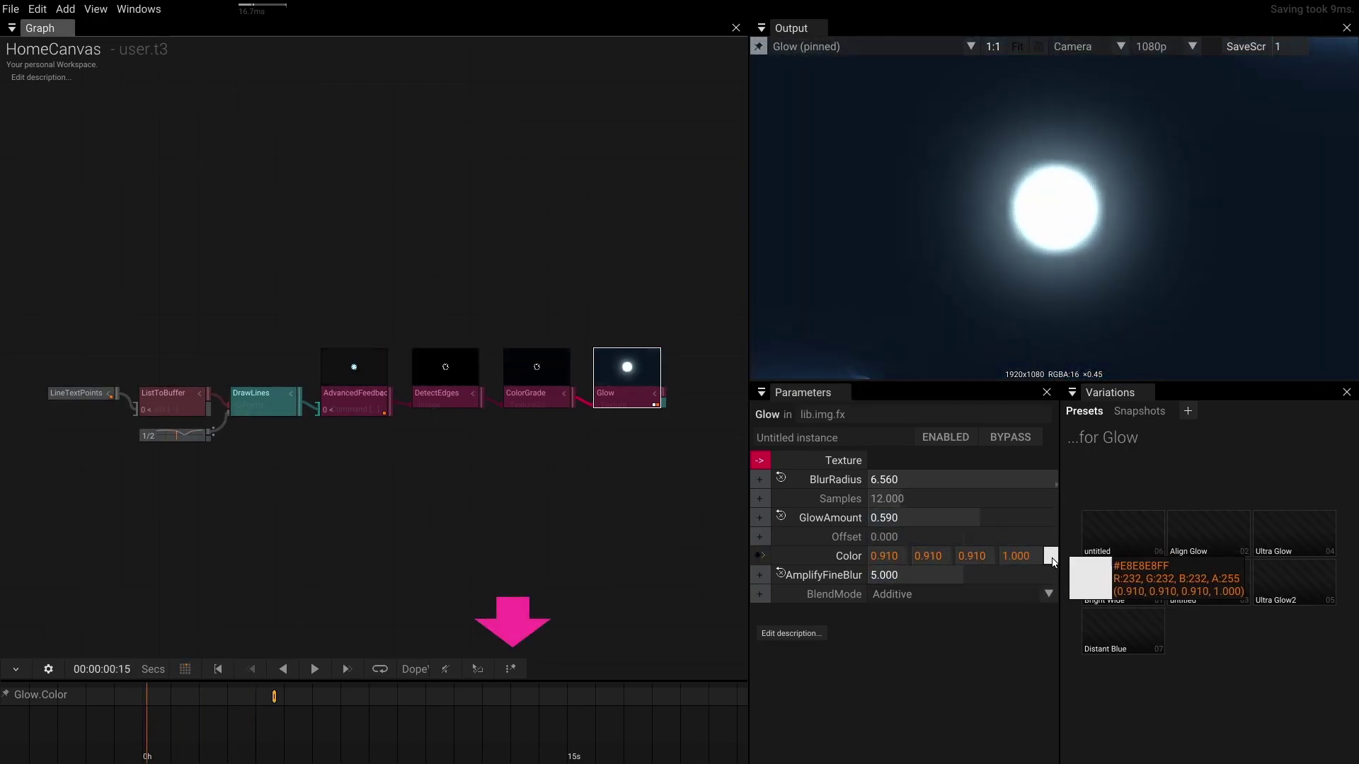
drag(1052, 561, 1052, 622)
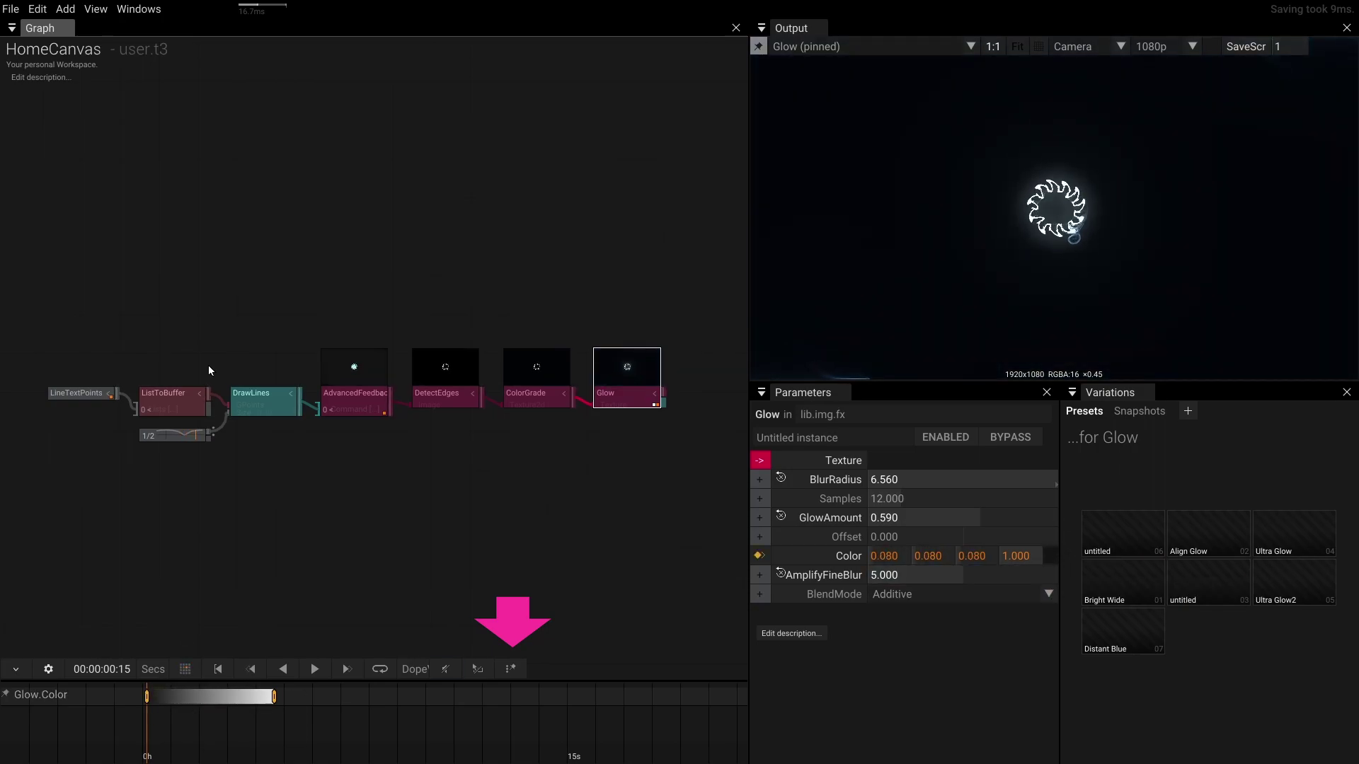
Step: Align the LineTextPoints Size keyframe with the DisplaceOffset and Glow Color keys, then play back
click(370, 401)
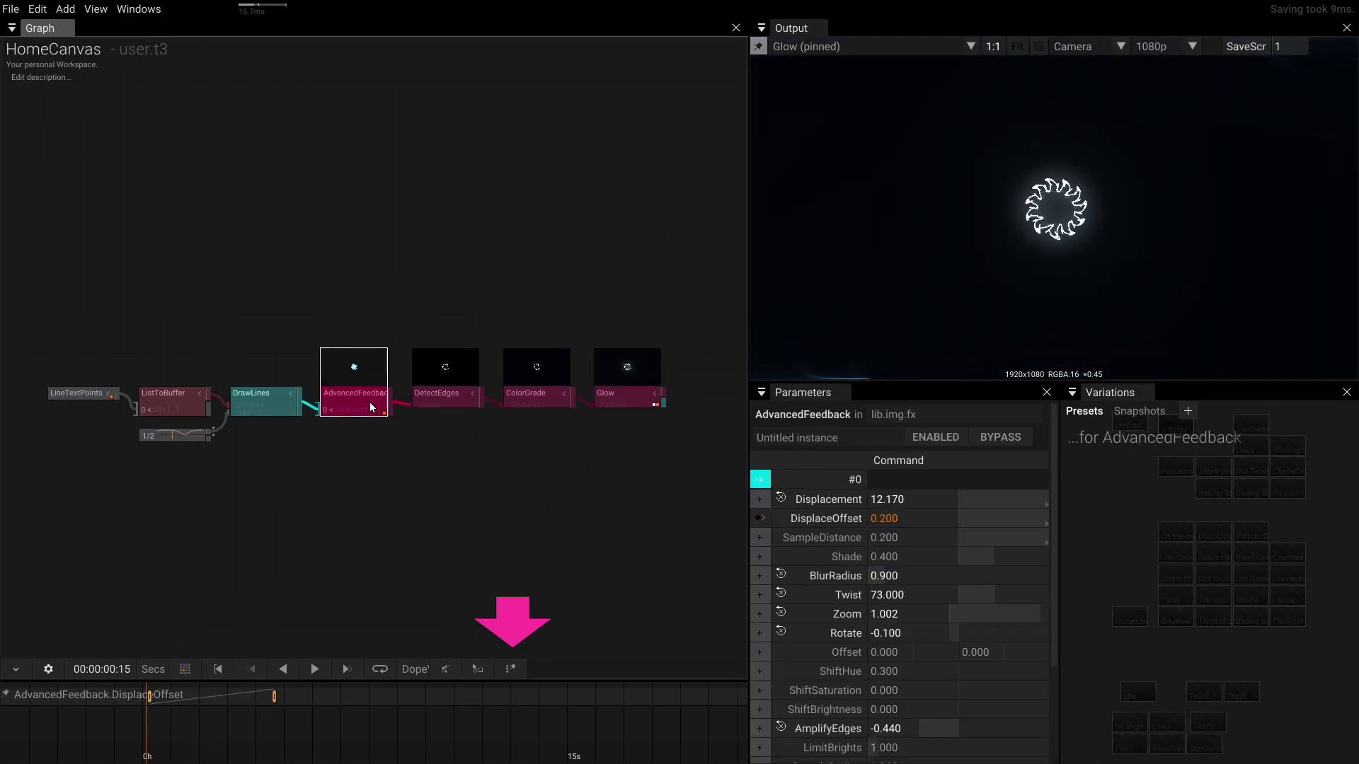
click(88, 397)
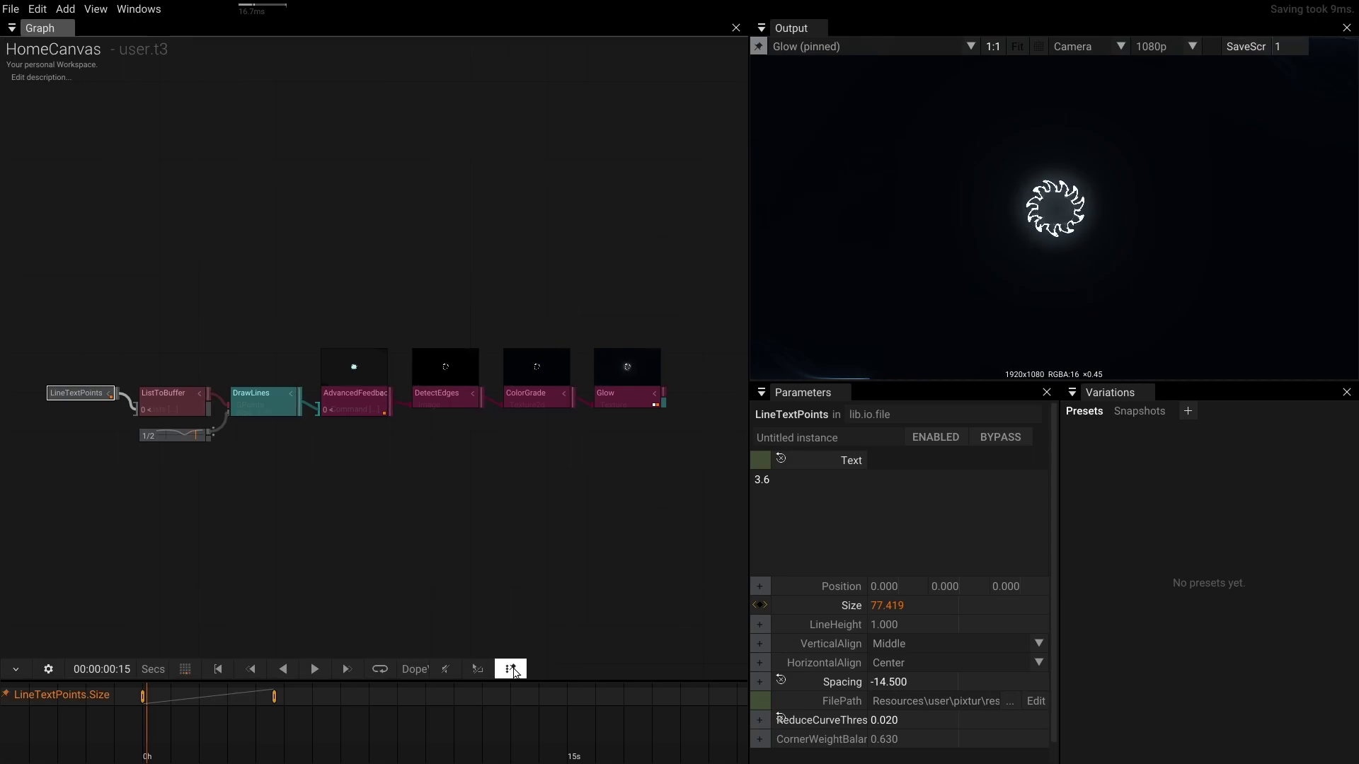
drag(84, 251, 654, 545)
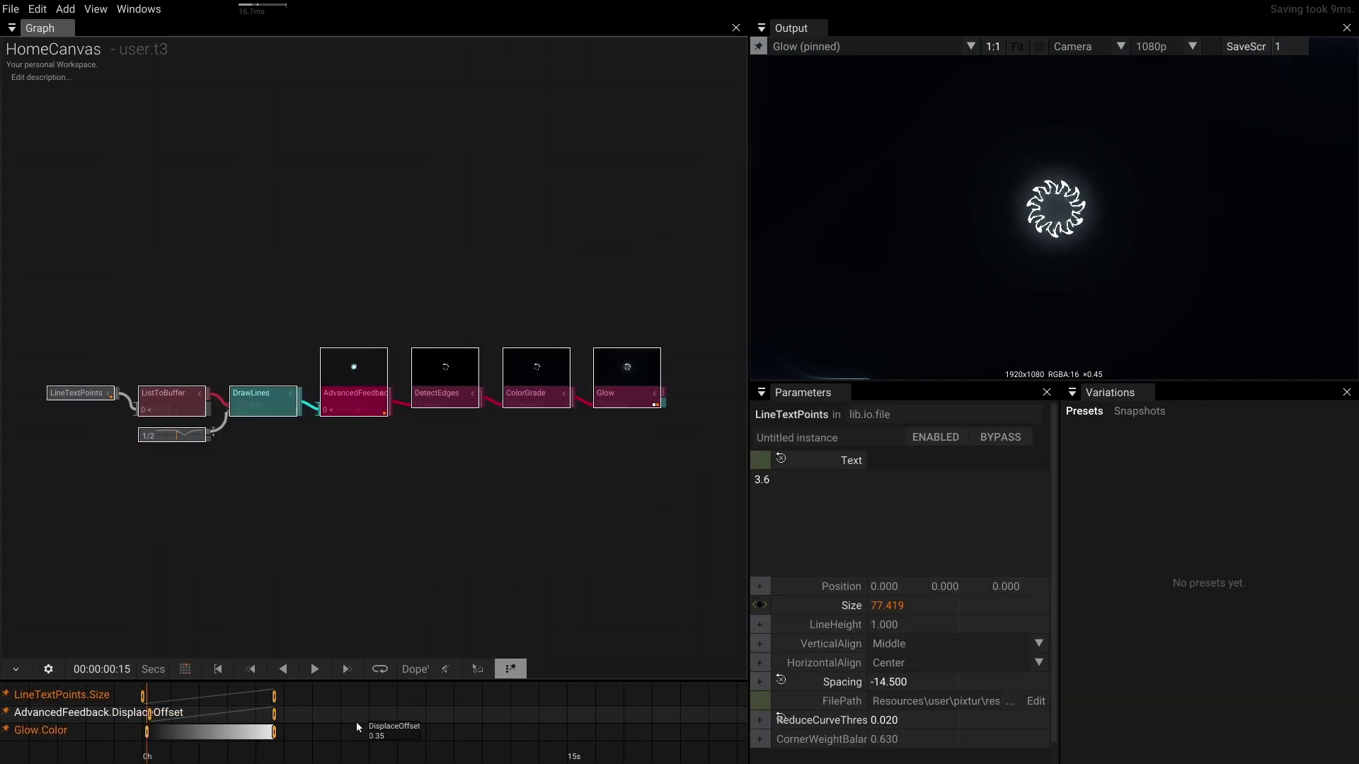
drag(234, 695, 240, 696)
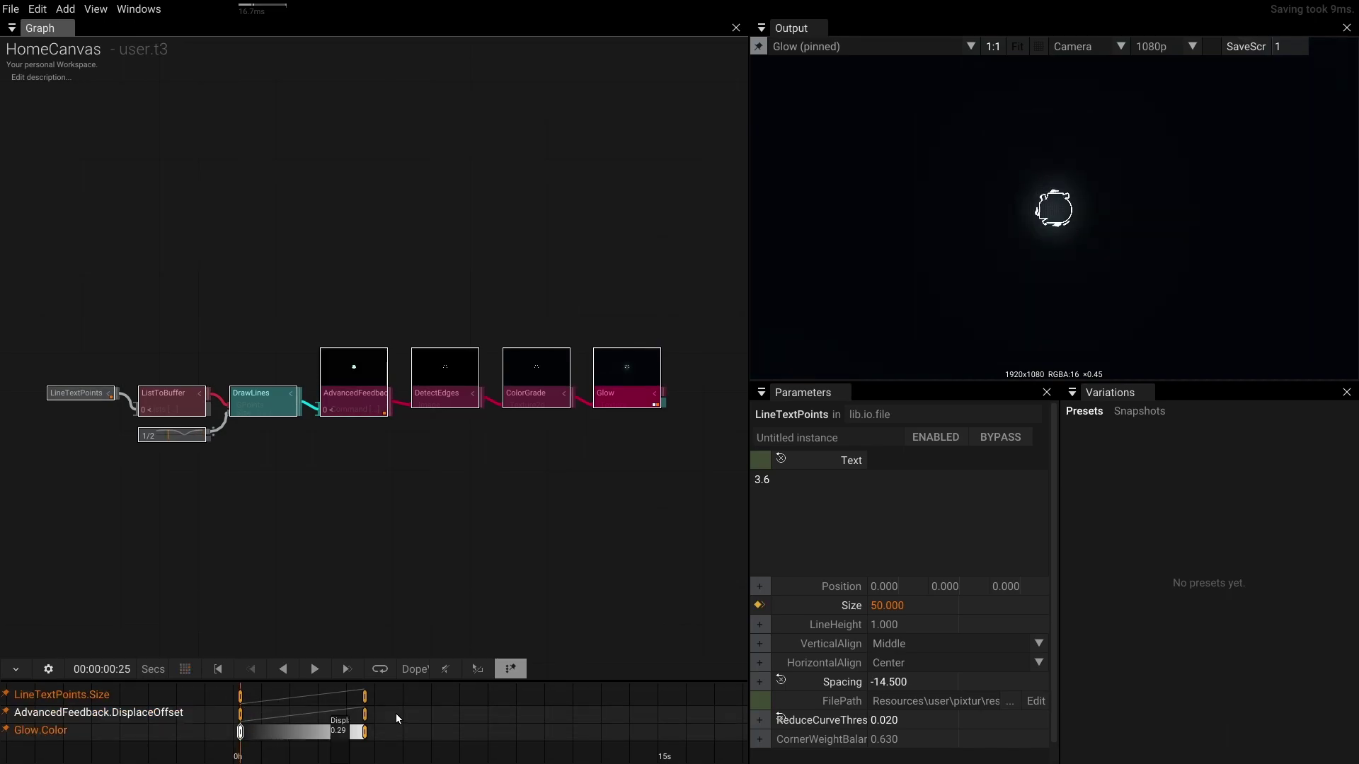
drag(409, 690, 338, 756)
drag(210, 762, 212, 763)
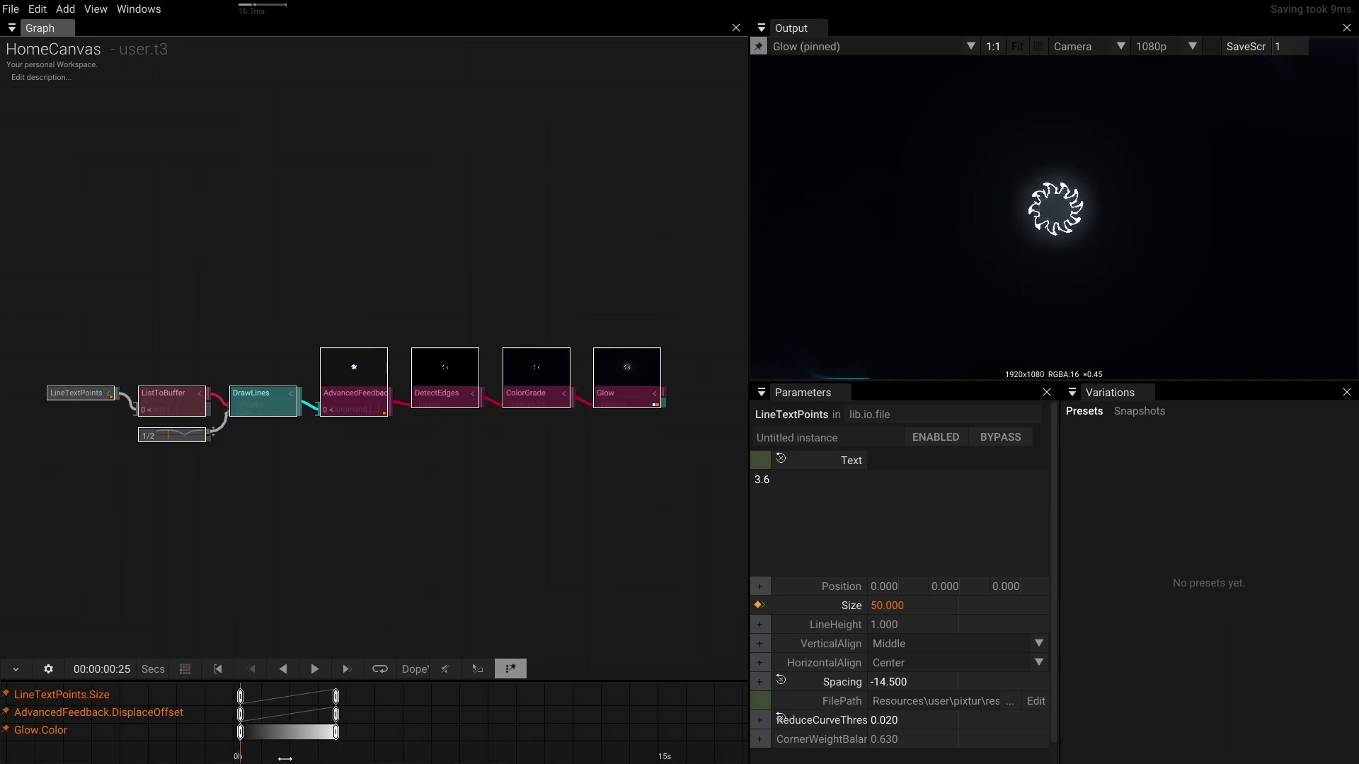
key(space)
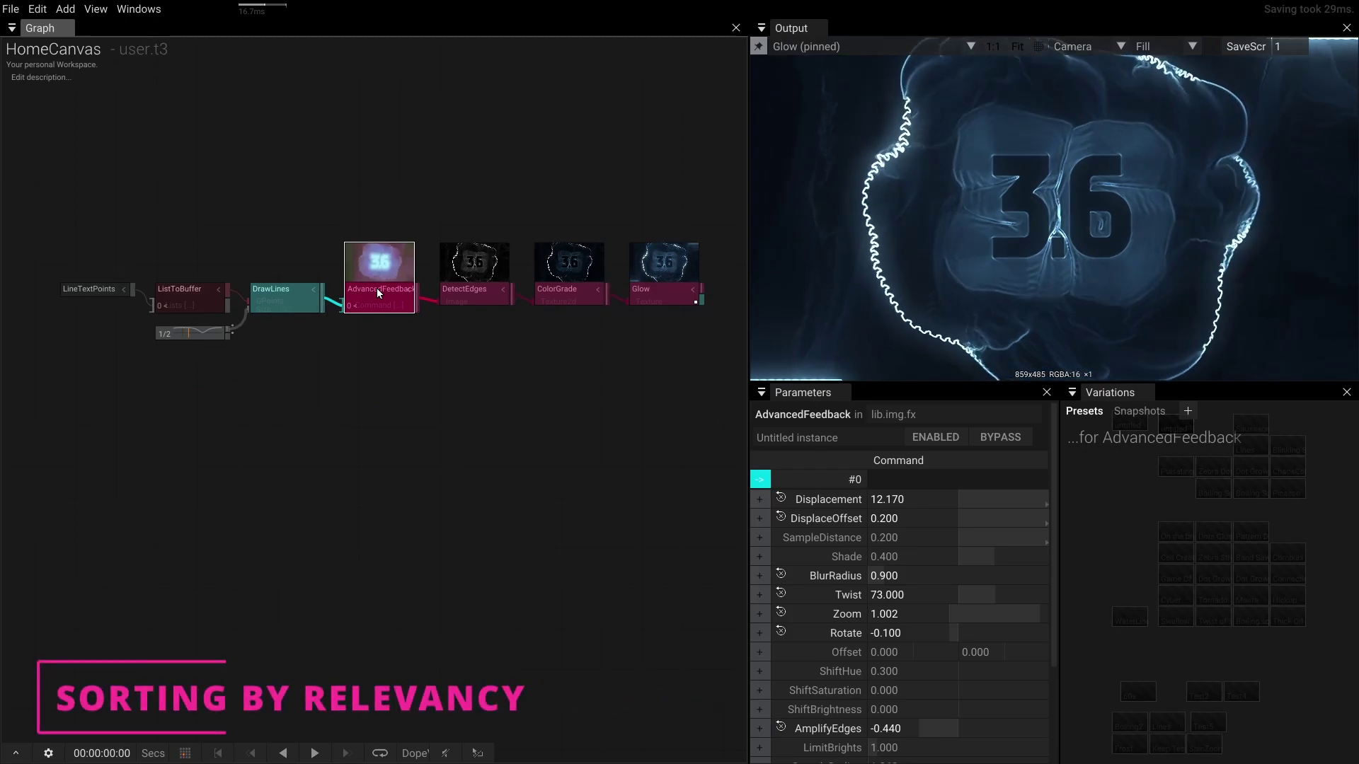
click(377, 288)
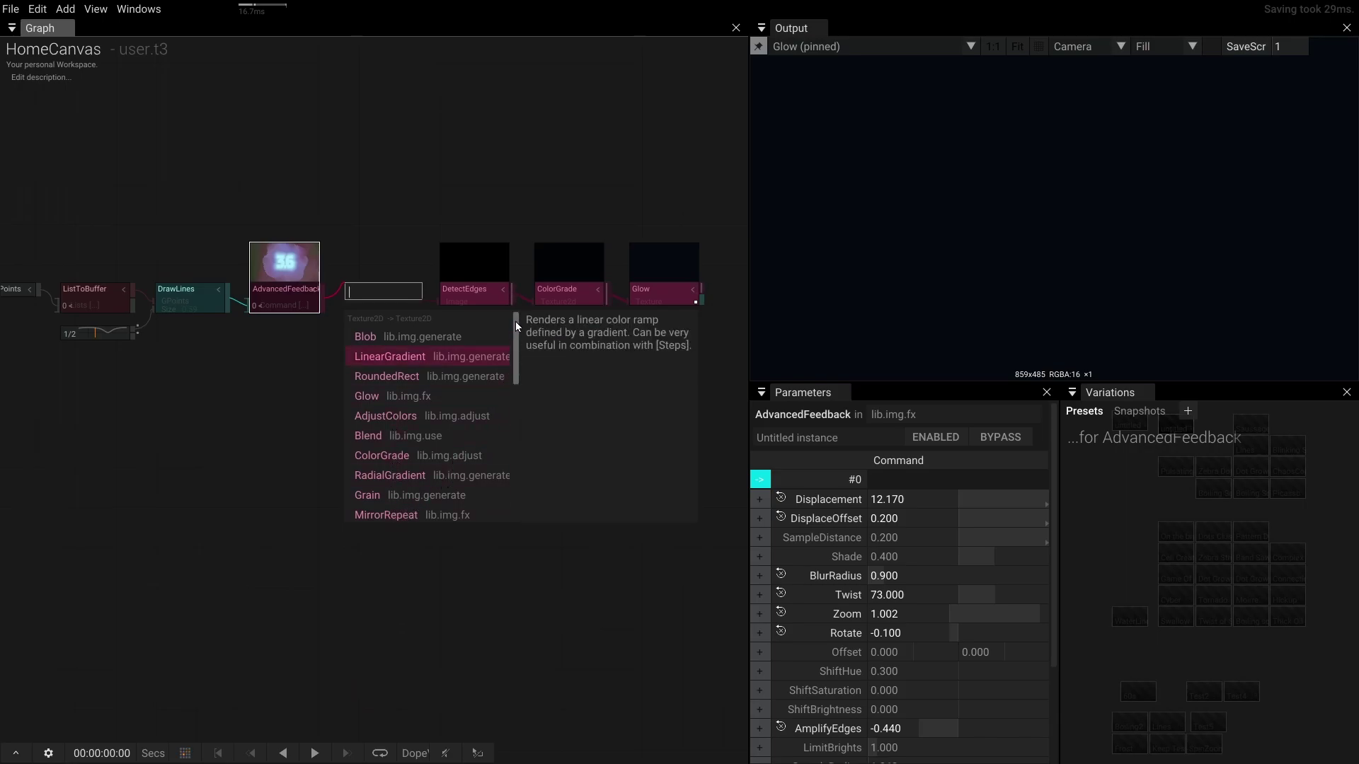
drag(515, 321, 516, 449)
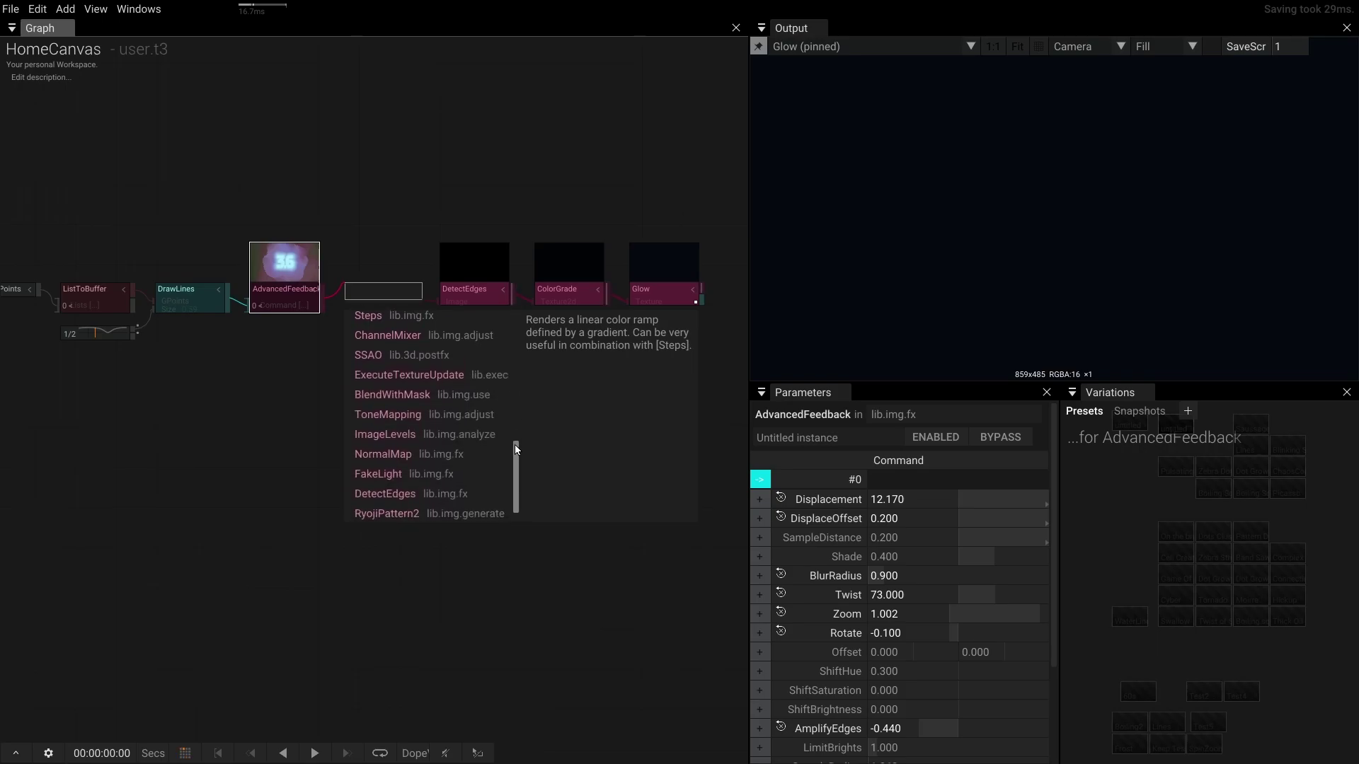
drag(515, 443, 515, 325)
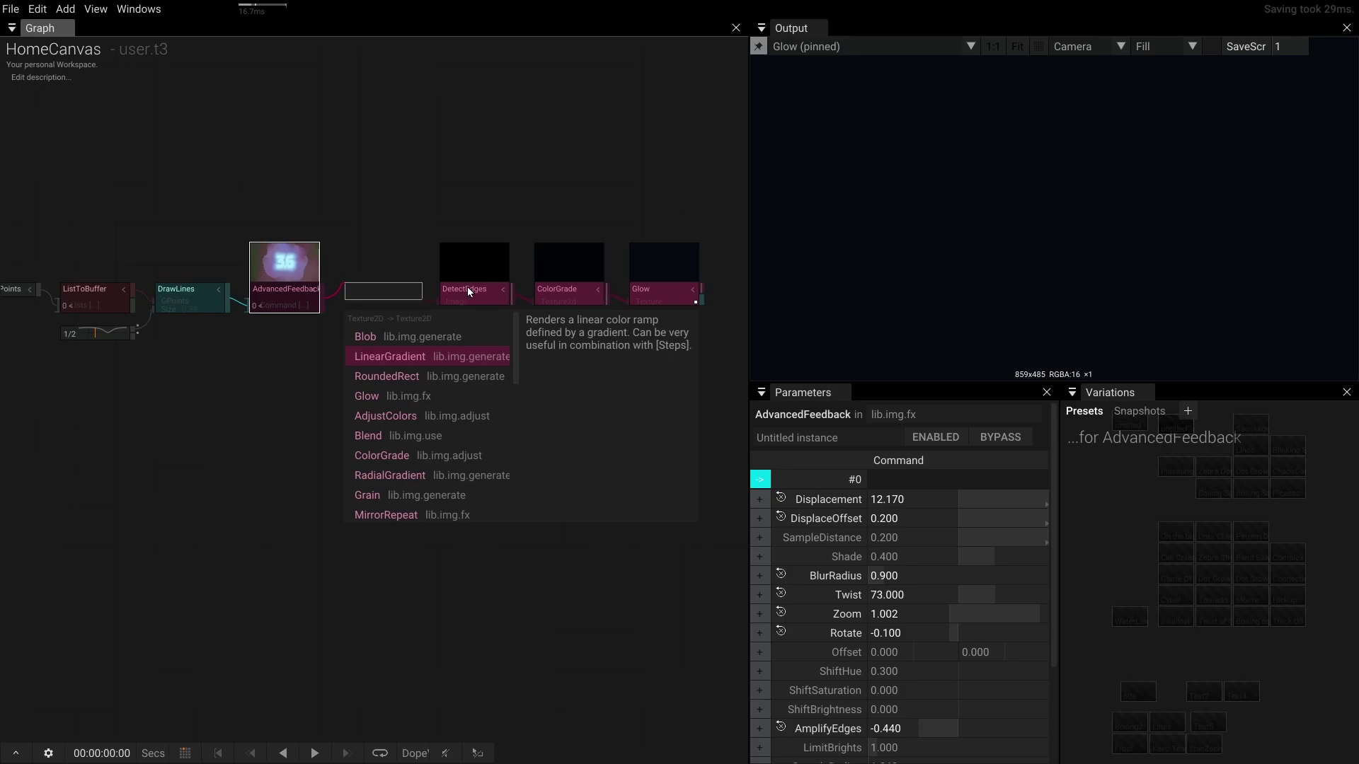
Step: Connect a new Wave AnimValue node ('av wav') to AdvancedFeedback's DisplaceOffset
key(Escape)
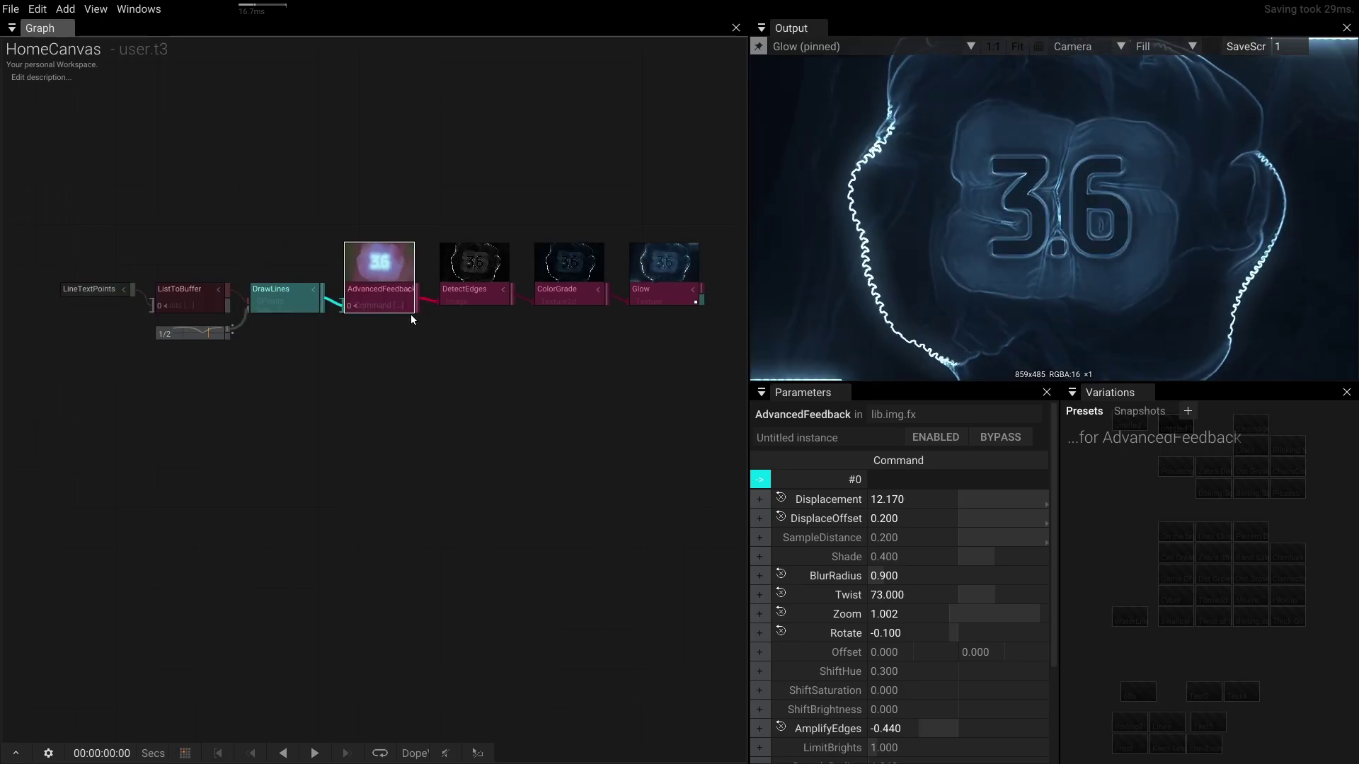
click(464, 291)
click(384, 300)
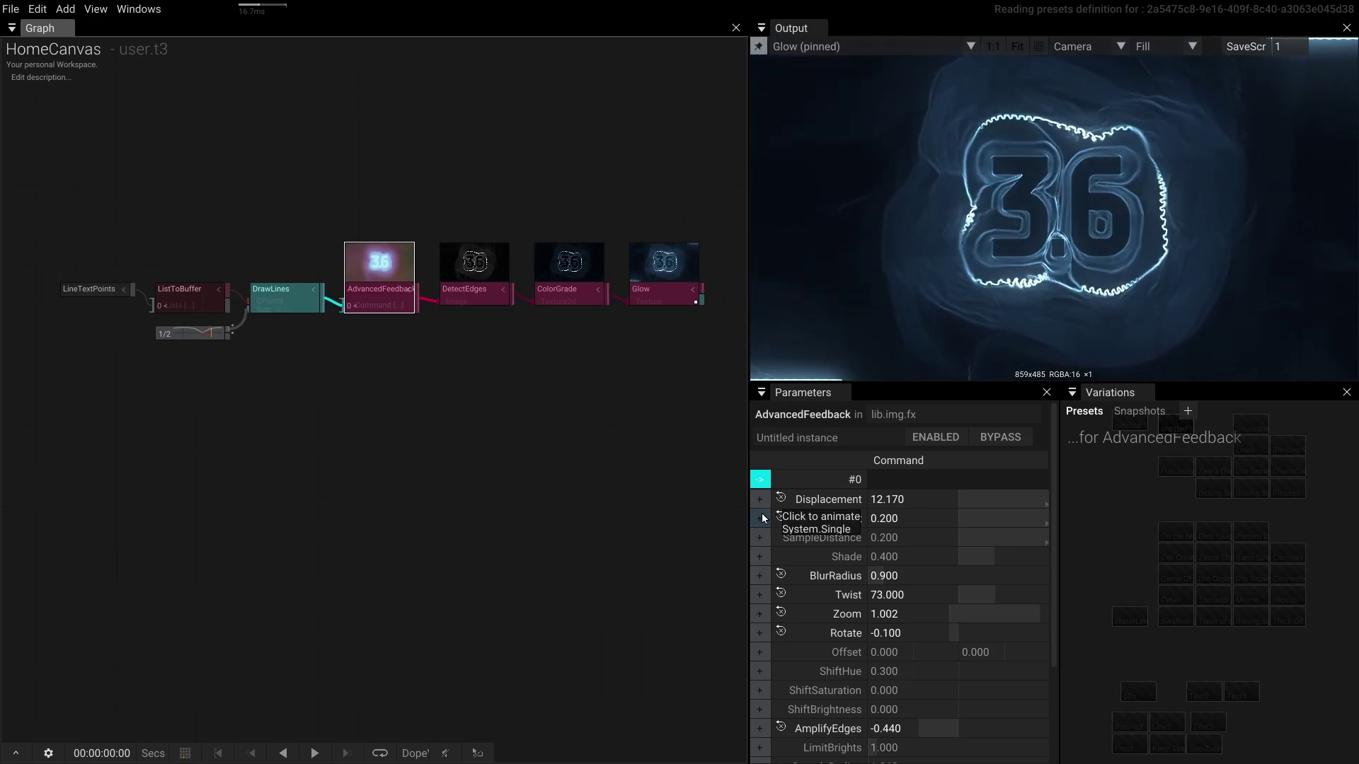
drag(761, 522, 296, 355)
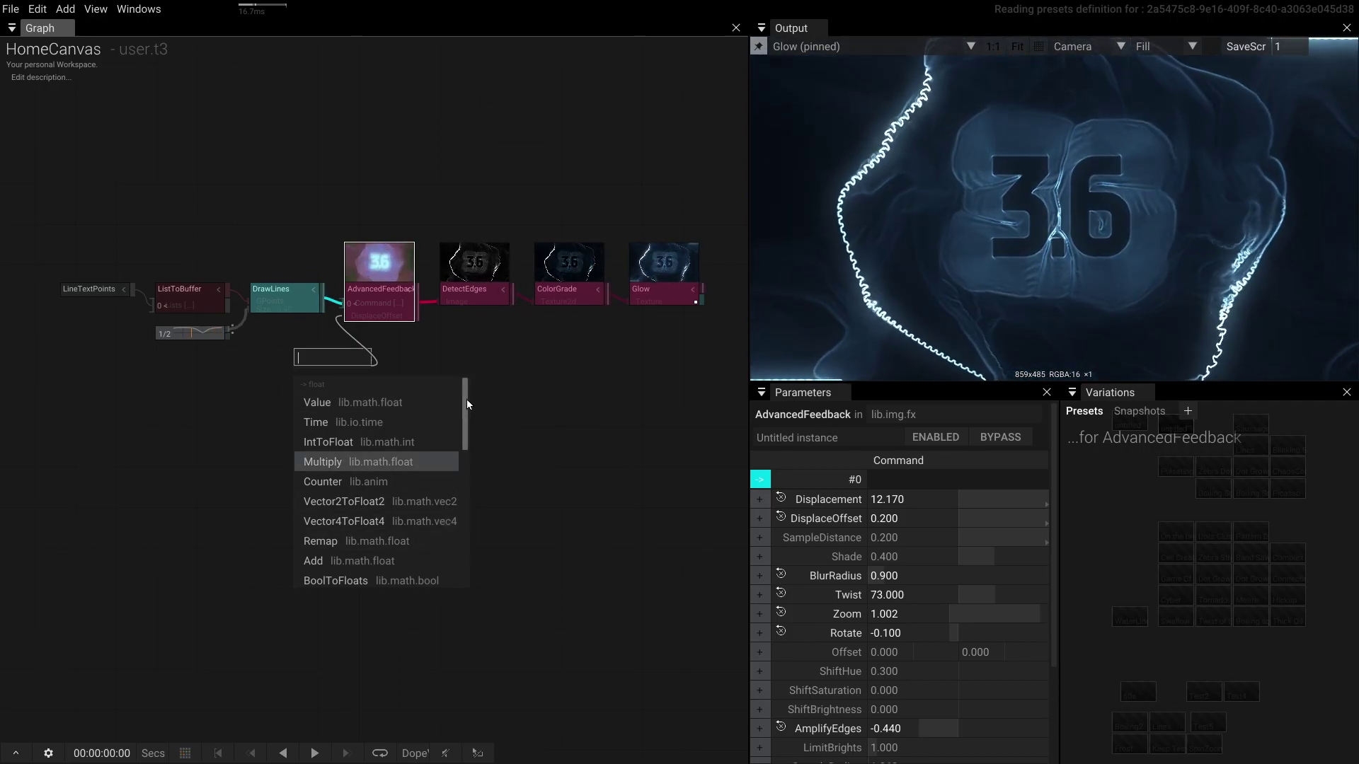
text(av)
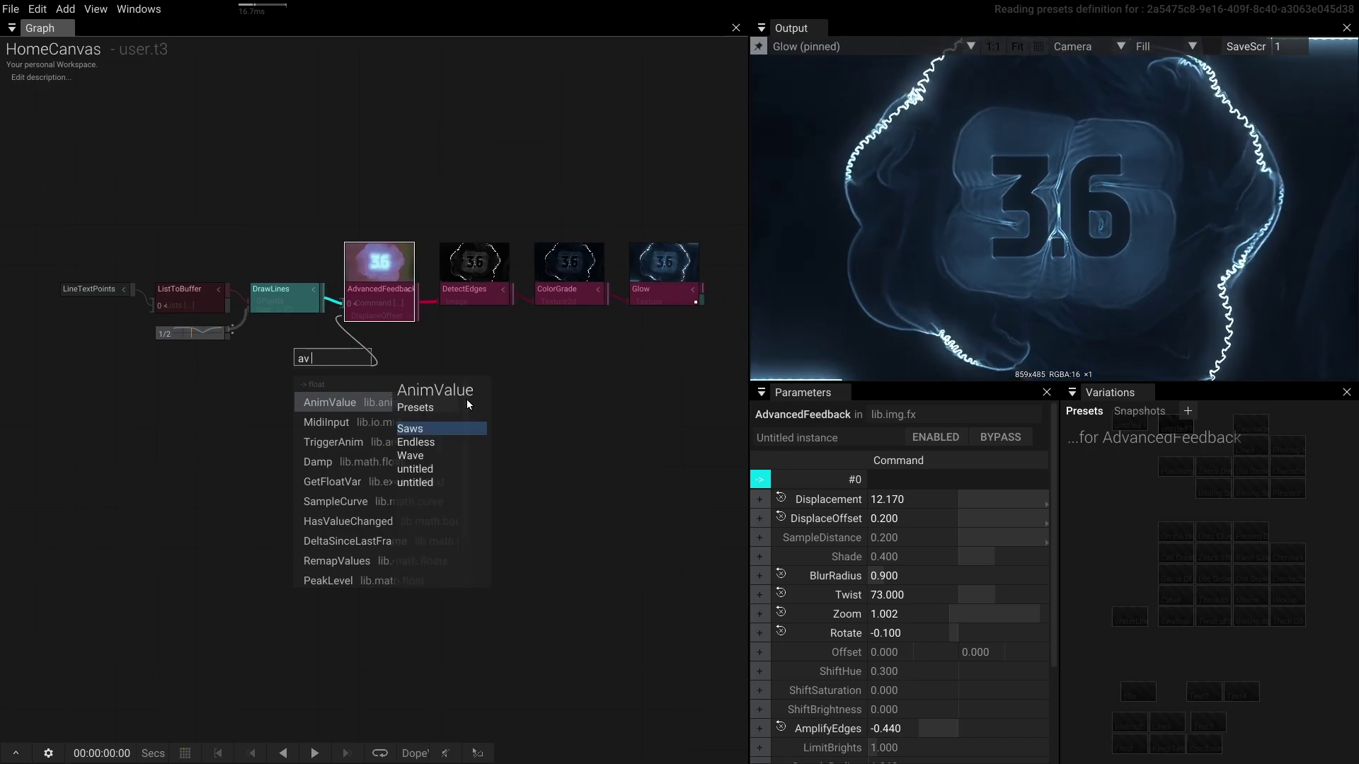
text( wav)
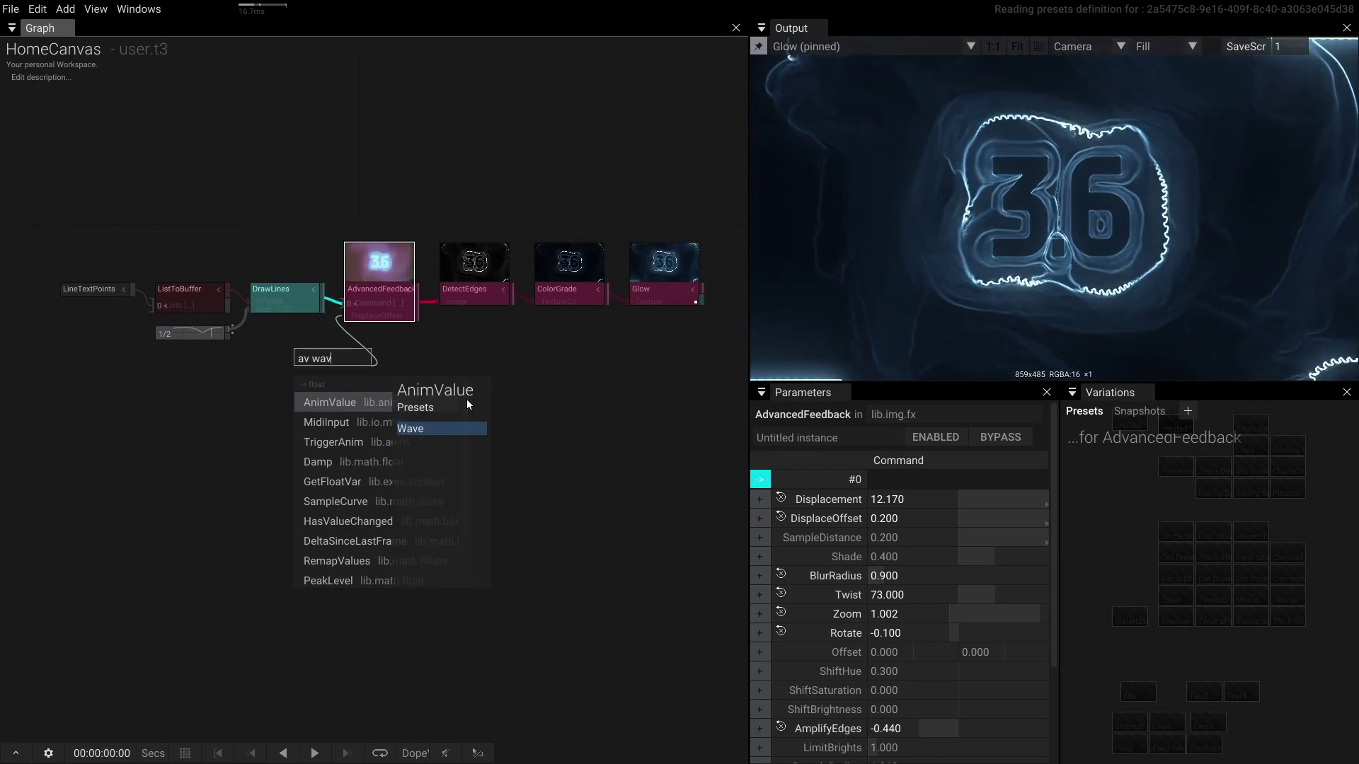
key(Return)
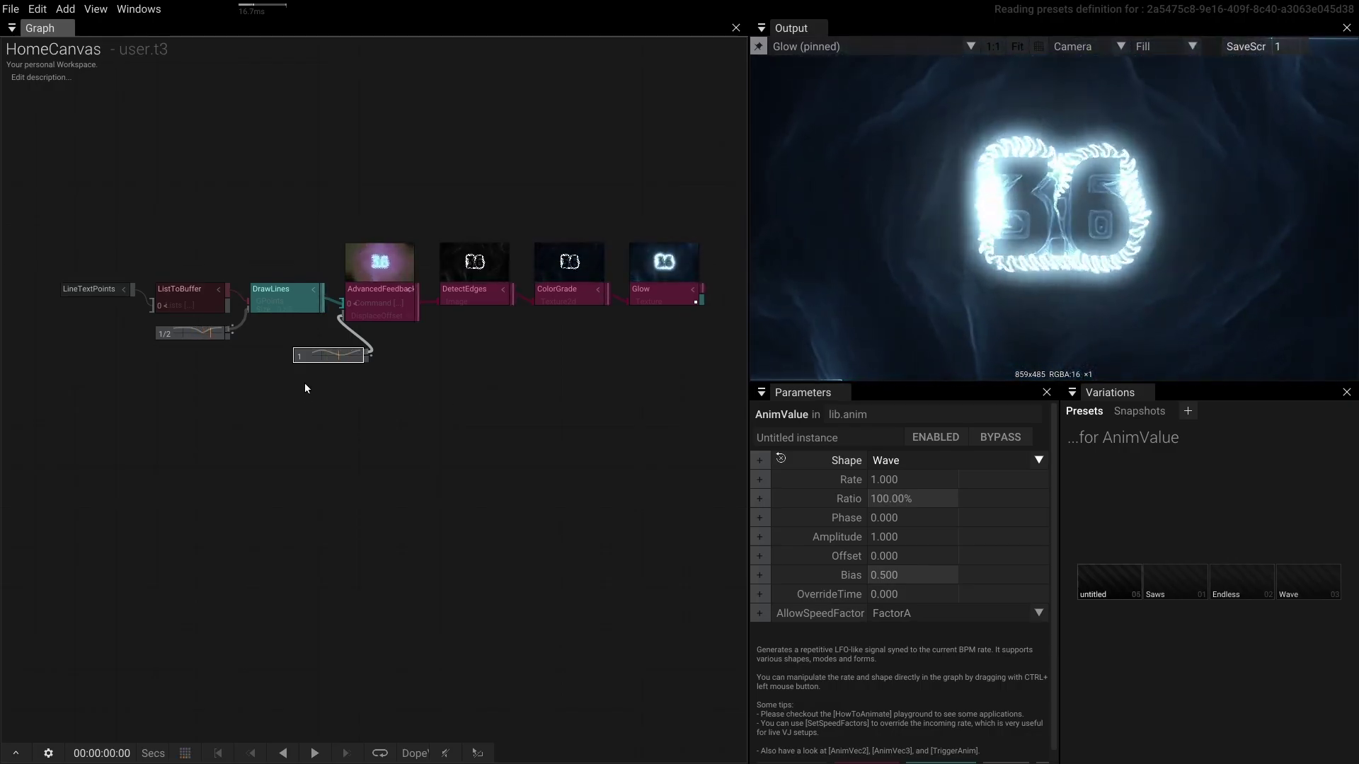
Step: Lower the wave's amplitude to 0.220 and bias to 0.140
scroll(312, 368, up, 3)
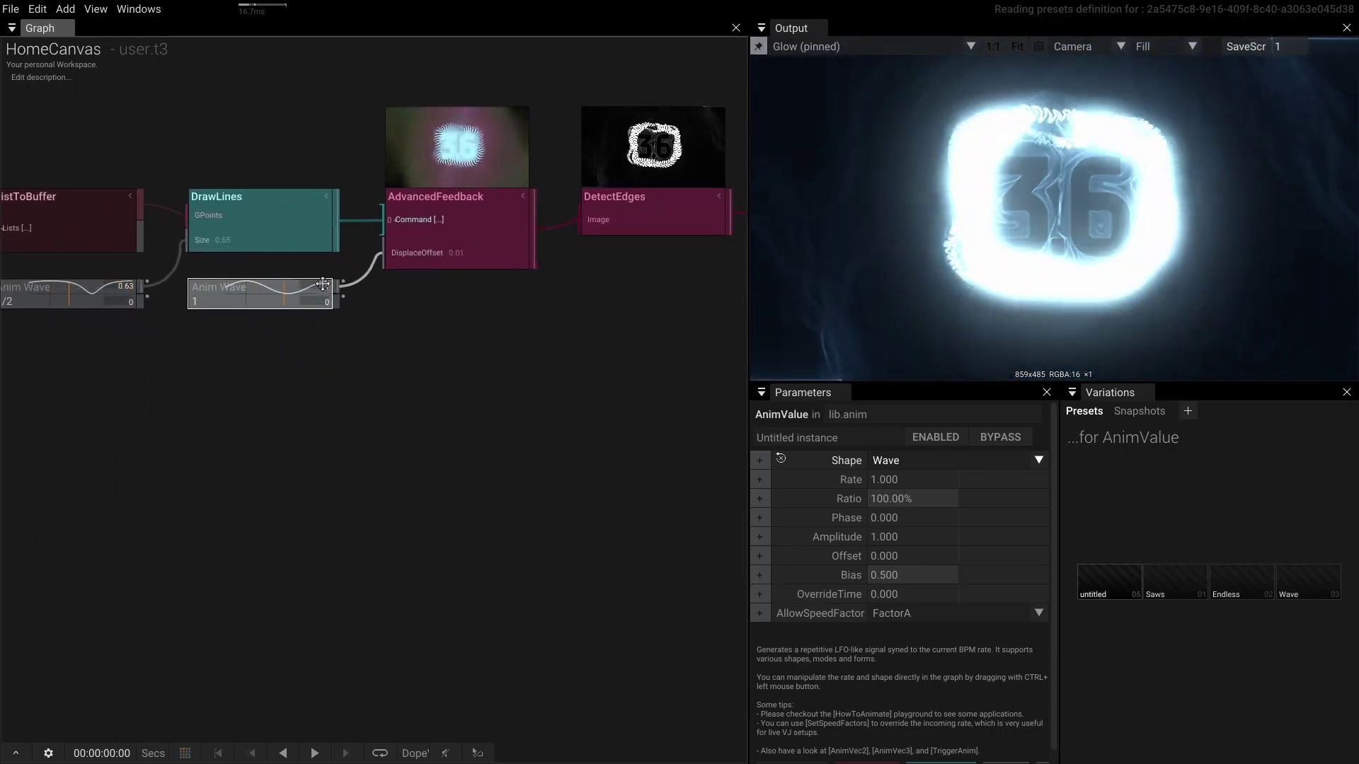
drag(320, 284, 280, 309)
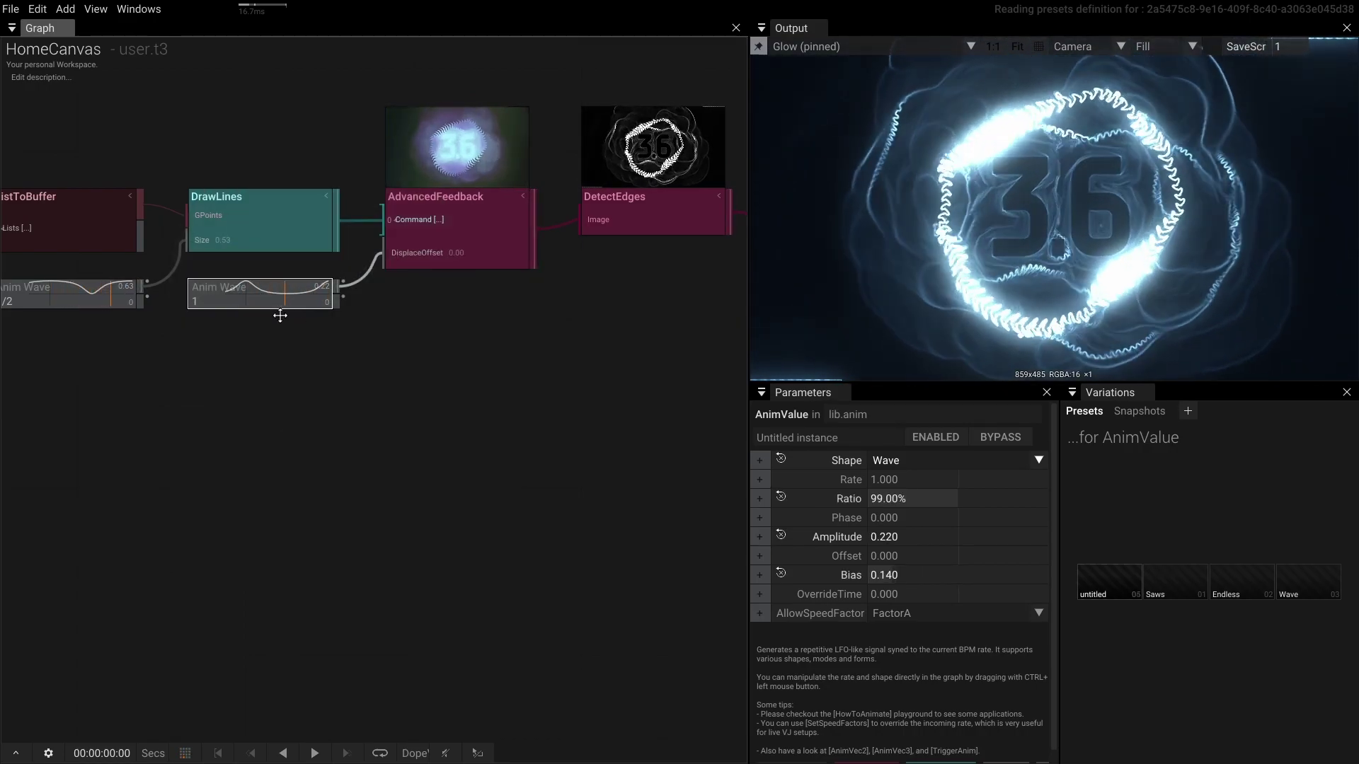
drag(280, 309, 197, 298)
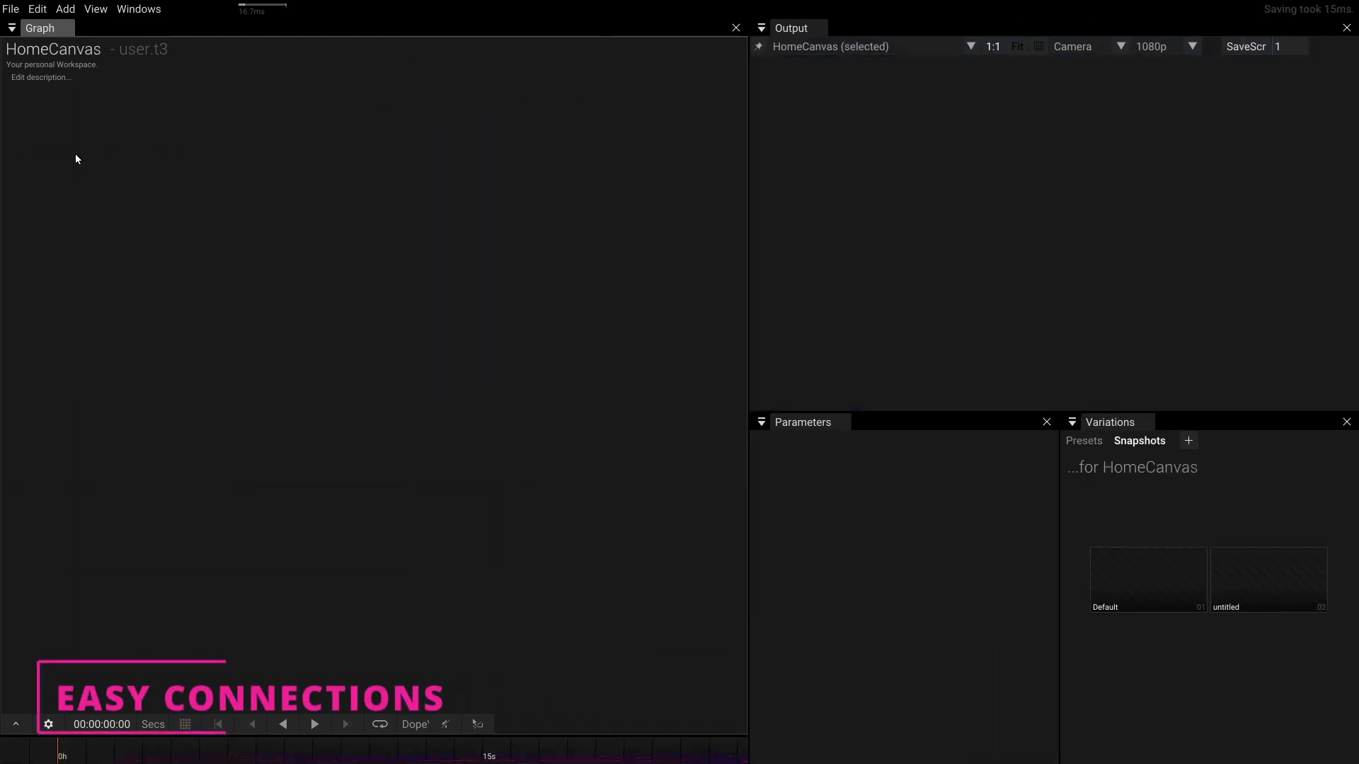
Step: Add an AnimValue ramp node and duplicate it into a stack of fourteen copies
double_click(77, 159)
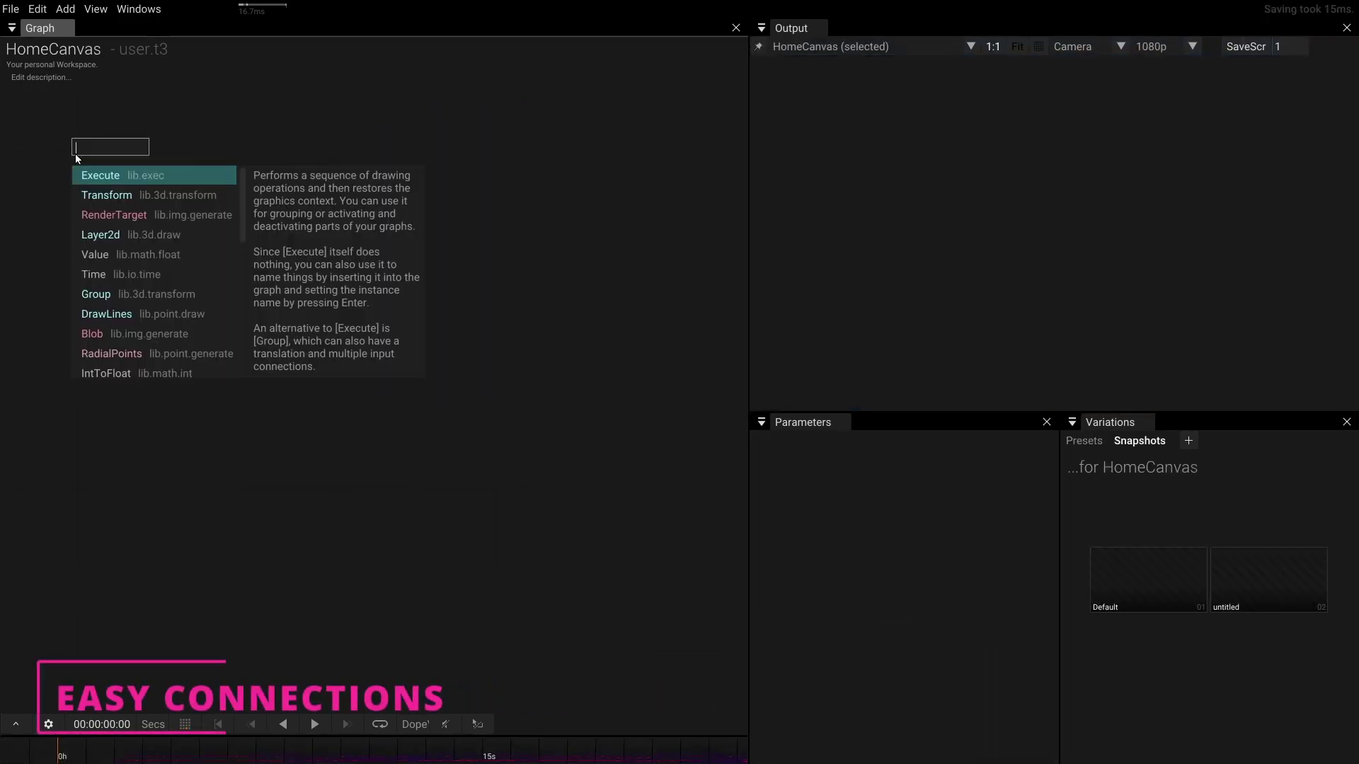
text(anim)
key(Return)
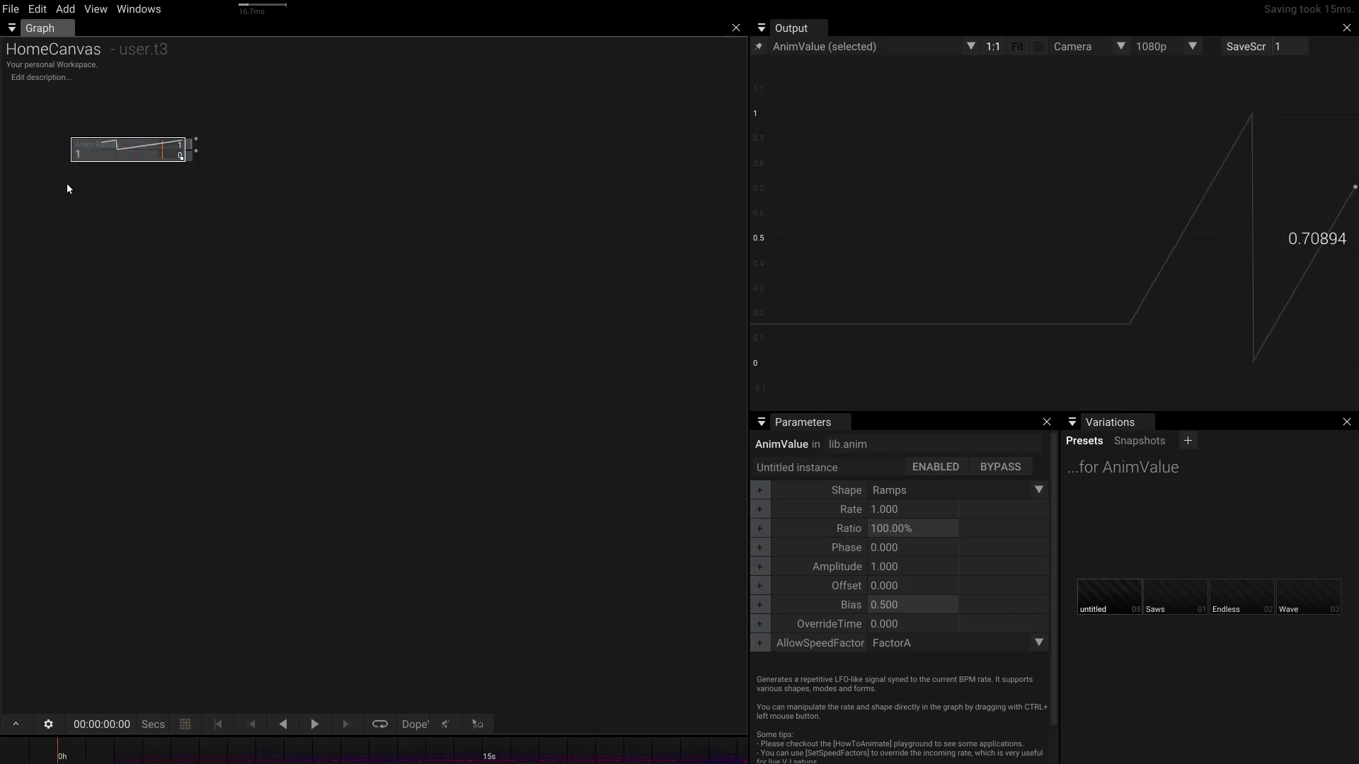
key(ctrl+d)
key(ctrl+d)
key(ctrl+d)
key(ctrl+d)
key(ctrl+d)
key(ctrl+d)
key(ctrl+d)
key(ctrl+d)
key(ctrl+d)
key(ctrl+d)
key(ctrl+d)
key(ctrl+d)
key(ctrl+d)
drag(68, 98, 284, 655)
Step: Wire all ramp outputs into a new Sum node and arrange the ramps in a column
drag(195, 150, 339, 143)
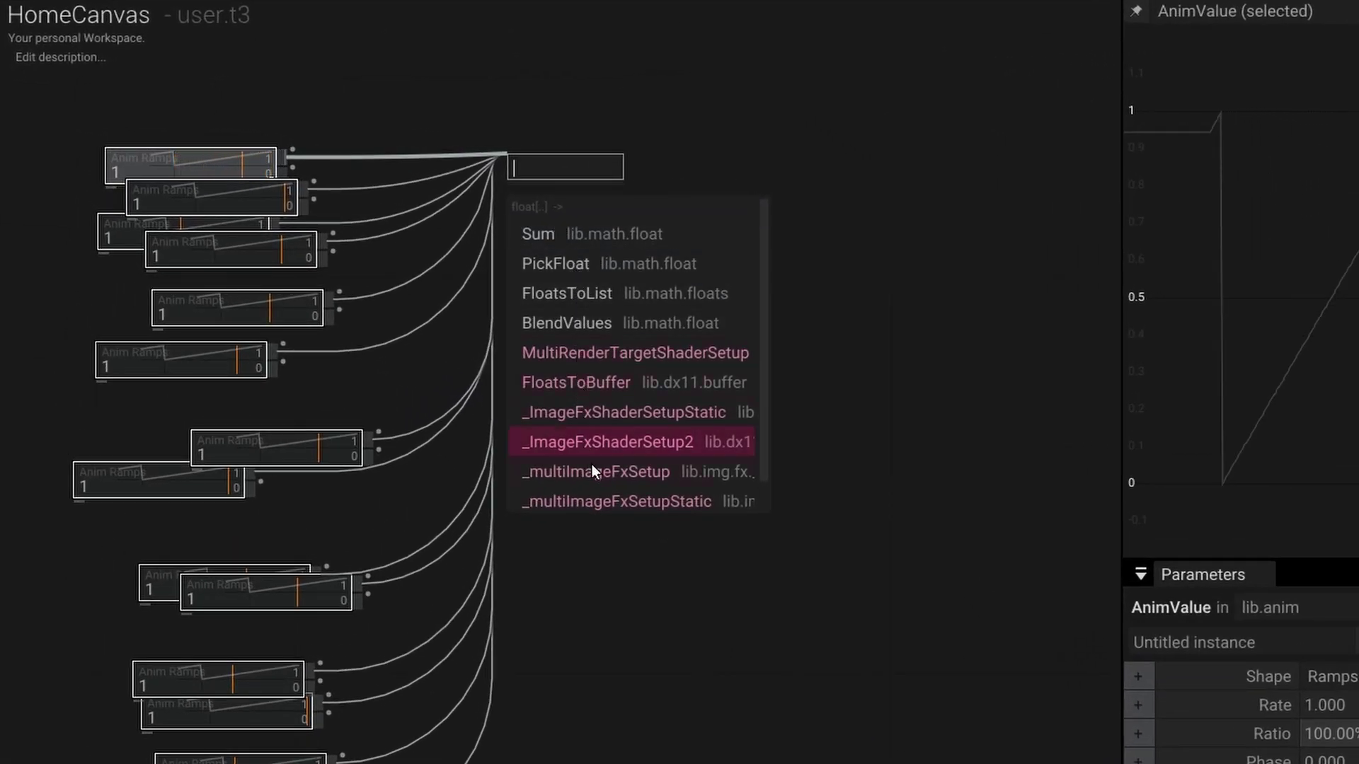
click(601, 235)
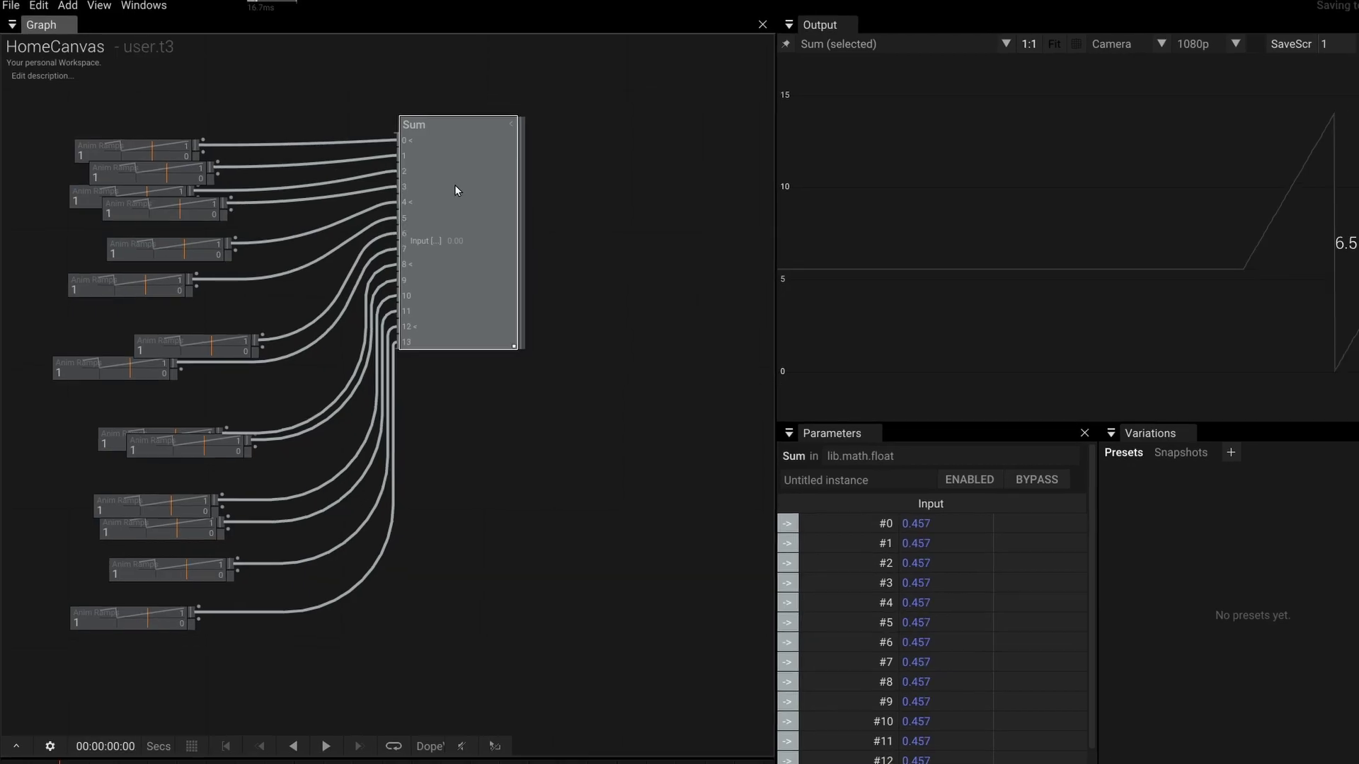
key(g)
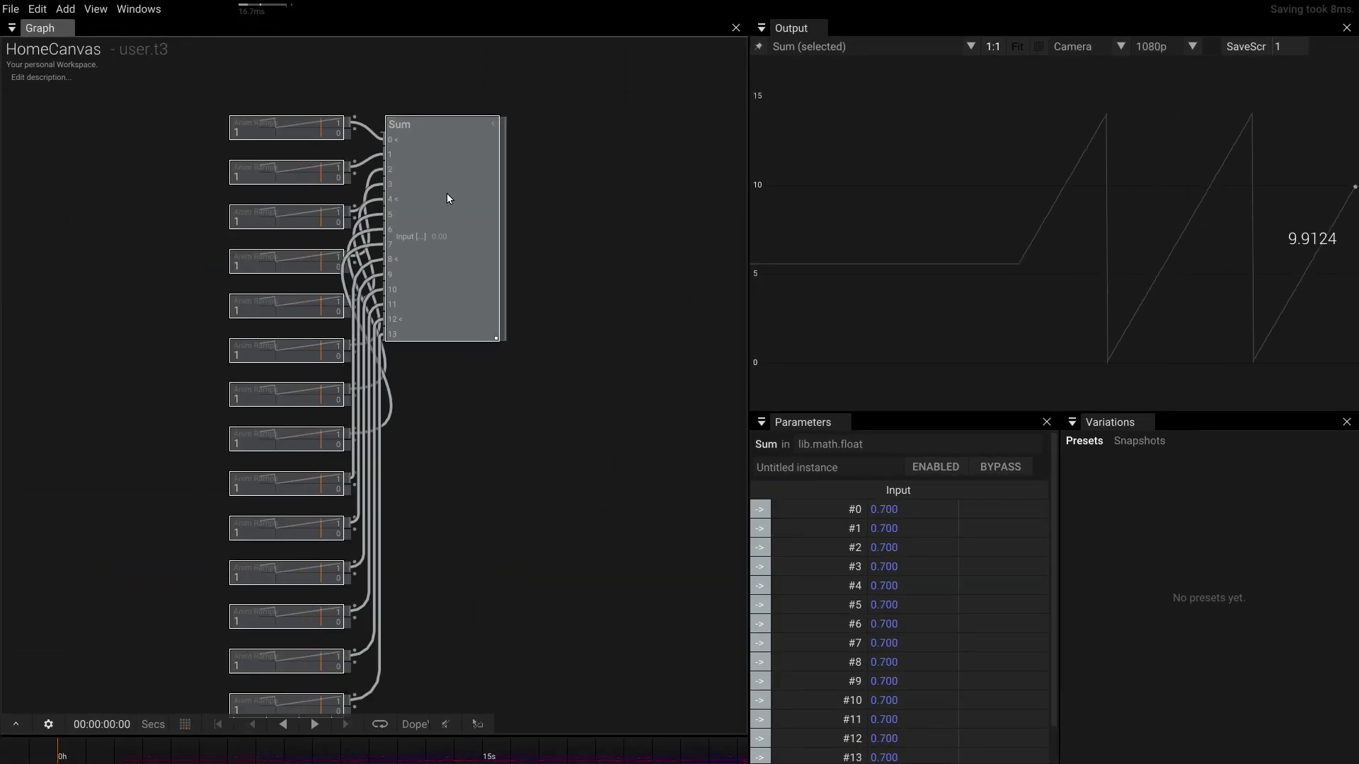
drag(444, 193, 259, 161)
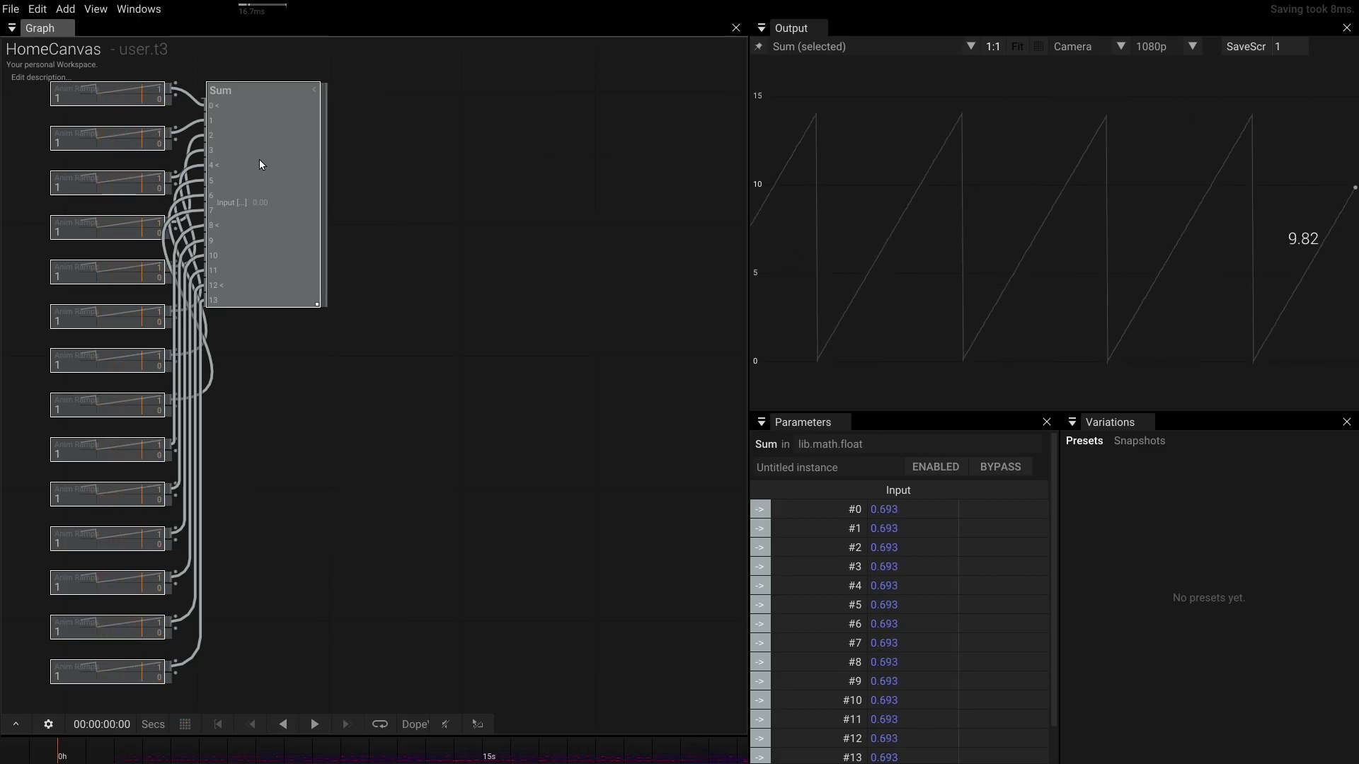
click(295, 551)
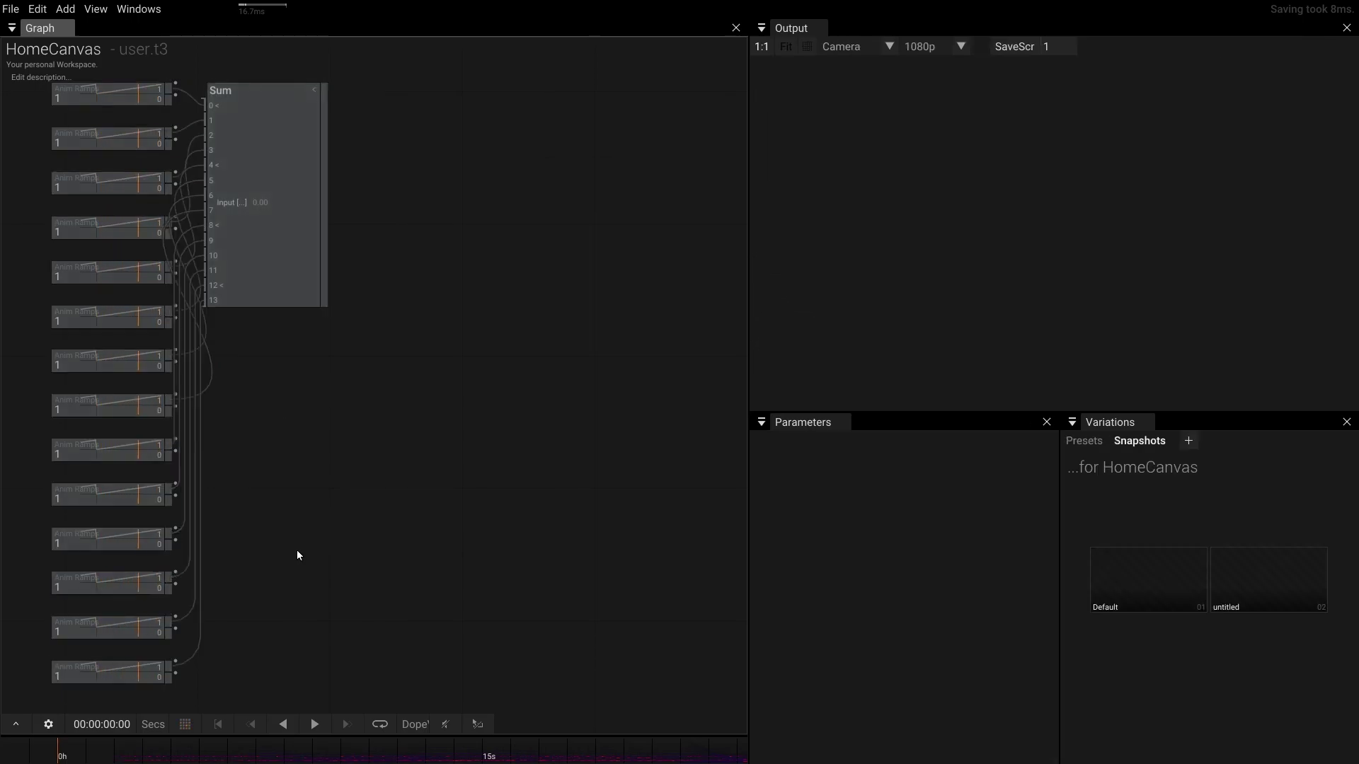
drag(119, 687, 197, 276)
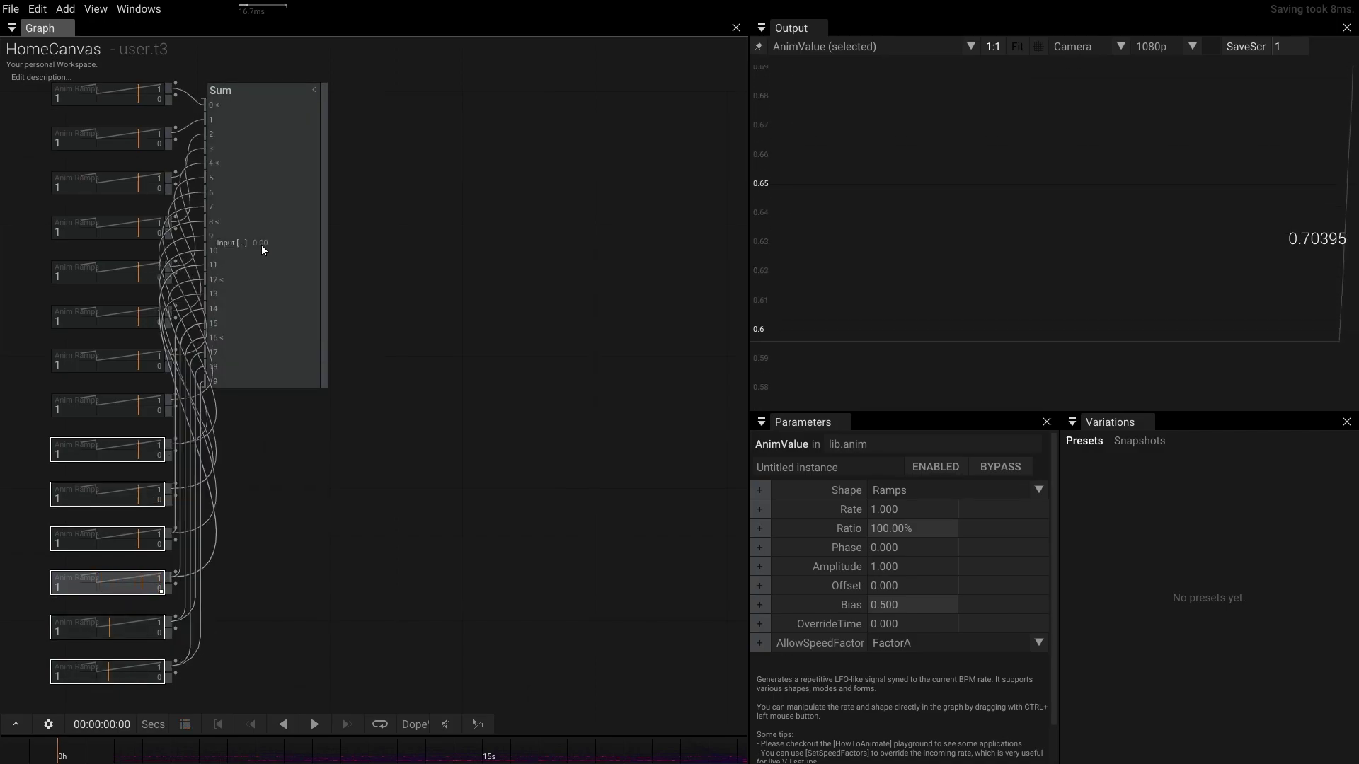
drag(261, 244, 368, 242)
Step: Add a LoadImage node in free graph space and duplicate it into six copies
click(498, 237)
scroll(498, 242, down, 3)
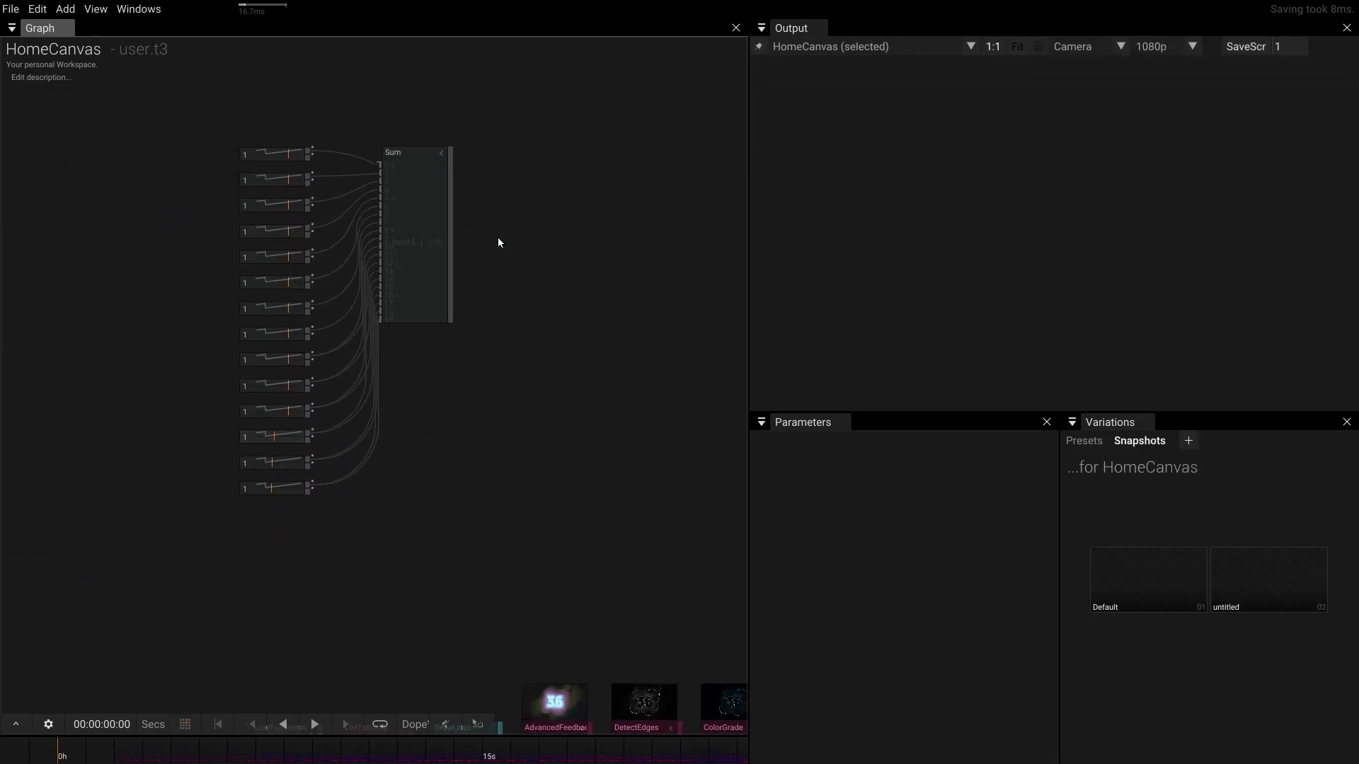
drag(643, 260, 361, 197)
double_click(326, 183)
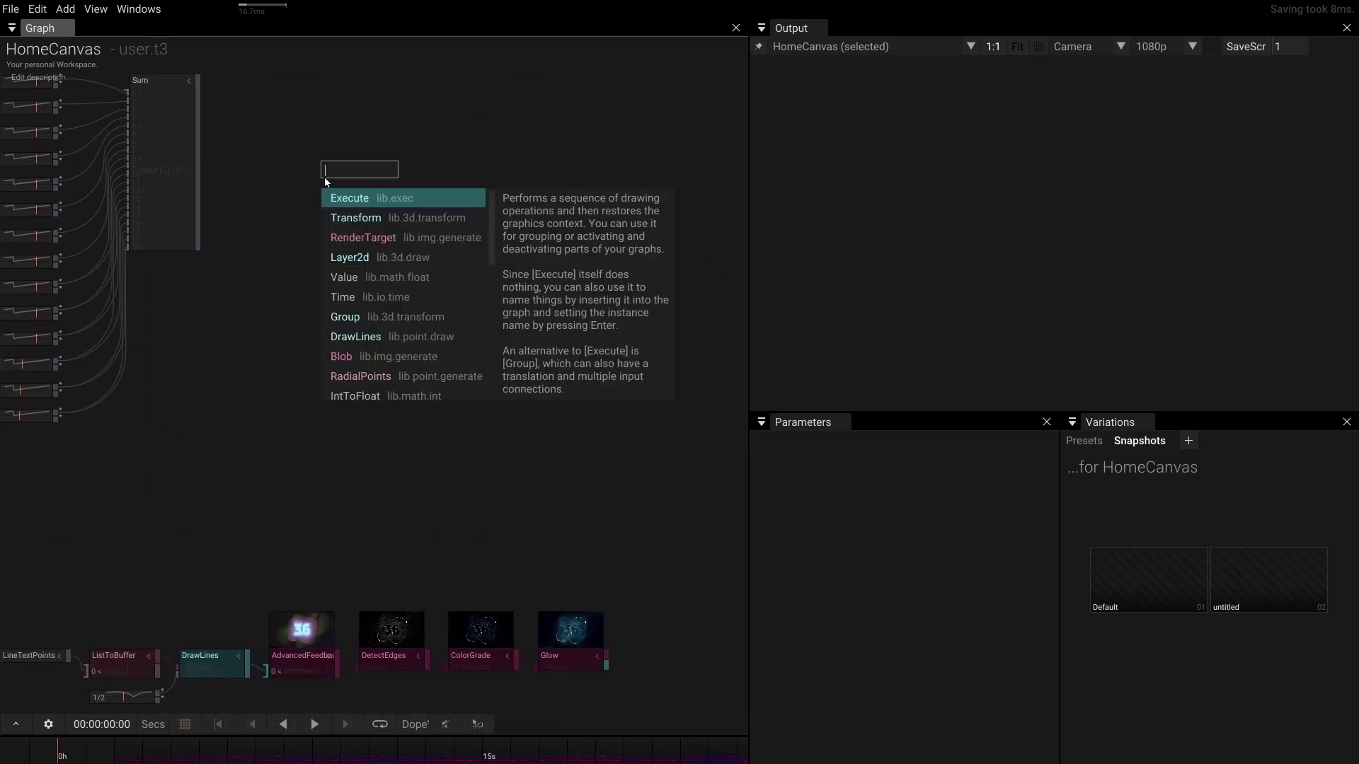
text(load)
key(Return)
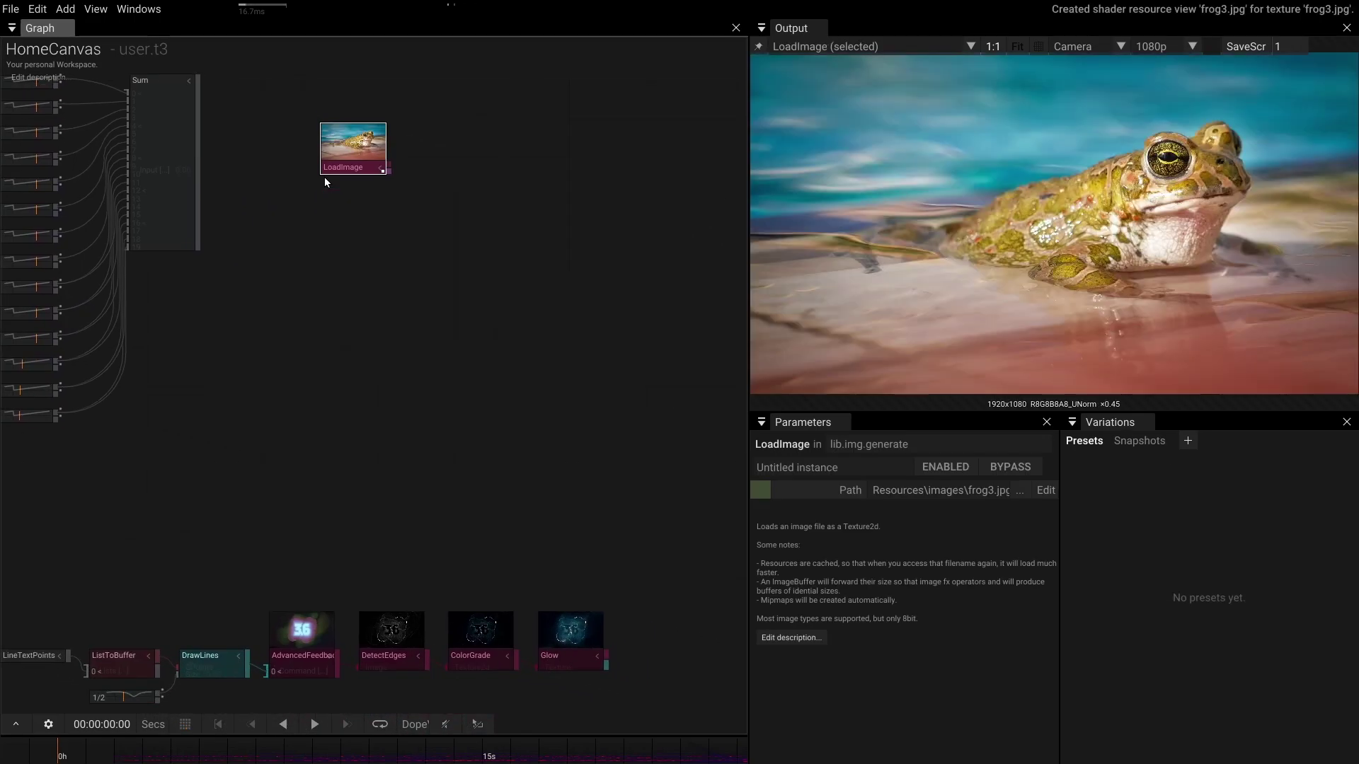
key(ctrl+d)
key(ctrl+d)
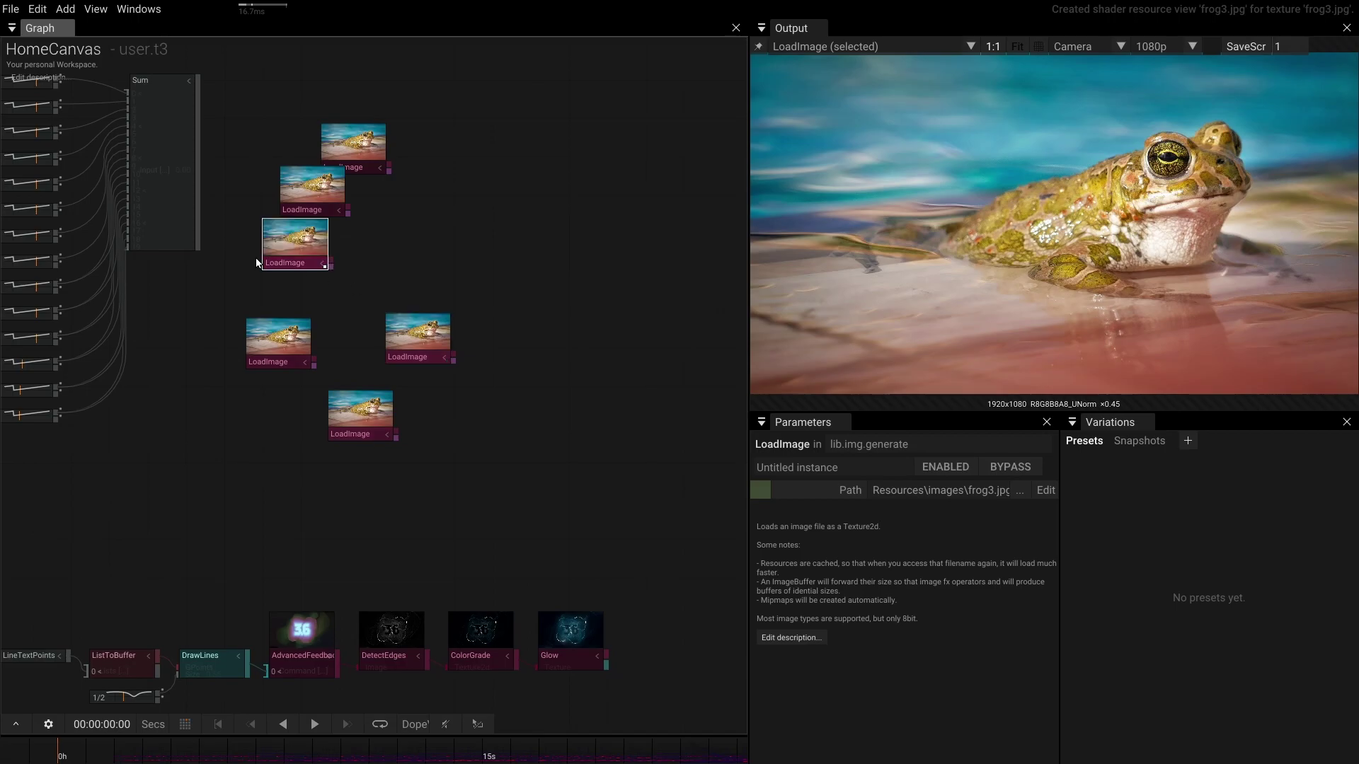
Step: Feed all six LoadImage outputs into a new PickTexture node
drag(253, 103, 454, 488)
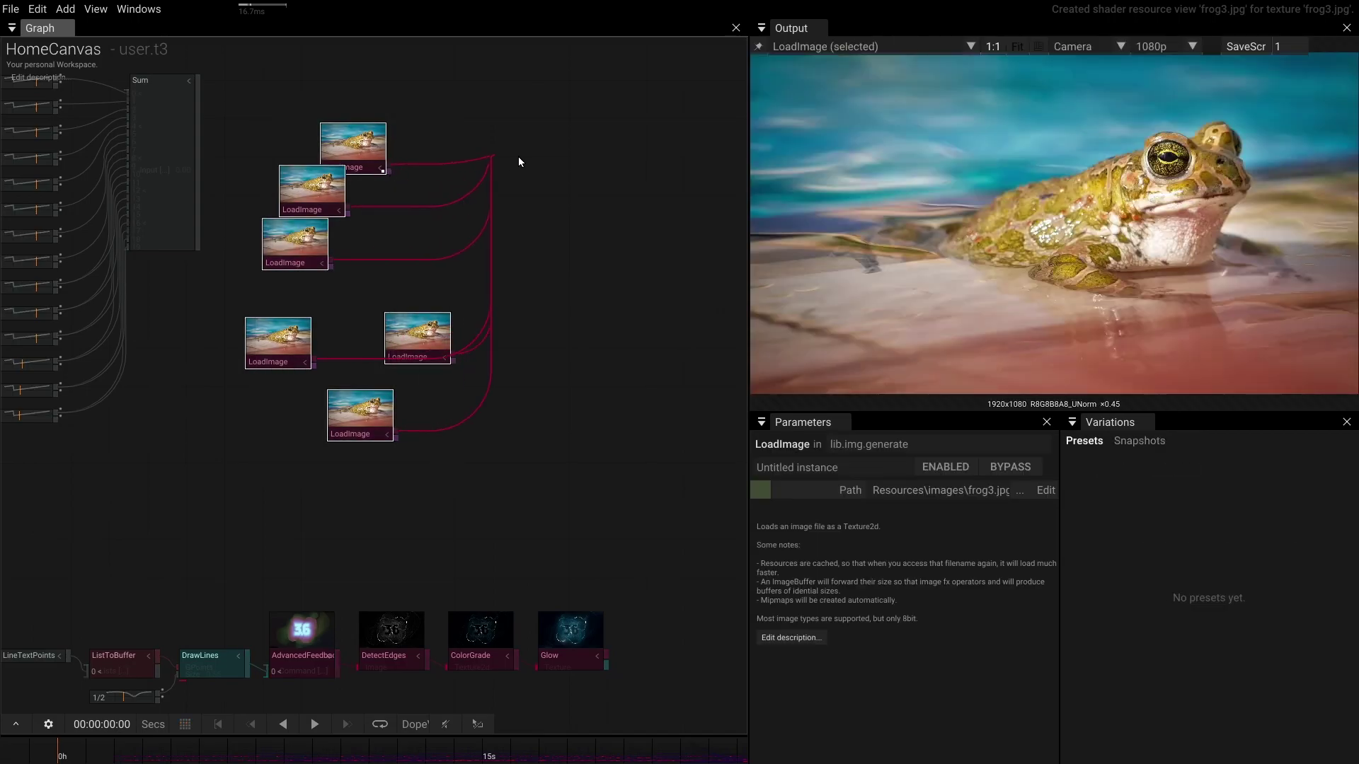
drag(522, 162, 524, 164)
click(559, 207)
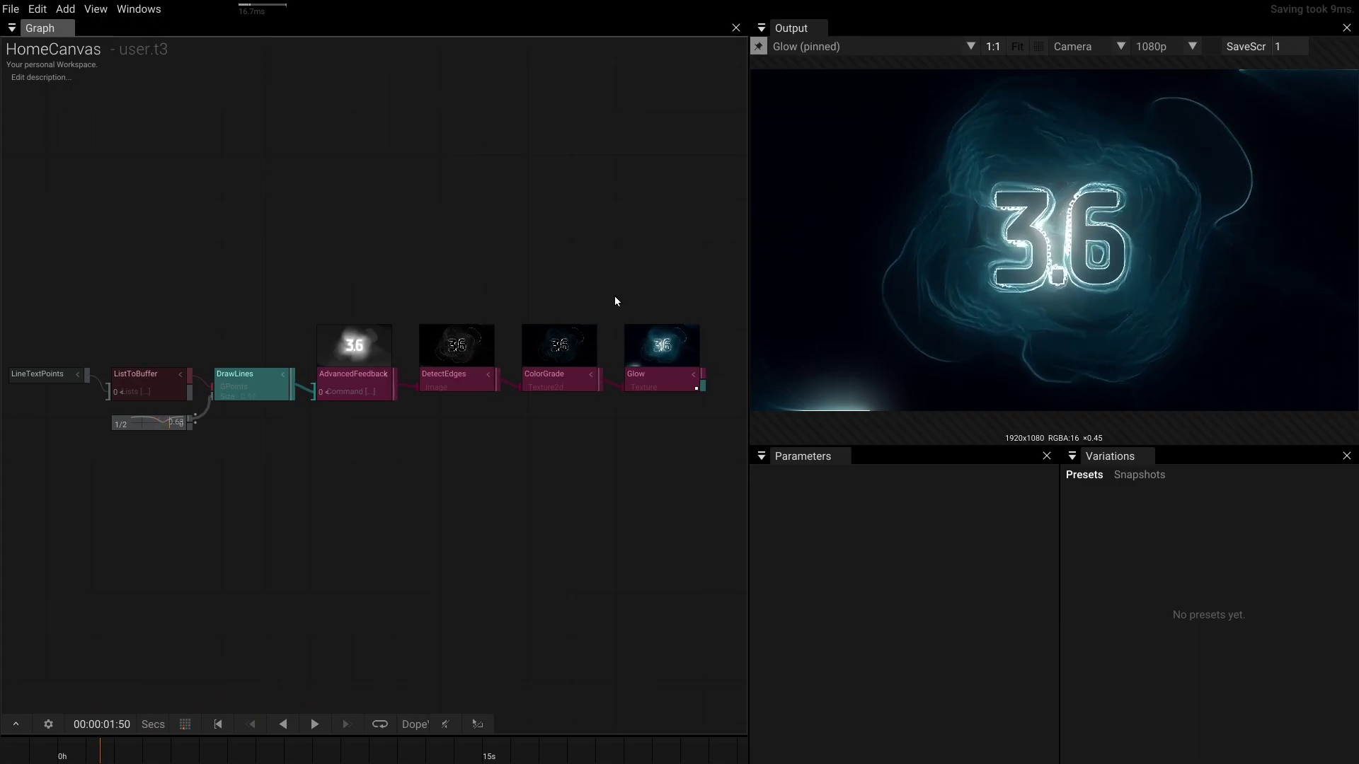
Step: Create a new Image Effects Shader from File > New, renaming NewEffect to MyEffect
click(9, 10)
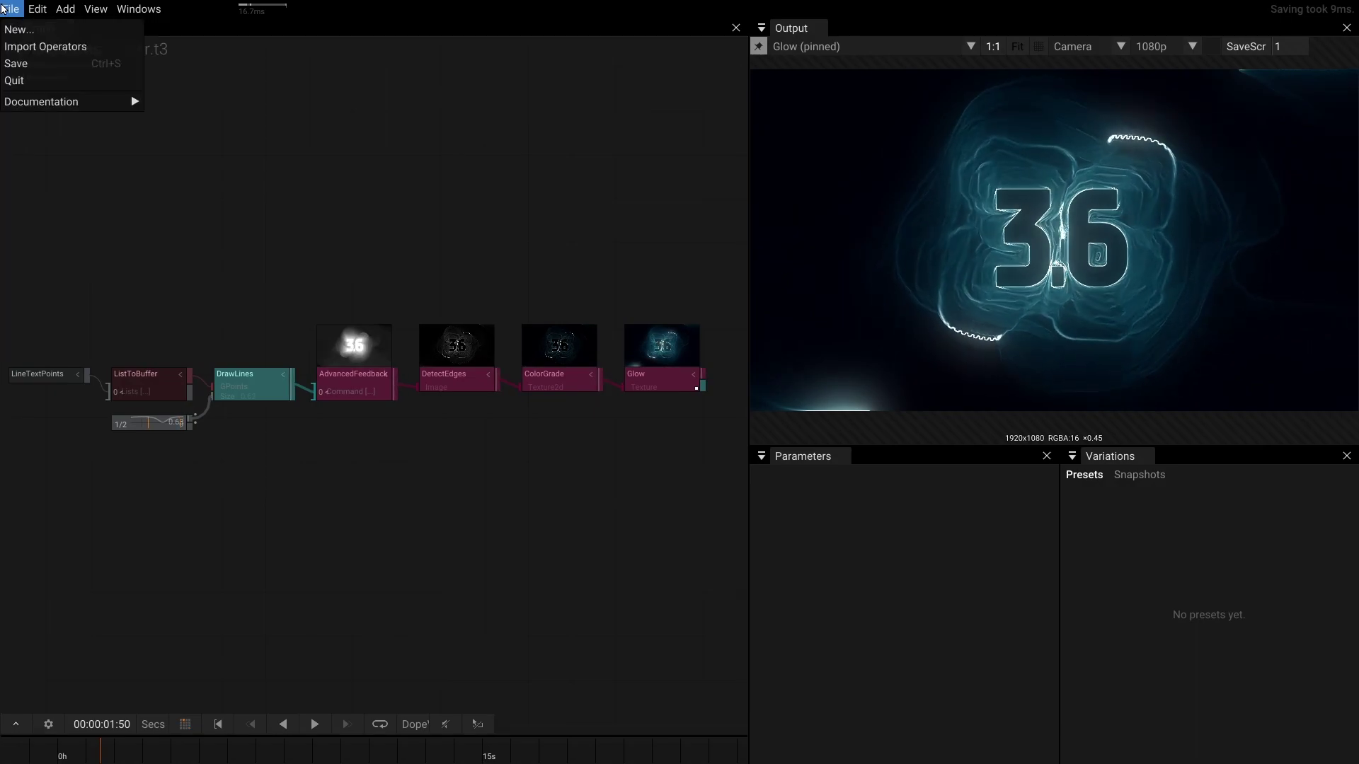
click(94, 33)
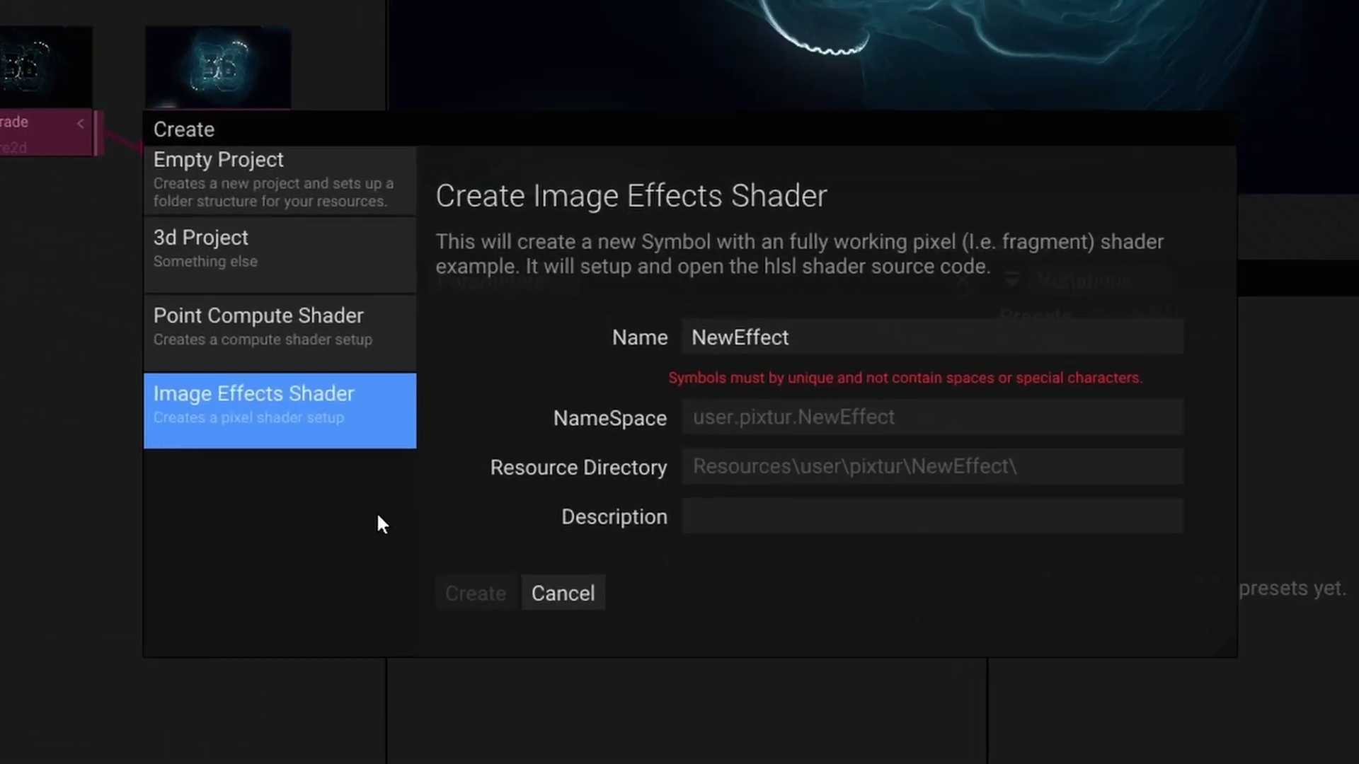
drag(767, 330, 589, 329)
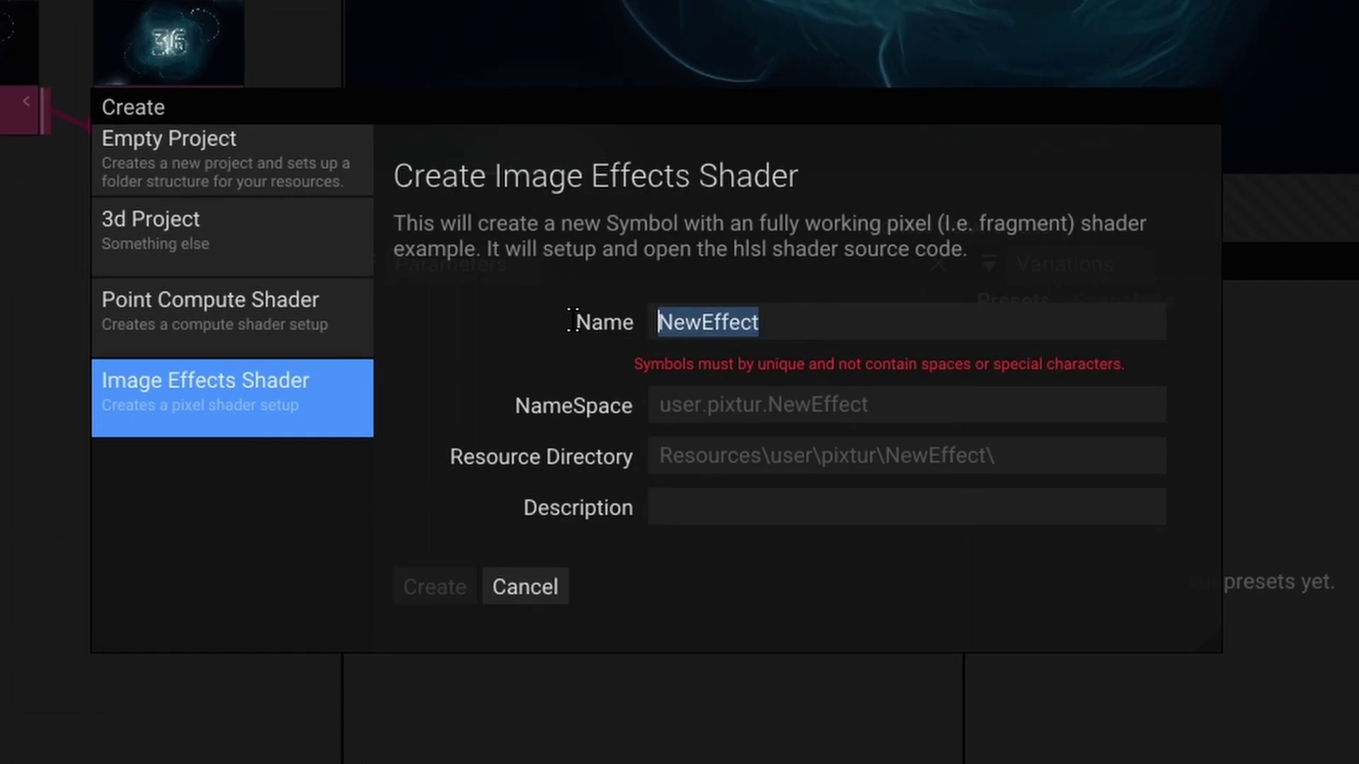
text(My)
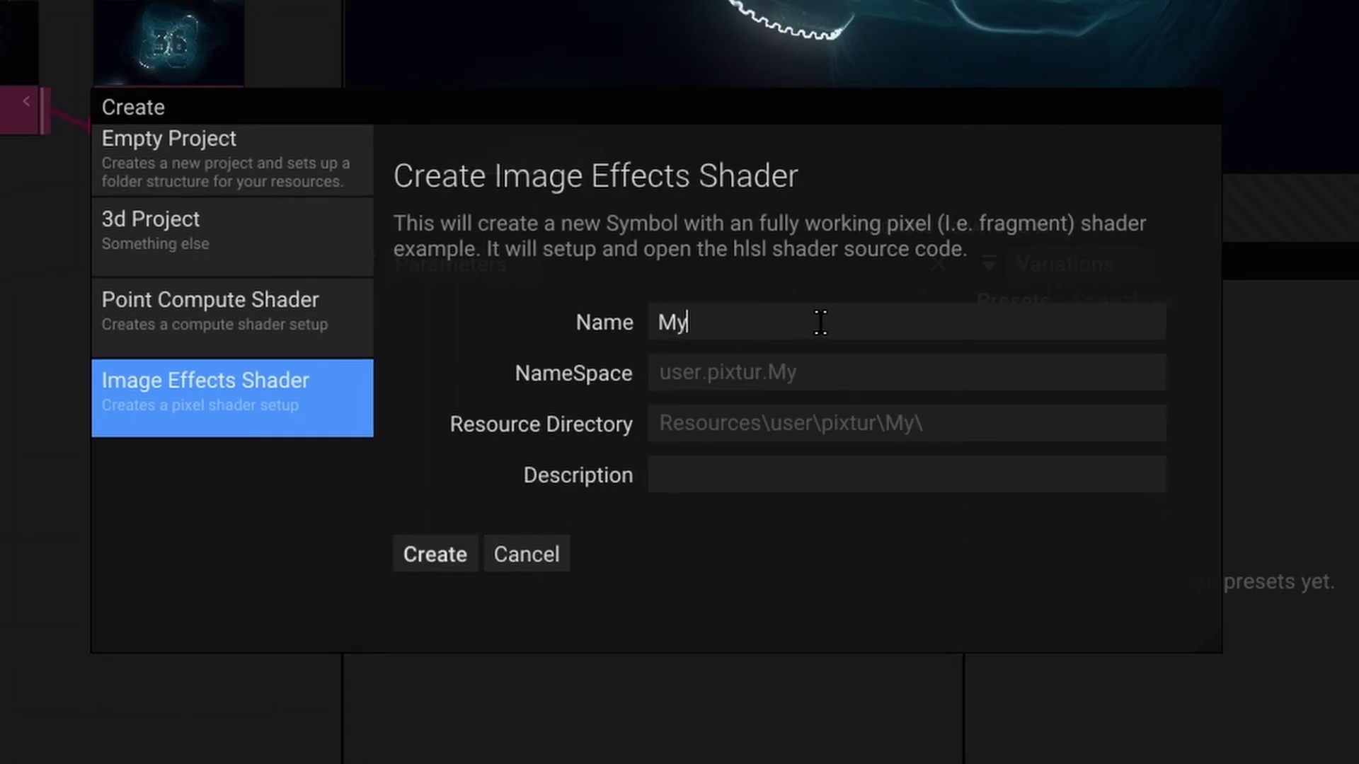
text(Effect)
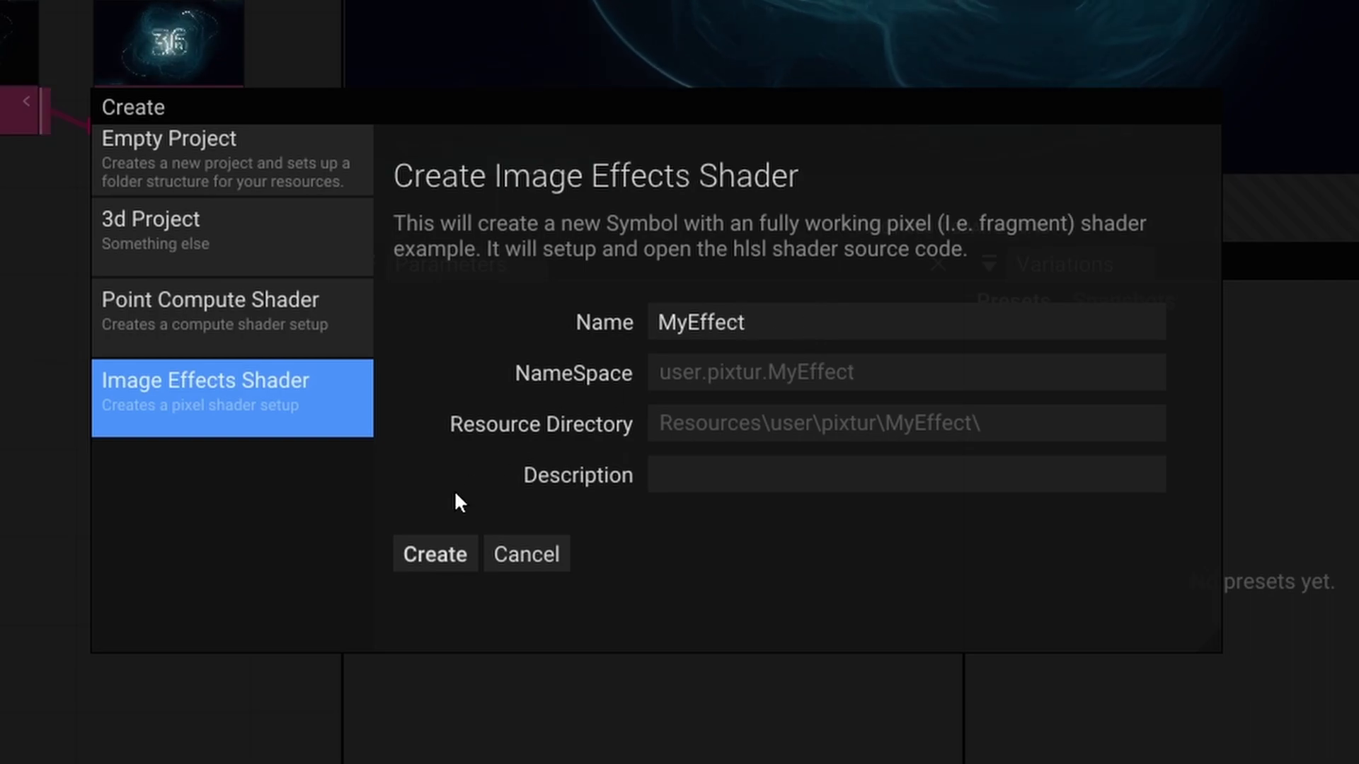
click(436, 555)
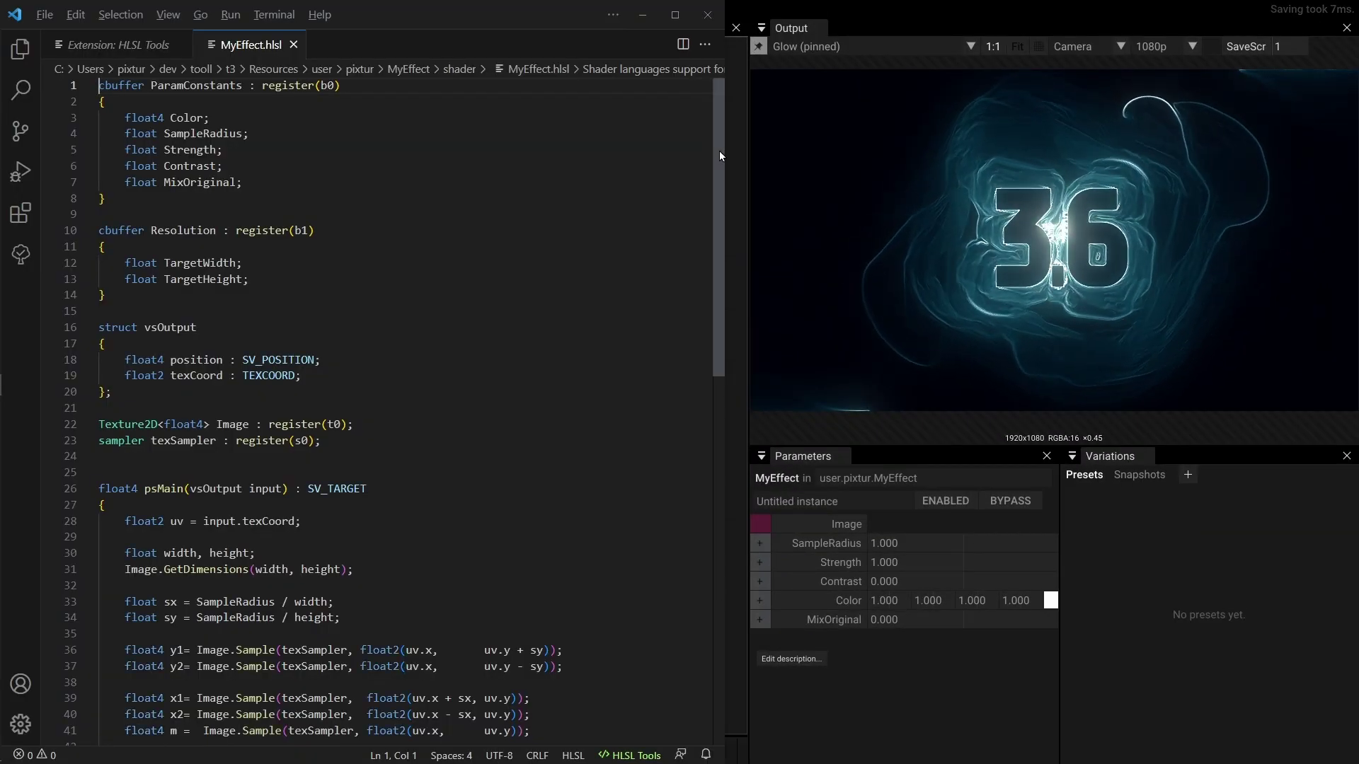
Step: Browse the HLSL Tools extension details page in VS Code
mouse_move(719, 154)
mouse_down()
mouse_move(716, 315)
mouse_move(716, 142)
mouse_up()
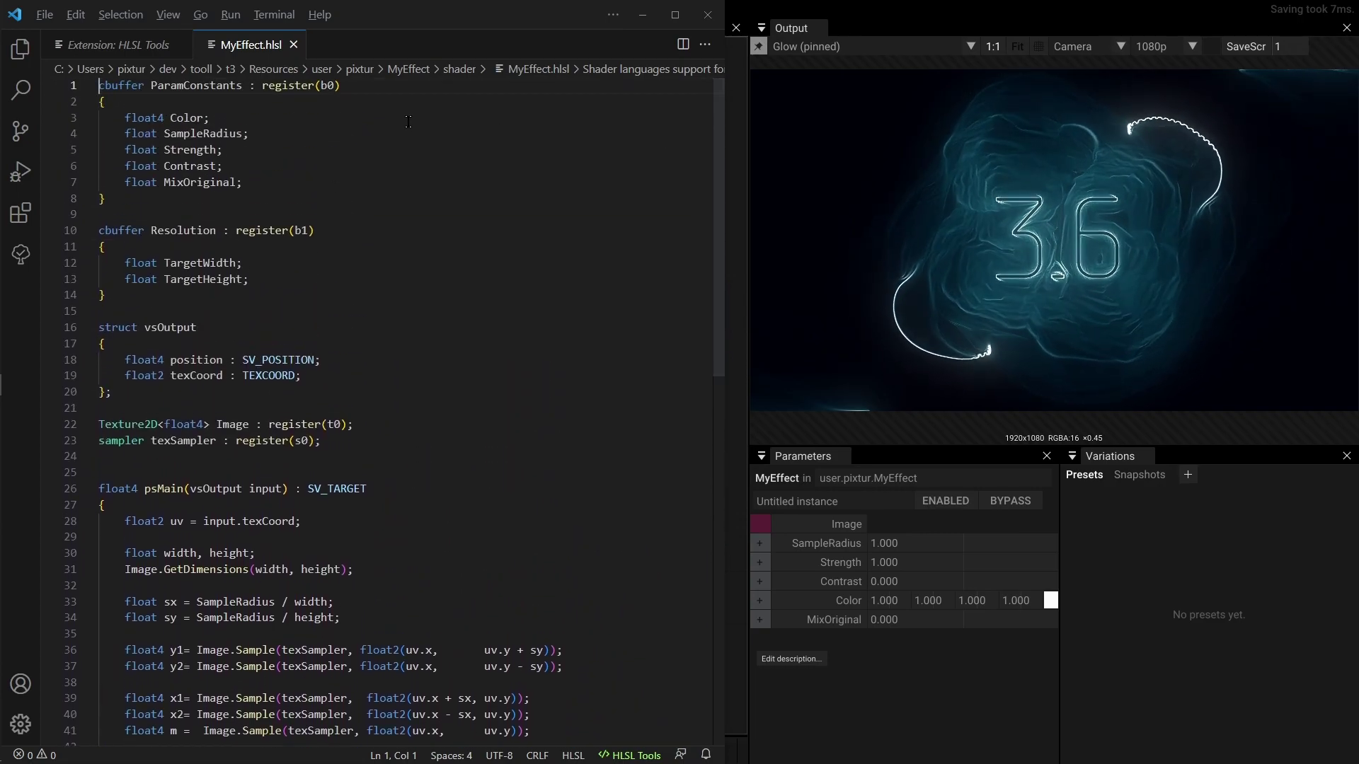
click(133, 47)
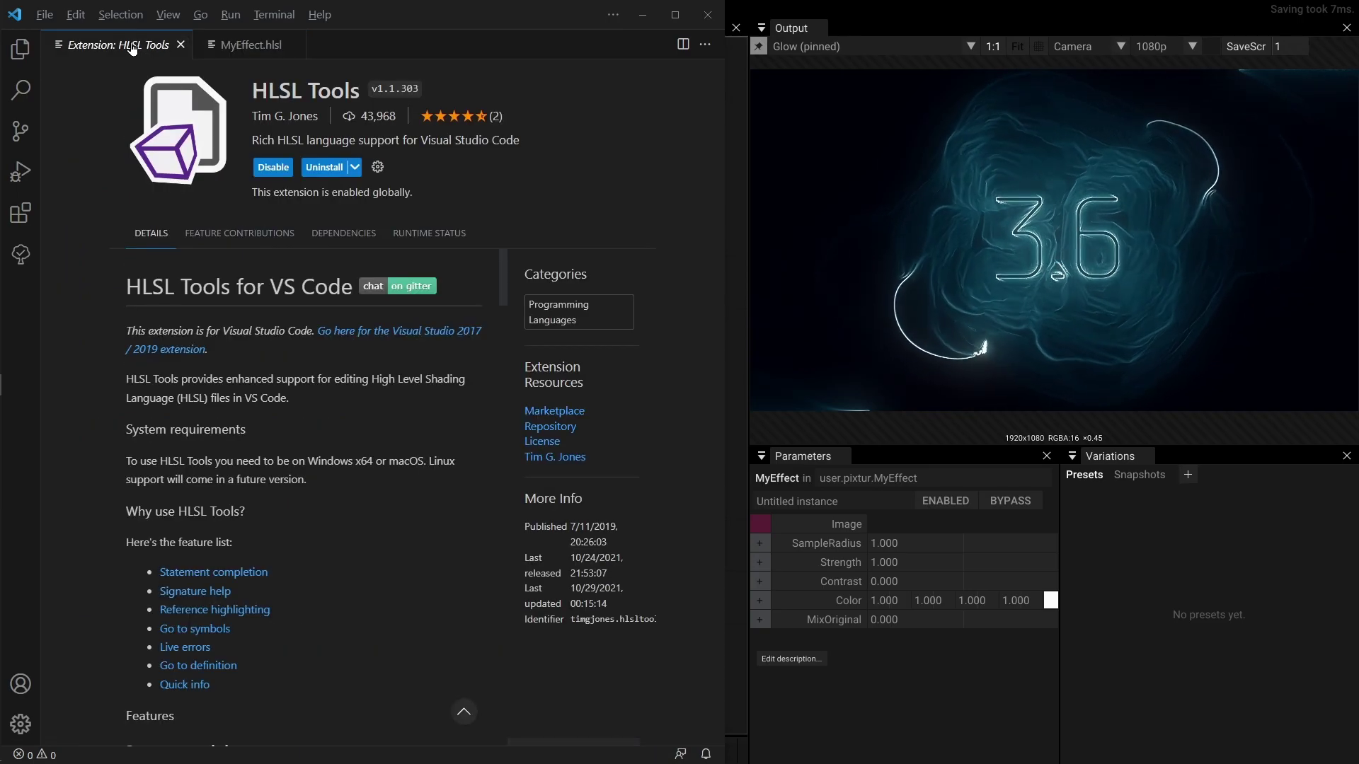
scroll(192, 380, down, 6)
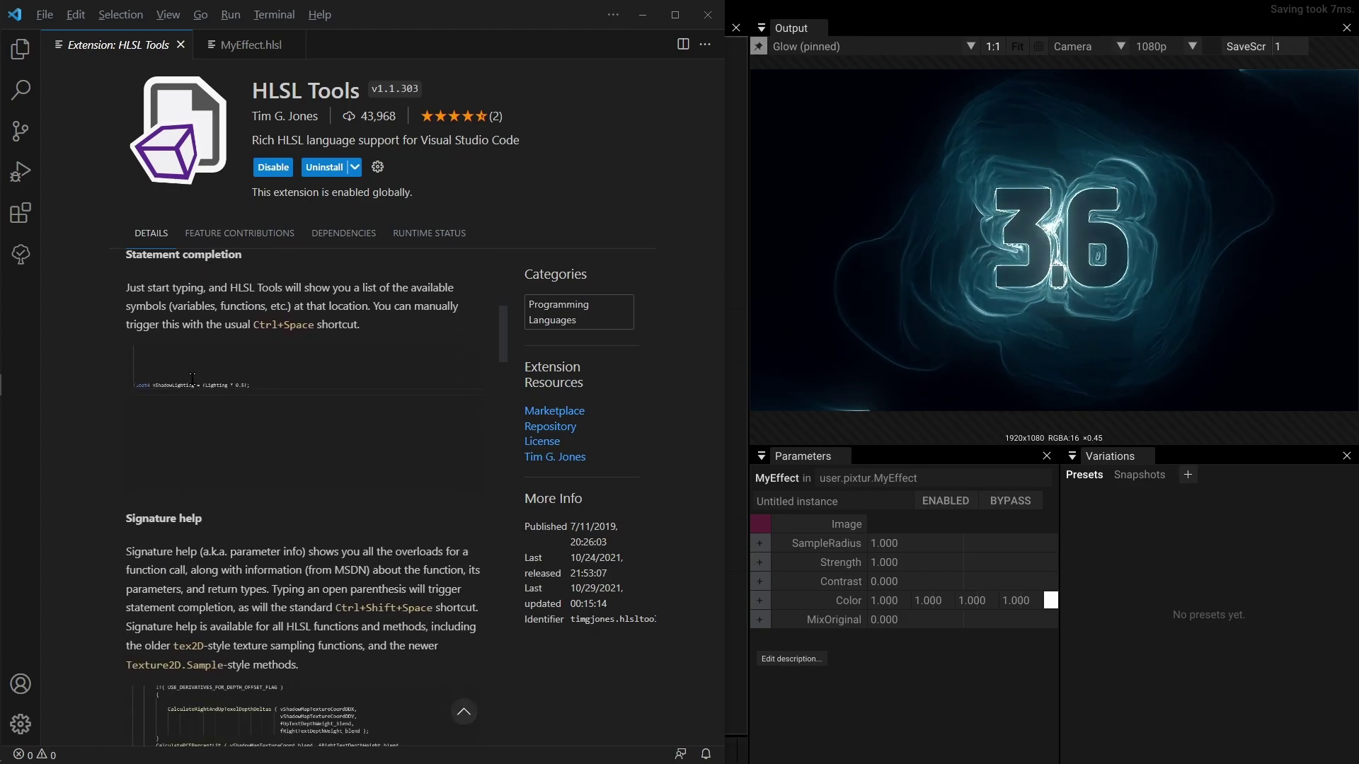
scroll(192, 380, up, 6)
Step: Back in MyEffect.hlsl, insert blank lines after the sampler declaration on line 23
click(235, 45)
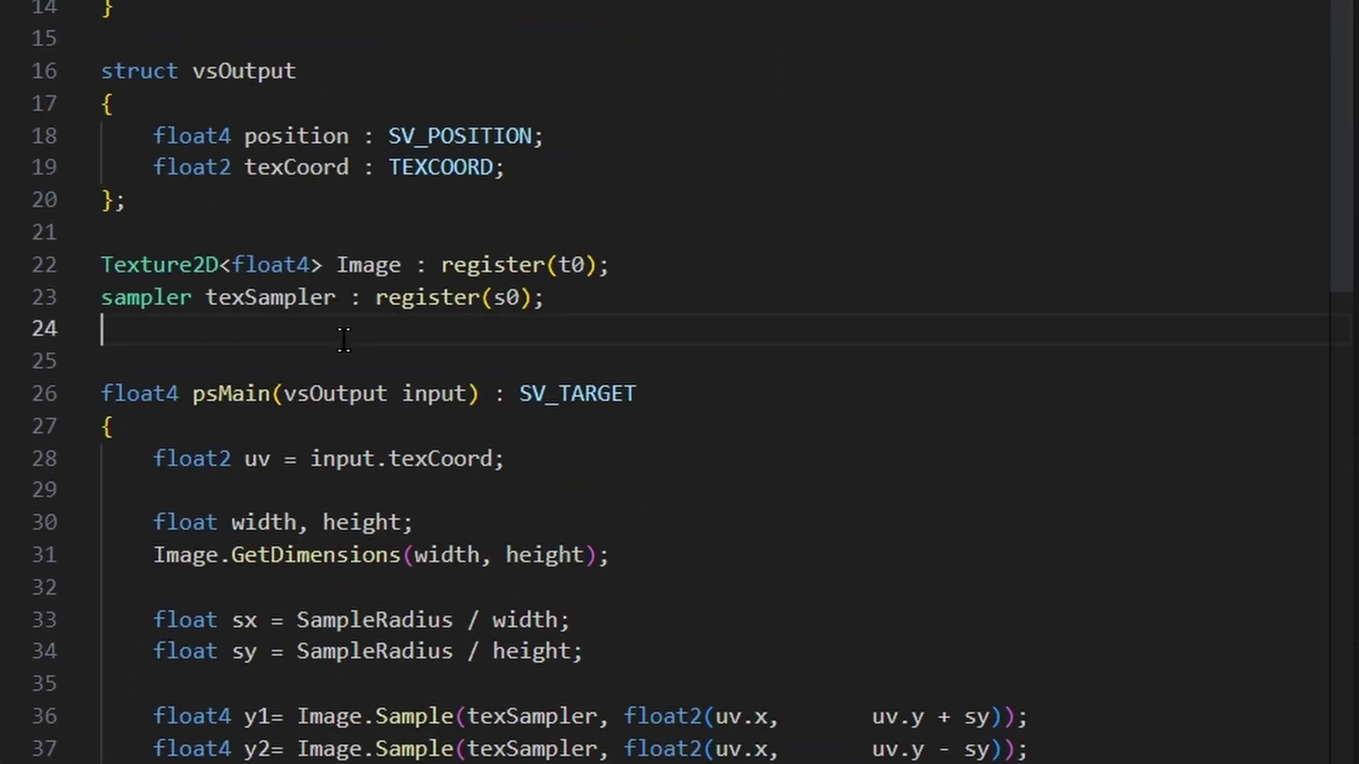
key(Return)
key(Return)
key(Return)
text(flo)
key(BackSpace)
key(BackSpace)
key(BackSpace)
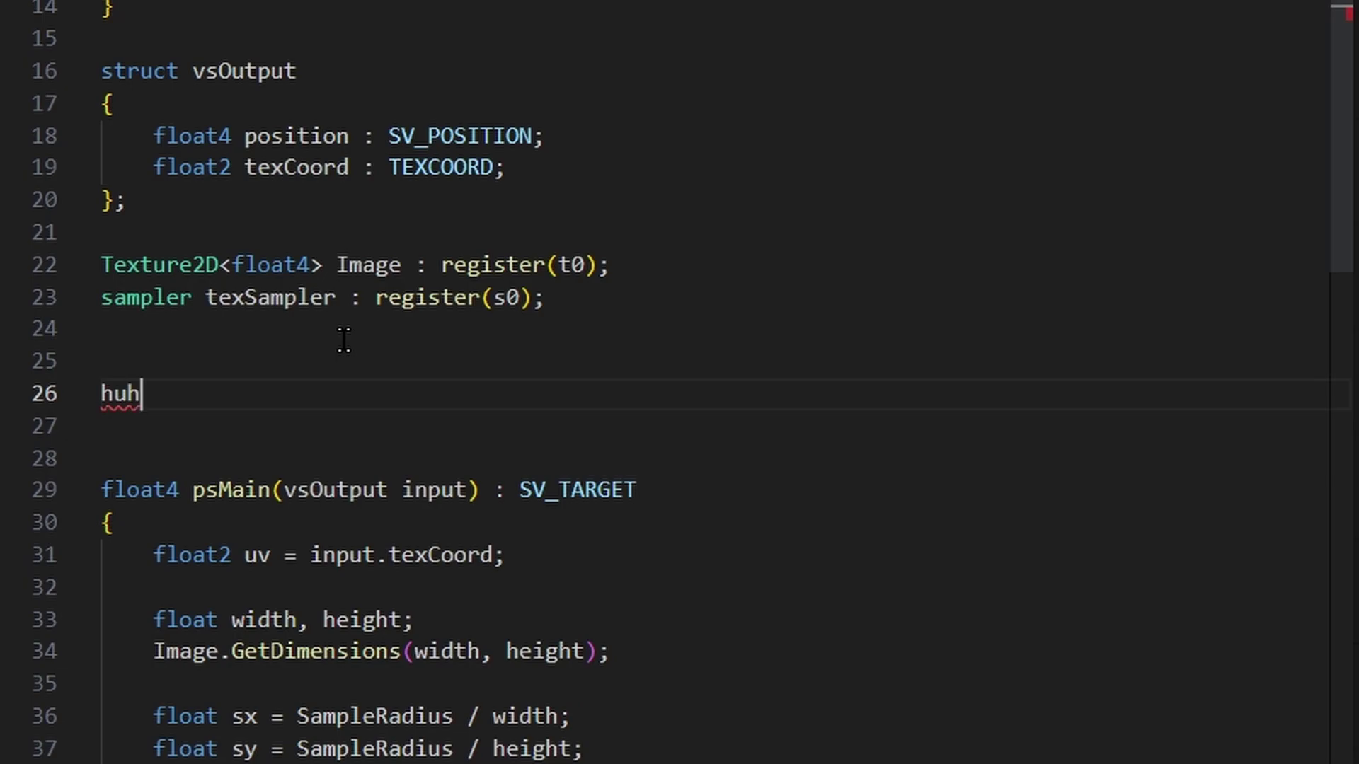
Step: Delete the stray letter, then feed AdvancedFeedback's output into MyEffect's Image input
key(BackSpace)
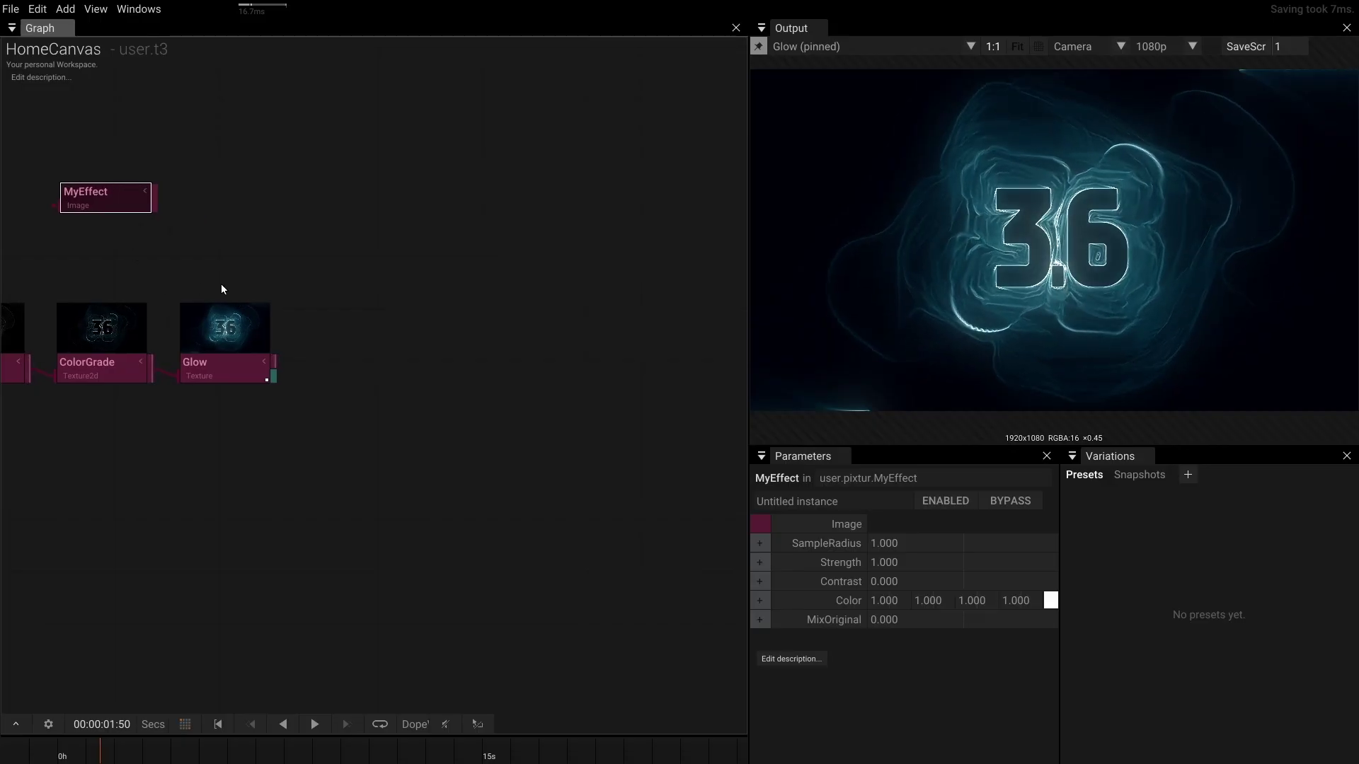
drag(221, 283, 544, 313)
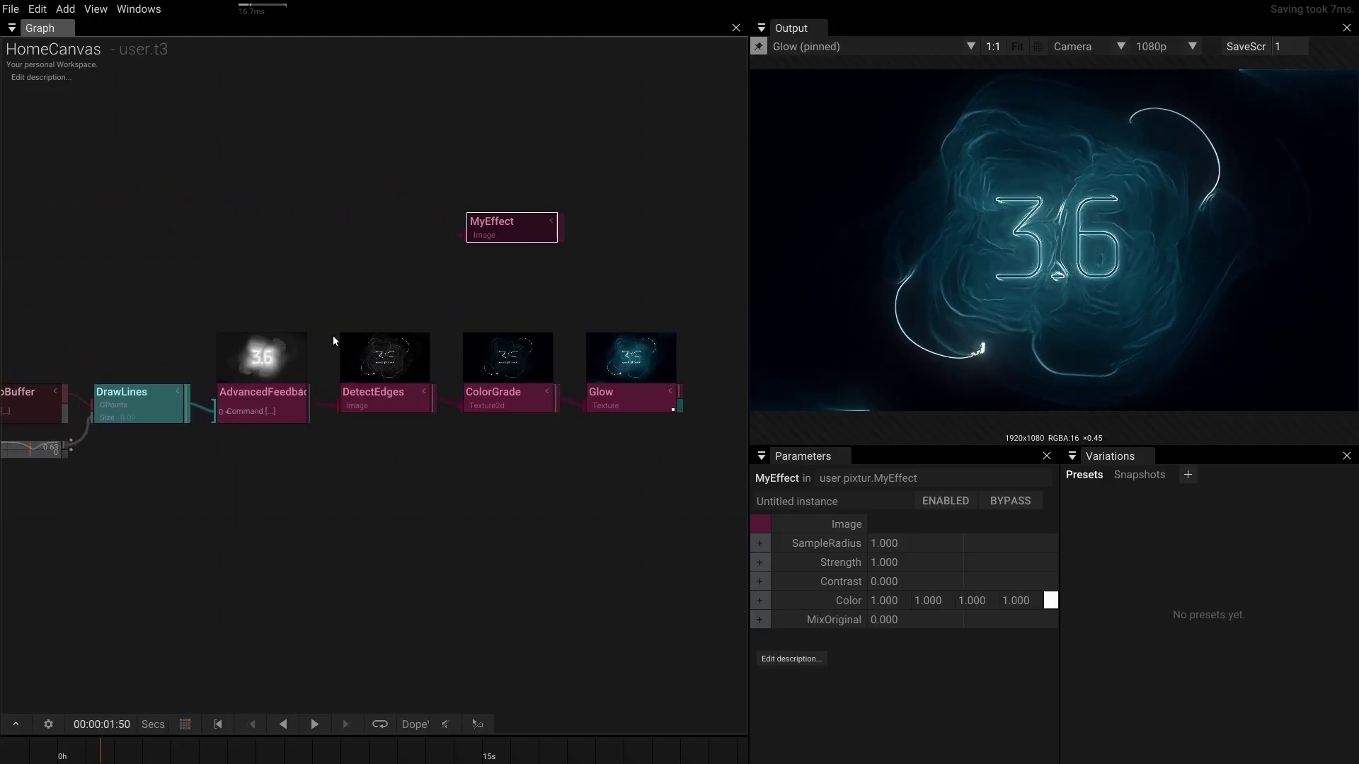
drag(447, 229, 519, 227)
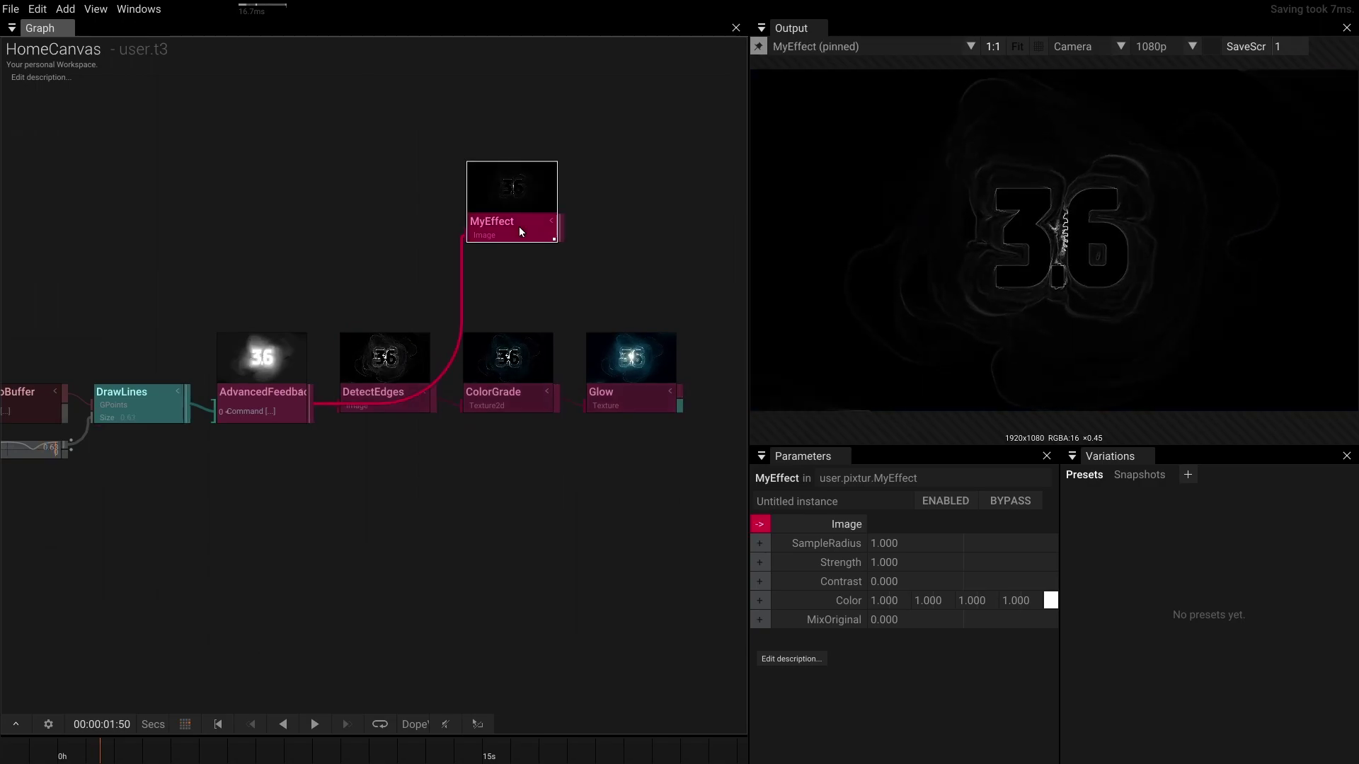
Step: Inside MyEffect, set _ImageFxShaderSetupStatic's texture Wrap mode to Wrap
double_click(519, 226)
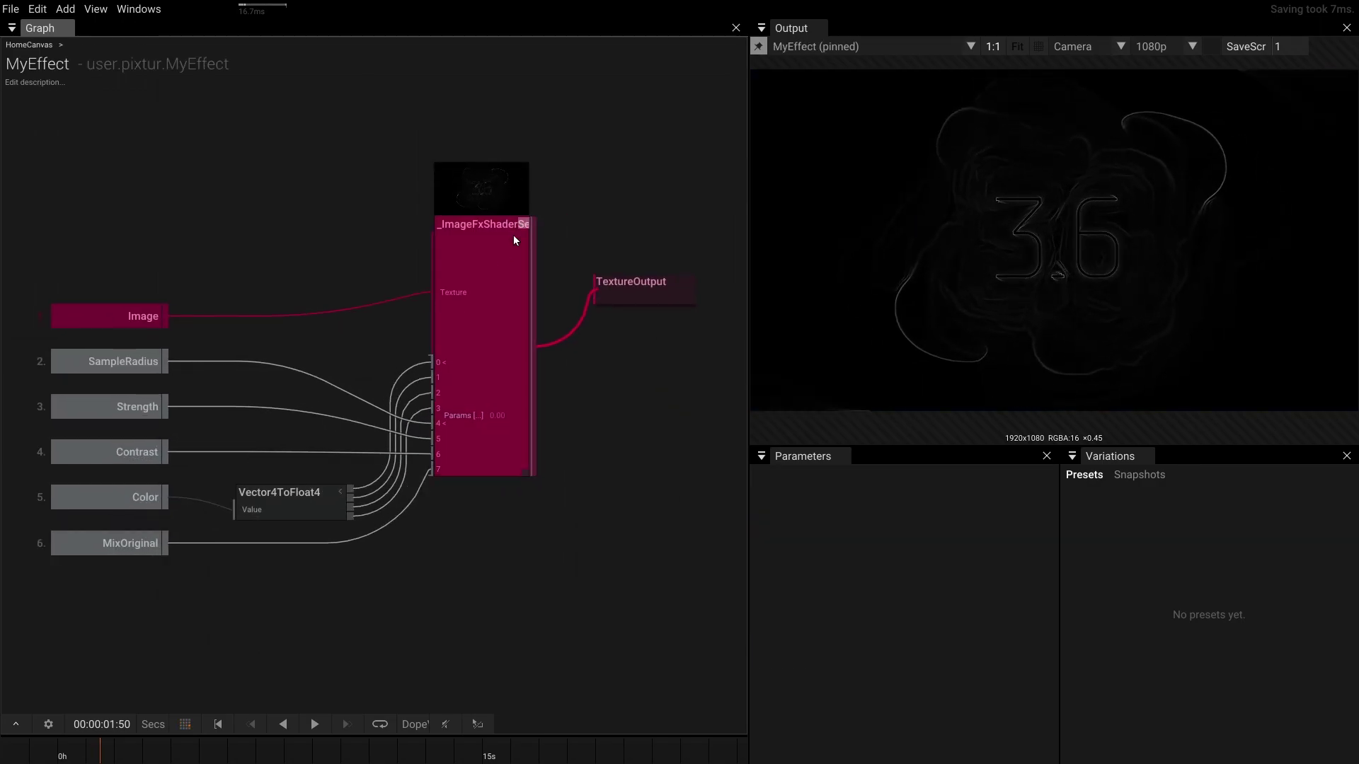
click(502, 265)
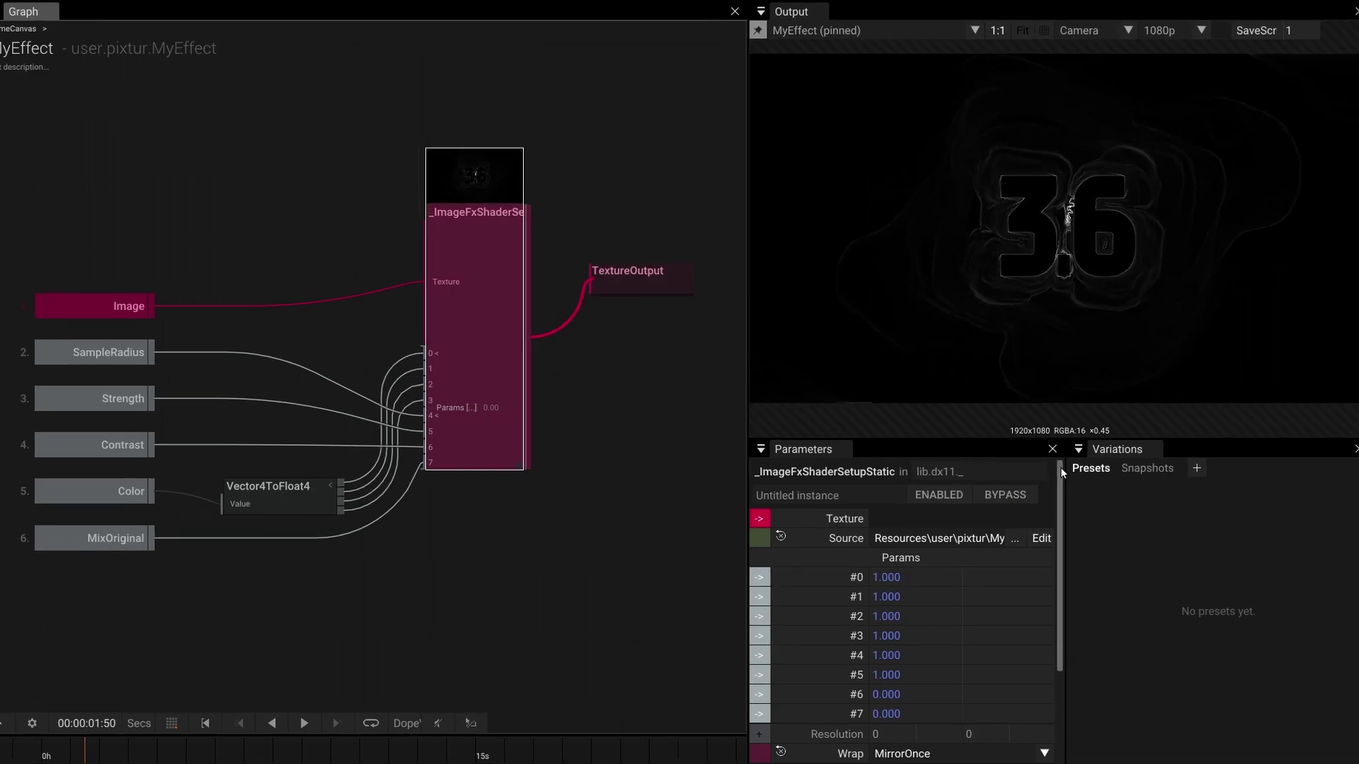
scroll(1057, 535, down, 2)
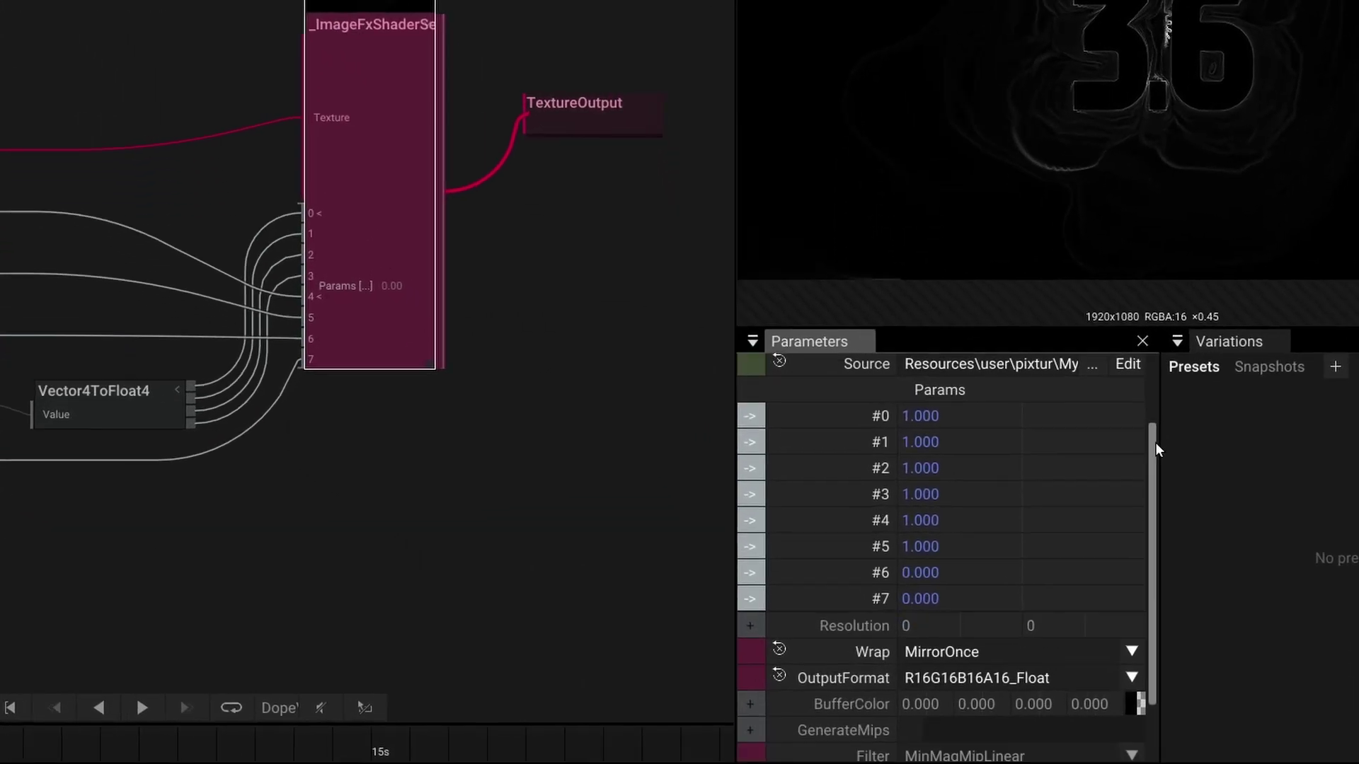
scroll(1157, 449, down, 2)
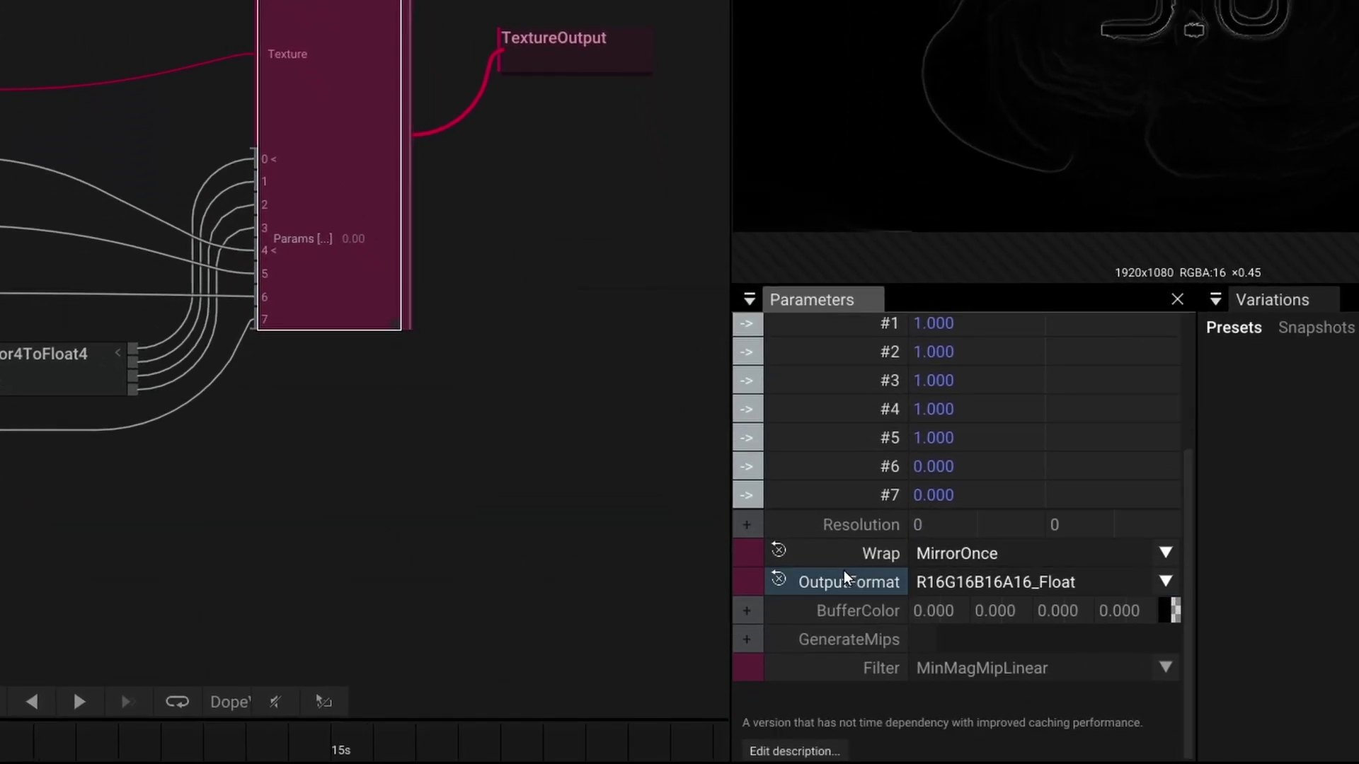
click(987, 555)
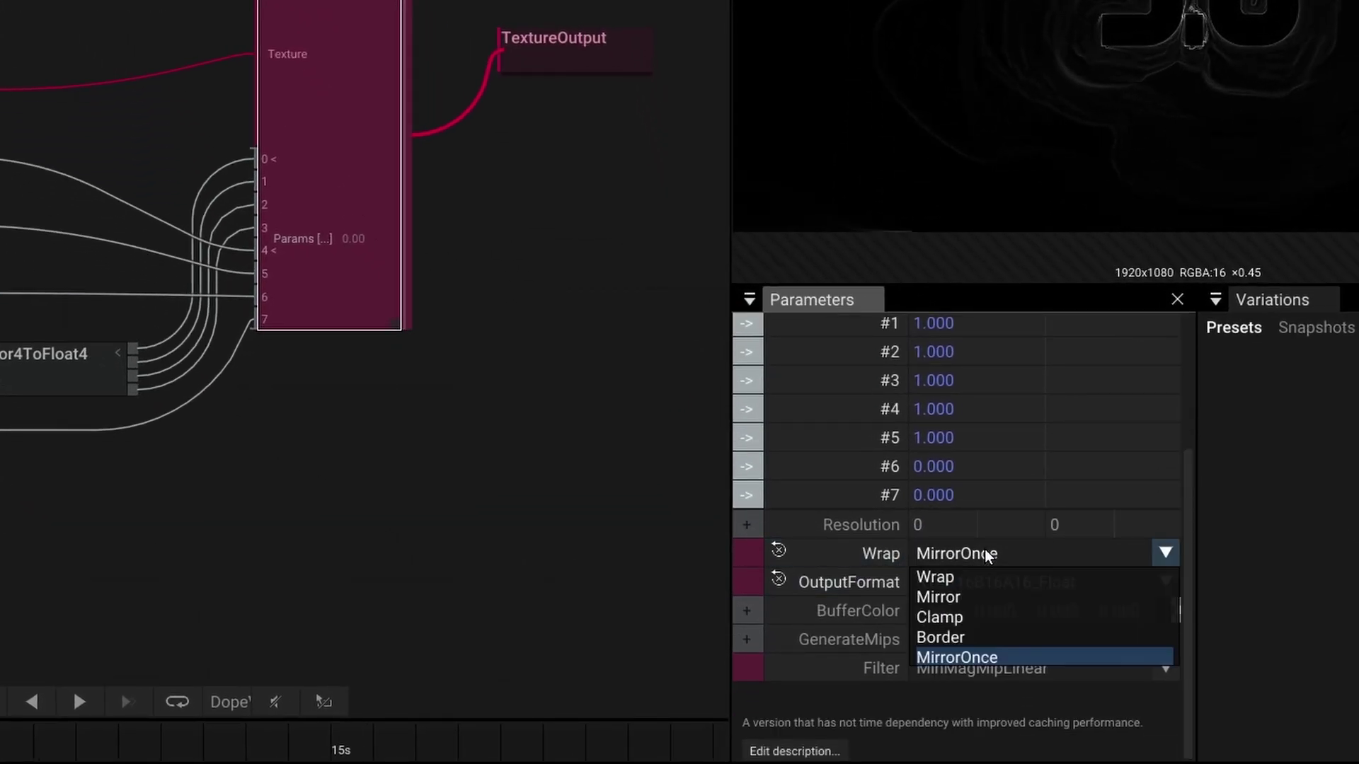
click(935, 577)
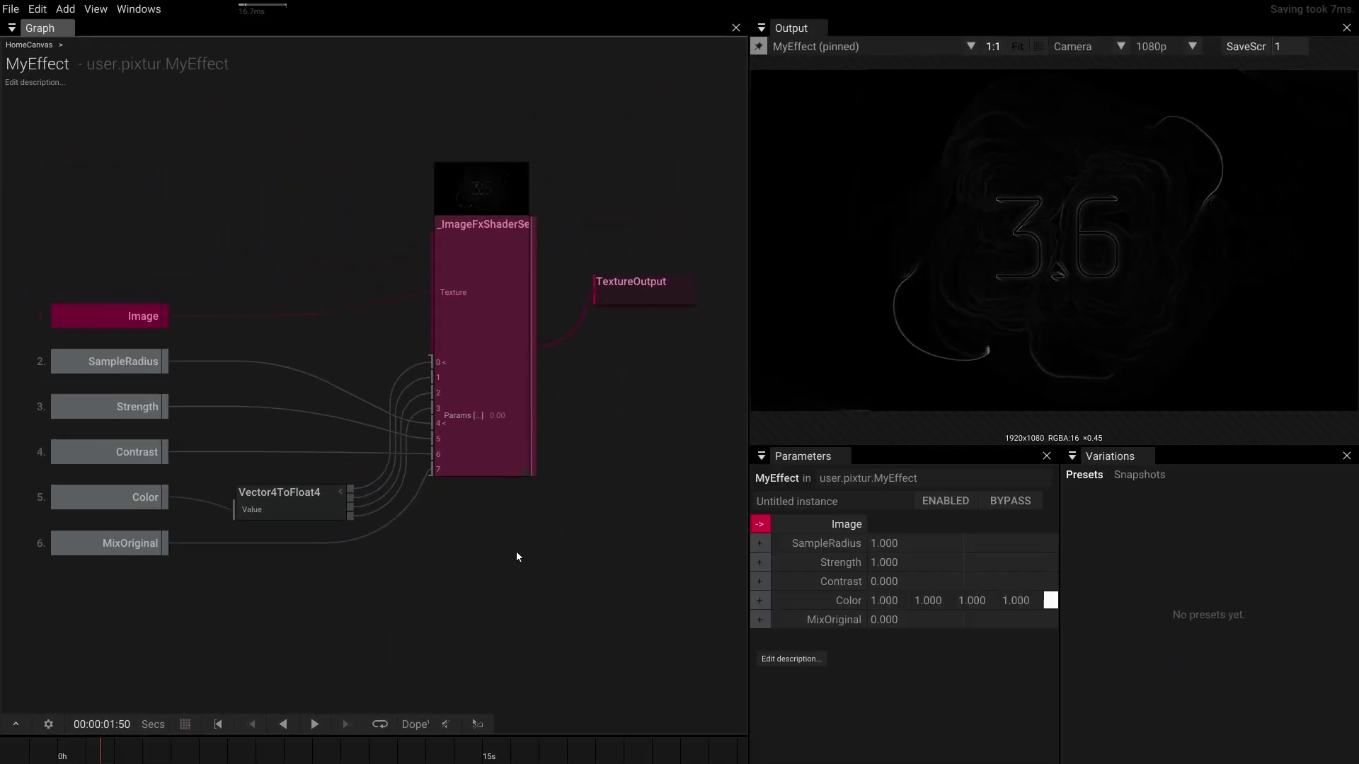
scroll(367, 455, up, 3)
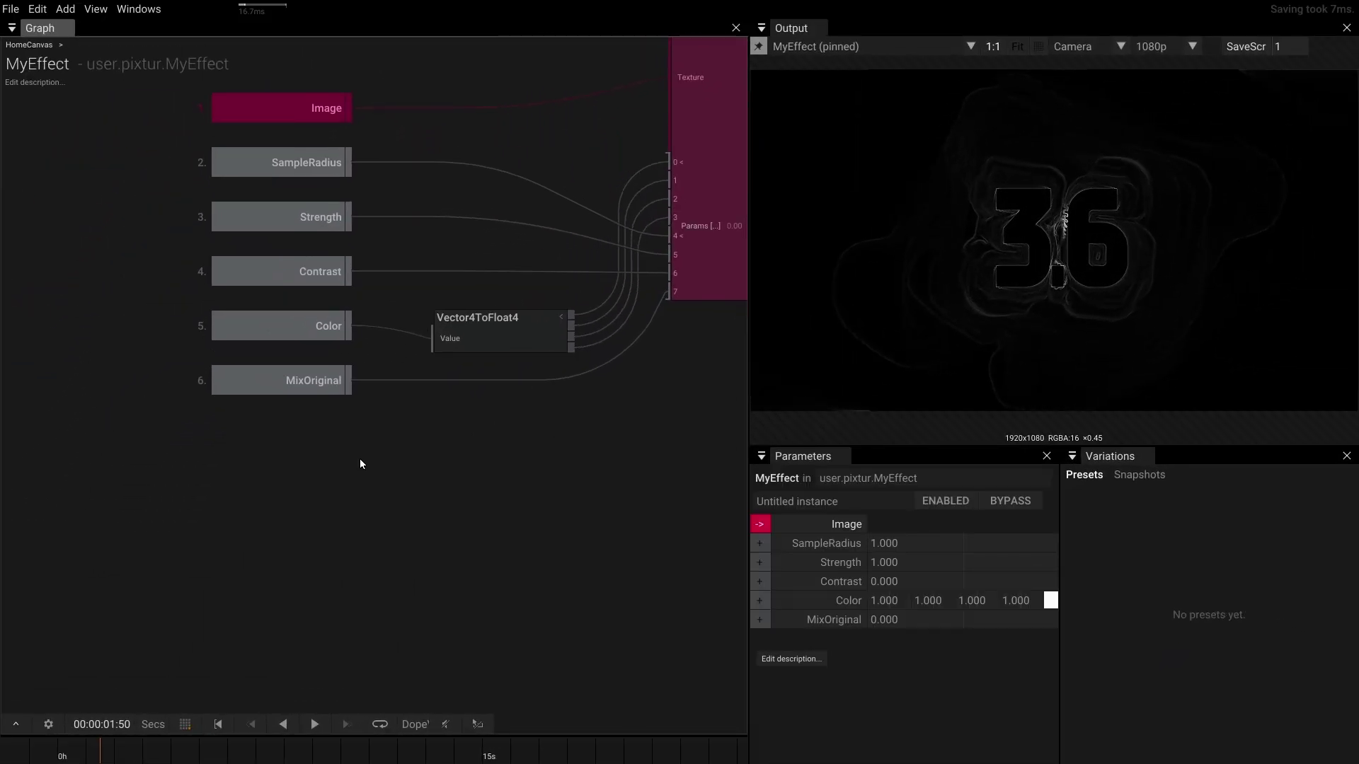
Step: Use Add input parameter to create Vector2 inputs Frequency and Amplitude on MyEffect
right_click(360, 464)
mouse_move(432, 700)
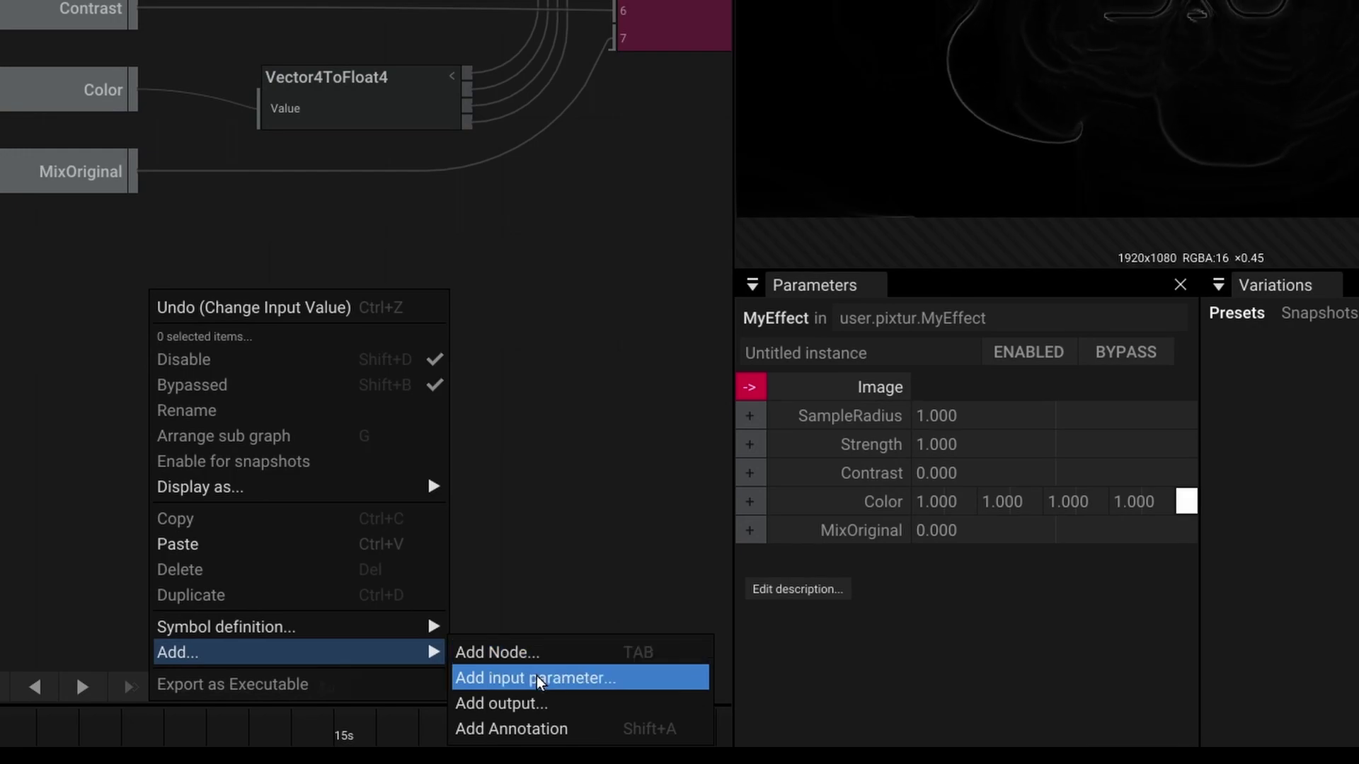
click(539, 681)
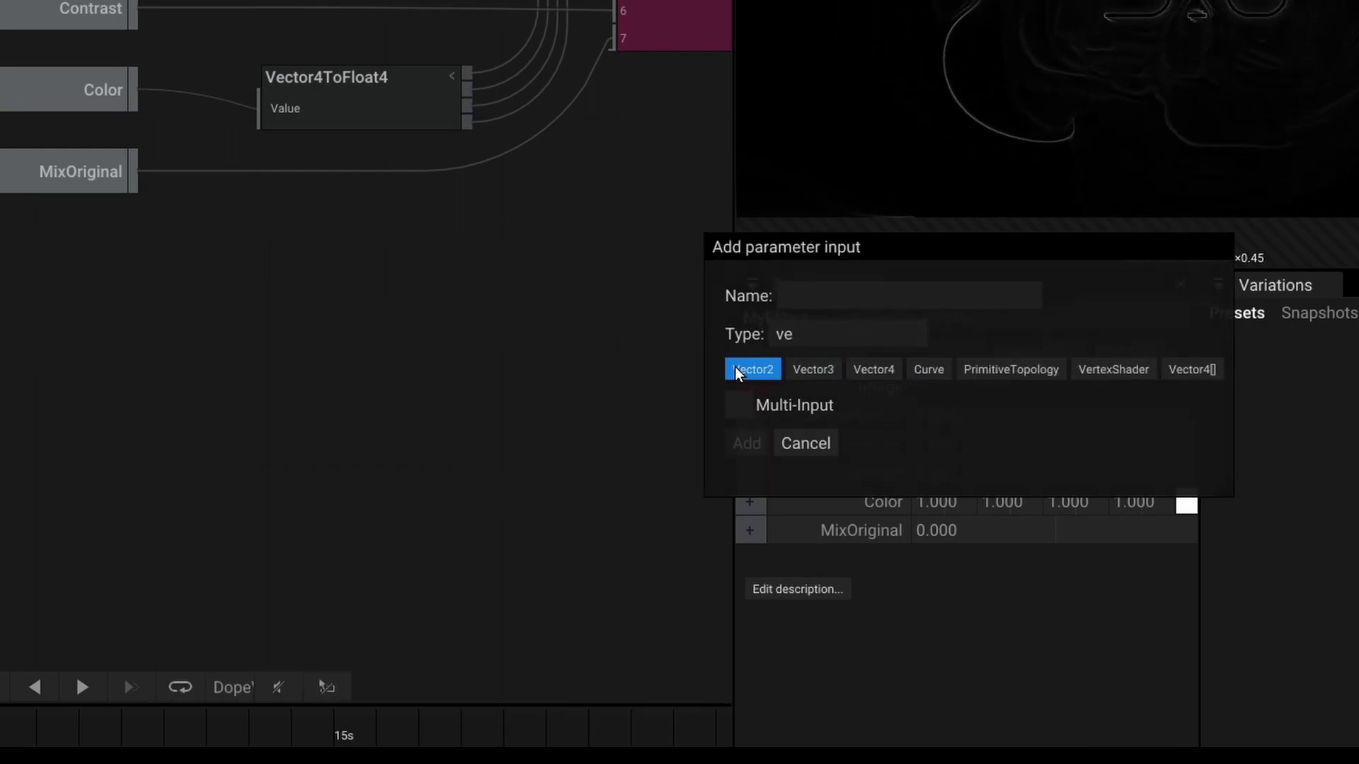
click(736, 369)
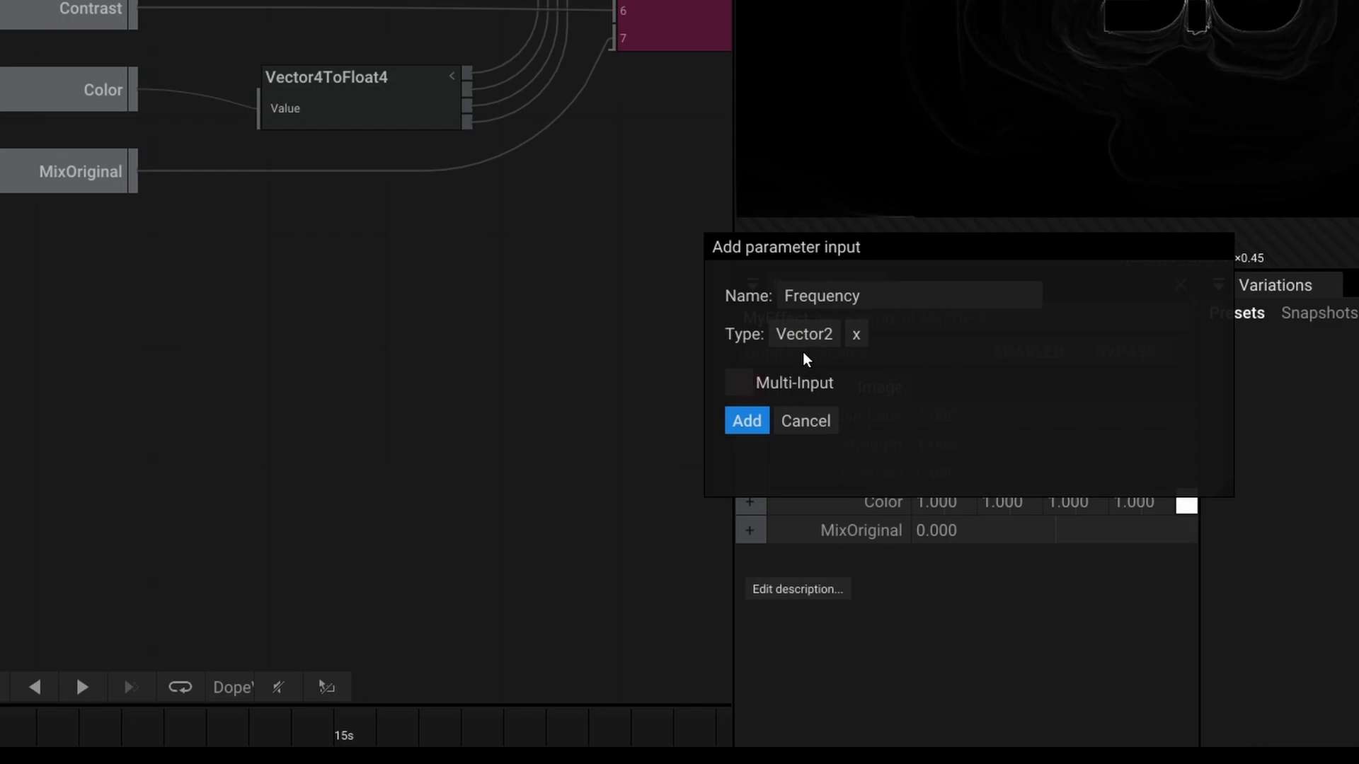
key(Return)
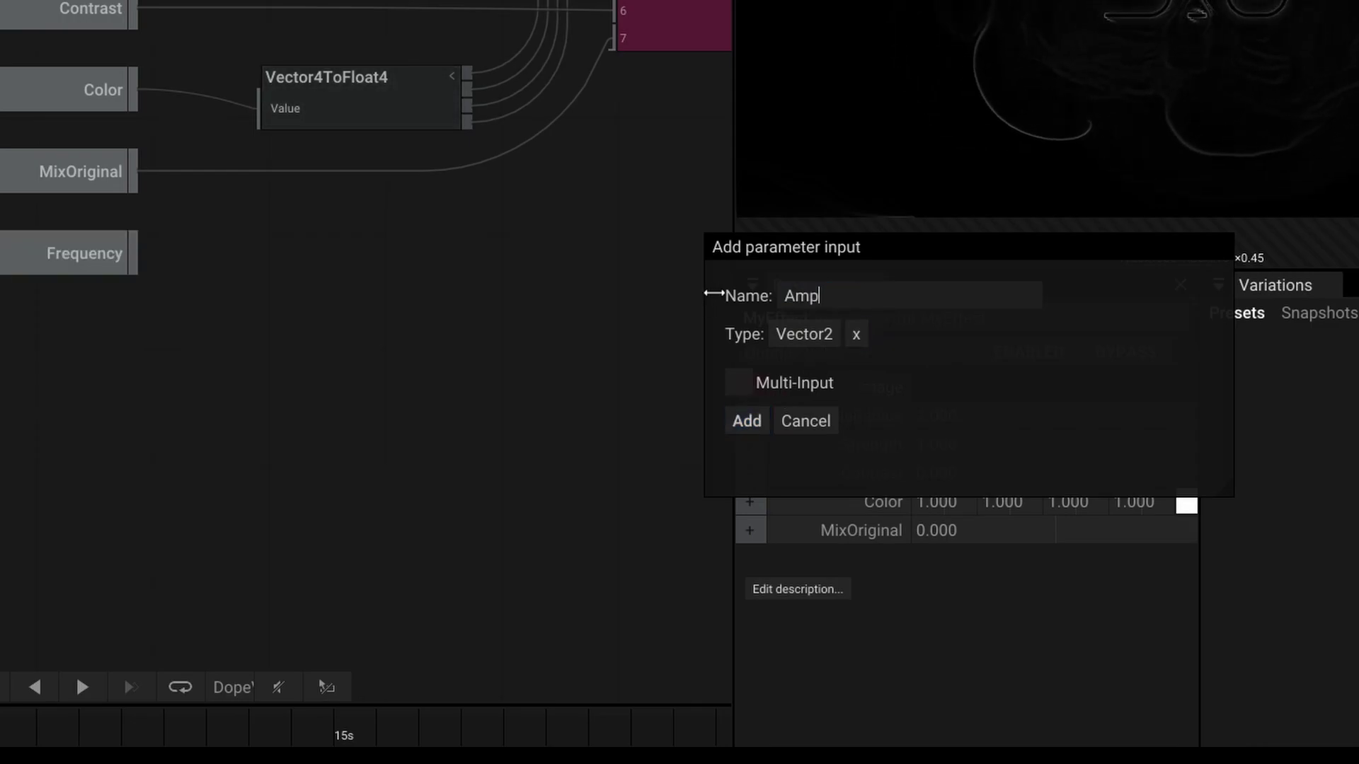
click(746, 421)
click(805, 421)
Step: Route Frequency through a new Vector2ToFloat2 node into the shader Params
drag(135, 253, 208, 290)
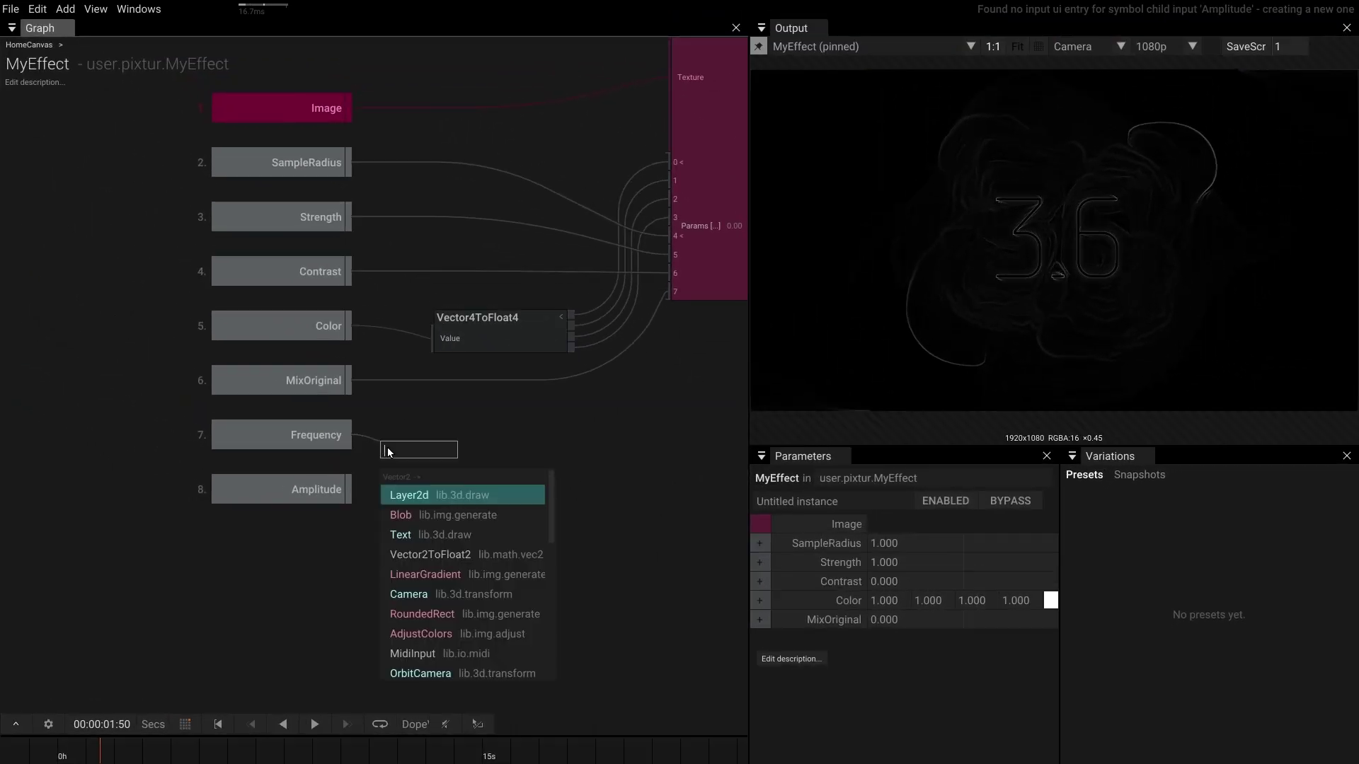
click(444, 553)
drag(517, 451, 672, 306)
drag(518, 473, 673, 307)
drag(457, 459, 488, 430)
Step: Duplicate the converter for Amplitude, wire it into Params input 10, and return to VS Code
key(ctrl+d)
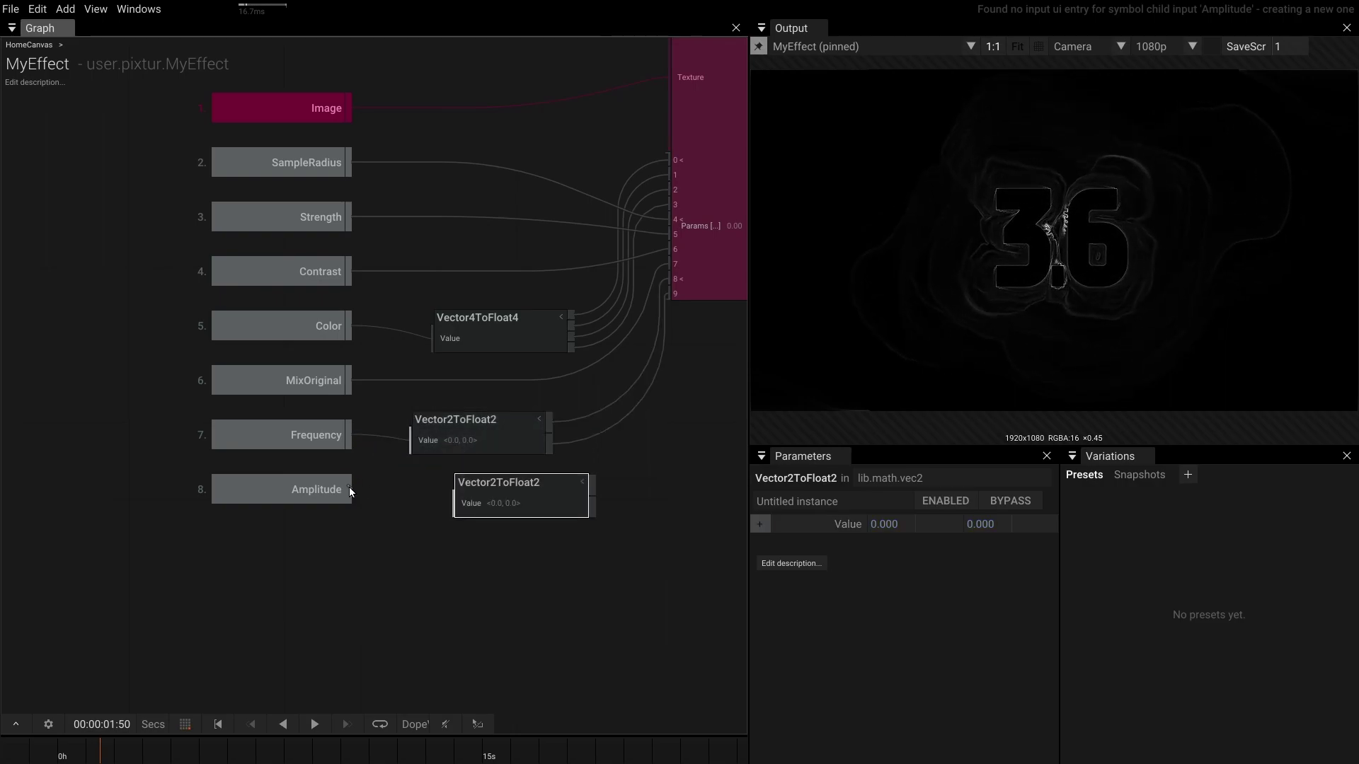
drag(439, 499, 451, 501)
drag(593, 485, 669, 294)
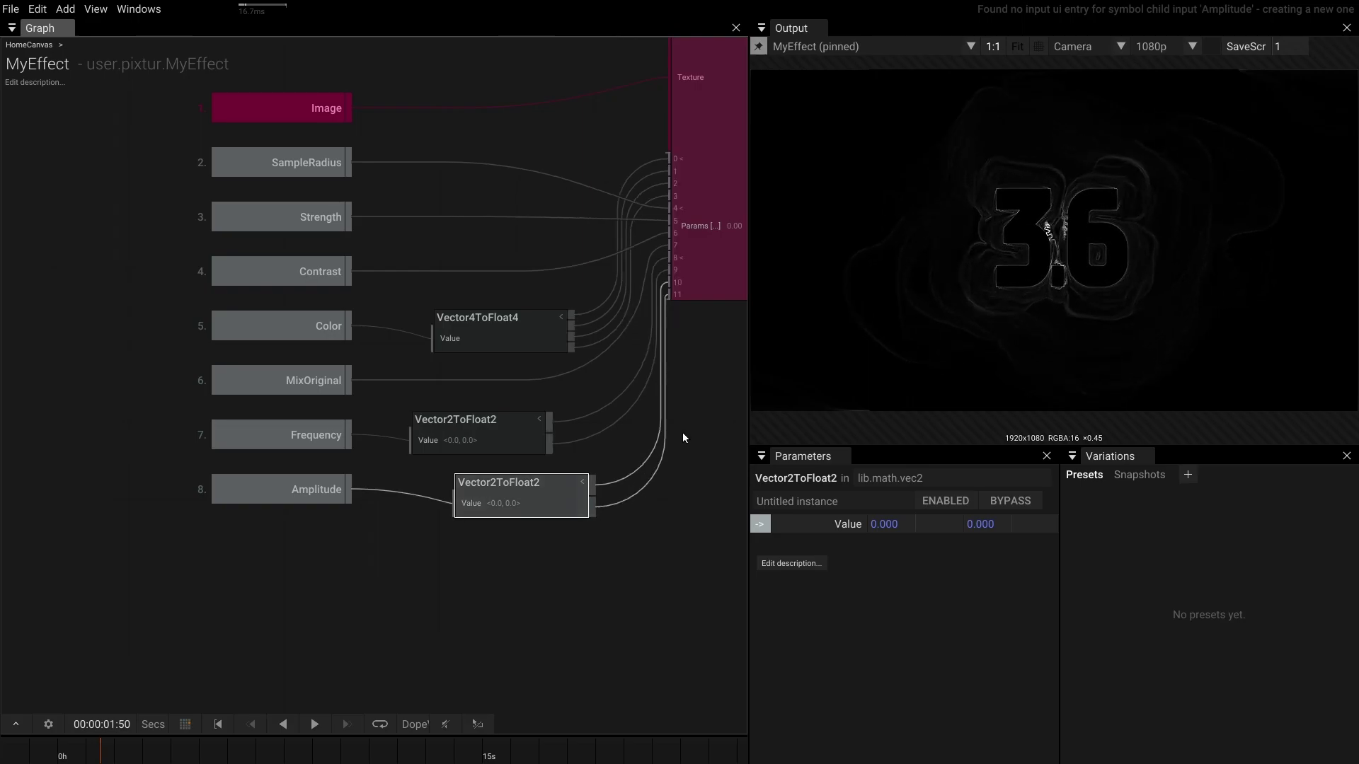
key(alt+Tab)
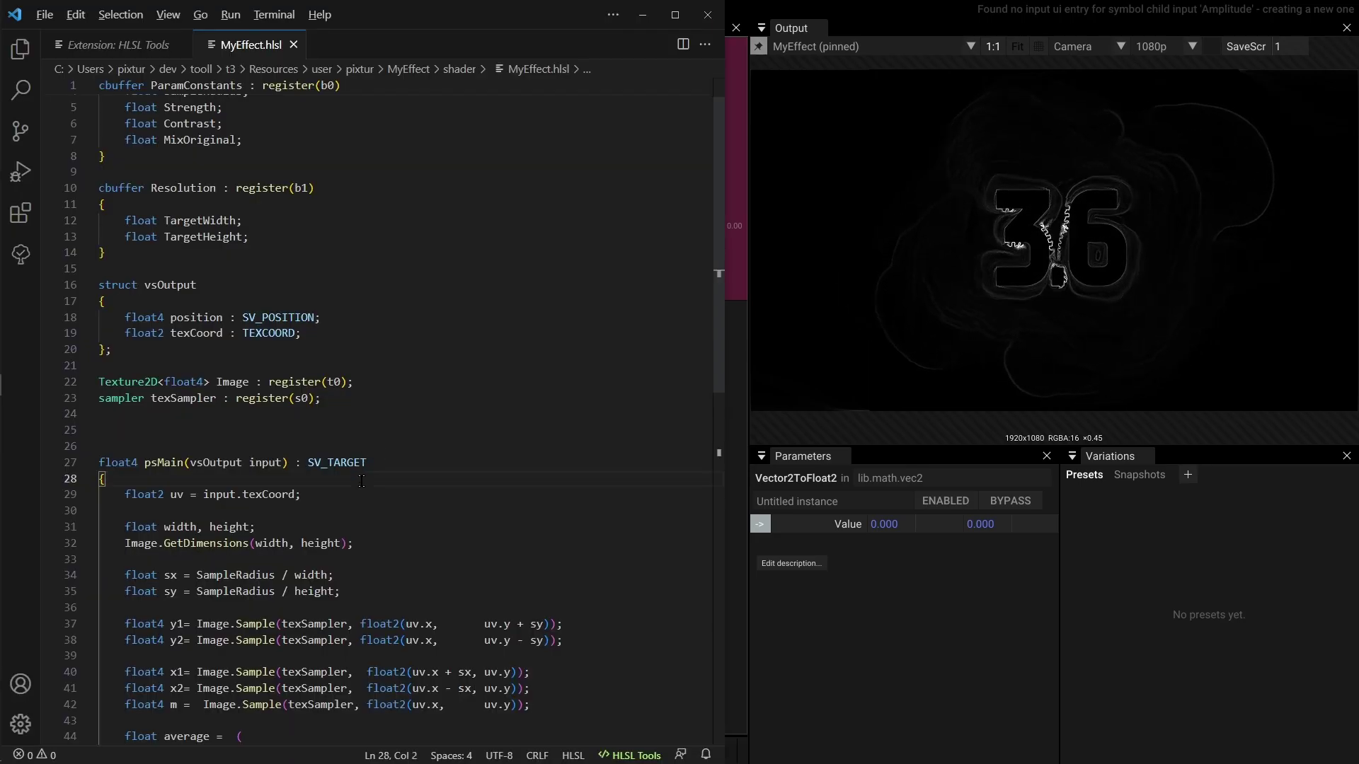
Step: Add a temporary 'return float4(uv,0,1);' line and save to preview uv as colour
key(Down)
key(Down)
key(Return)
text(f)
key(BackSpace)
text(re)
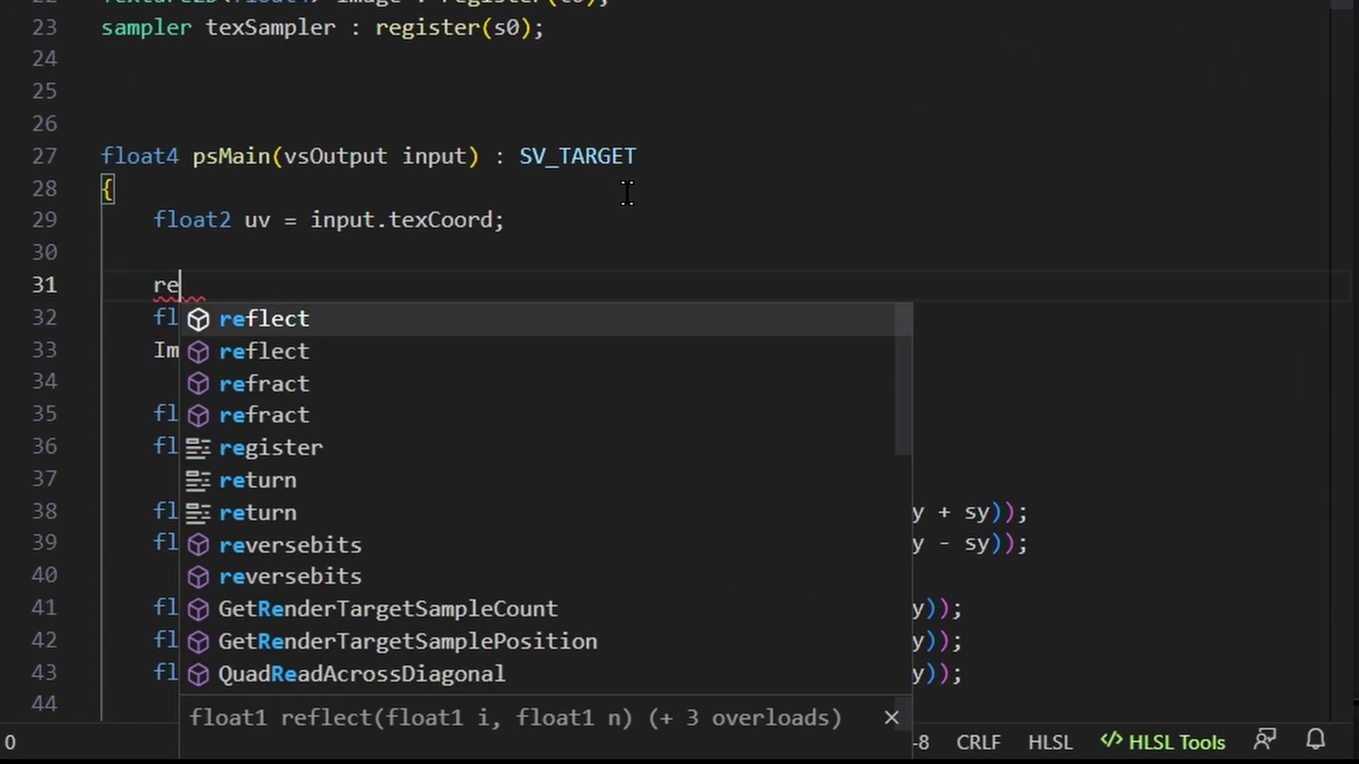
text(turn v)
key(BackSpace)
text(float3)
key(BackSpace)
text(4(uv,0,1);)
key(ctrl+s)
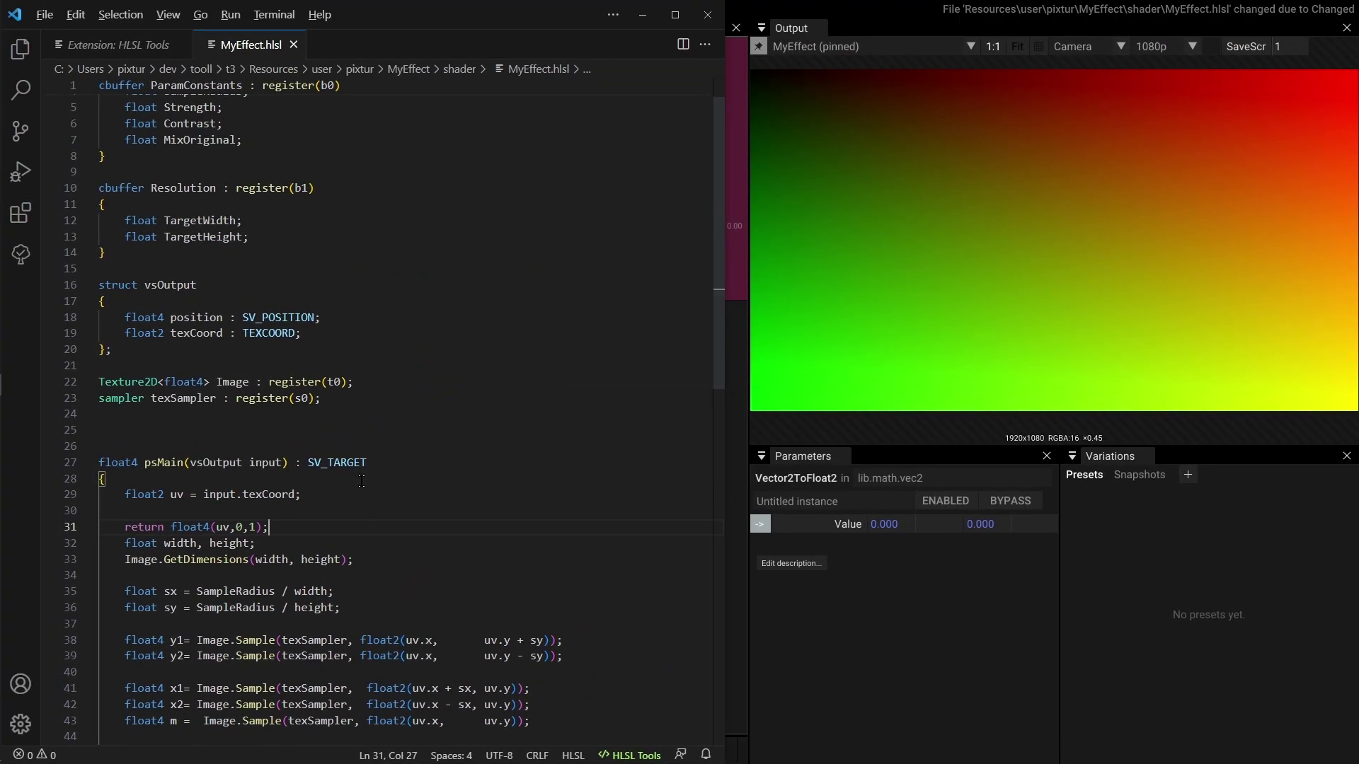
Step: Remove the debug line and declare 'float2 Frequency;' and 'float2 Amplitude;' in the constant buffer
key(ctrl+x)
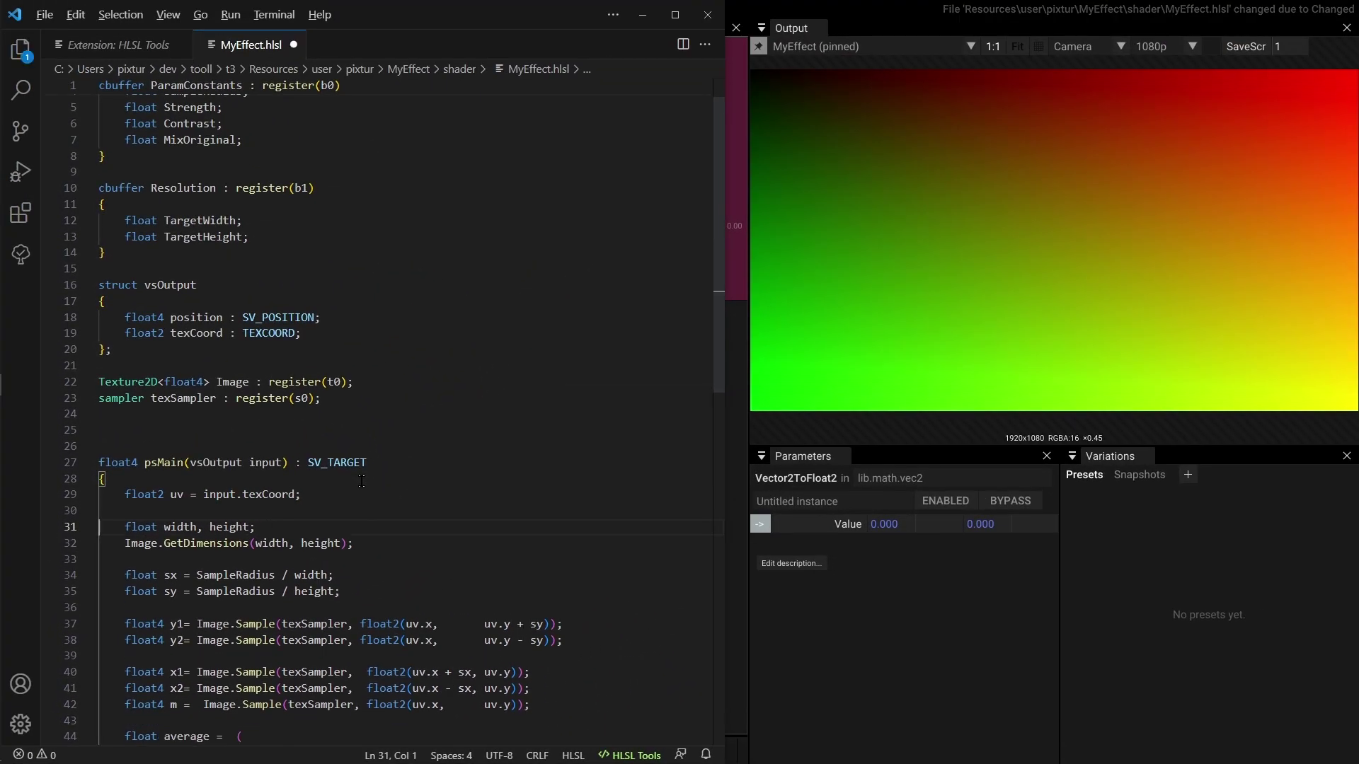
scroll(374, 181, up, 1)
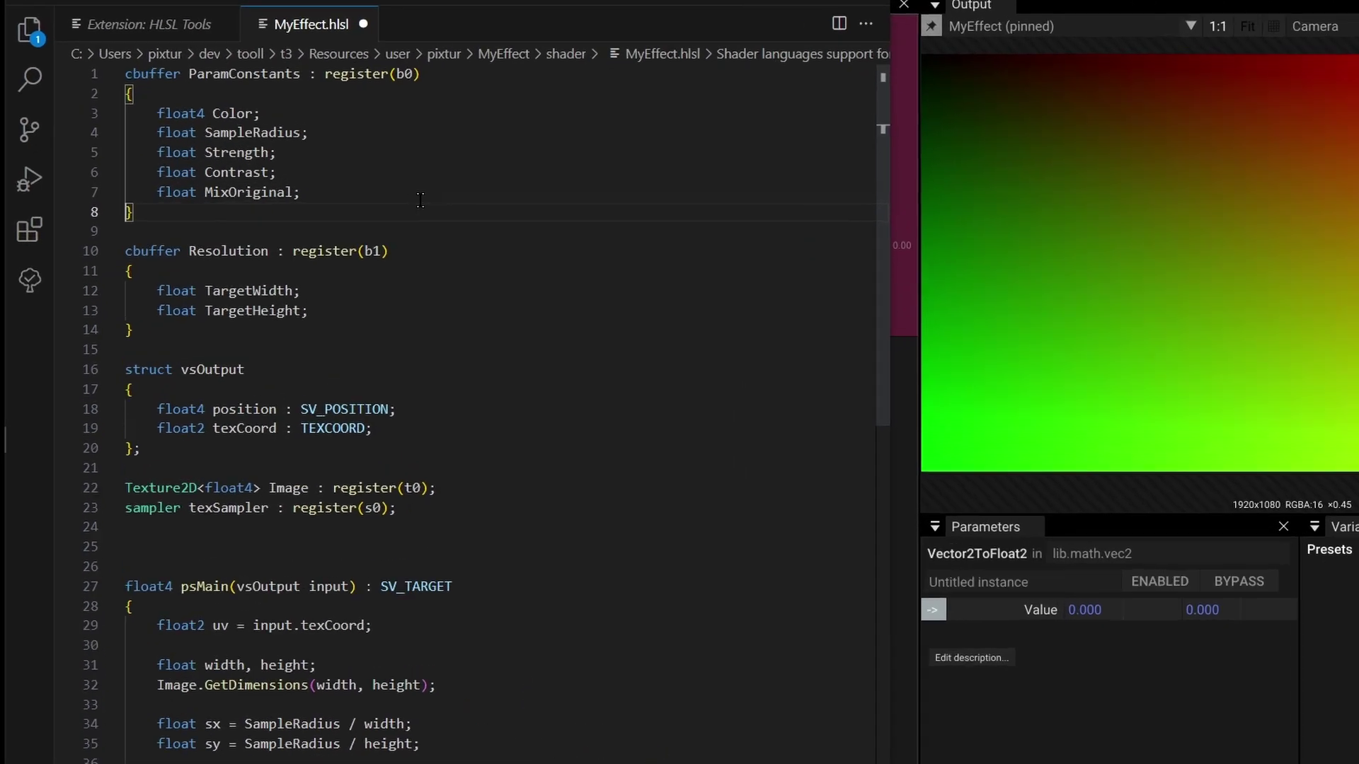
key(Return)
text(float2 Frequenc)
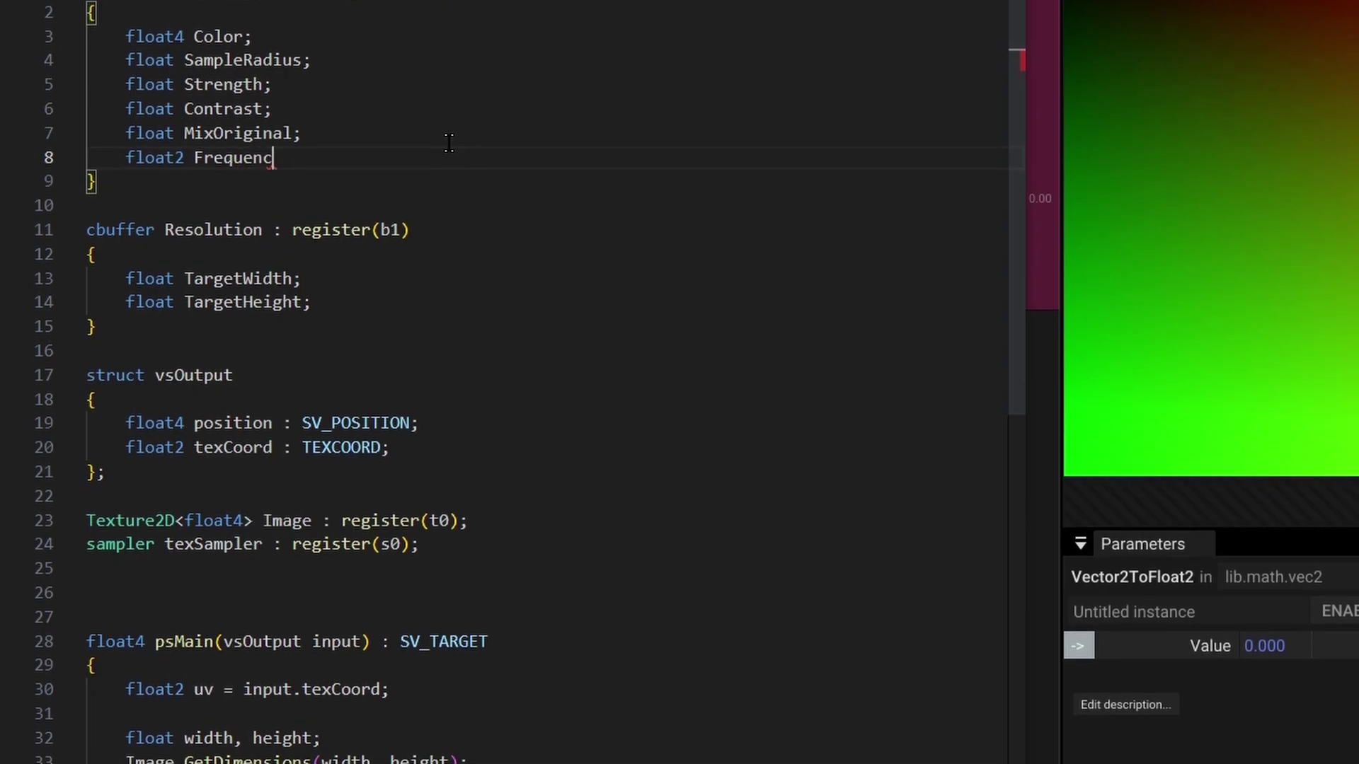
text(y;)
key(Return)
text(float2 )
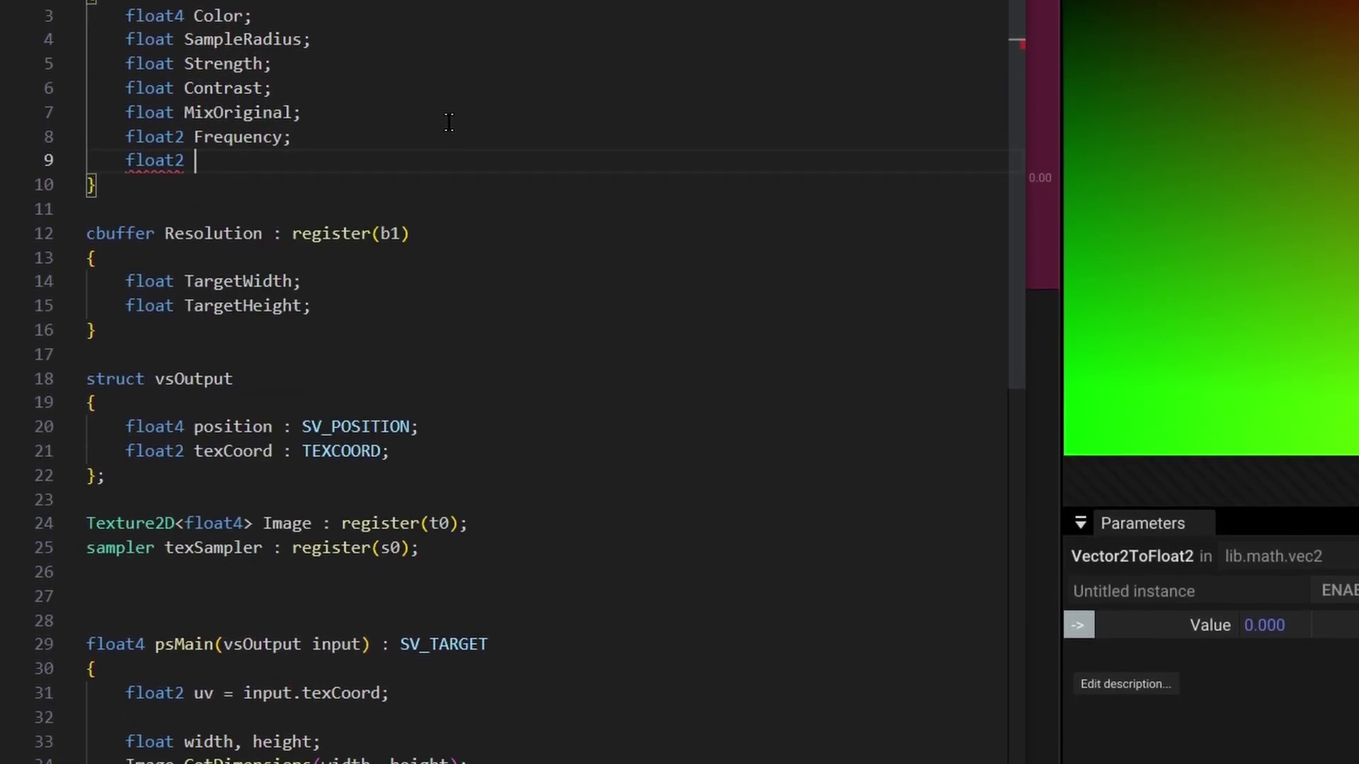
text(Amplitude;)
Step: Add 'uv += sin(uv.yx * Frequency) * Amplitude' below the uv assignment and save
scroll(424, 109, down, 2)
click(523, 520)
key(Down)
key(Down)
text(uiv)
key(BackSpace)
key(BackSpace)
text(v += sin)
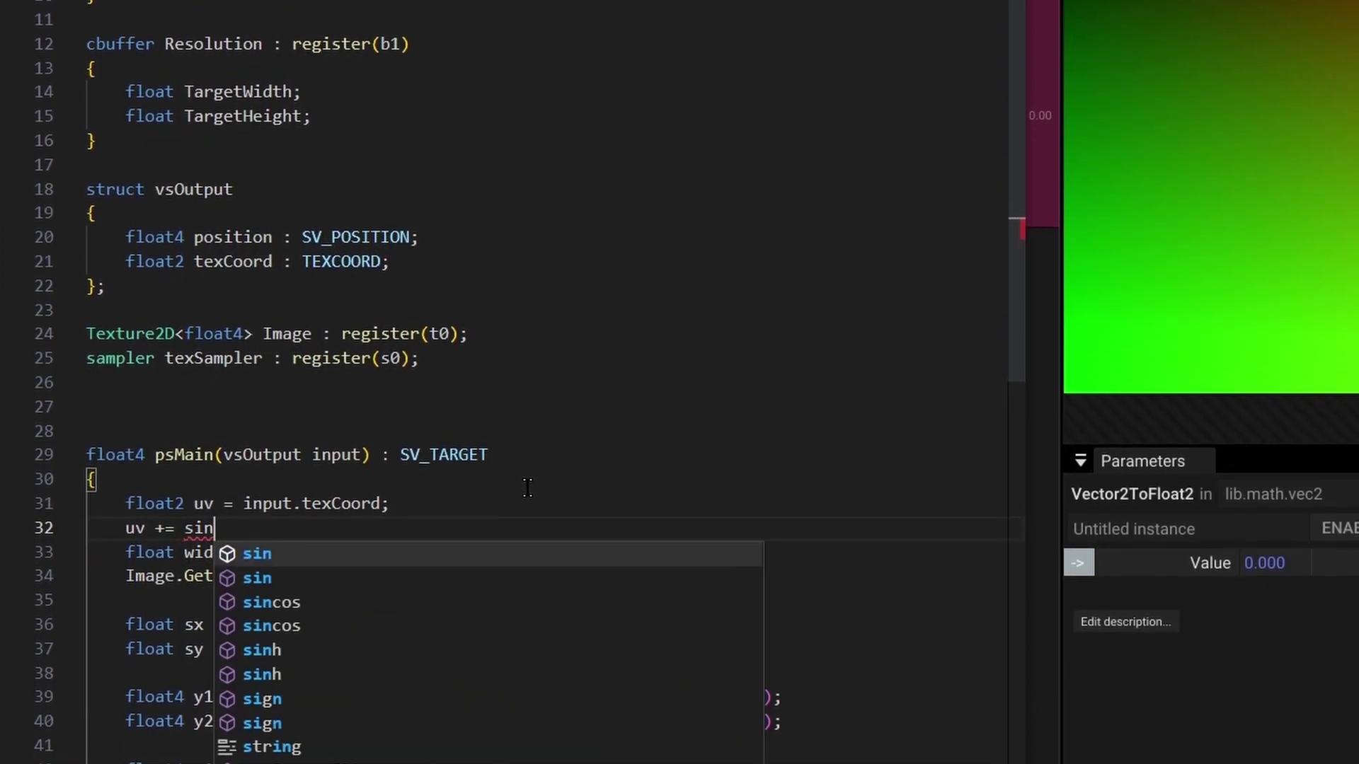
text((uv.yx )
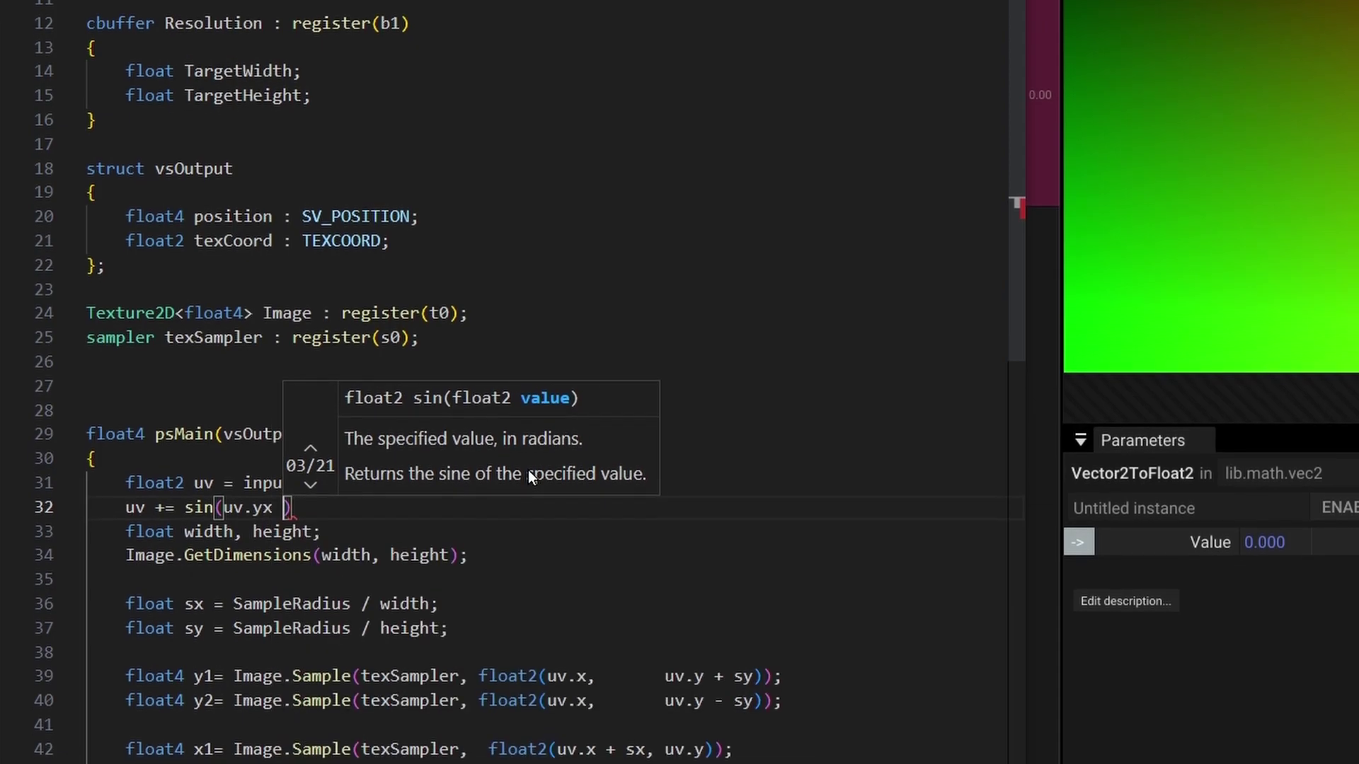
text(* Frequency) * A)
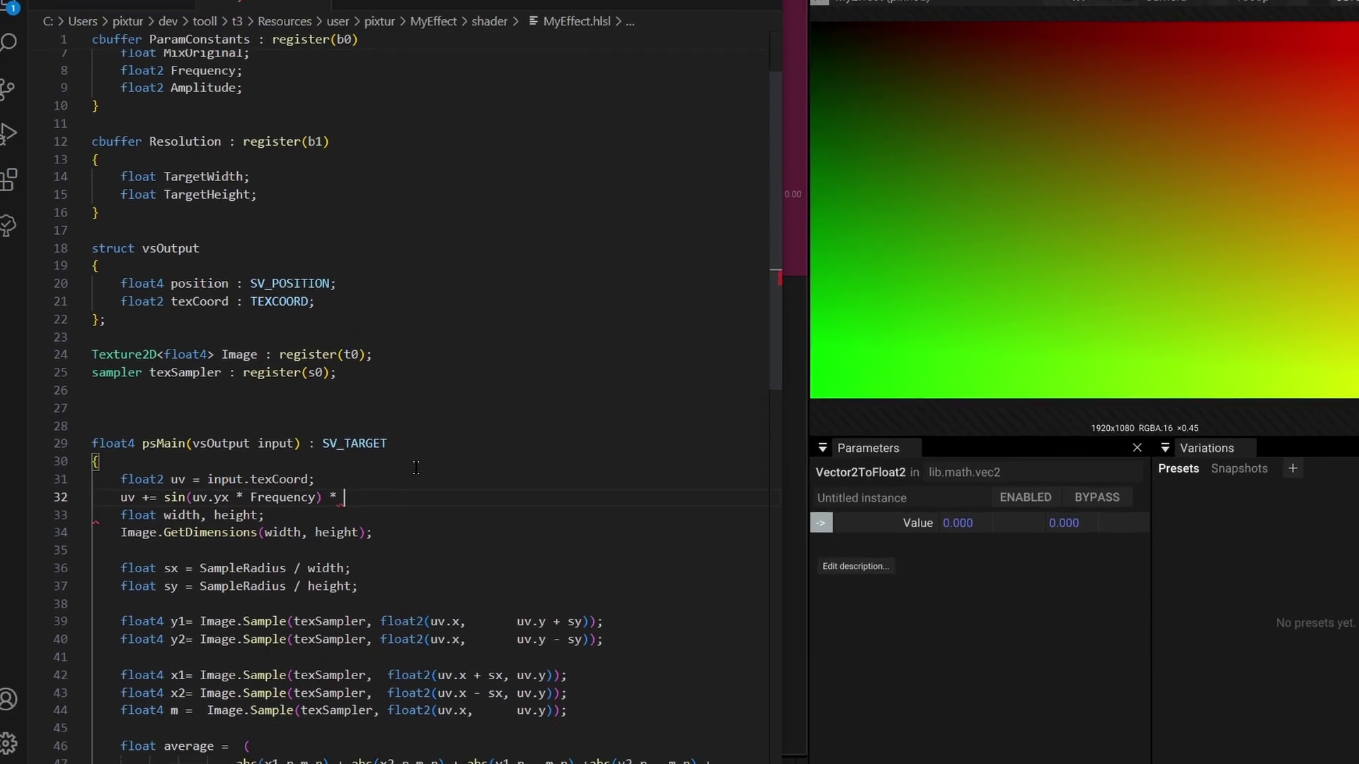
text(mplitude;)
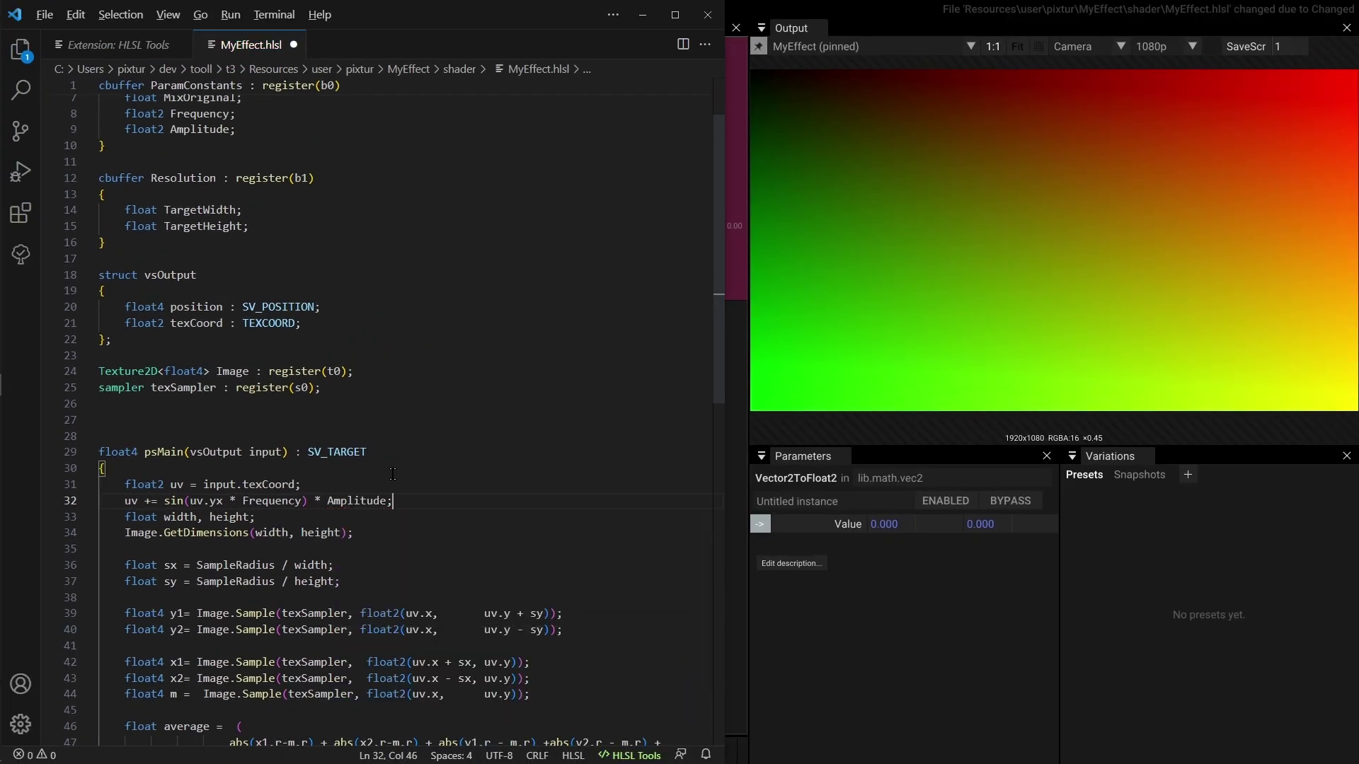
key(ctrl+s)
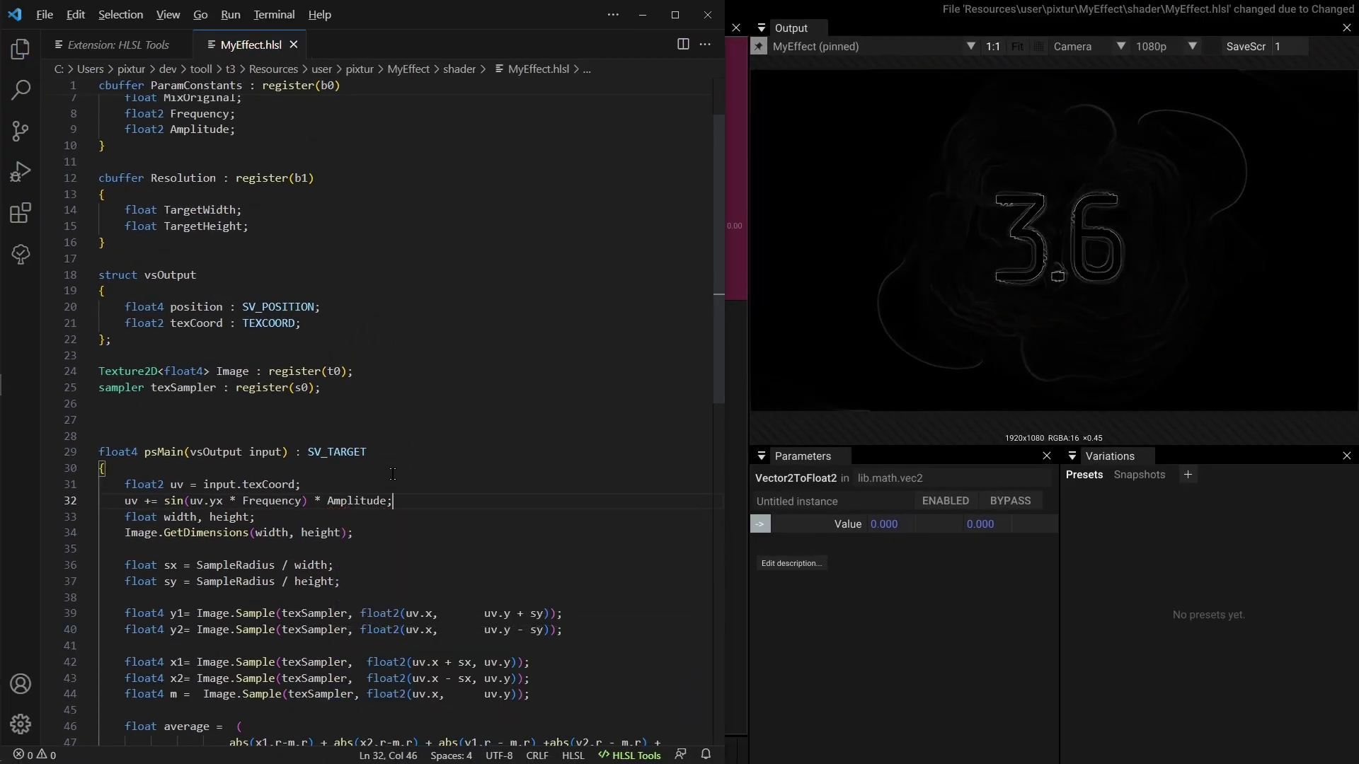
Step: Raise Frequency's second value to 0.320 and give Amplitude values that warp the image
click(936, 536)
drag(980, 638, 941, 601)
mouse_move(884, 657)
mouse_down()
mouse_move(899, 566)
mouse_move(920, 635)
mouse_move(885, 637)
mouse_move(786, 566)
mouse_move(913, 693)
mouse_move(936, 697)
mouse_move(864, 731)
mouse_up()
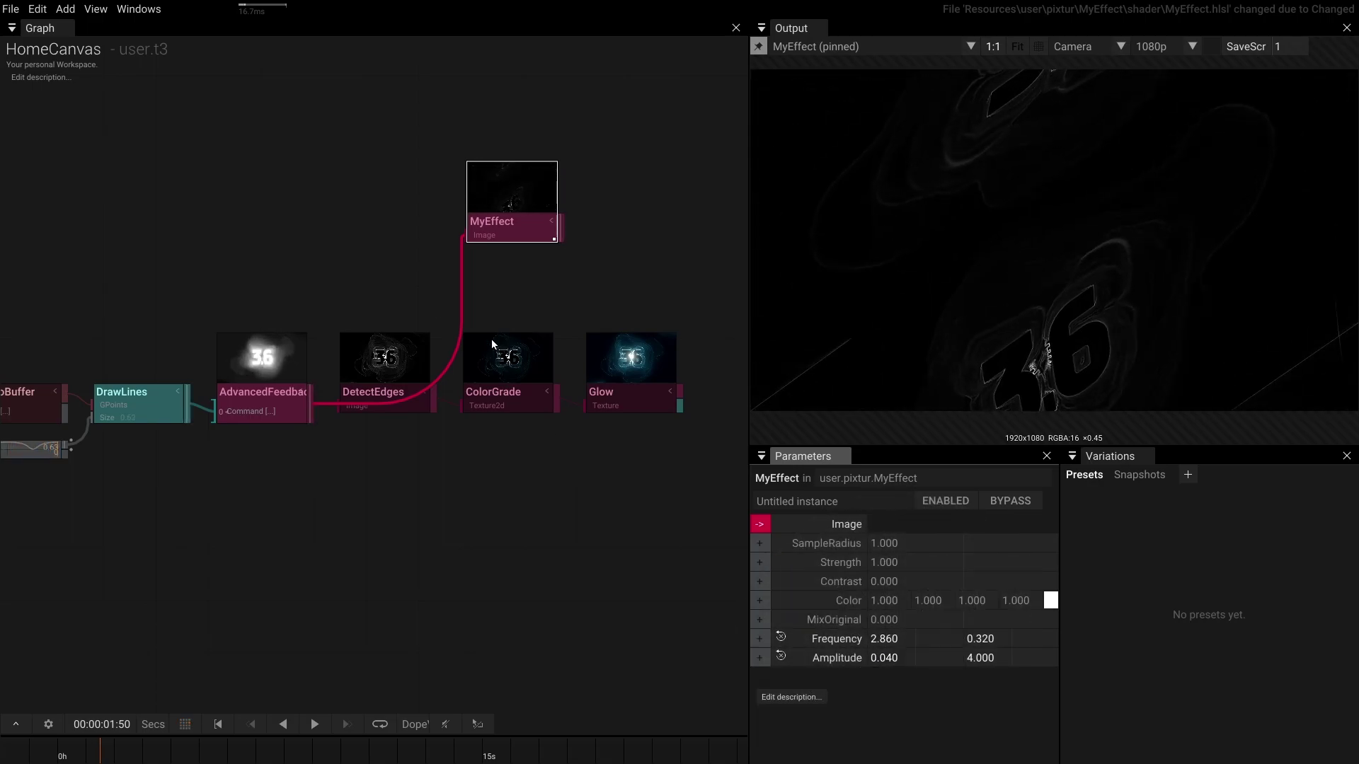
Step: In Explore Variations, vary Frequency and Amplitude with higher weight and apply a warped variation
click(139, 8)
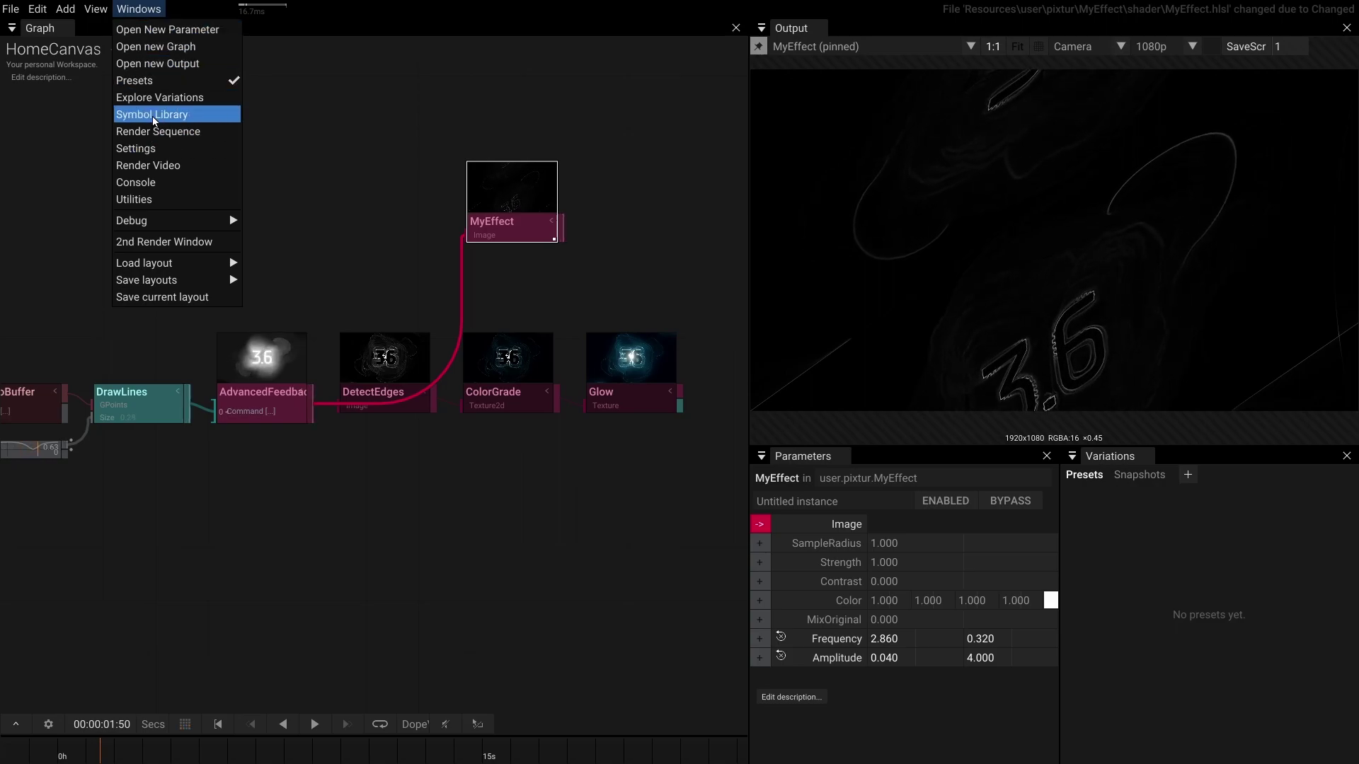
click(160, 98)
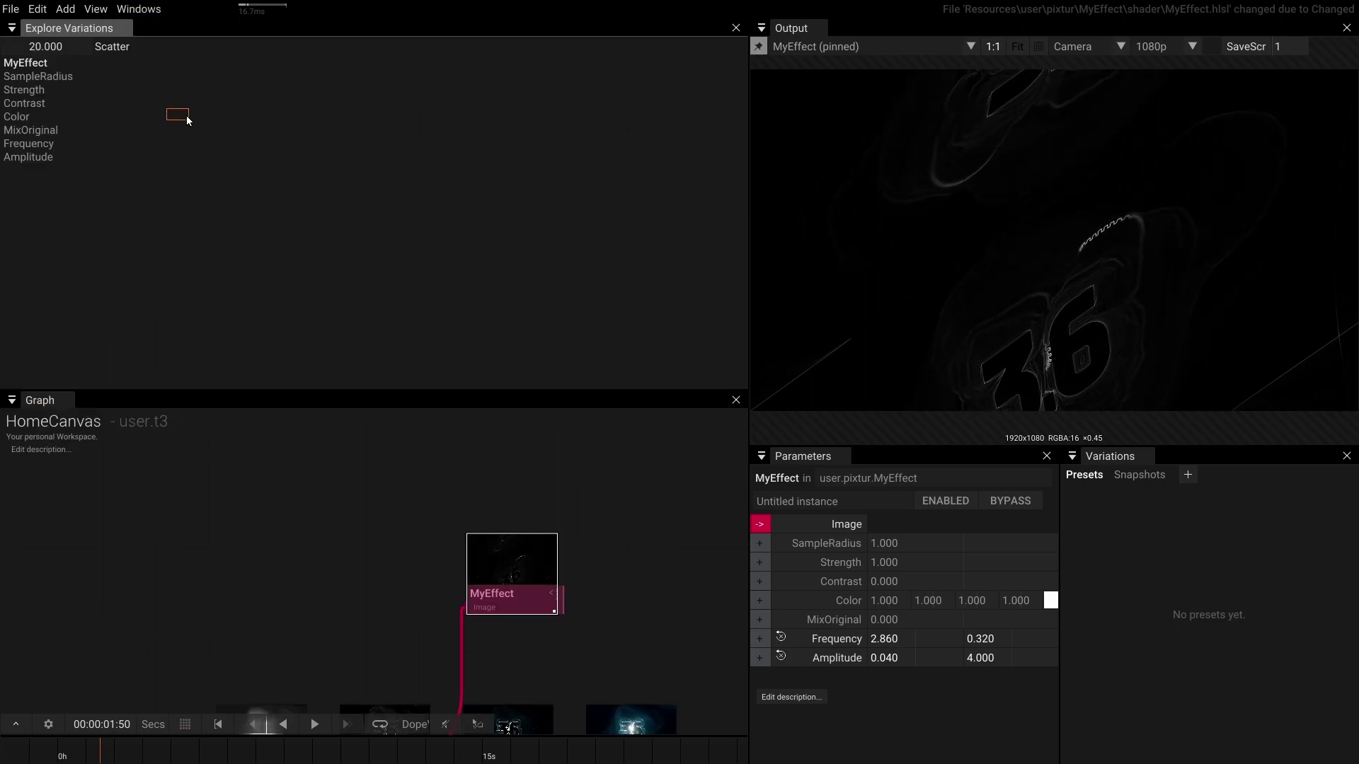
click(28, 143)
click(40, 157)
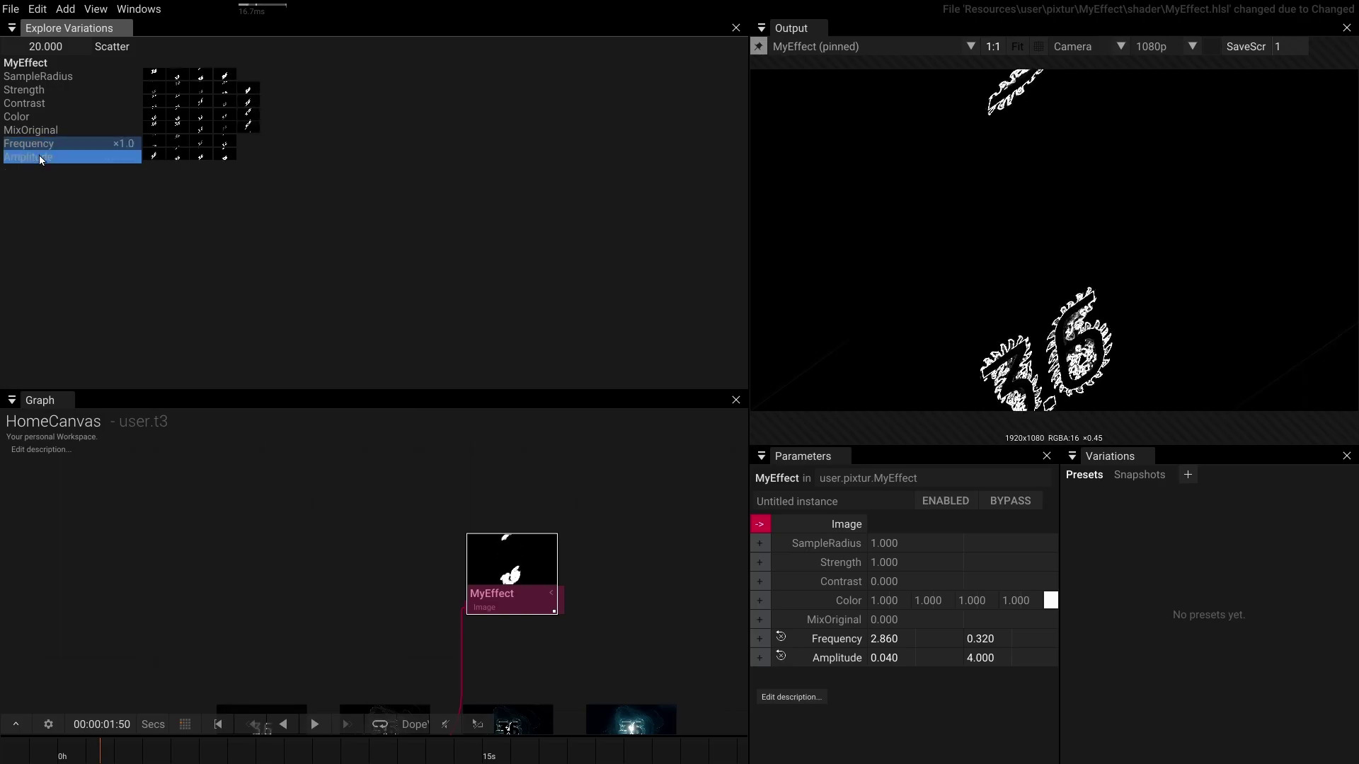
click(222, 134)
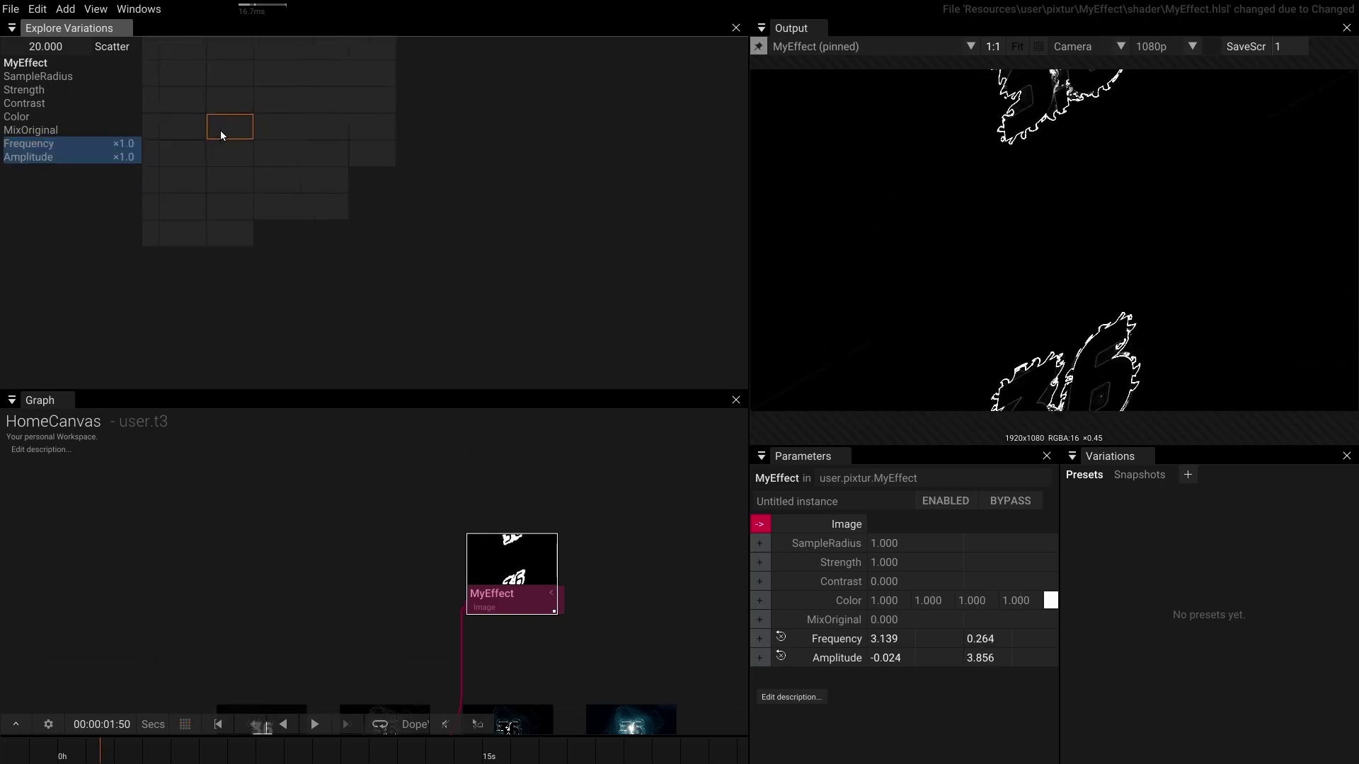
scroll(222, 134, up, 3)
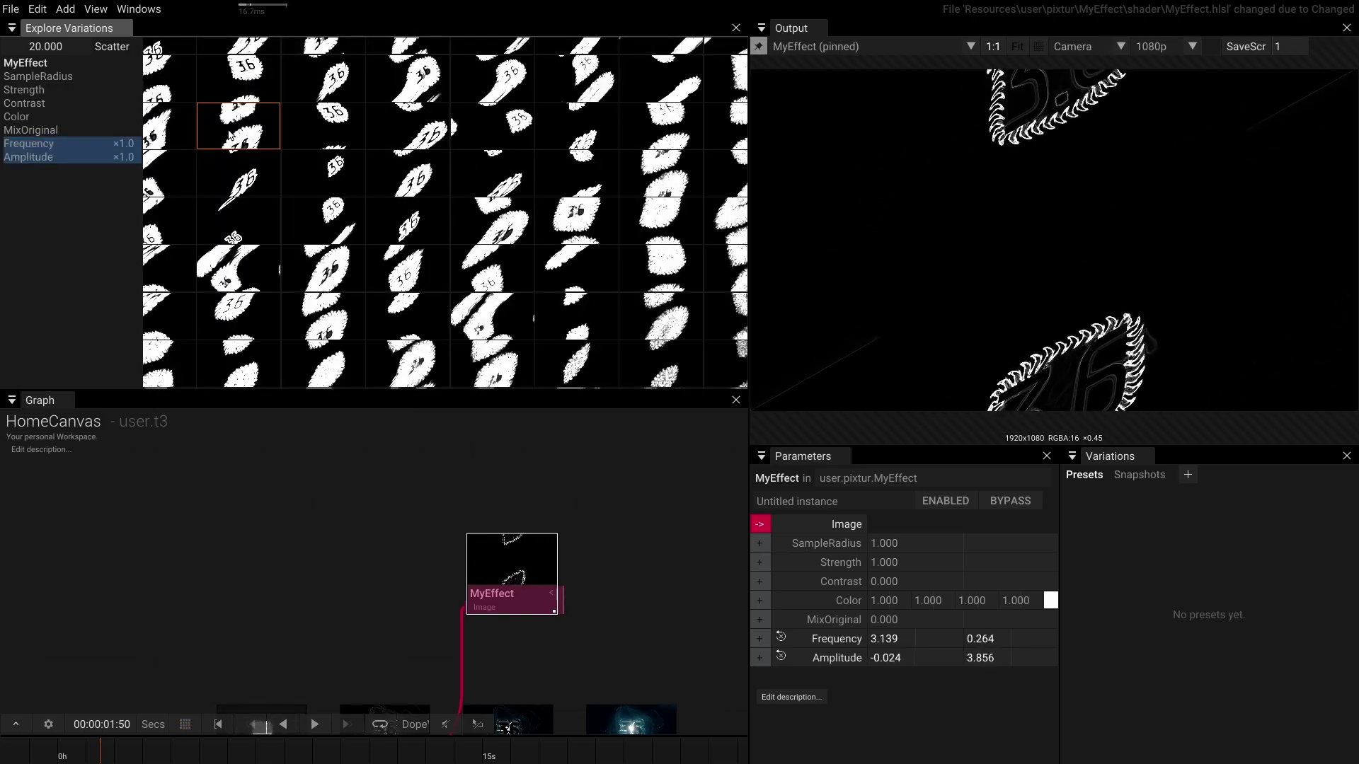
mouse_move(124, 157)
mouse_down()
mouse_move(403, 173)
mouse_move(177, 172)
mouse_move(99, 157)
mouse_up()
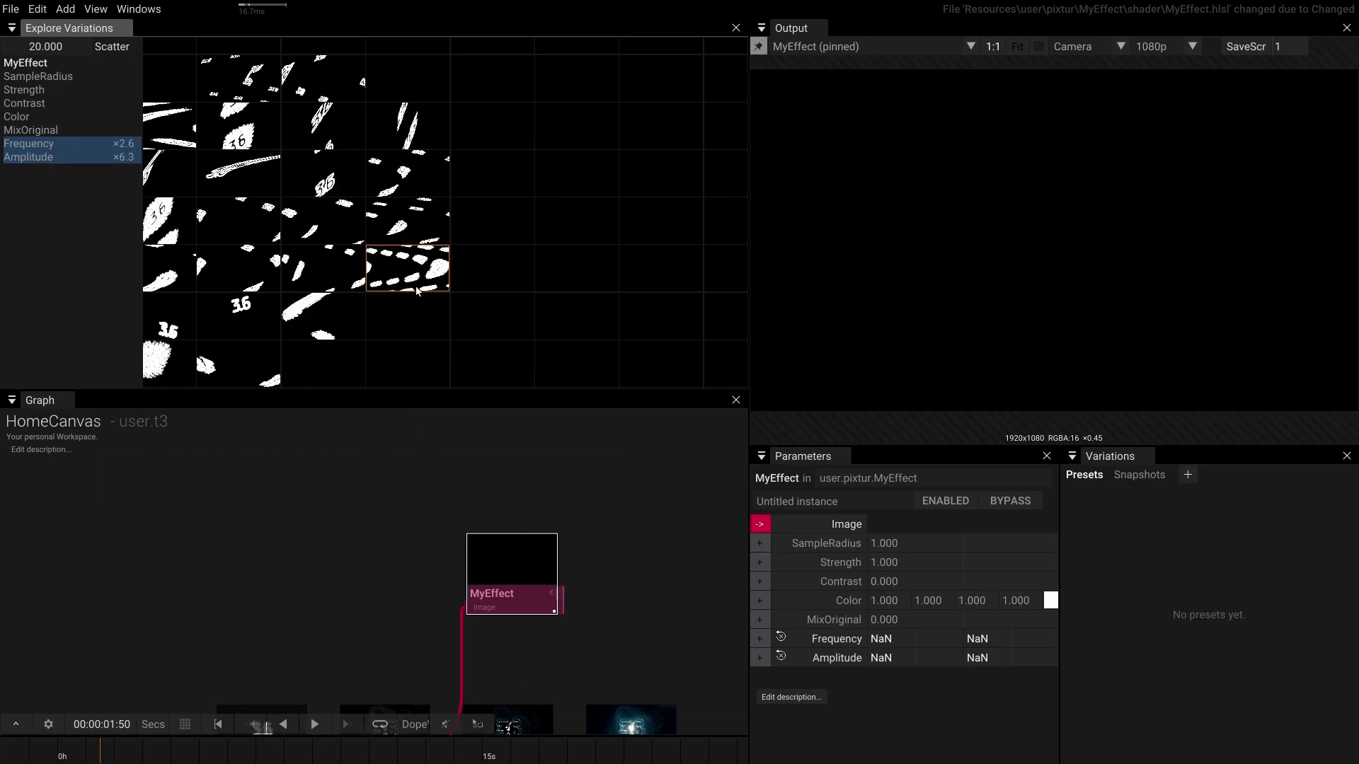
click(381, 285)
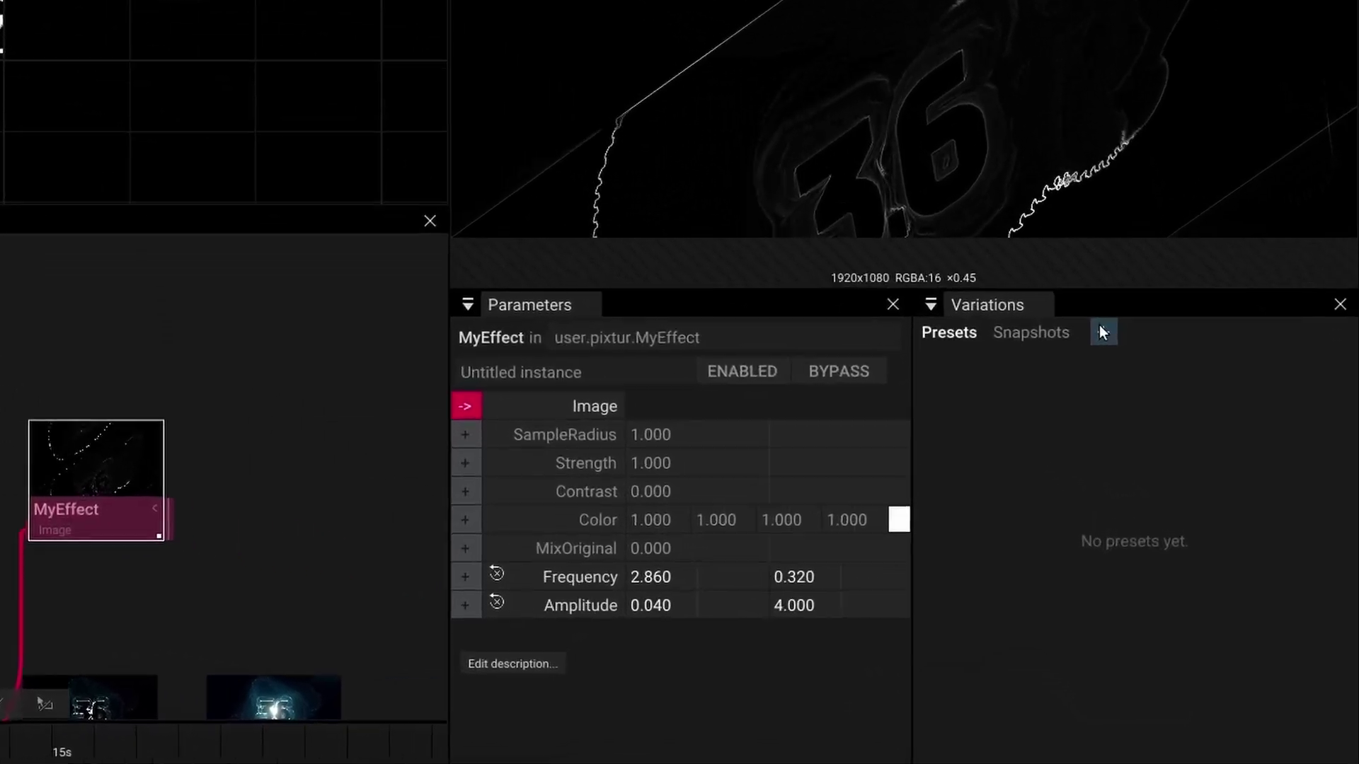
Step: Save the current MyEffect settings as a preset named 'Setting 1'
click(1187, 474)
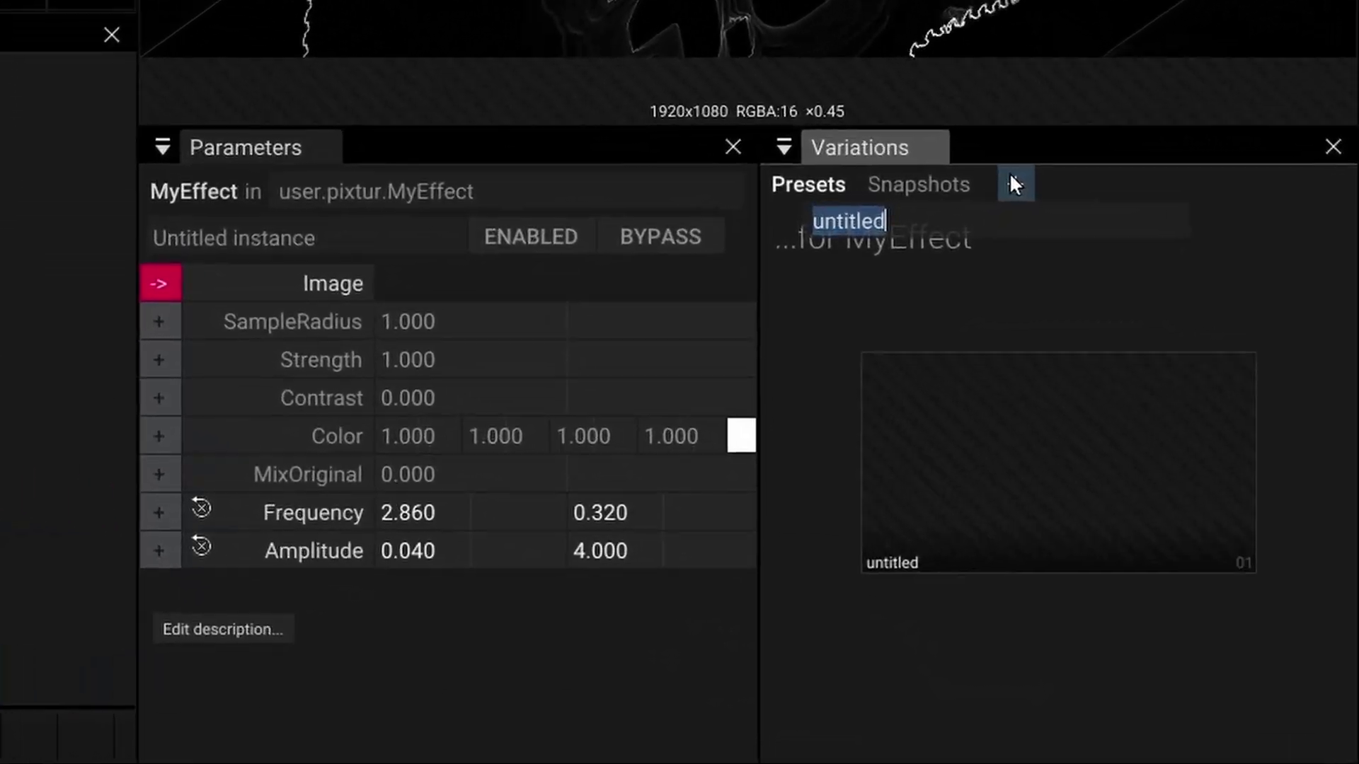
text(Setting 1)
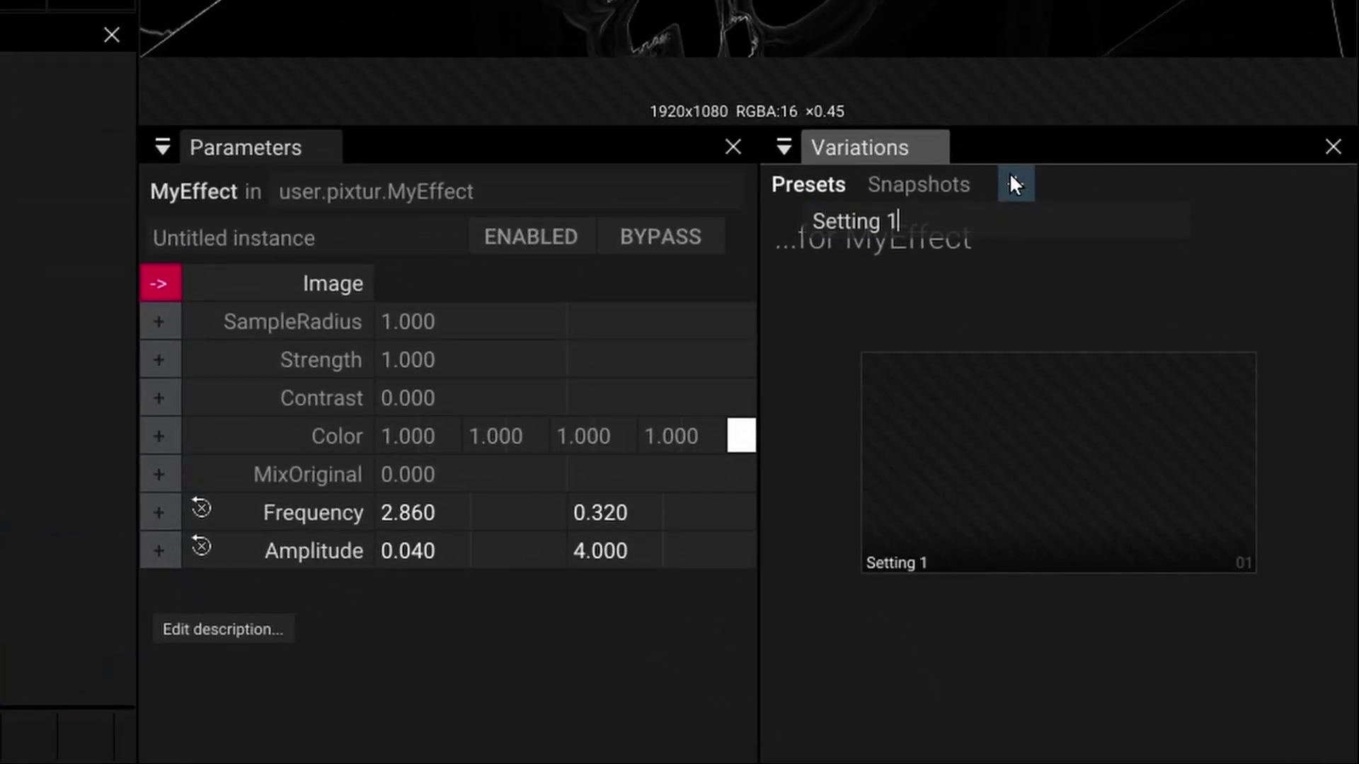
key(Return)
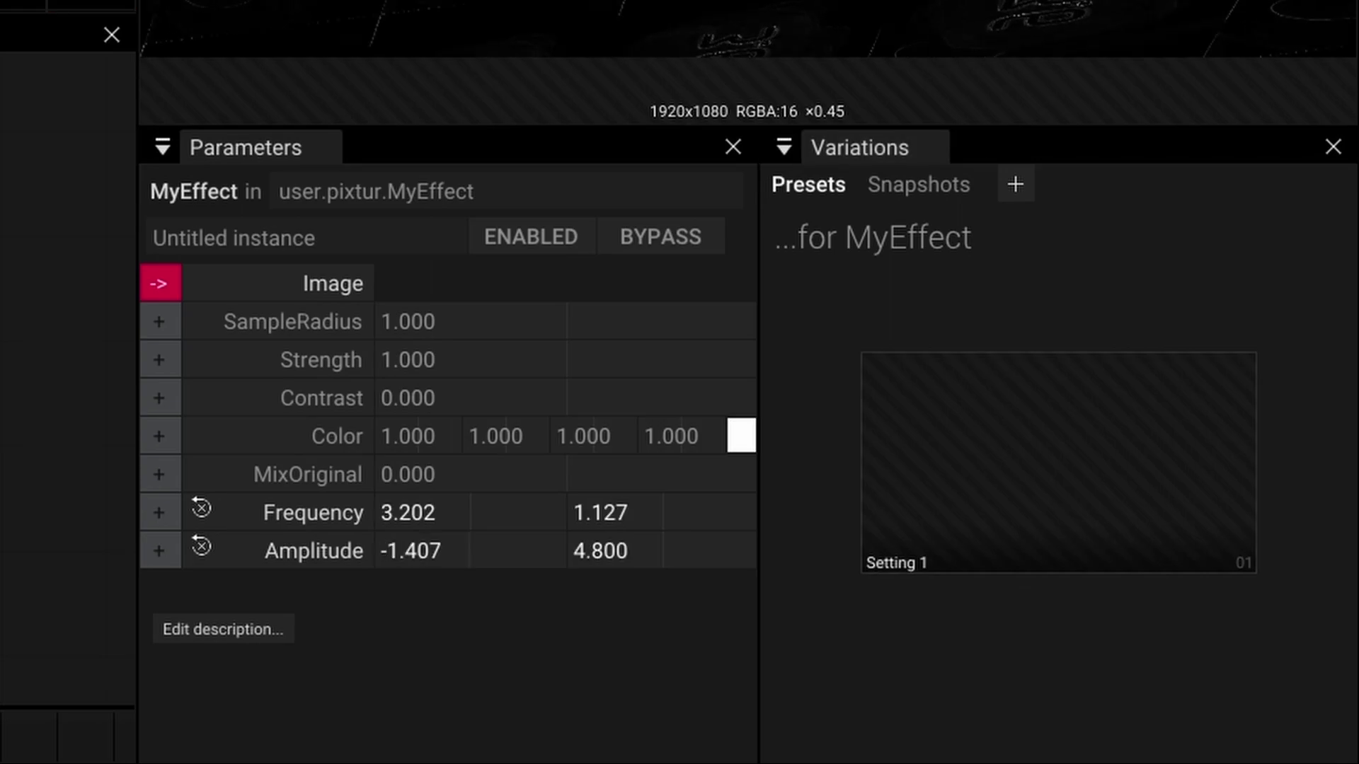
Step: Save the adjusted settings as a second preset named 'Settings 2'
click(1019, 185)
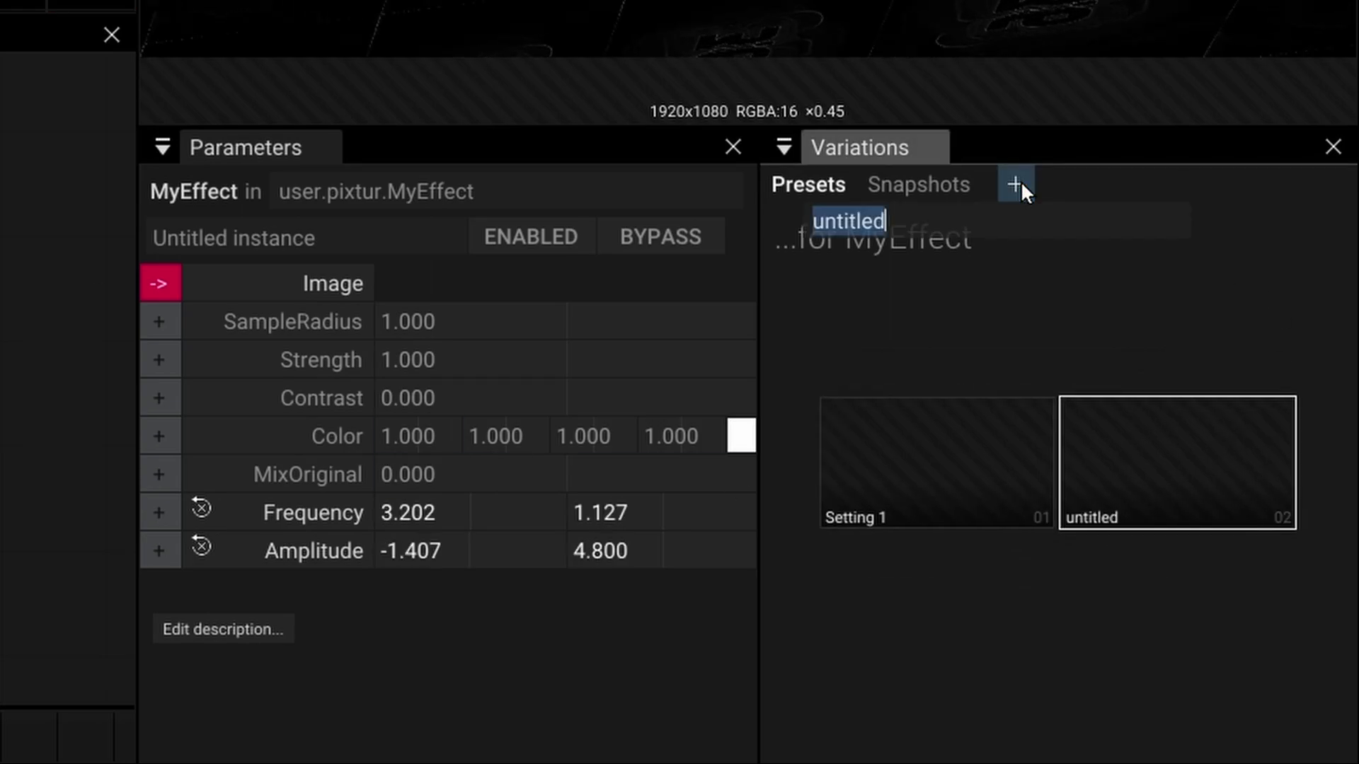
text(Settings 2)
key(Return)
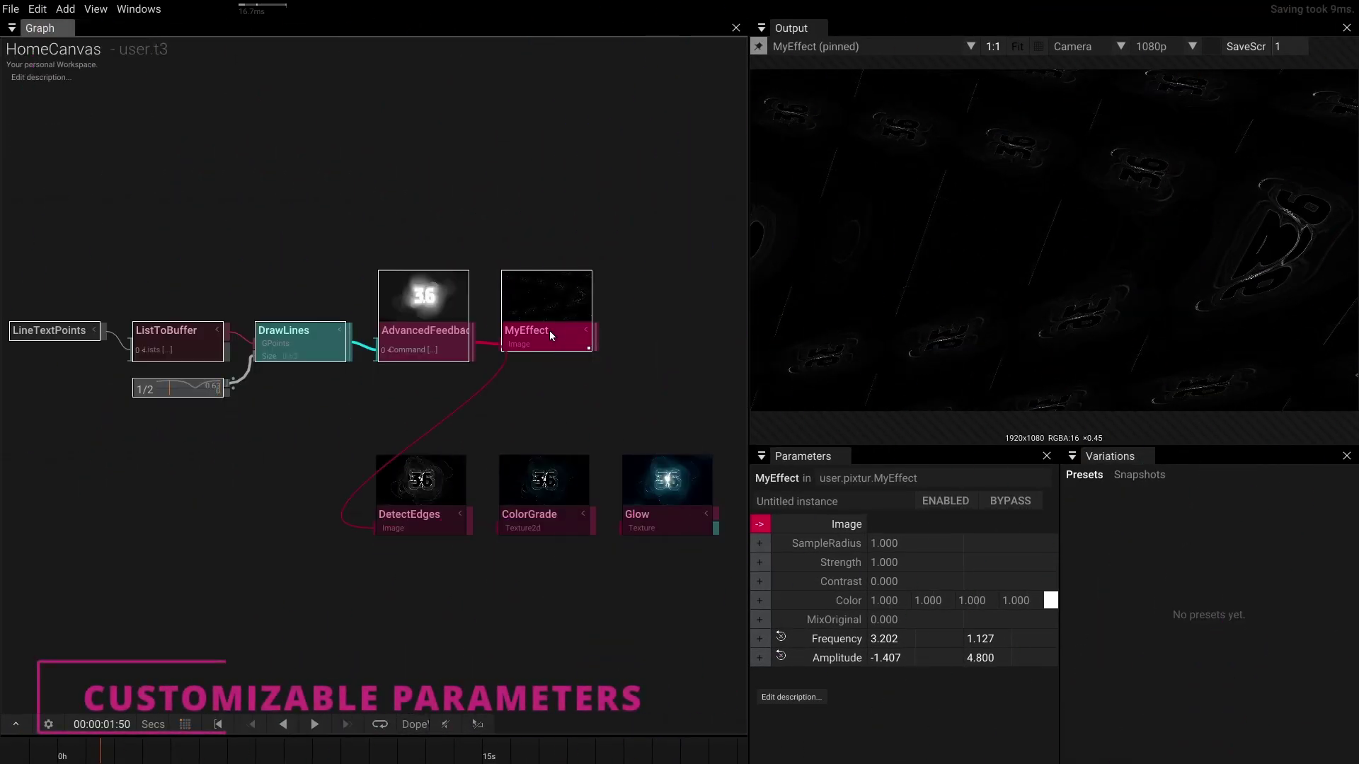
Step: Make MyEffect's SampleRadius start a parameter group titled 'Original Params...'
drag(549, 330, 410, 321)
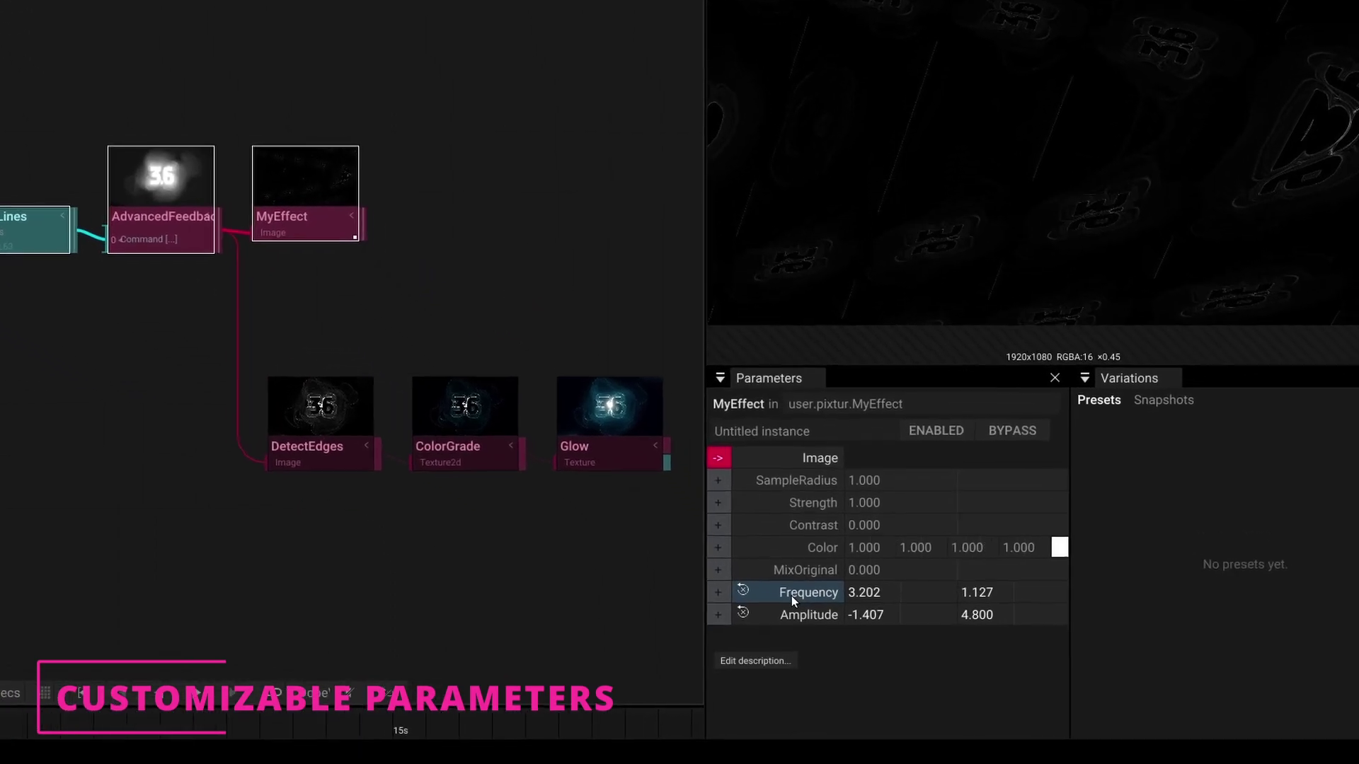
right_click(814, 518)
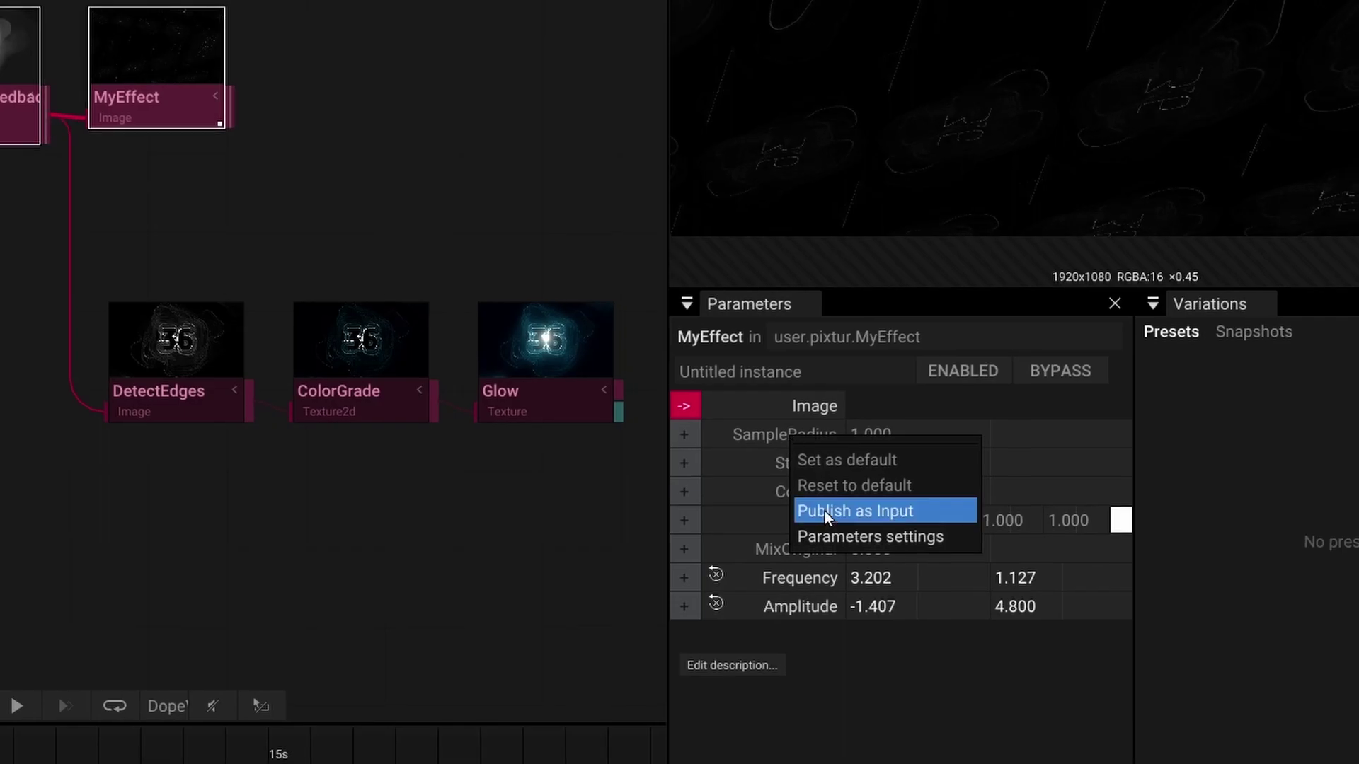
click(830, 532)
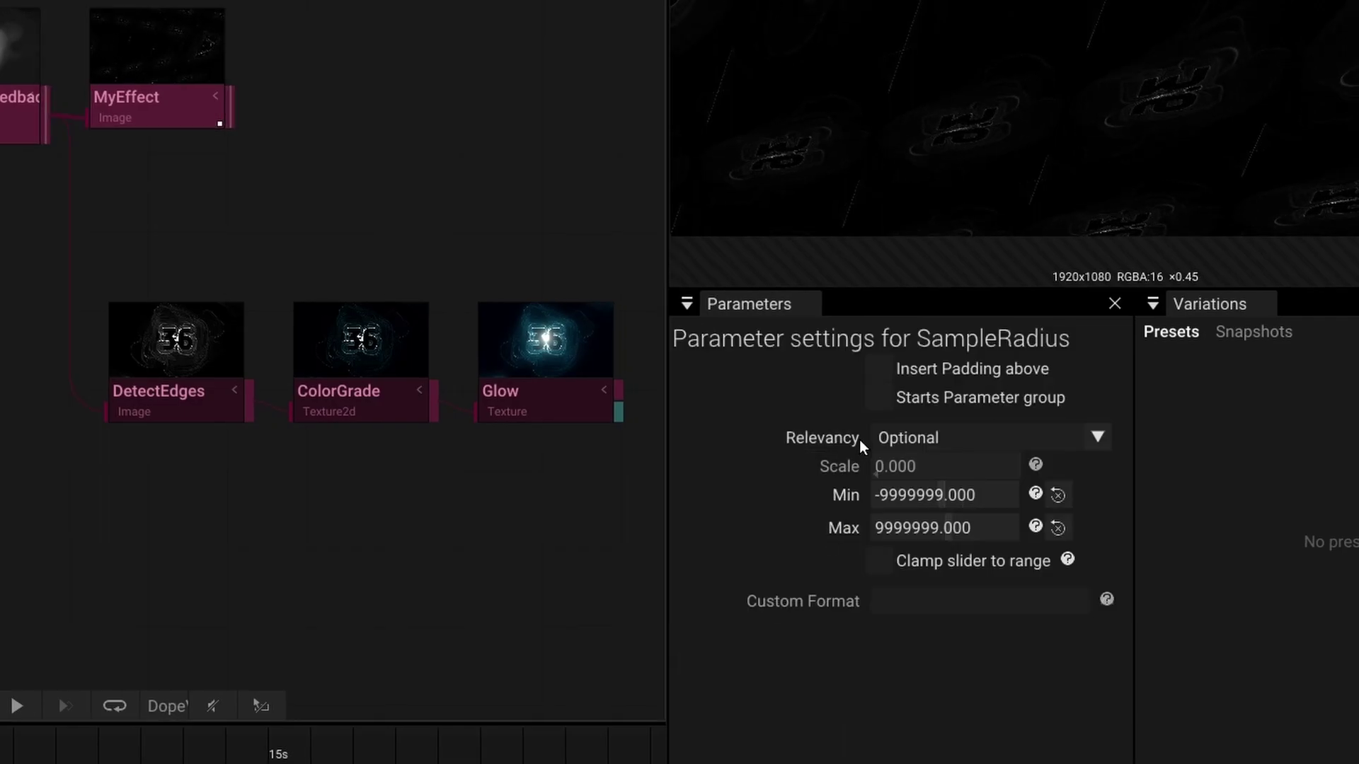
click(879, 398)
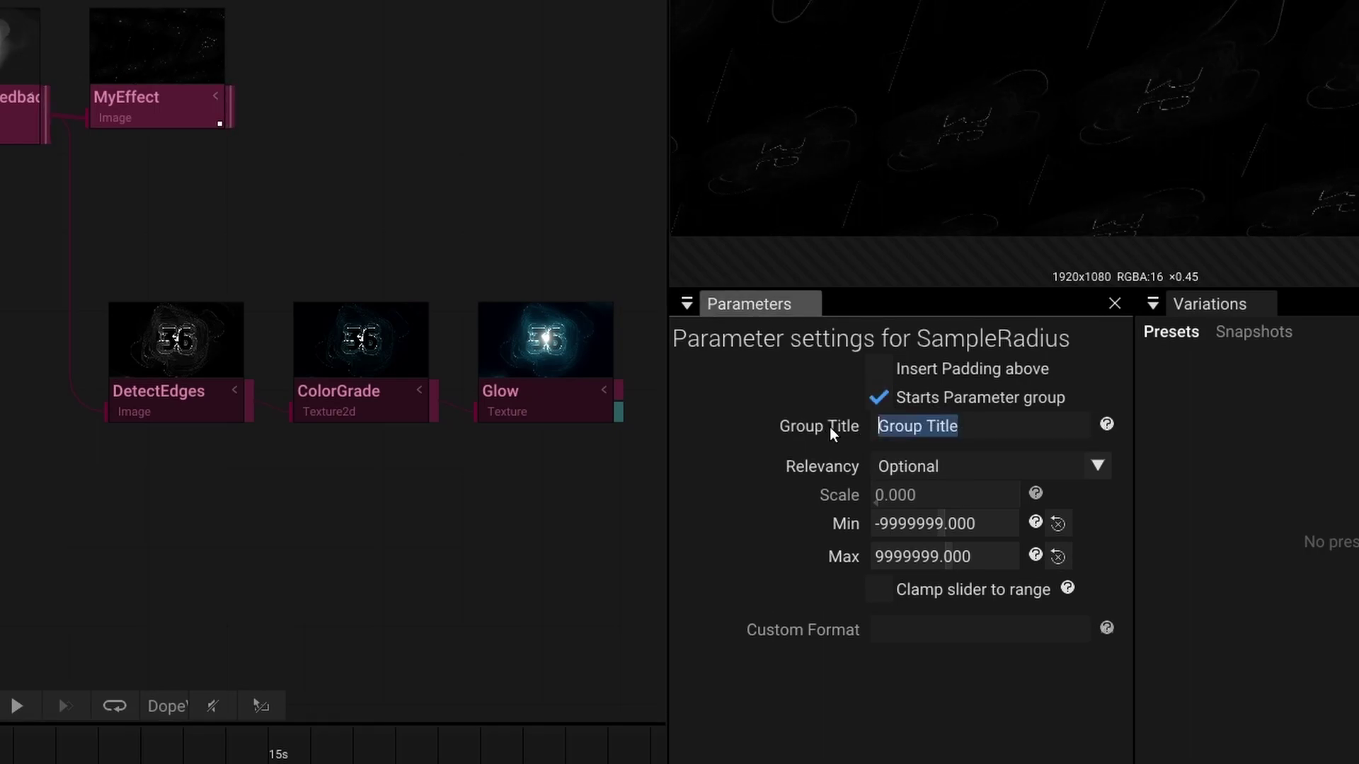
text(Original P)
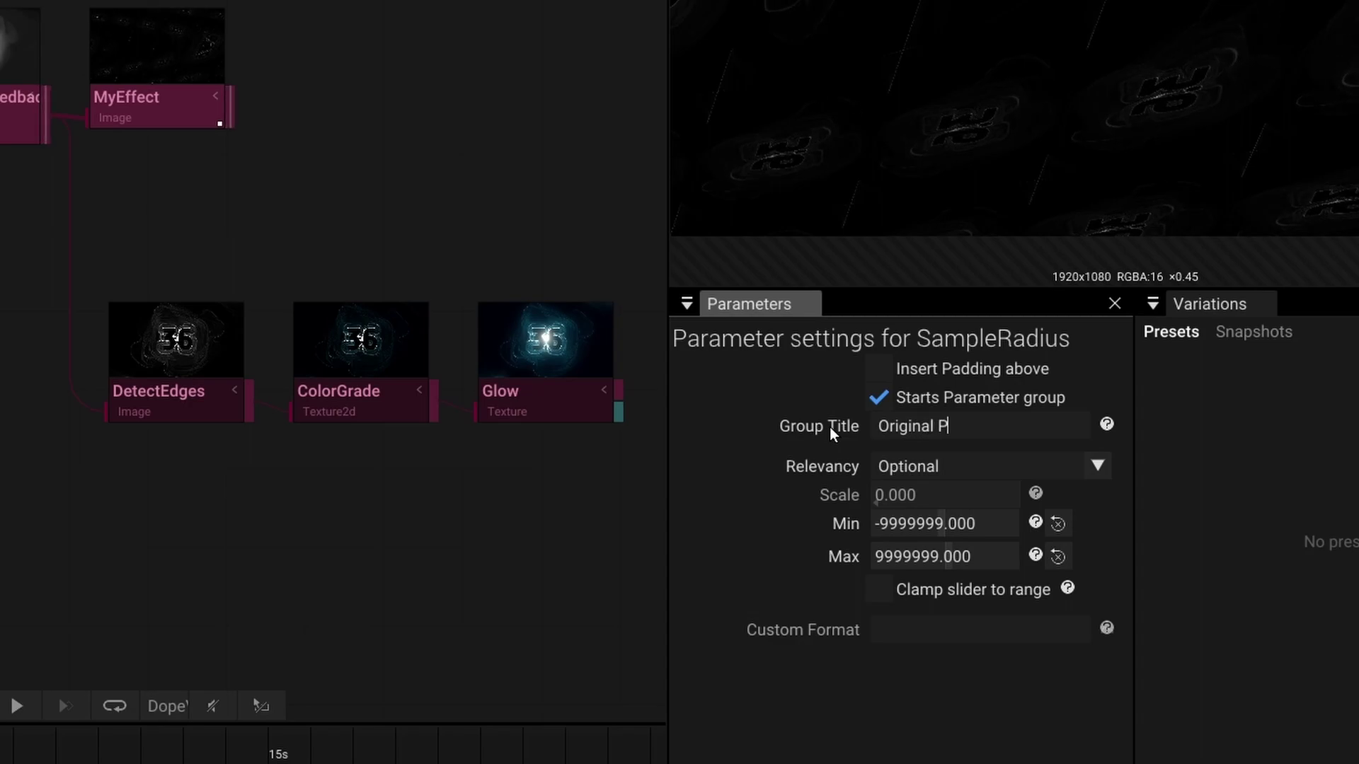
text(arams..)
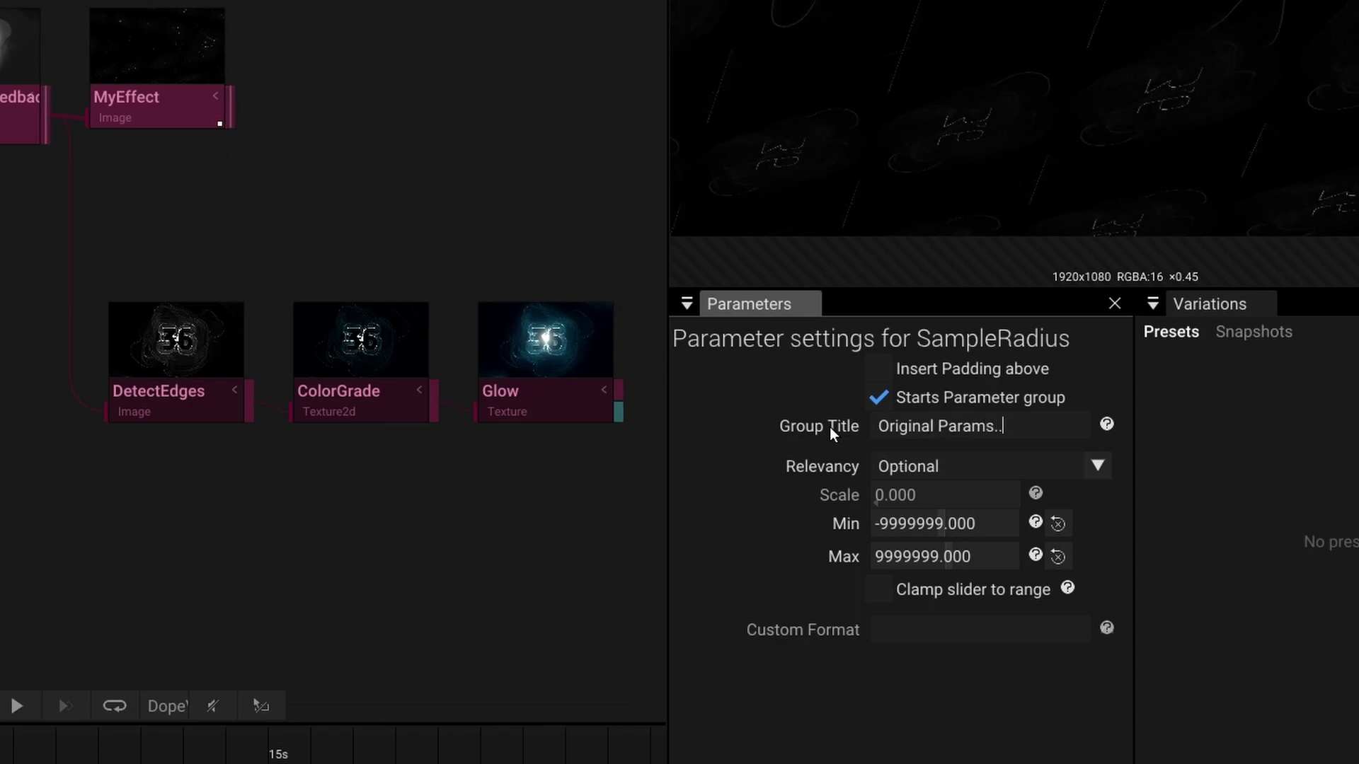
text(.)
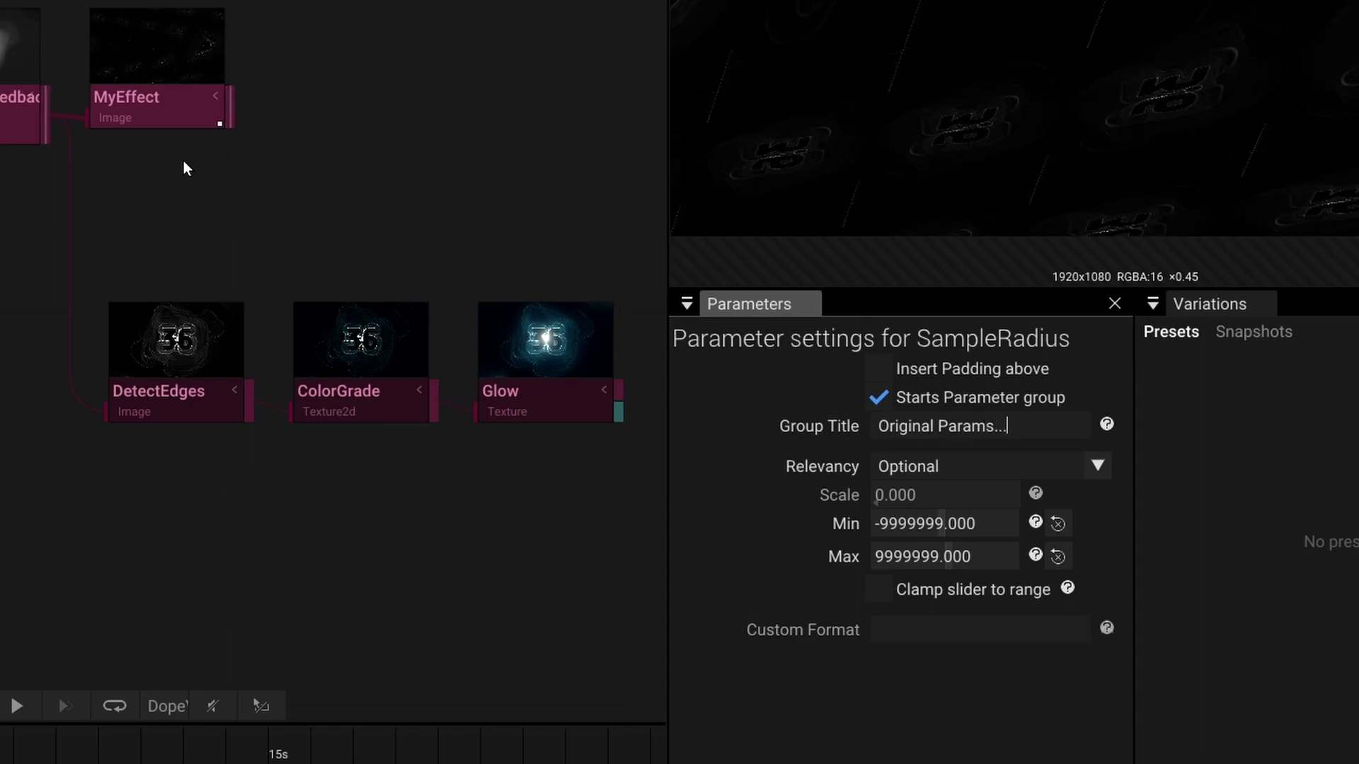
click(165, 117)
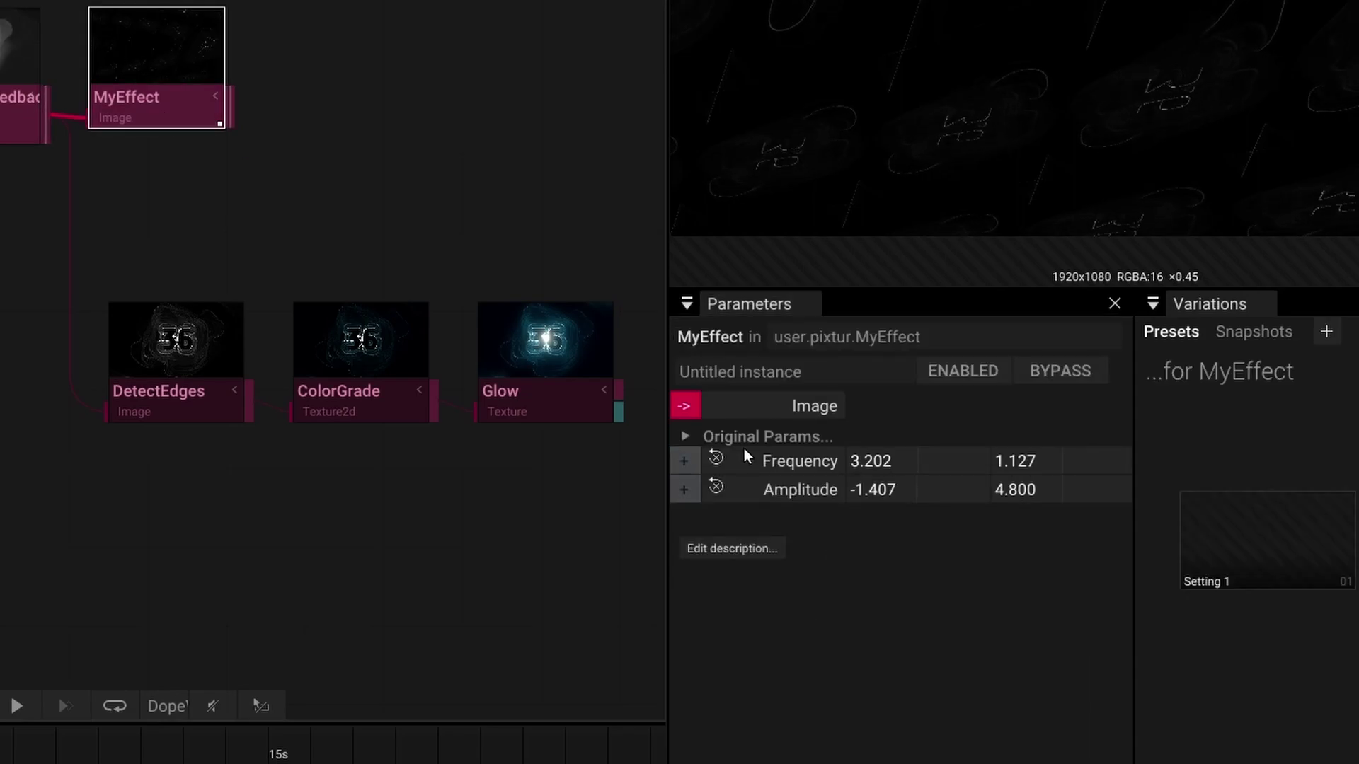
Step: Expand Original Params and make Frequency start a new parameter group titled 'Sine Options'
click(758, 436)
click(759, 436)
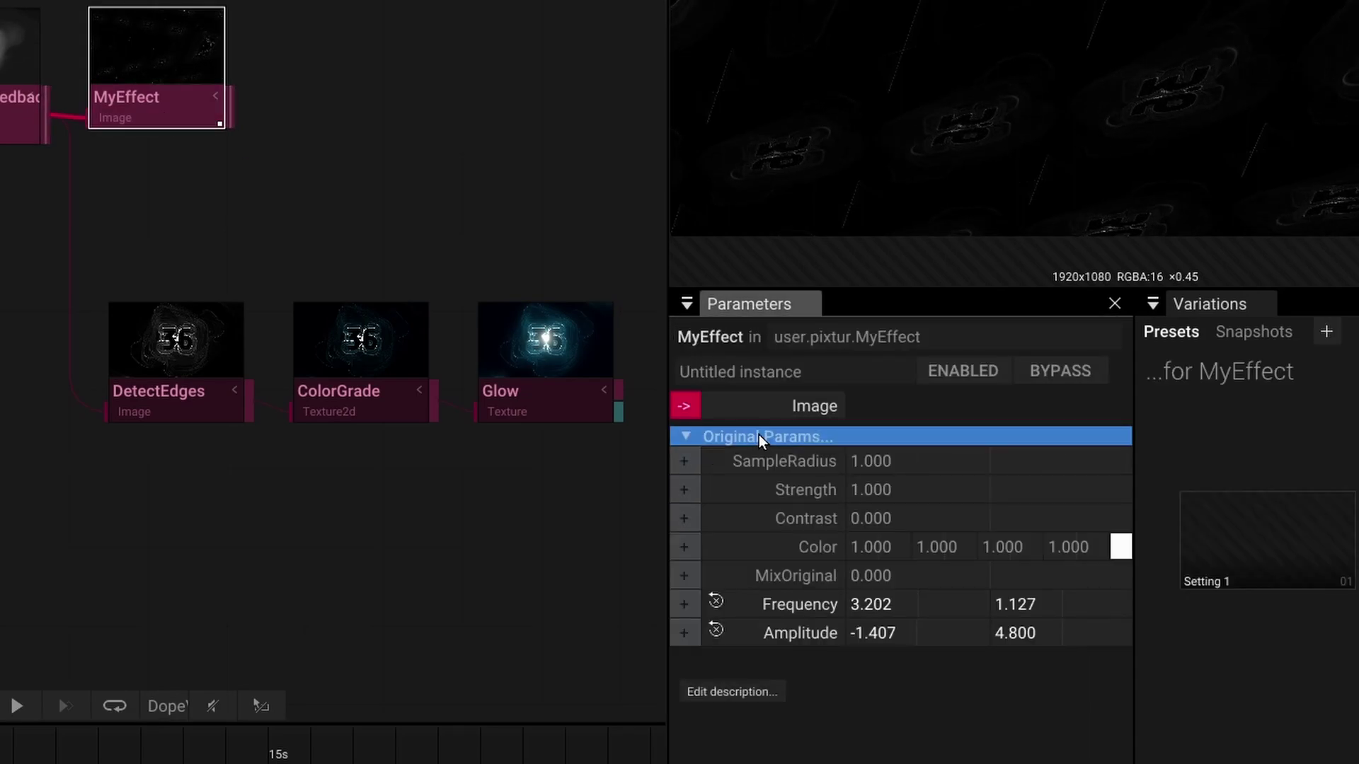
right_click(774, 597)
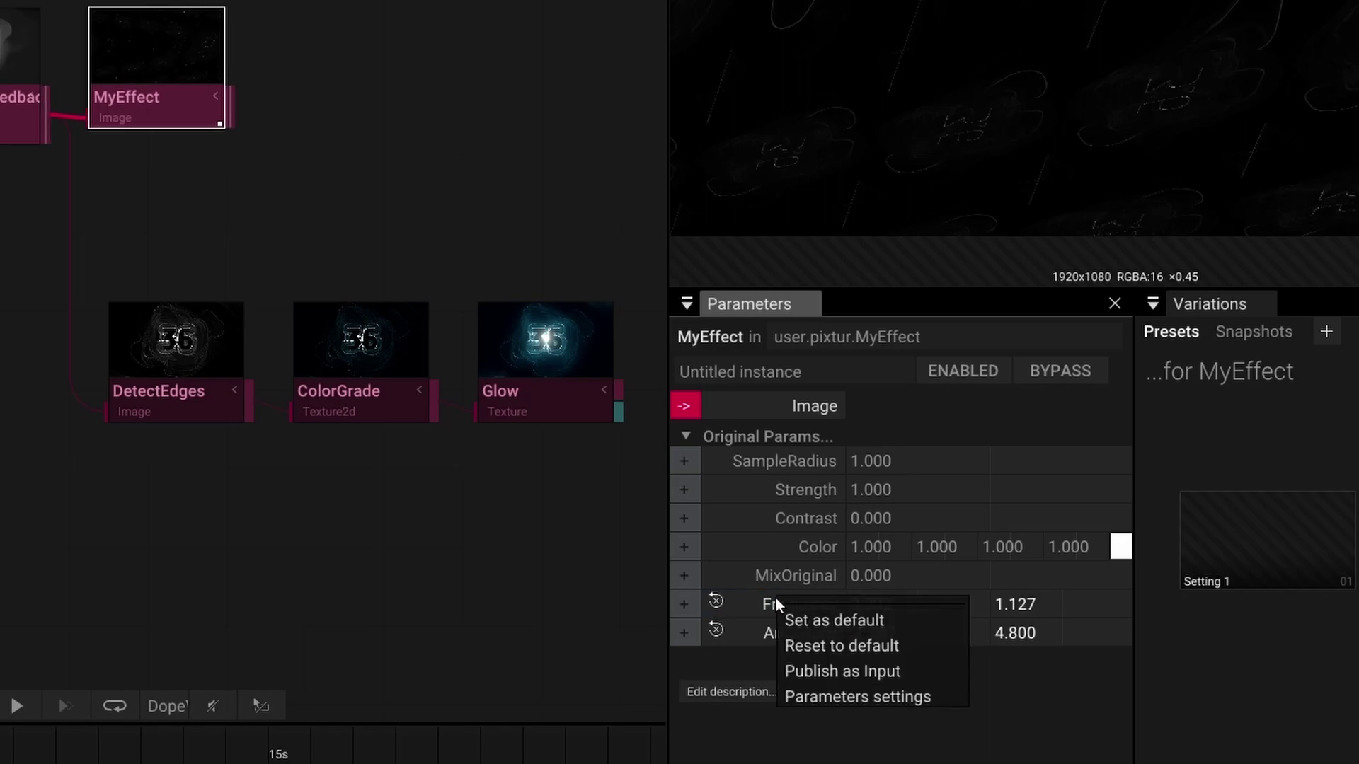
click(835, 698)
click(881, 401)
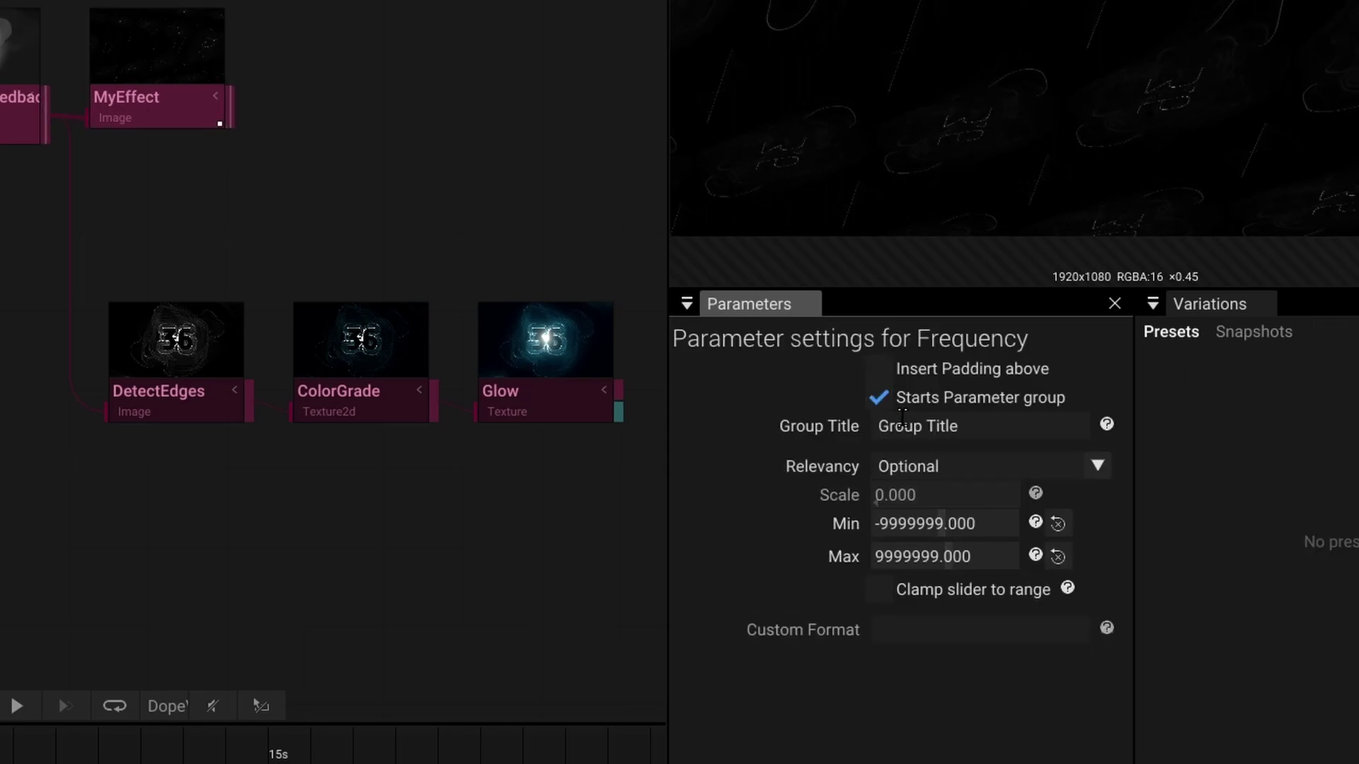
click(891, 426)
text(Sin)
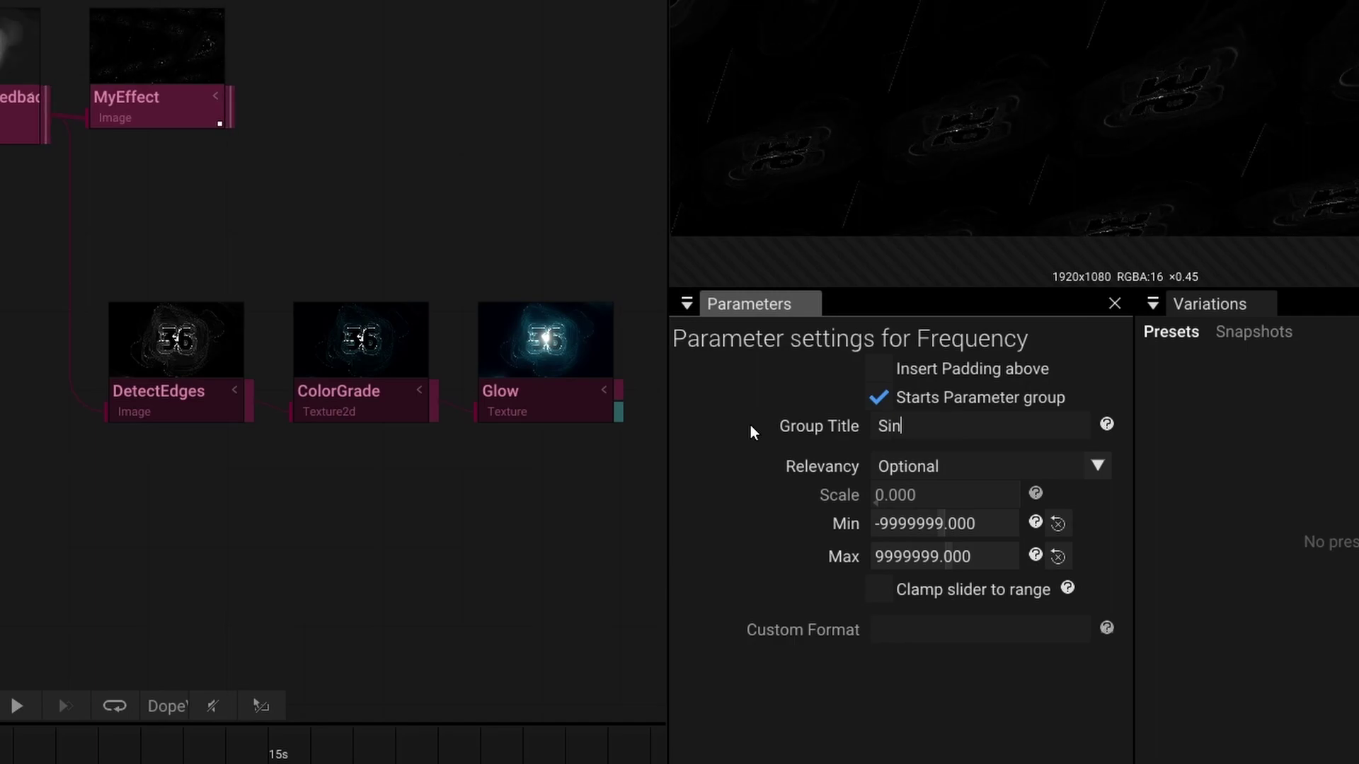
text(e Options)
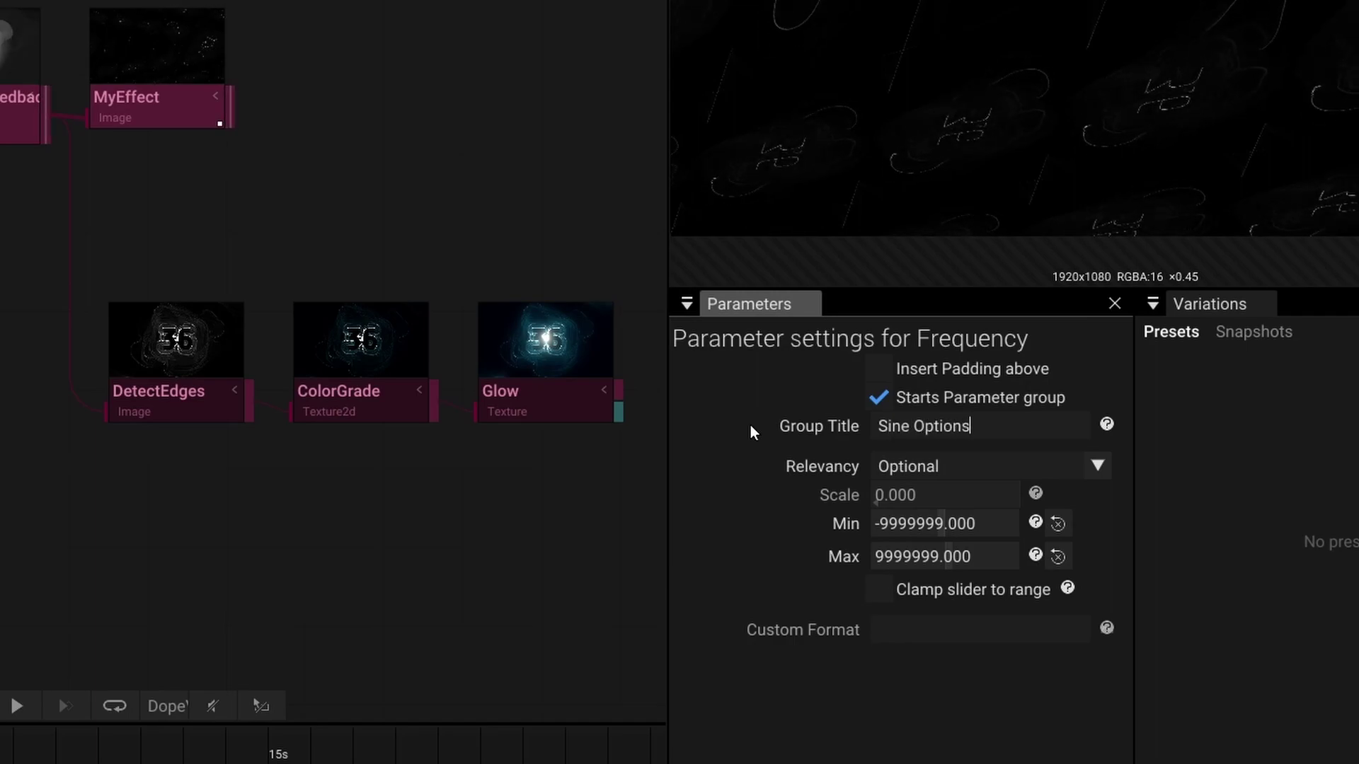
click(122, 104)
click(745, 600)
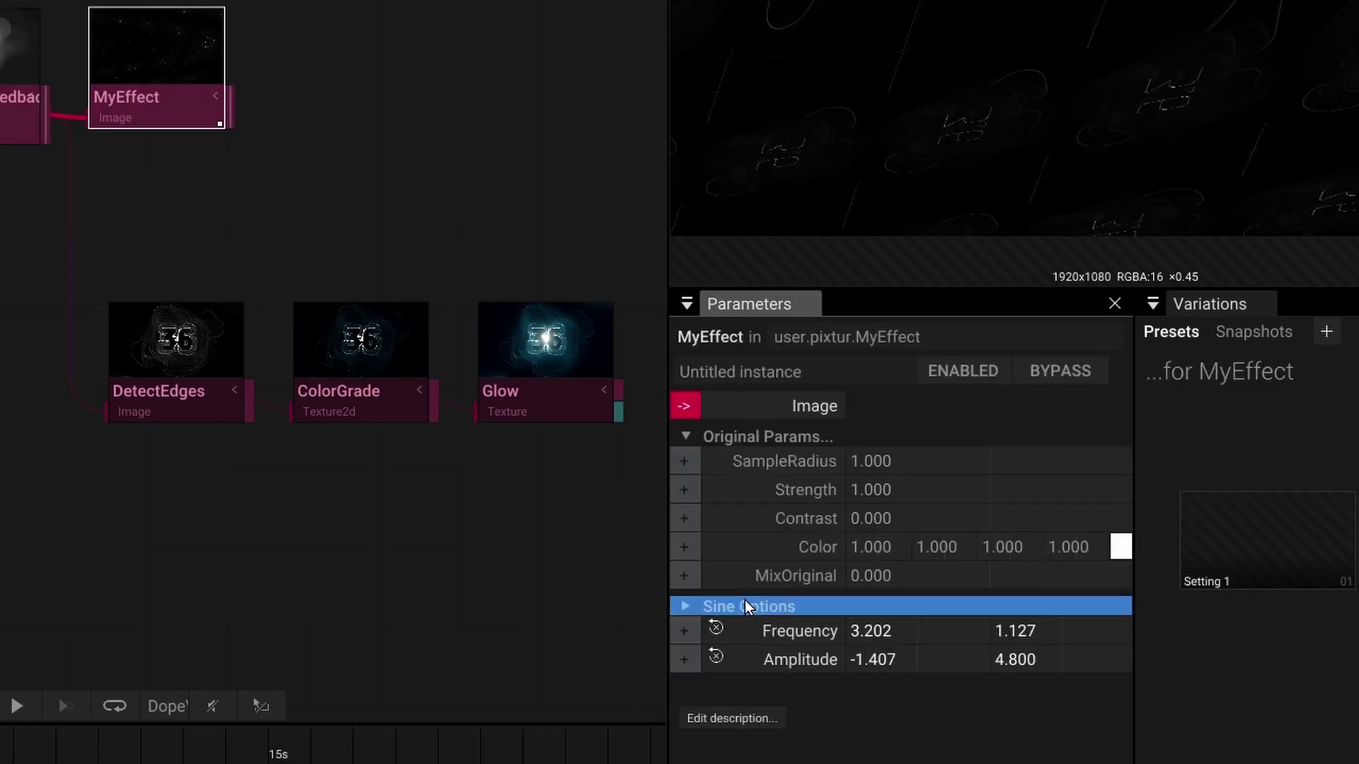
right_click(810, 660)
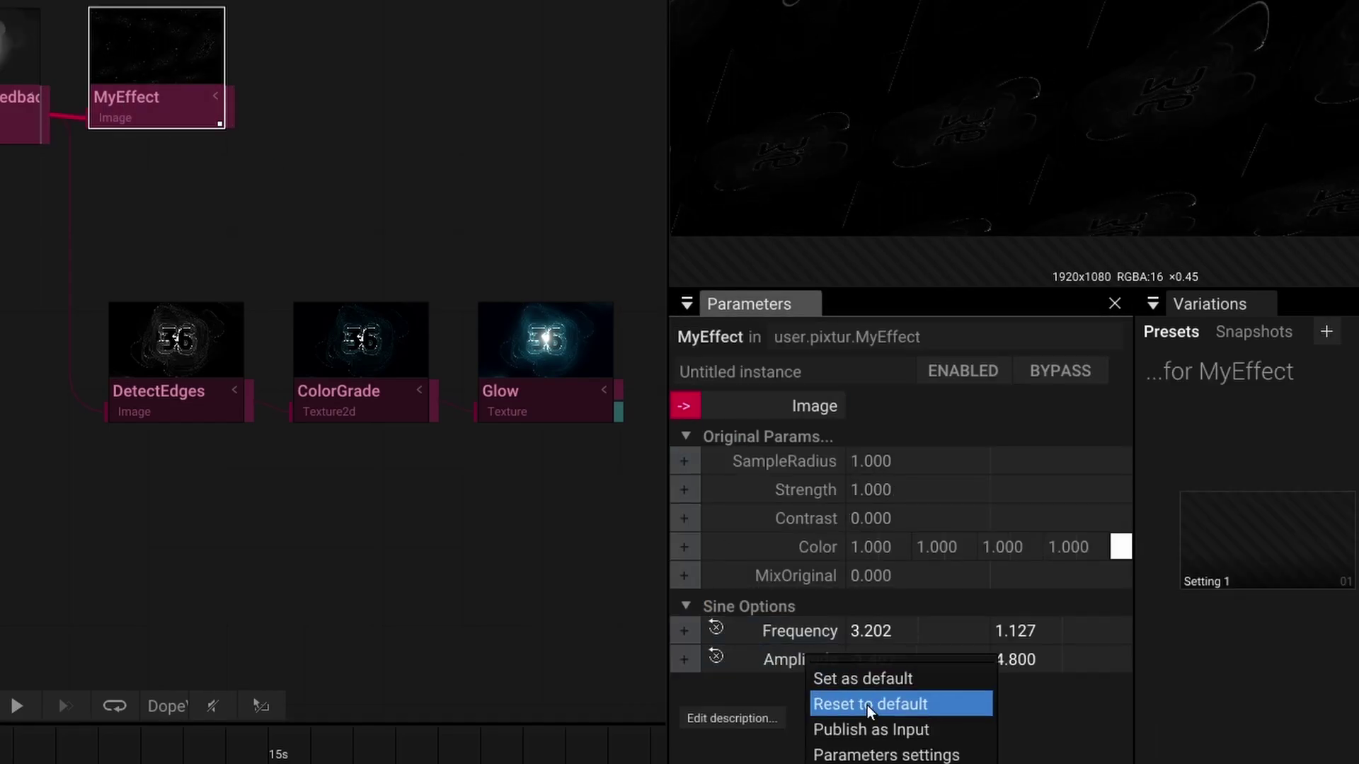
Step: Give Amplitude the custom display format '{0:0.000} x' and test-drag its value
click(876, 756)
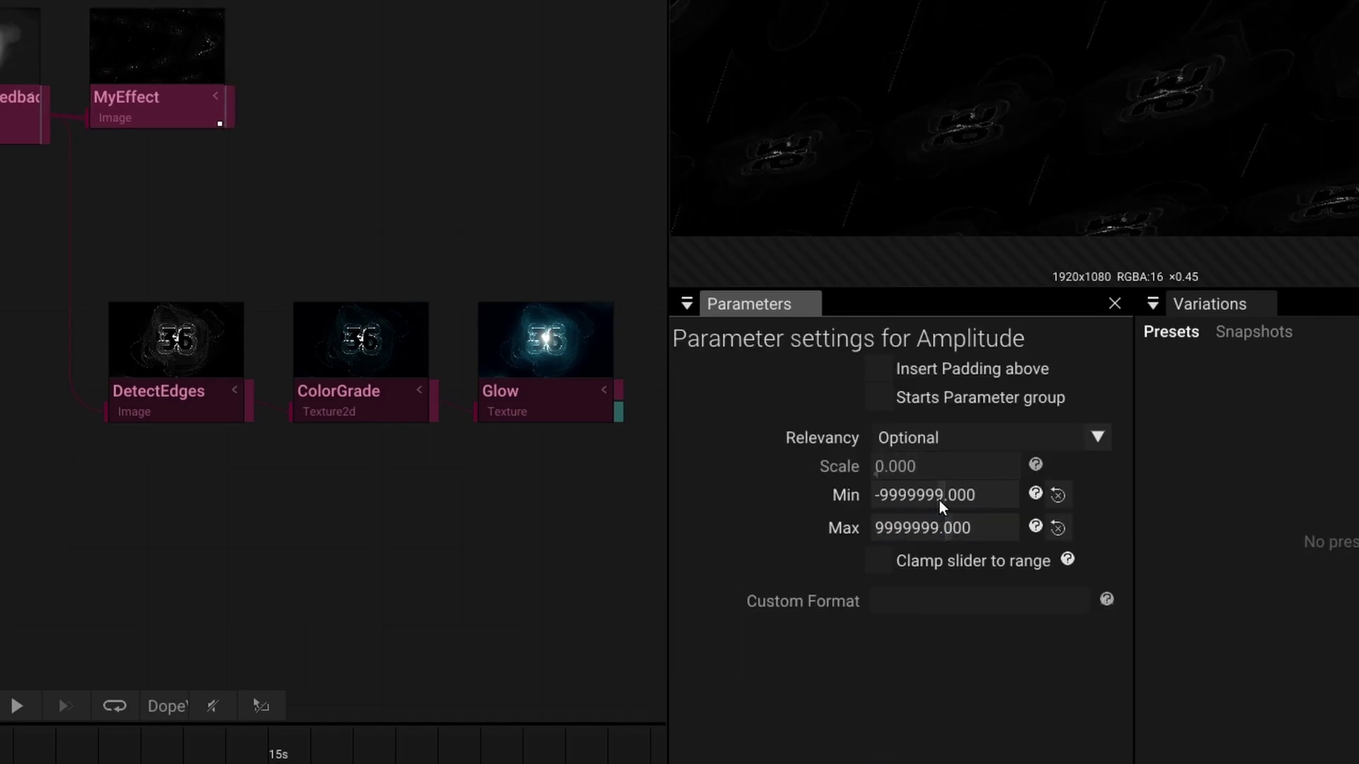
text({0:0.000} x)
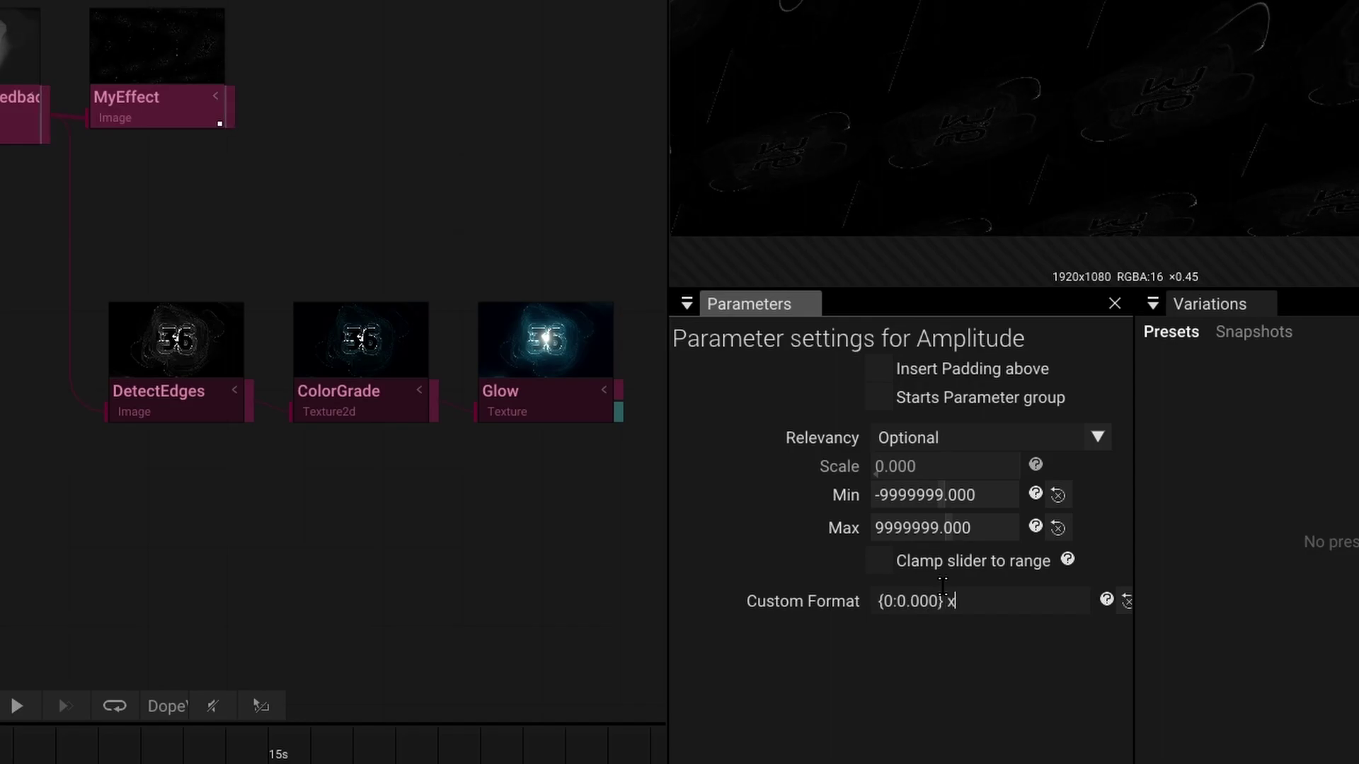
click(177, 108)
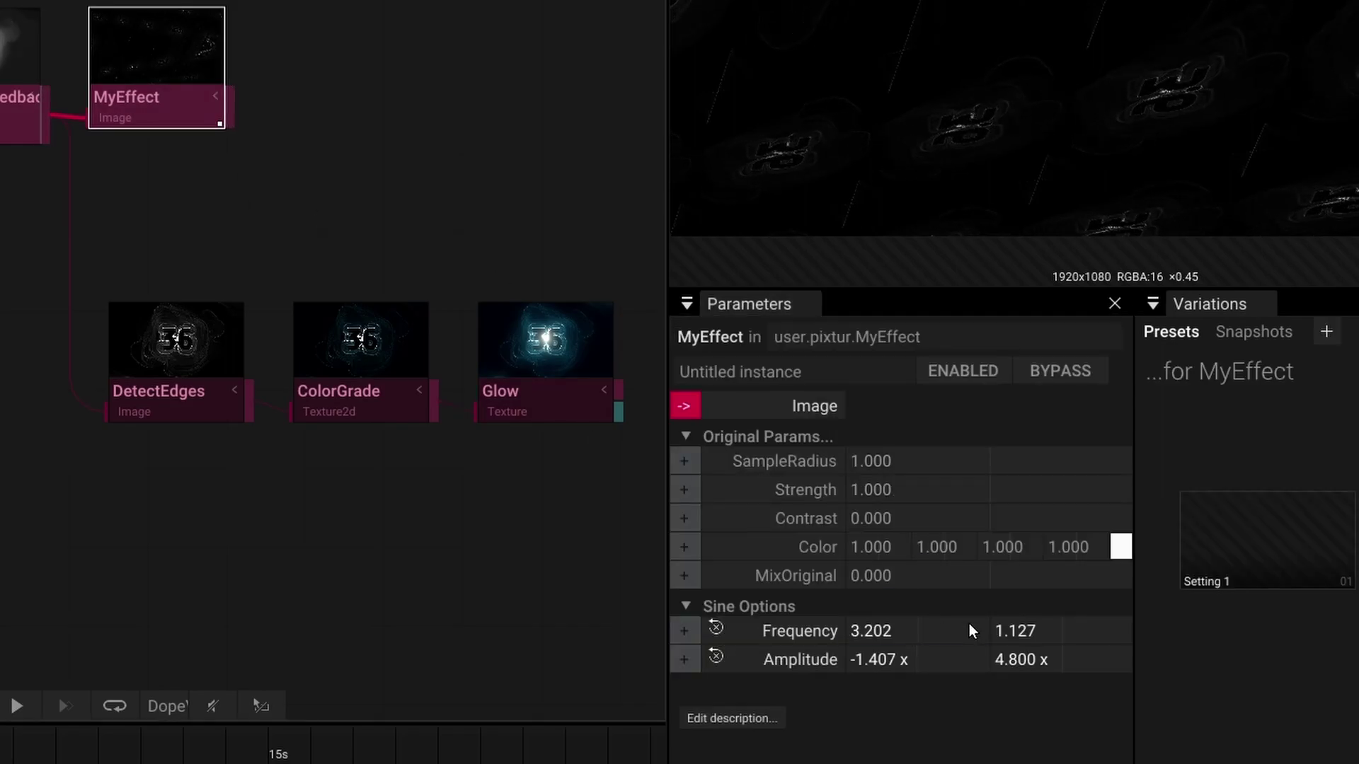
drag(924, 661, 936, 624)
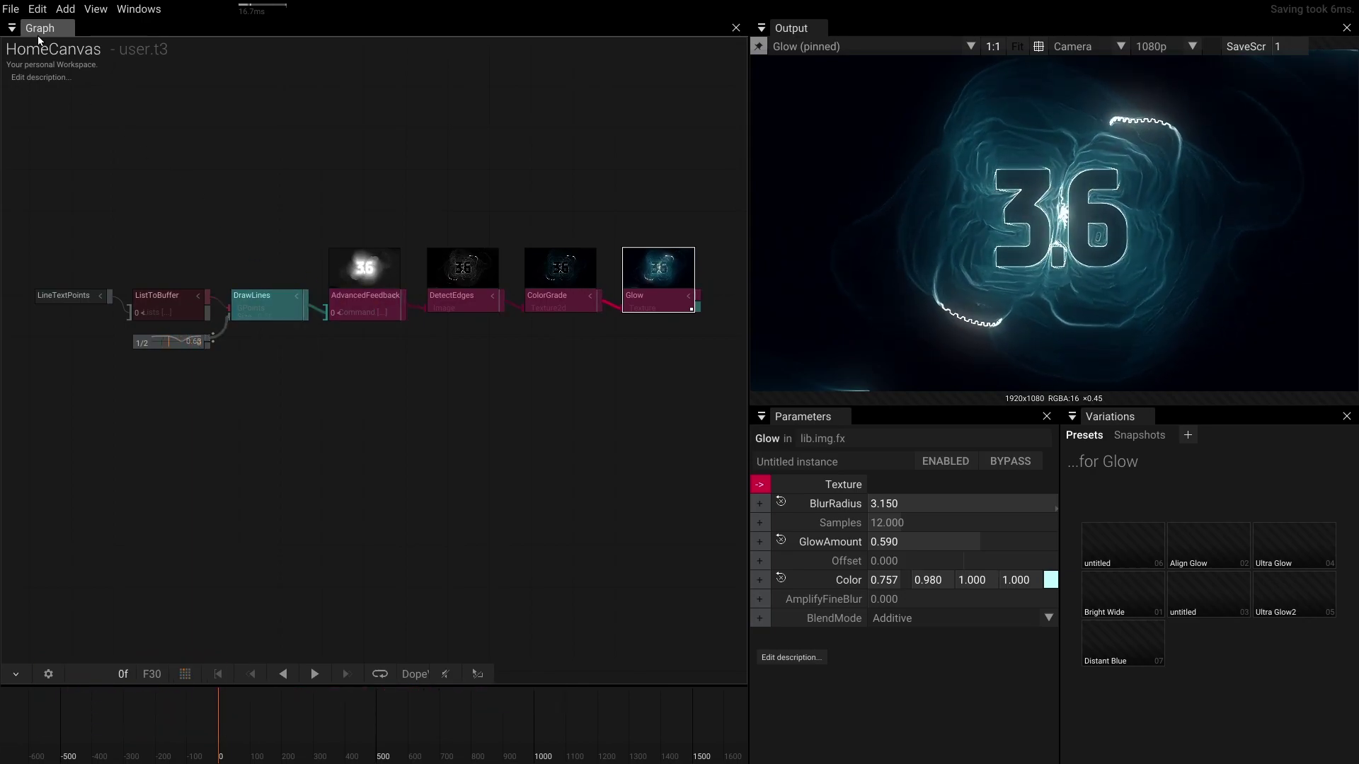
Step: Create the empty project AudioProject2 from File > New and open its graph
click(11, 9)
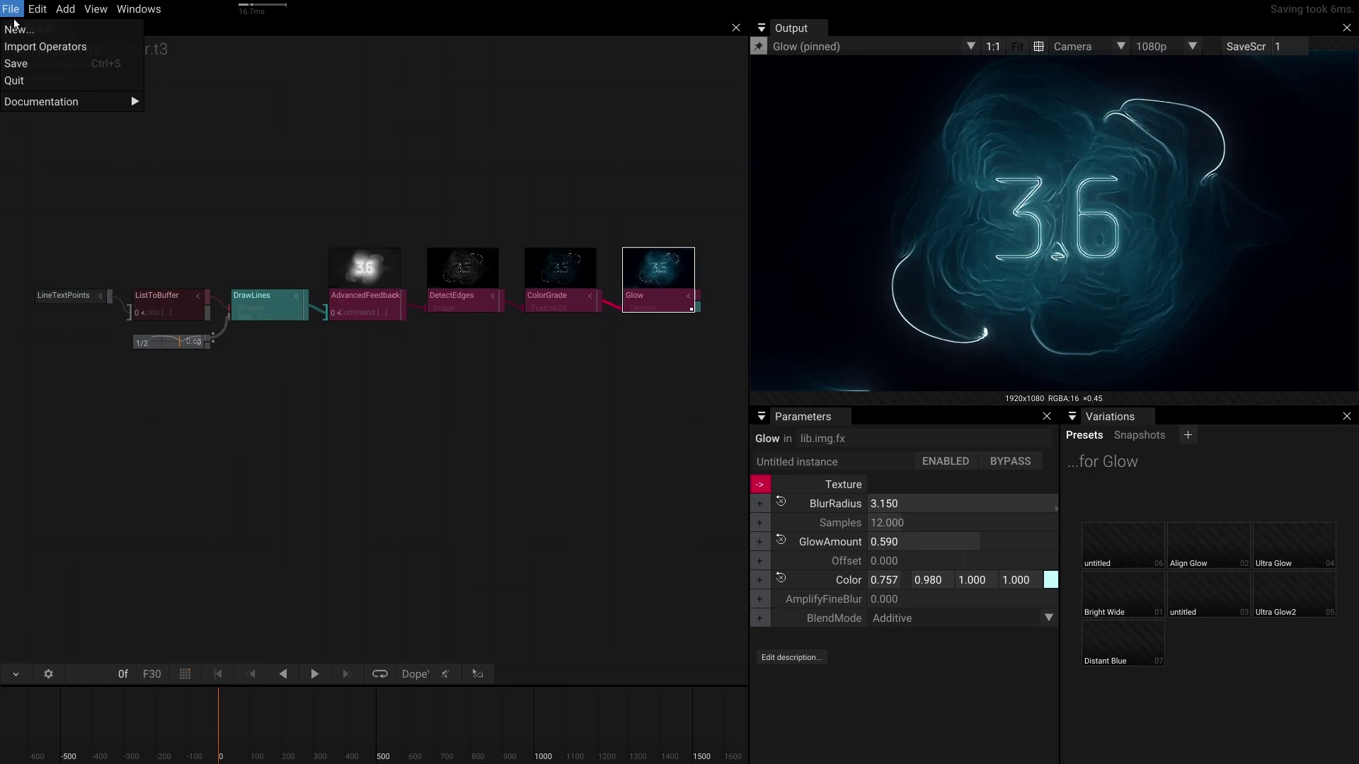
click(101, 31)
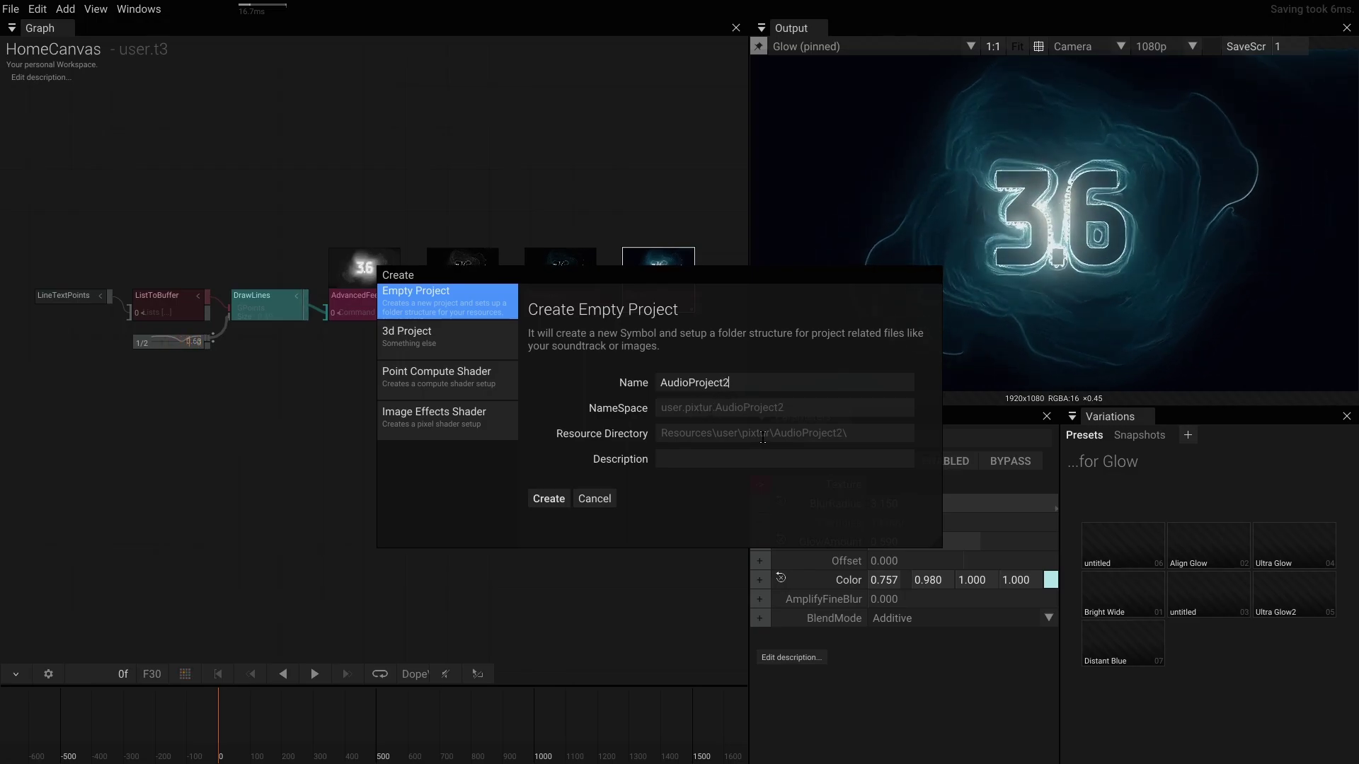
click(562, 504)
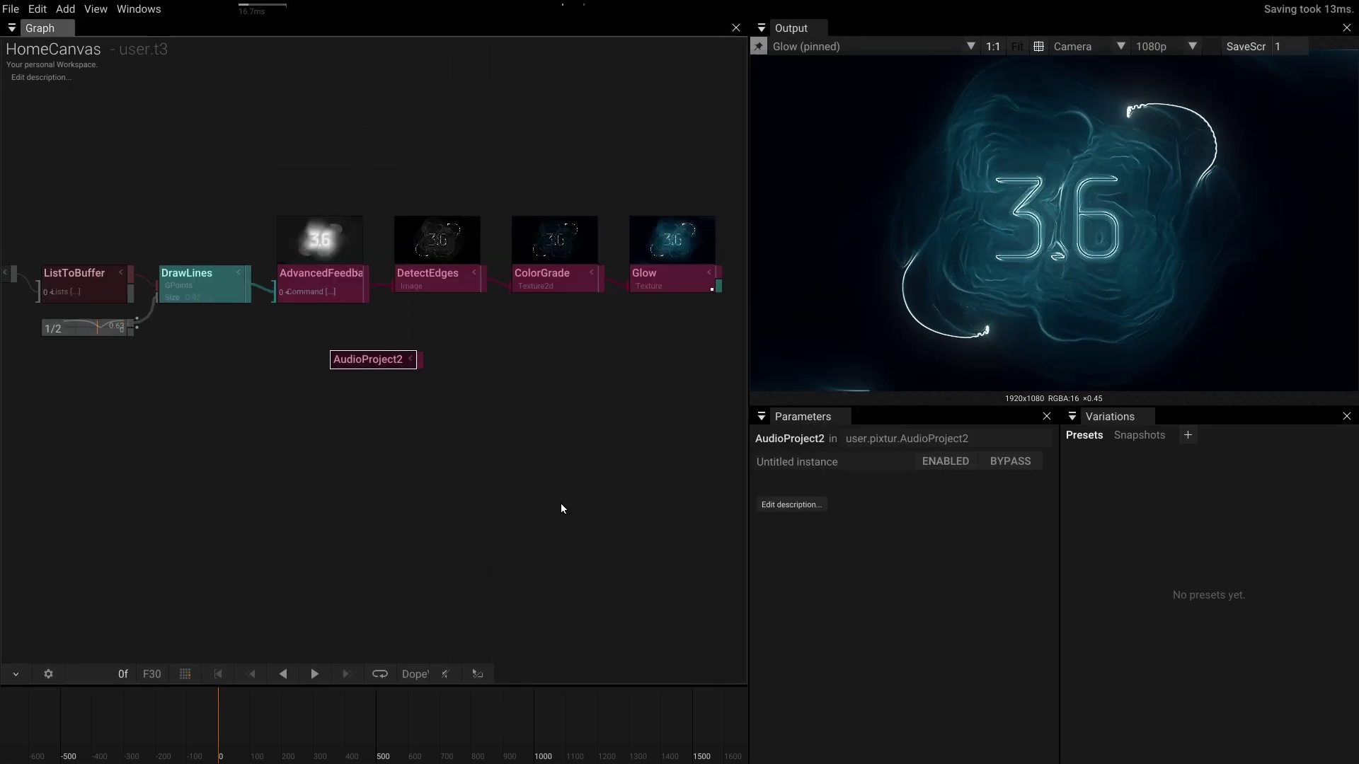
double_click(380, 365)
Step: Paste the copied LineTextPoints-to-Glow node chain into AudioProject2
scroll(375, 409, down, 4)
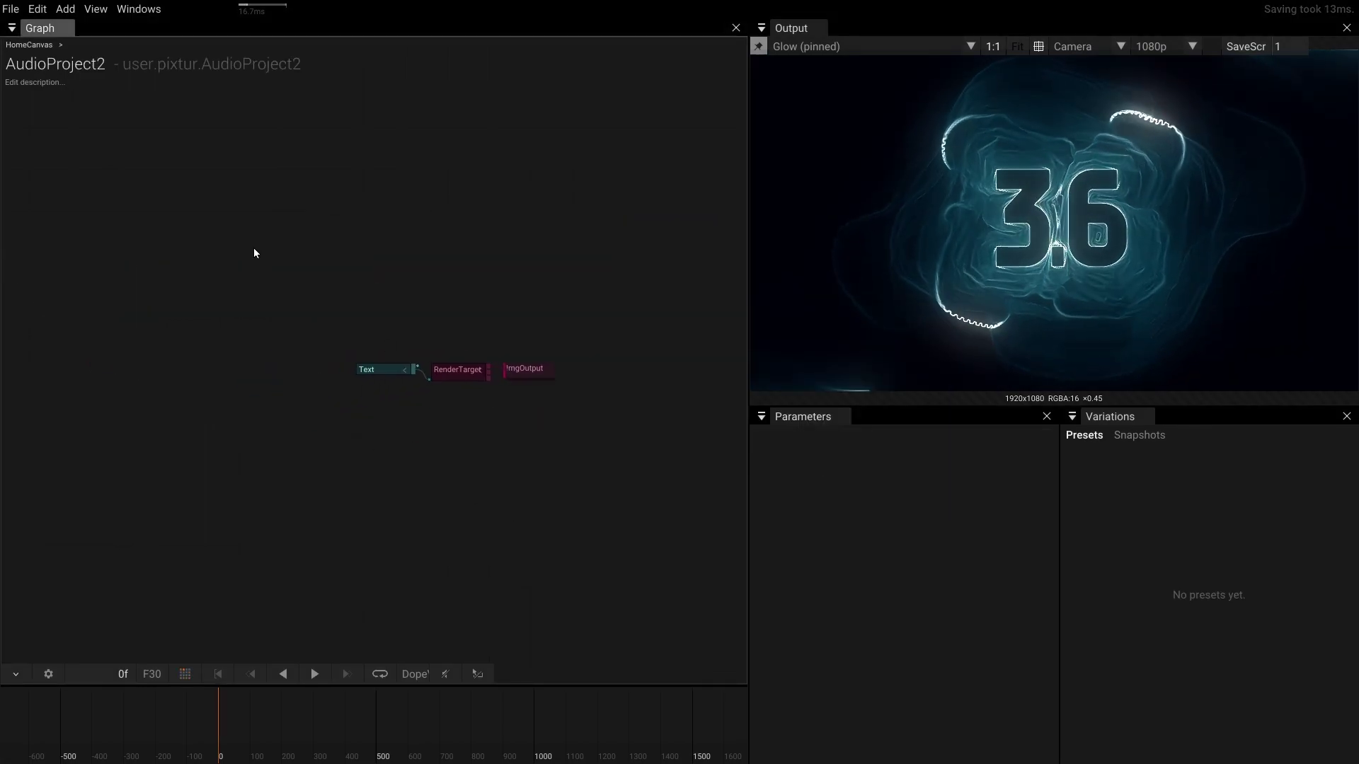
key(ctrl+v)
drag(610, 198, 491, 241)
Step: Give AudioProject2 its own playback settings using the project soundtrack as audio source
click(50, 676)
drag(213, 426, 318, 311)
click(175, 334)
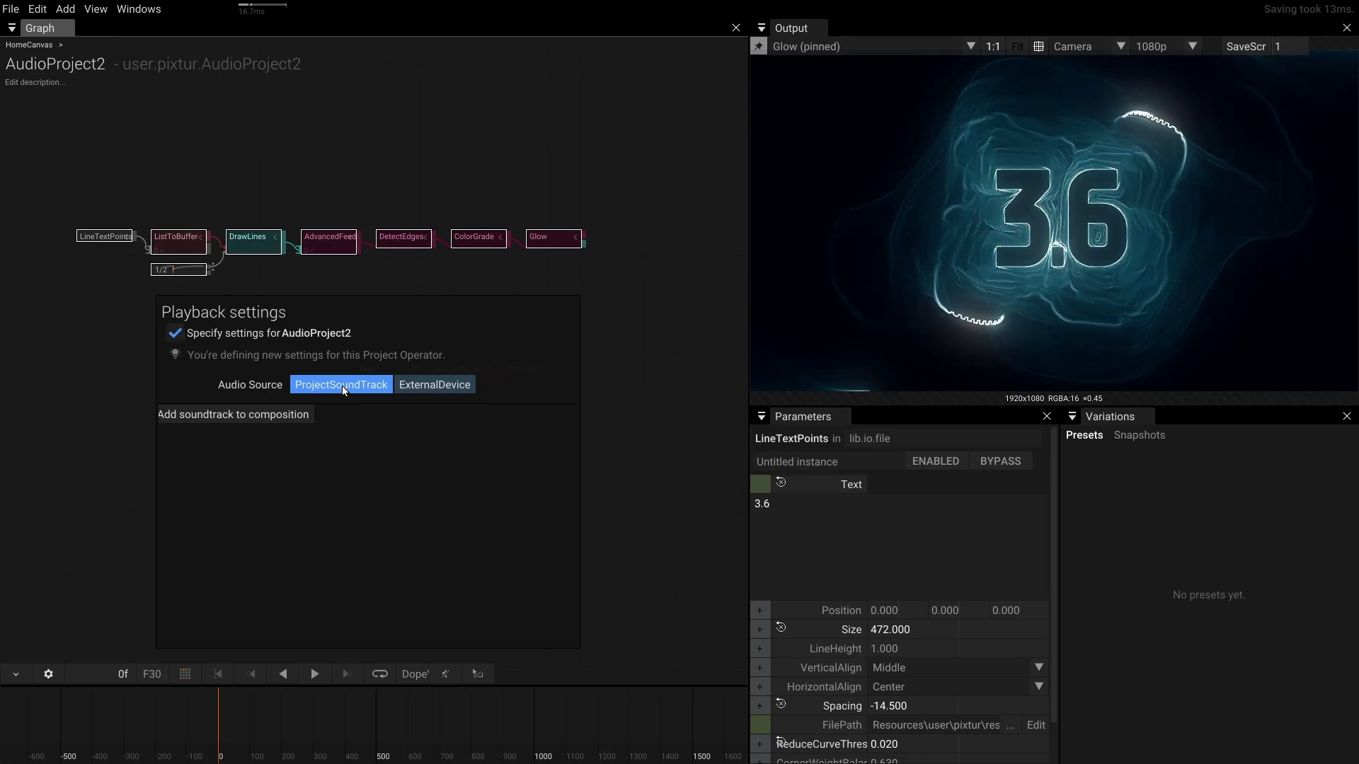
click(430, 388)
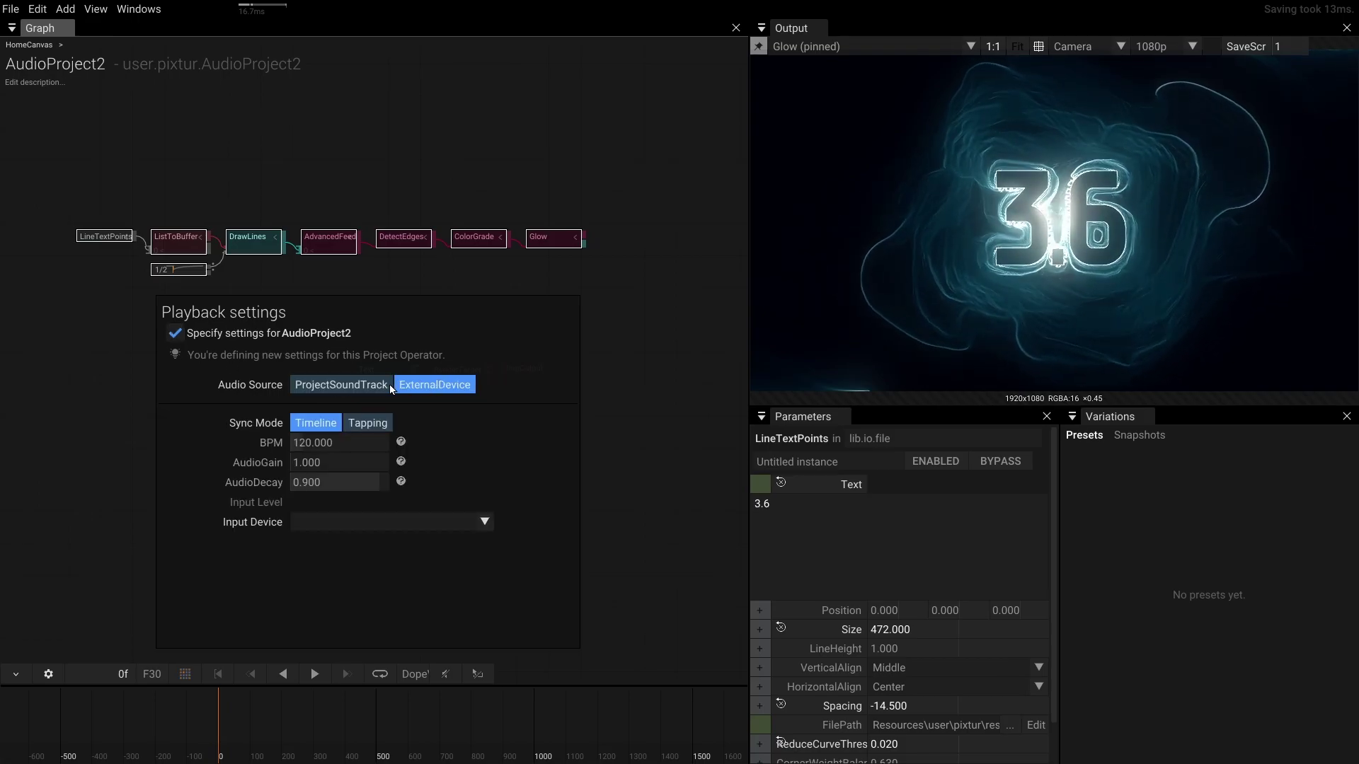
click(305, 386)
Step: Add synthjam.mp3 as the soundtrack and set its offset to -0.990
click(211, 419)
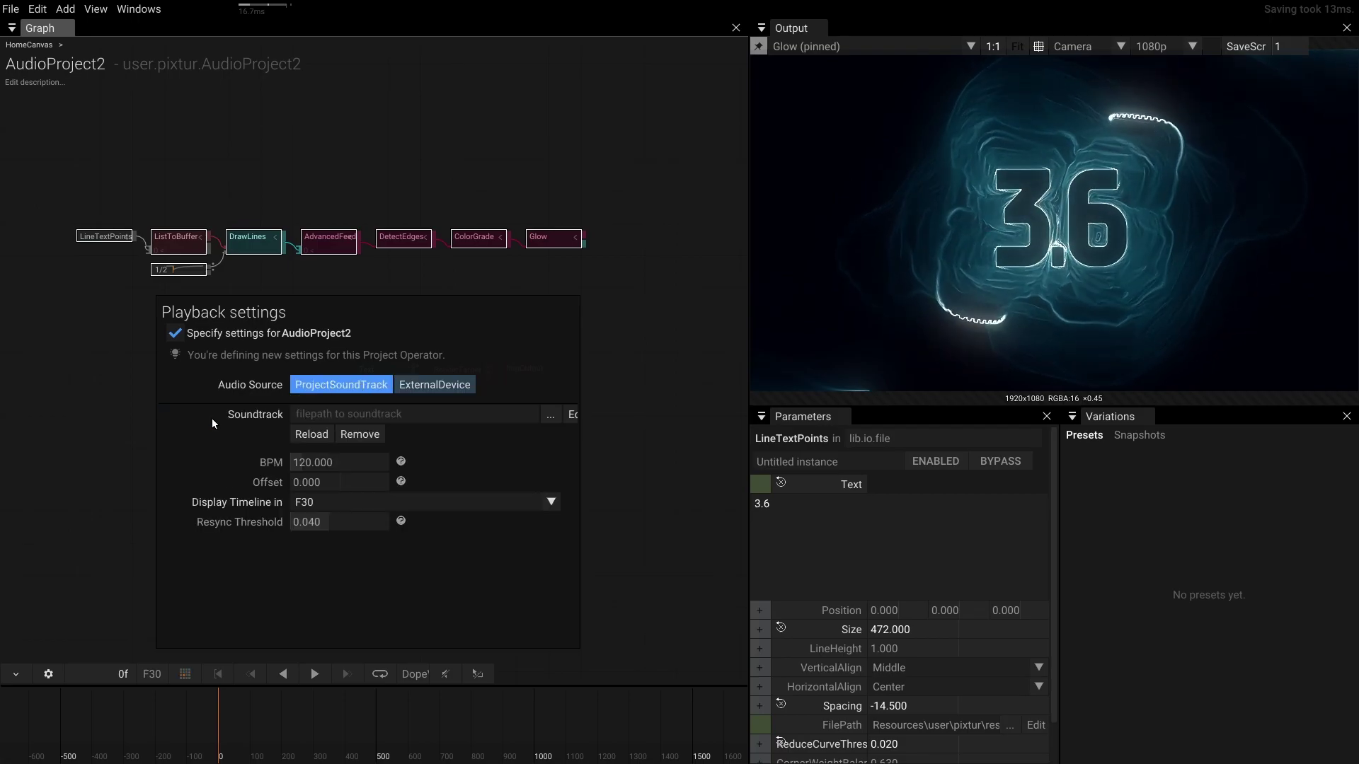
click(550, 416)
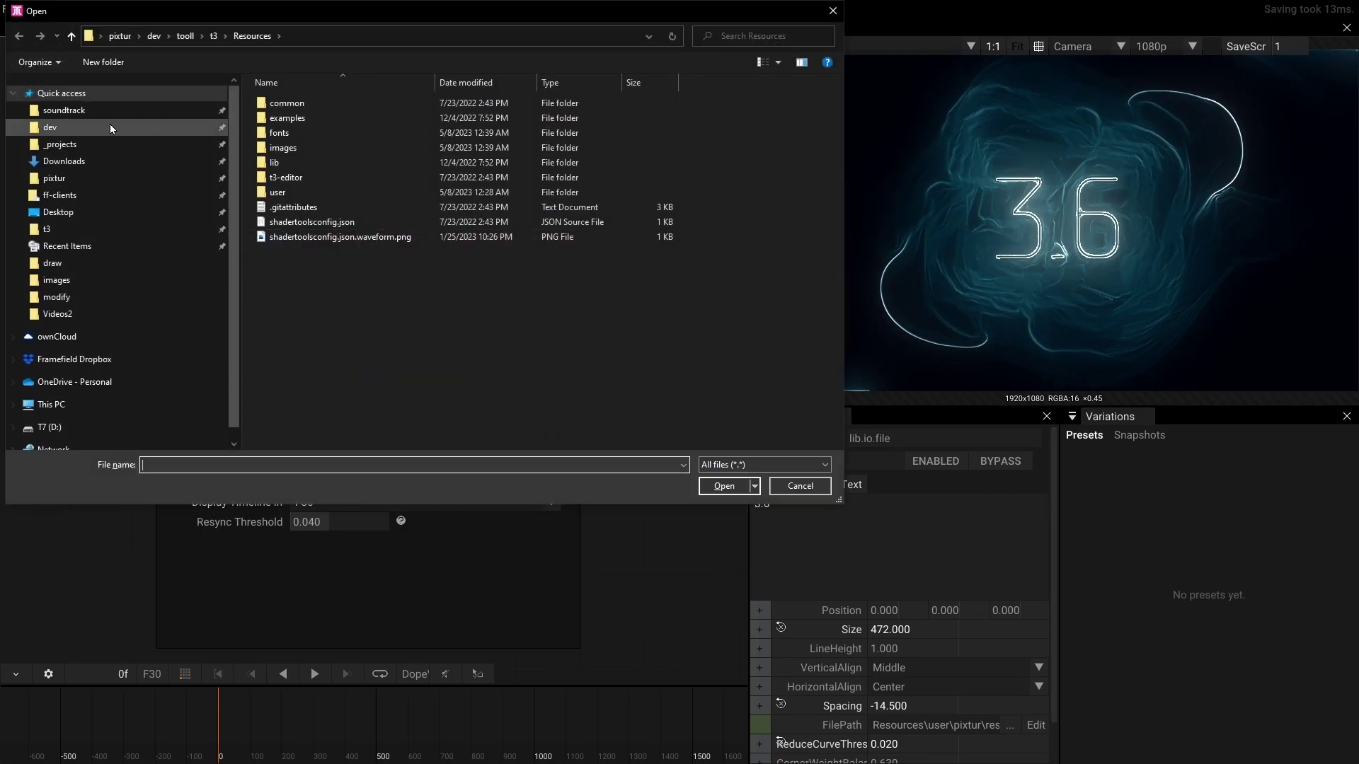
click(90, 106)
double_click(310, 113)
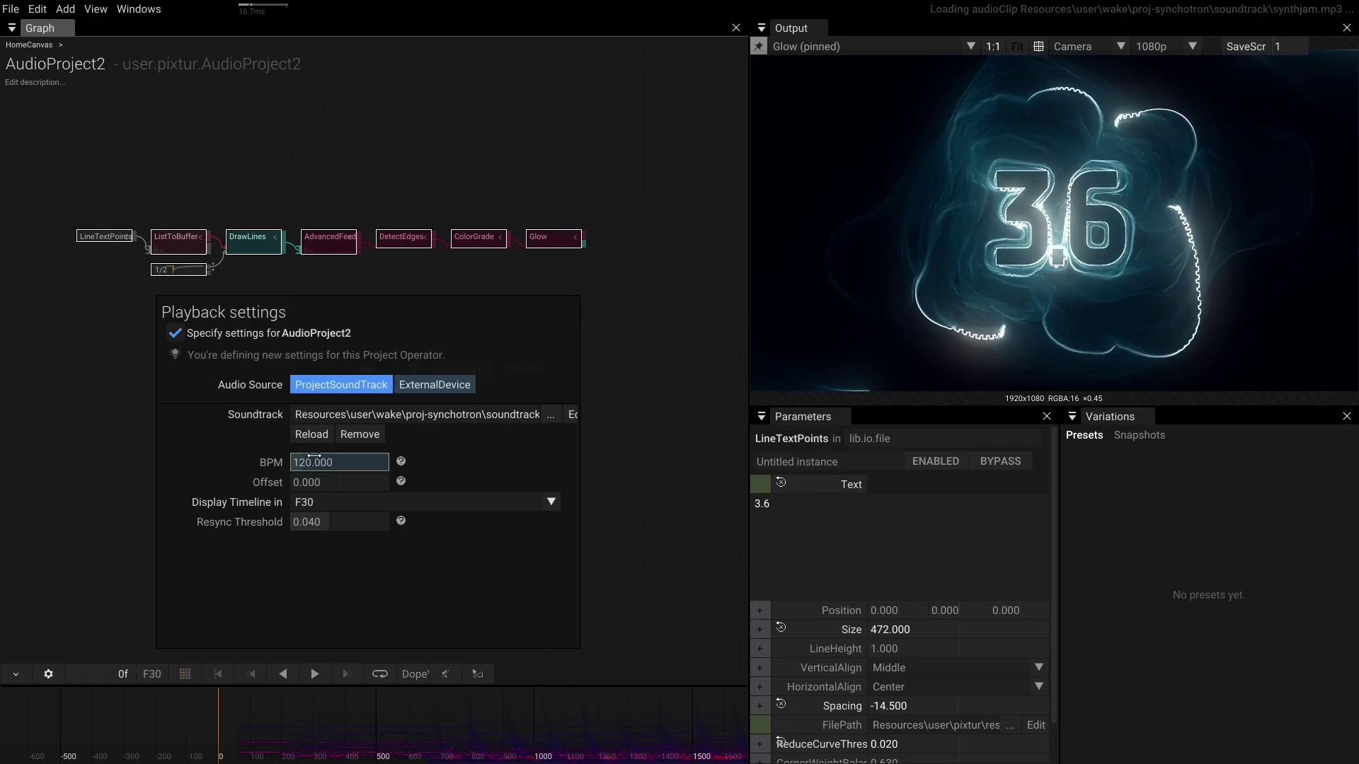
drag(313, 458, 328, 537)
Step: Set Display Timeline to Secs
click(343, 508)
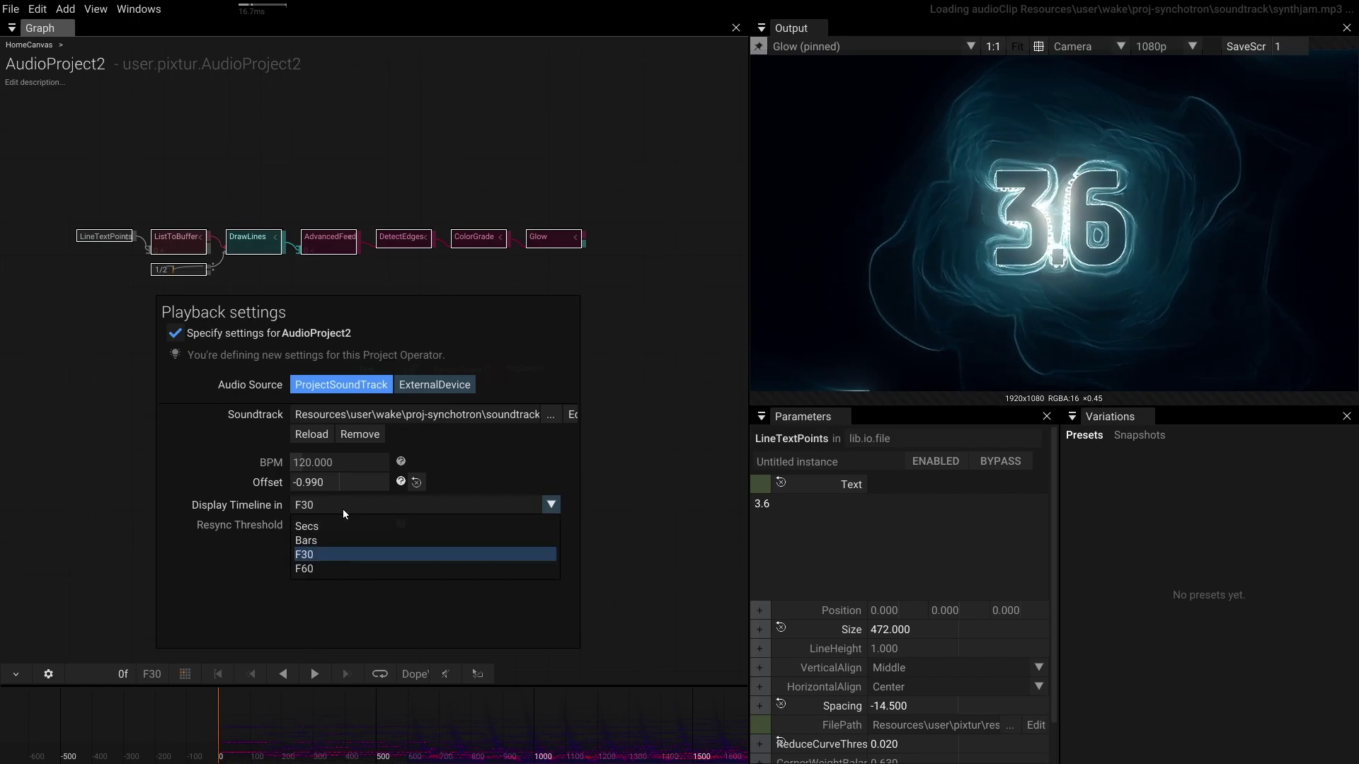
click(336, 540)
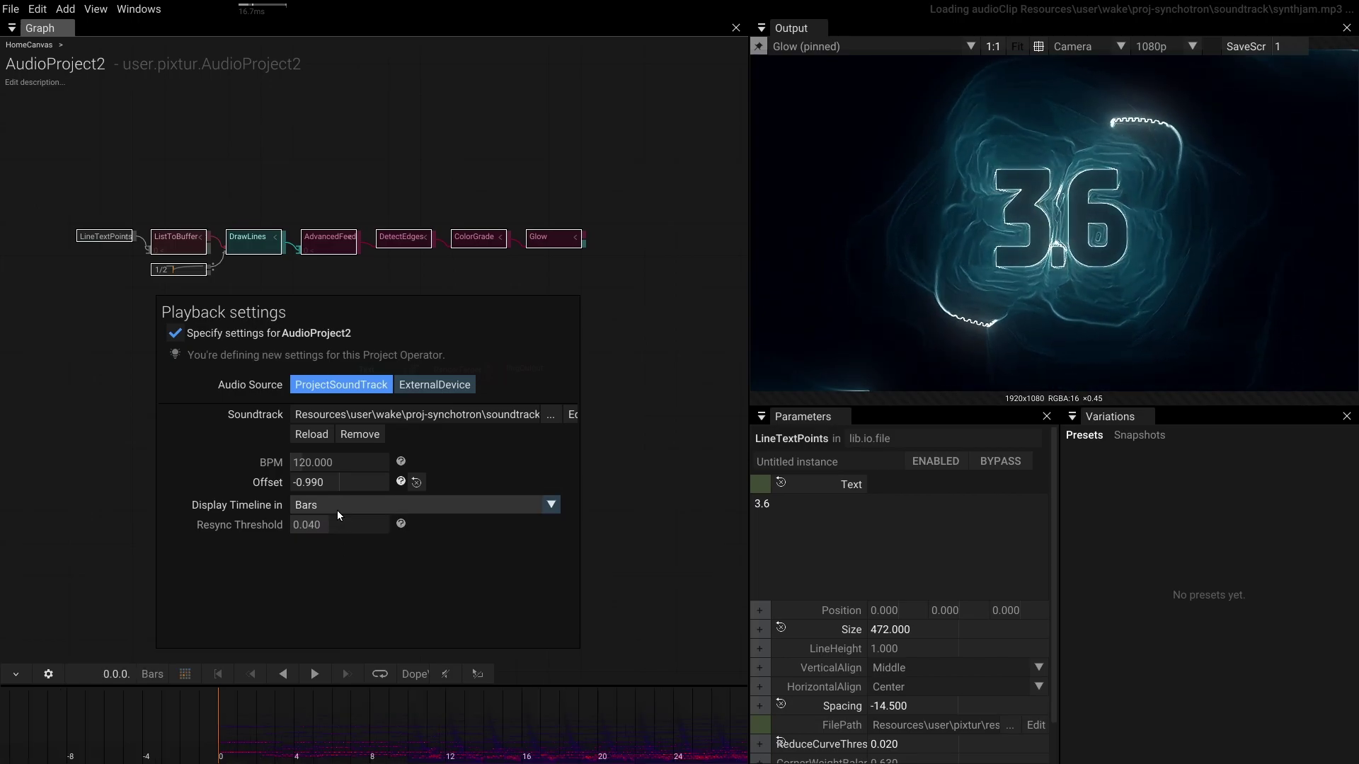
click(336, 509)
click(333, 525)
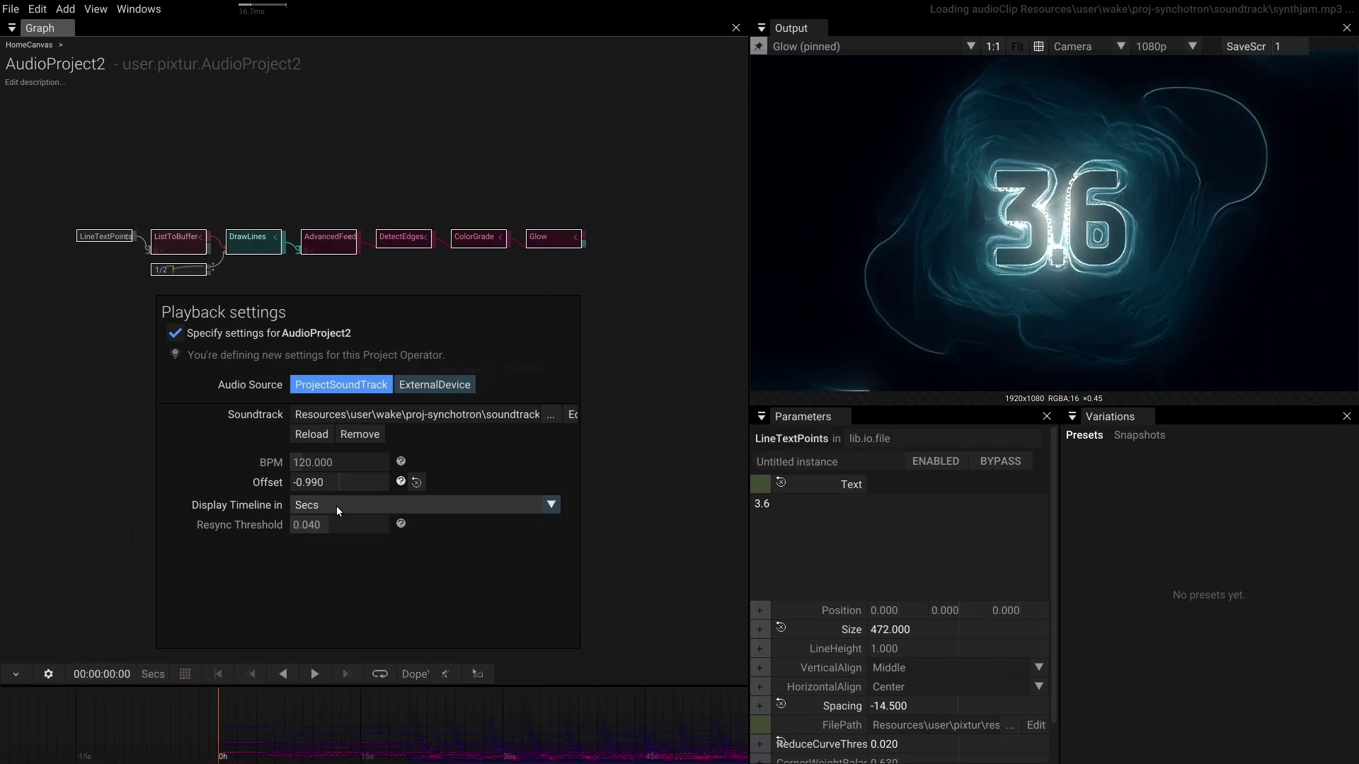
Step: Use the T-Bone (SC420 USB Microphone) external device as audio, with Tapping sync at 60 BPM
click(445, 385)
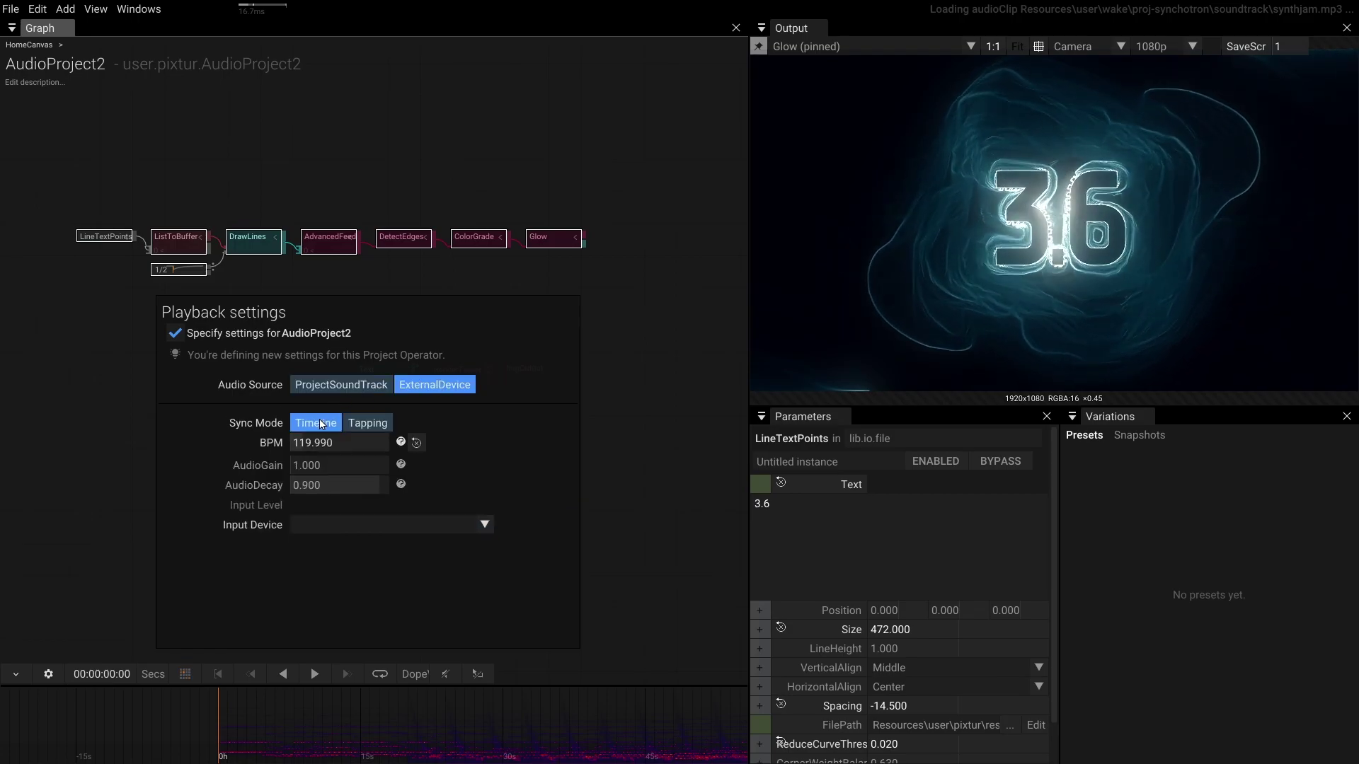
click(419, 443)
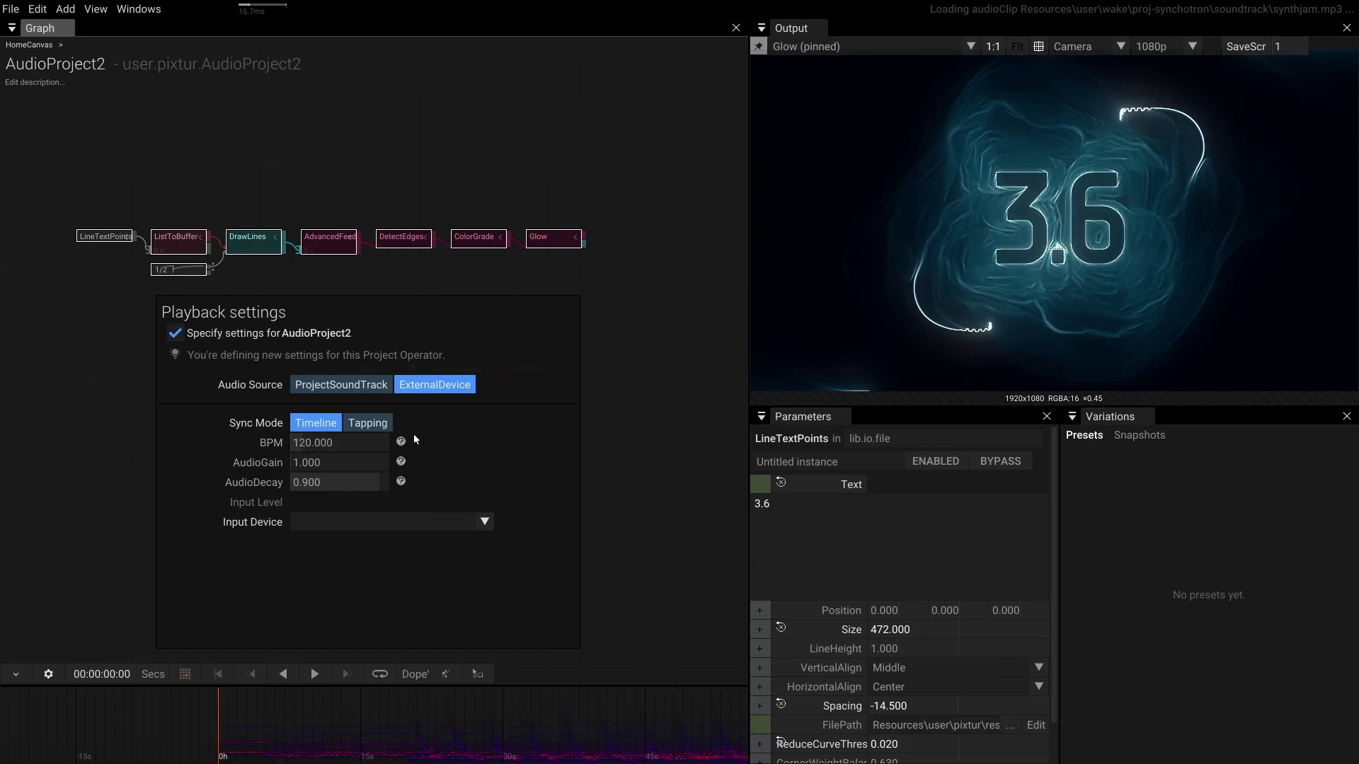
click(362, 422)
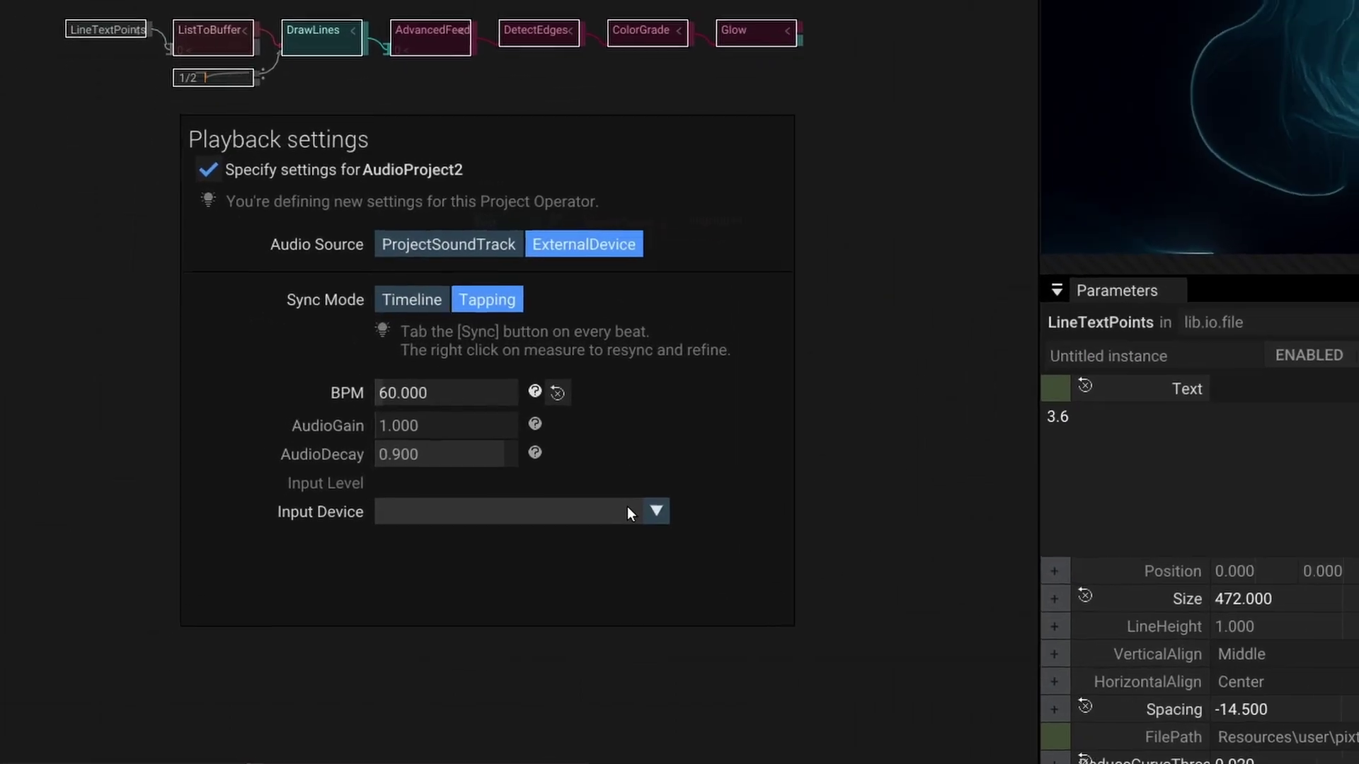
click(629, 510)
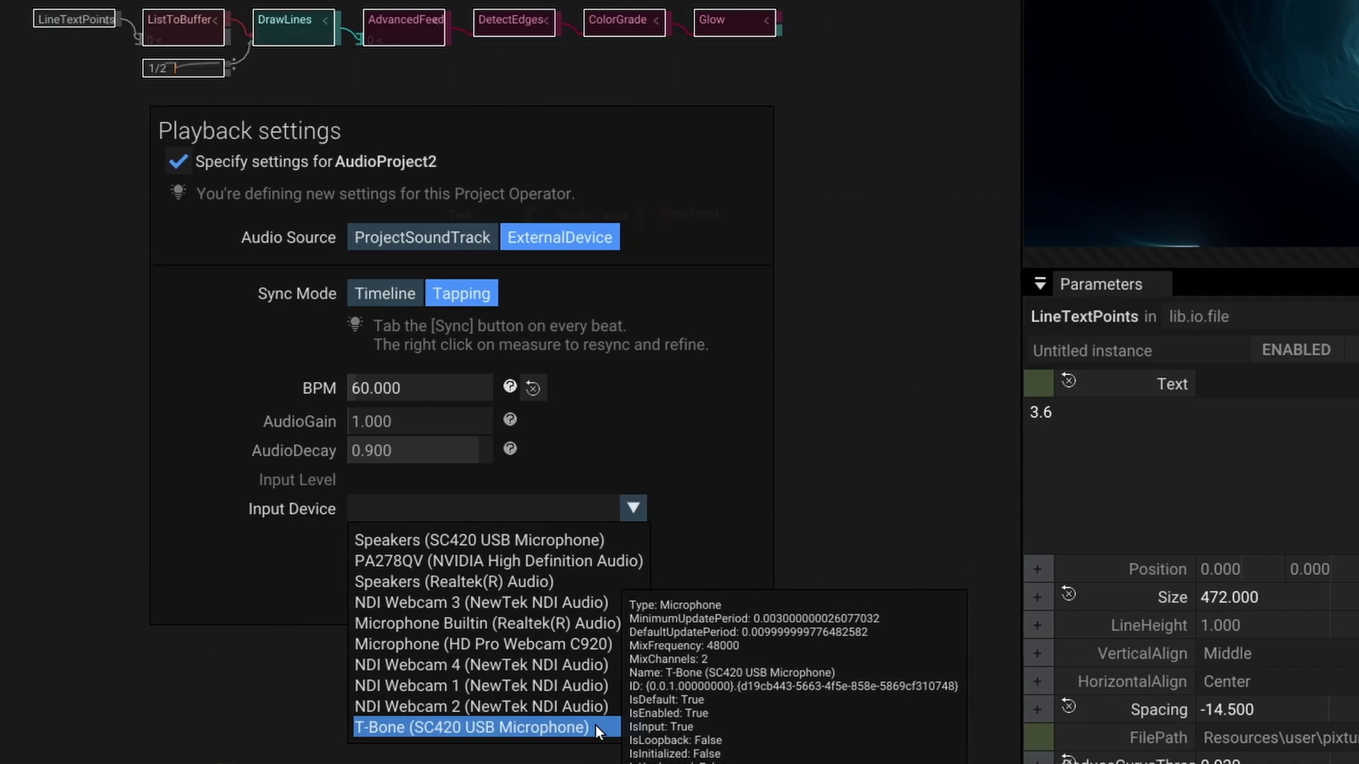
click(596, 726)
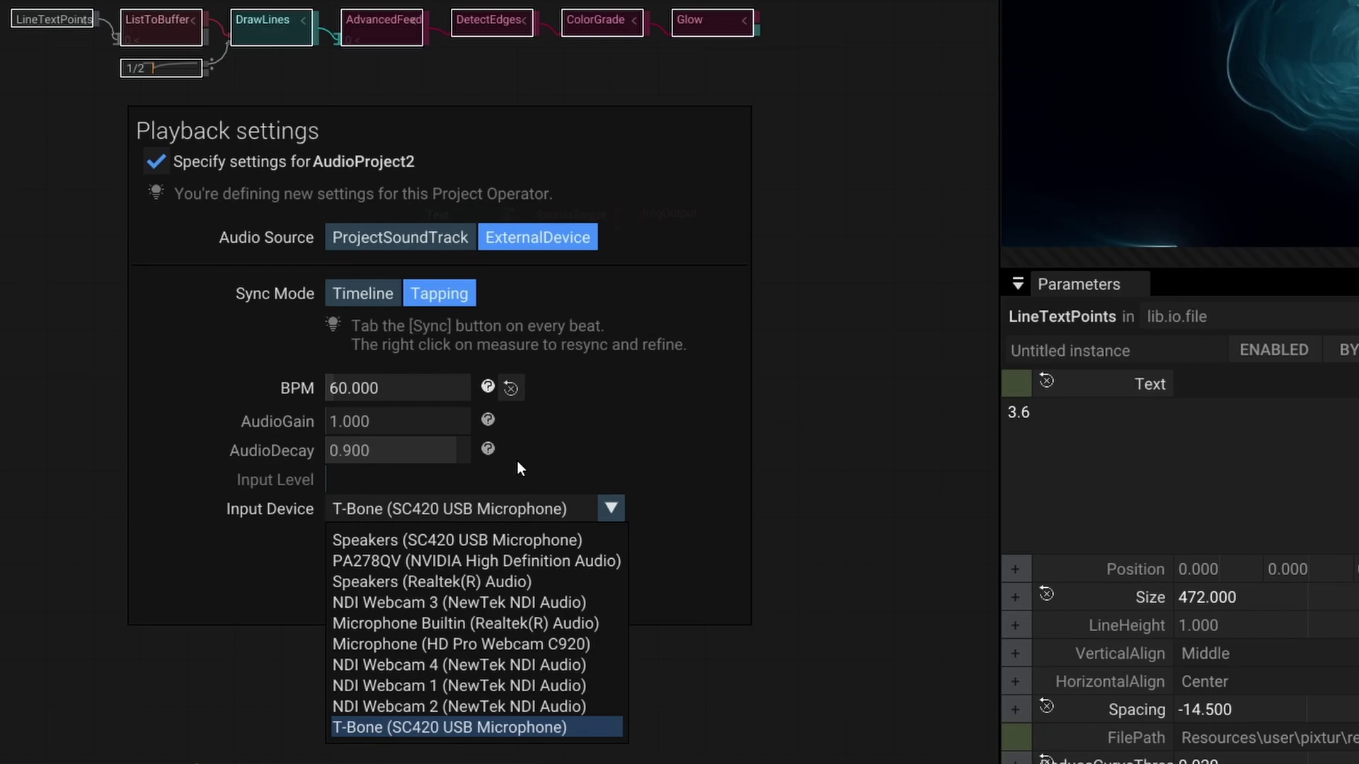
click(668, 490)
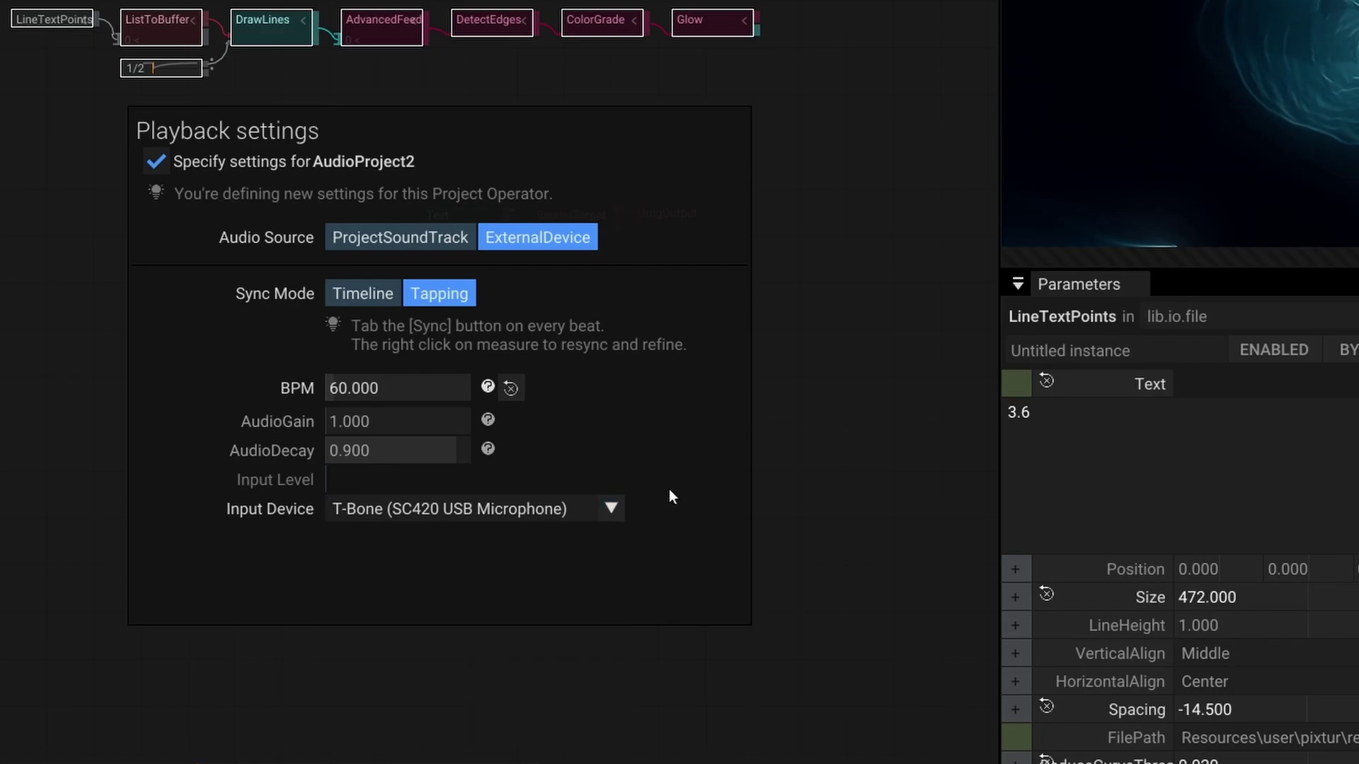
Step: Close Playback settings and add an AudioReaction node via the 'audio' search
click(593, 657)
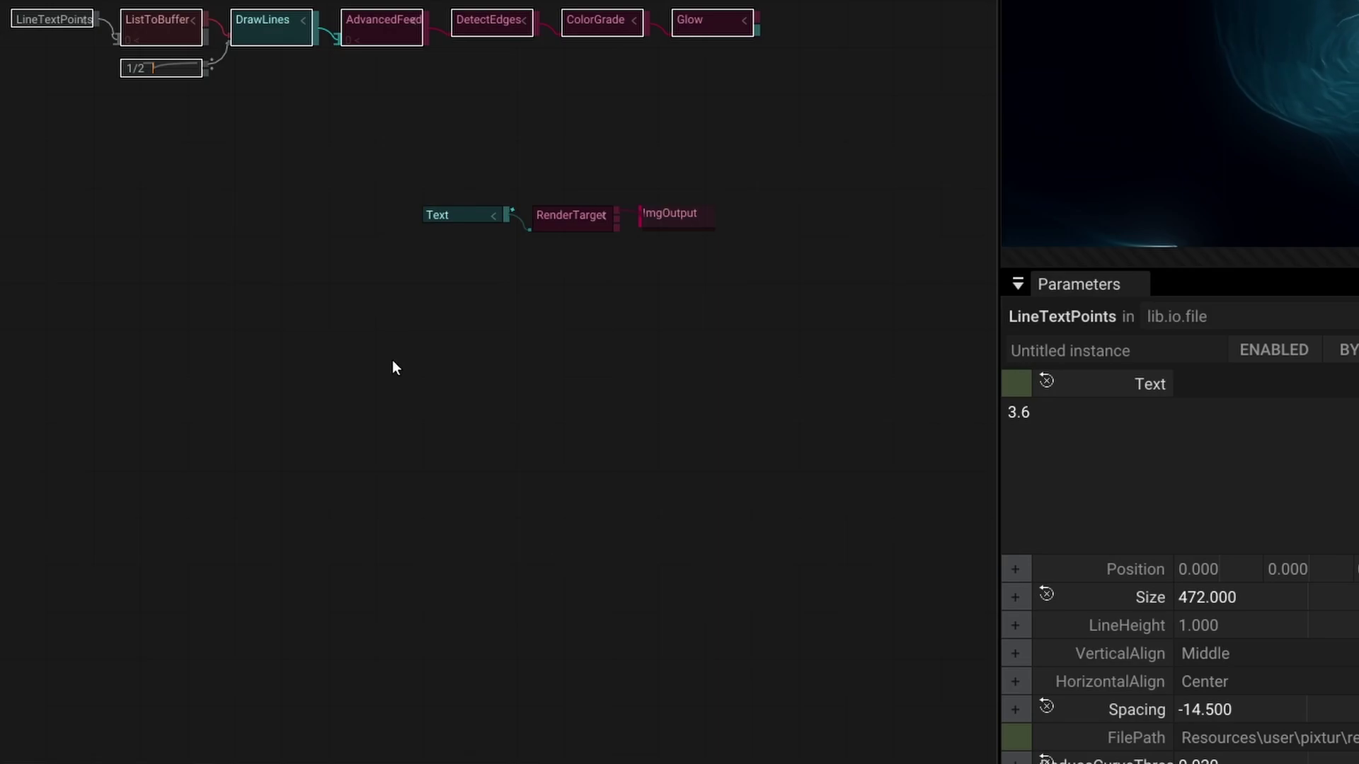
double_click(173, 177)
text(audi)
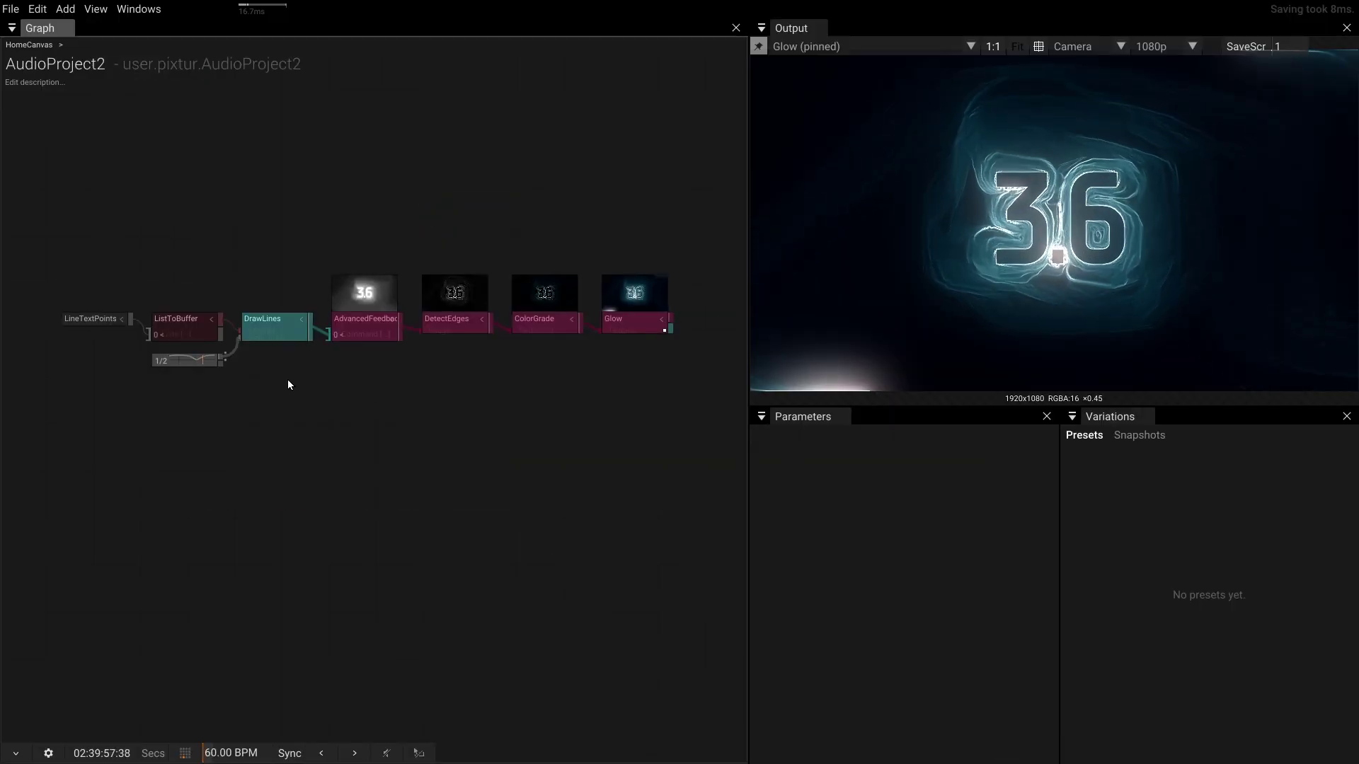
scroll(259, 379, up, 3)
scroll(260, 384, up, 2)
double_click(260, 384)
text(audio)
key(Return)
Step: Add a Remap node fed by AudioReaction and wire it to AdvancedFeedback's SampleDistance
key(Tab)
text(remp)
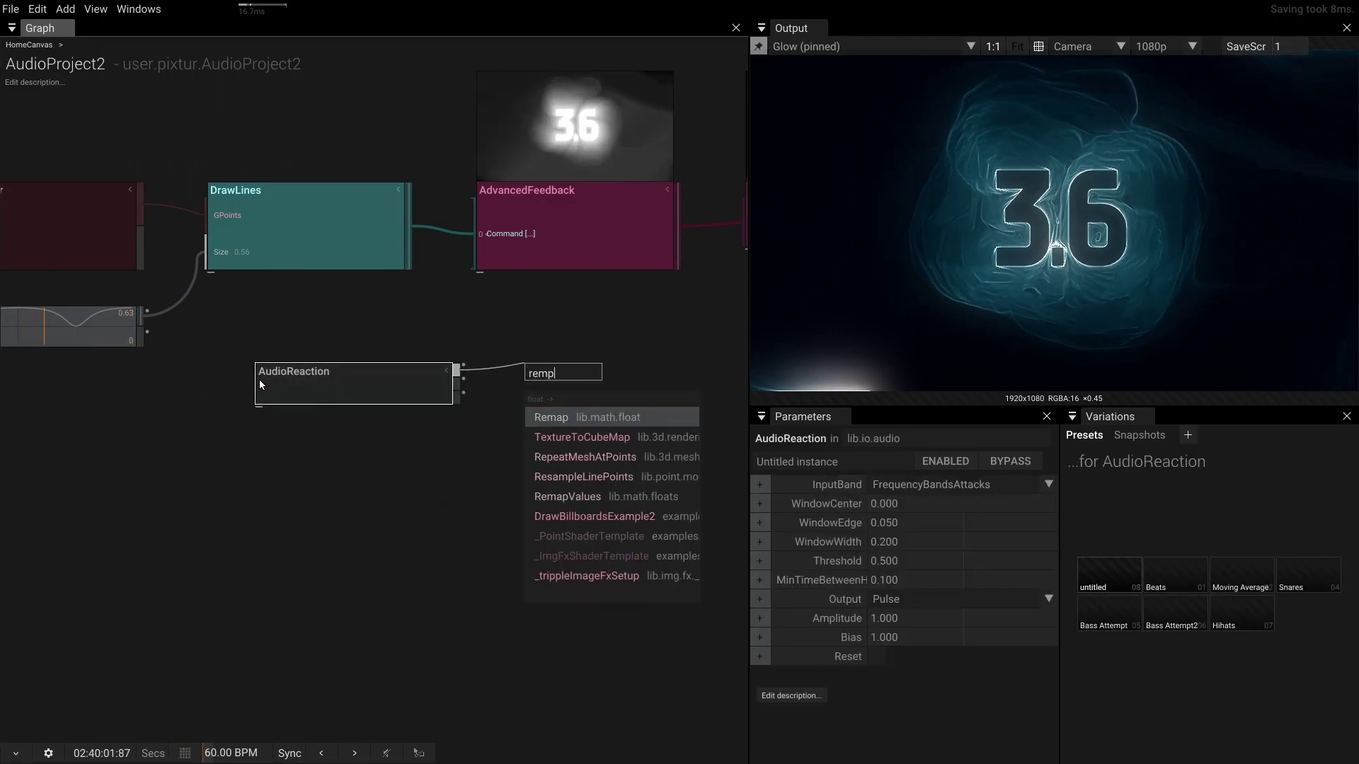
key(Return)
drag(725, 393, 460, 282)
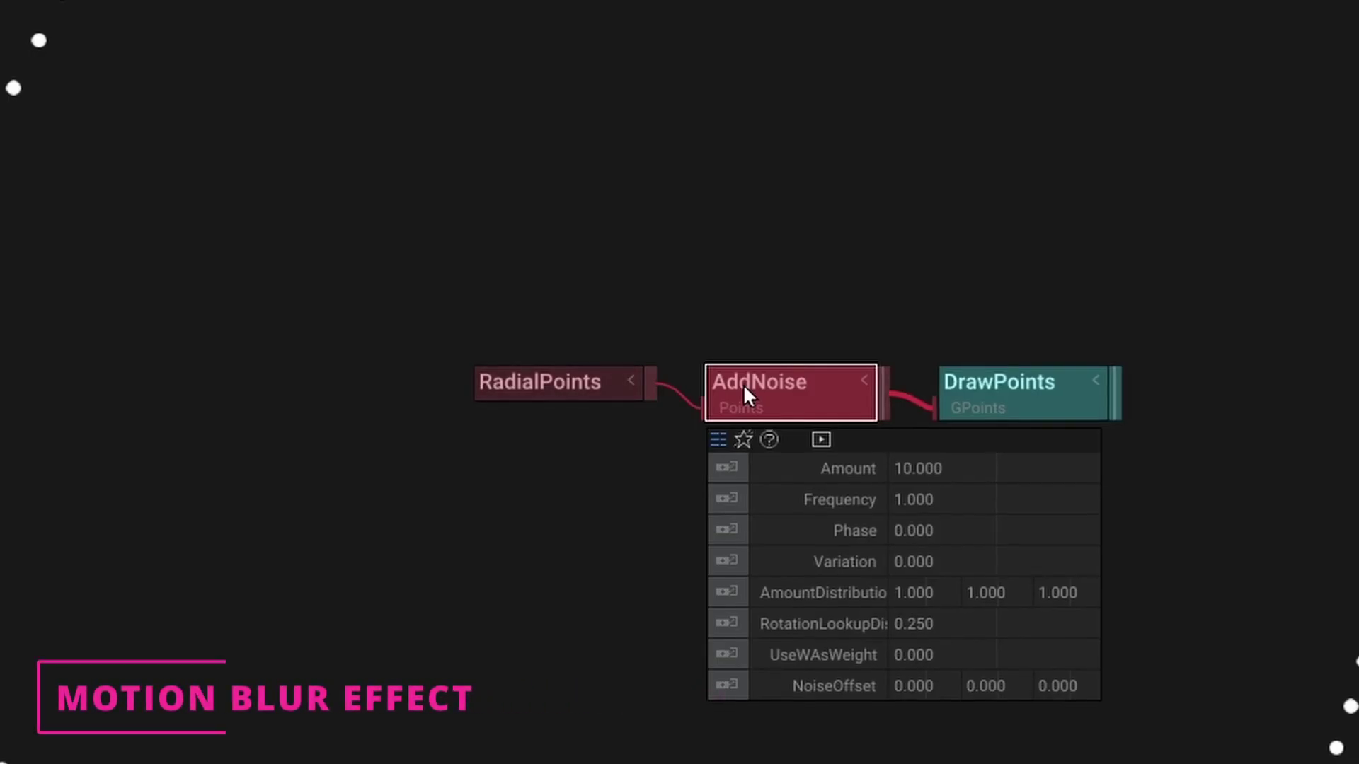
Step: Set AddNoise Amount to 100, Frequency to 2 and Variation to 0.1
click(919, 460)
text(100)
key(Tab)
text(2)
key(Tab)
key(Tab)
text(0.1)
key(Return)
Step: Set the RadialPoints Count to 10000
click(579, 375)
click(703, 434)
text(100.00)
key(Return)
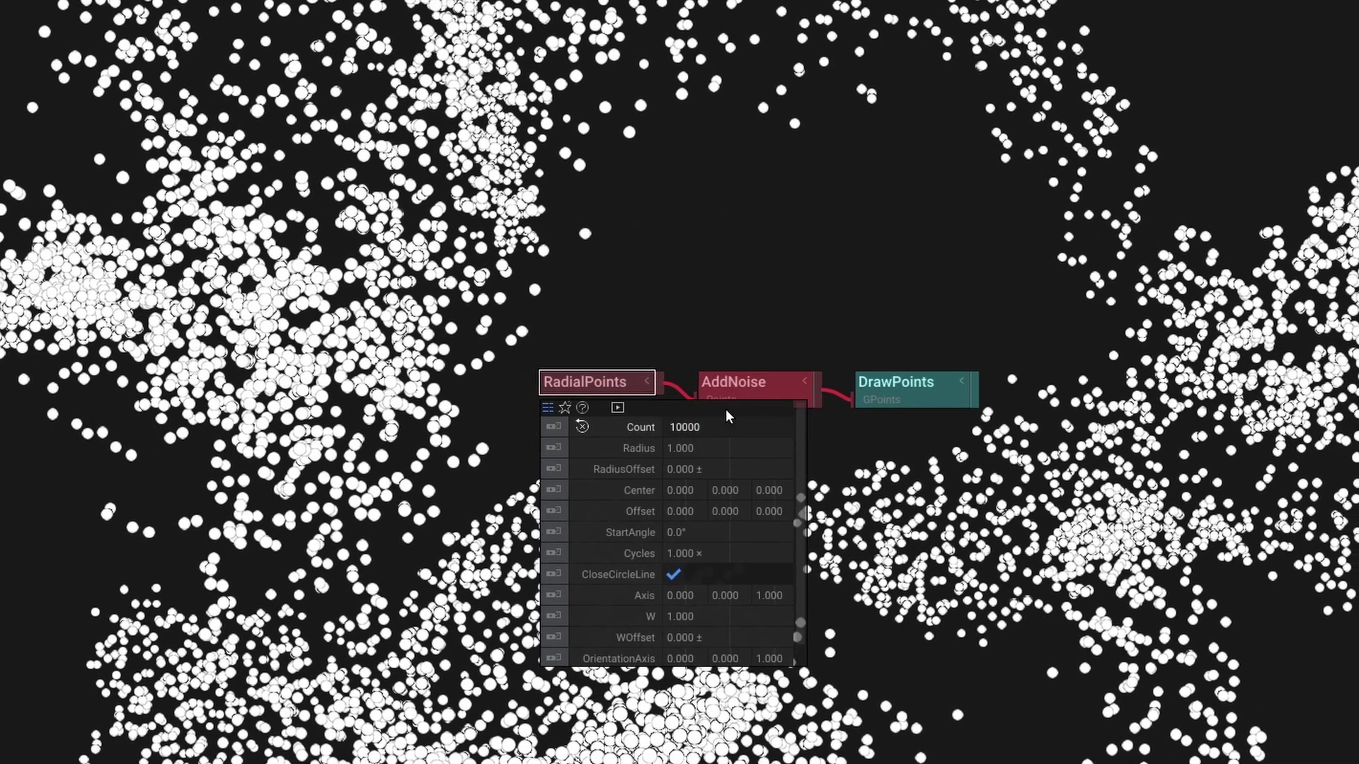
Step: Feed a Time node into AddNoise's Phase input
click(727, 392)
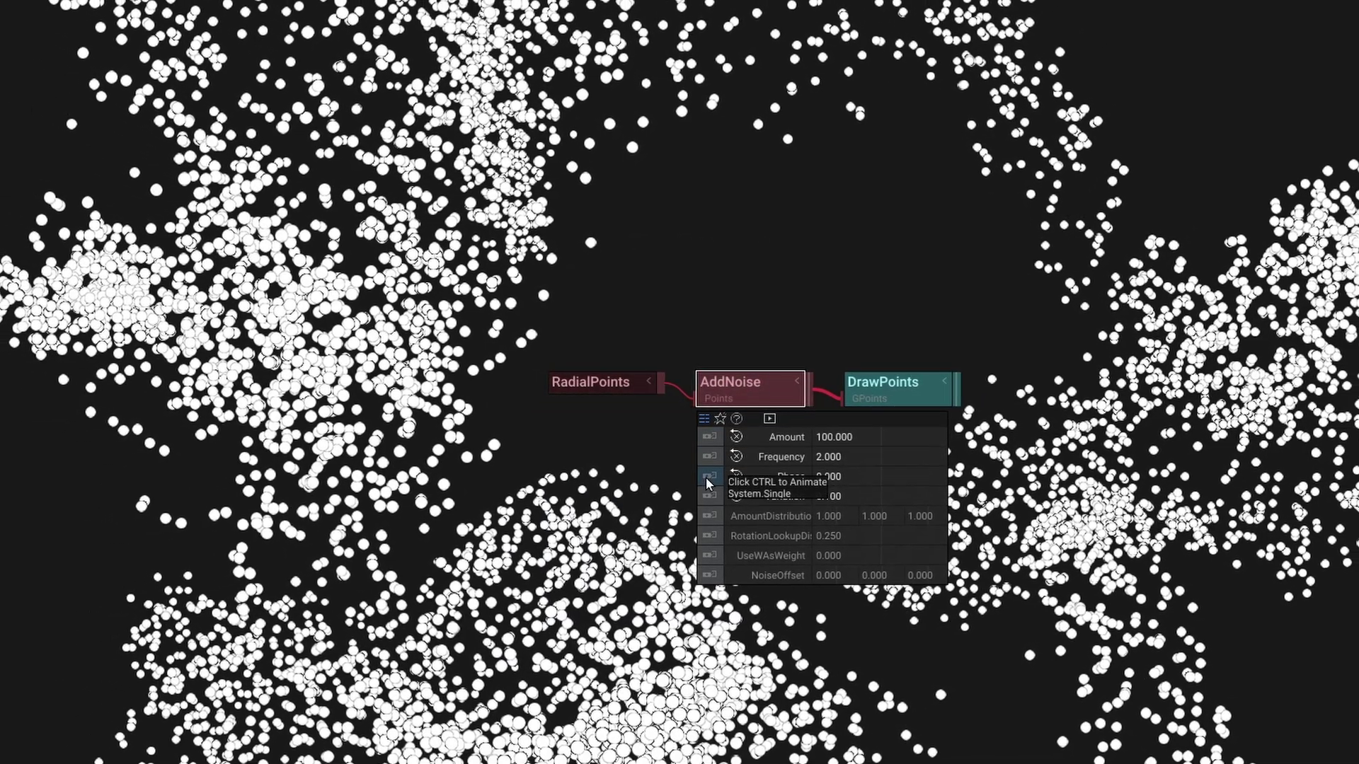
click(708, 479)
text(time slo)
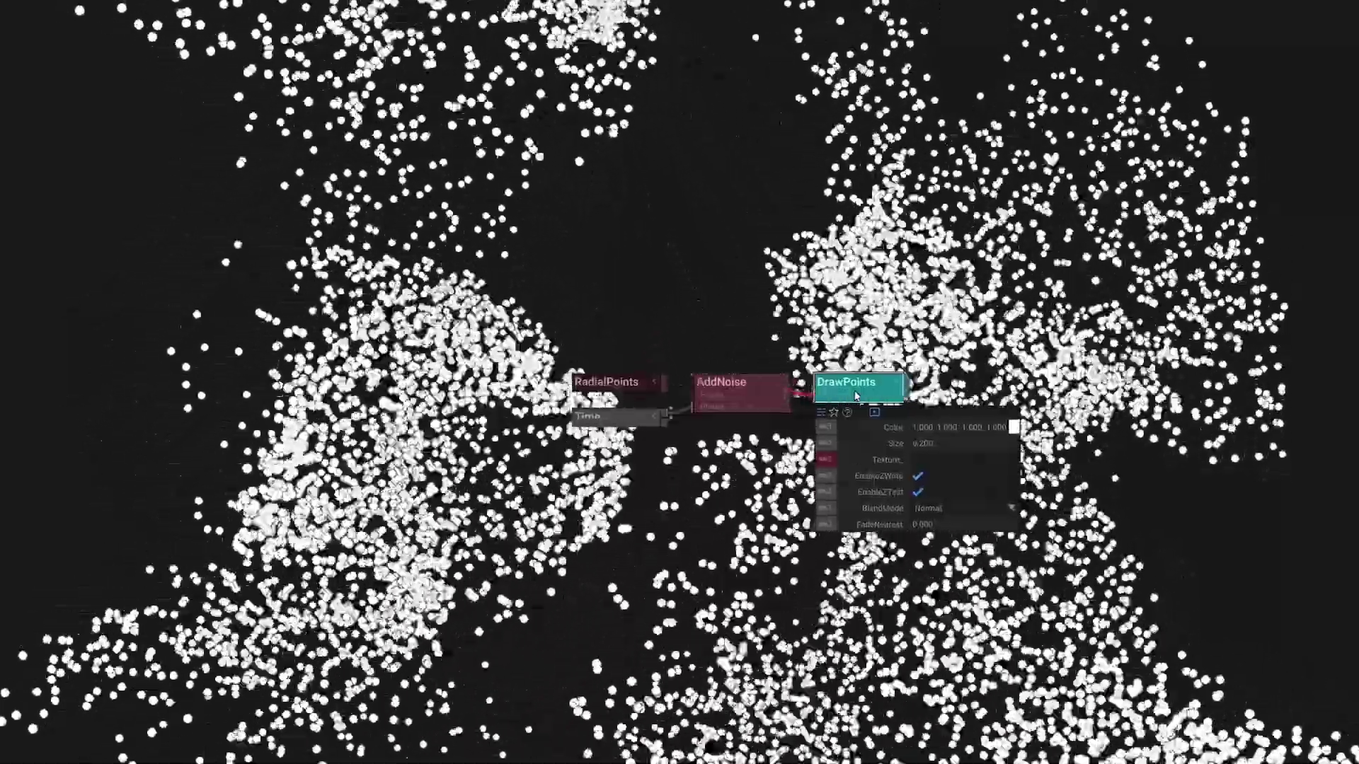
Step: Append OrbitCamera and RenderTarget nodes after DrawPoints
text(orbi)
key(Return)
key(Tab)
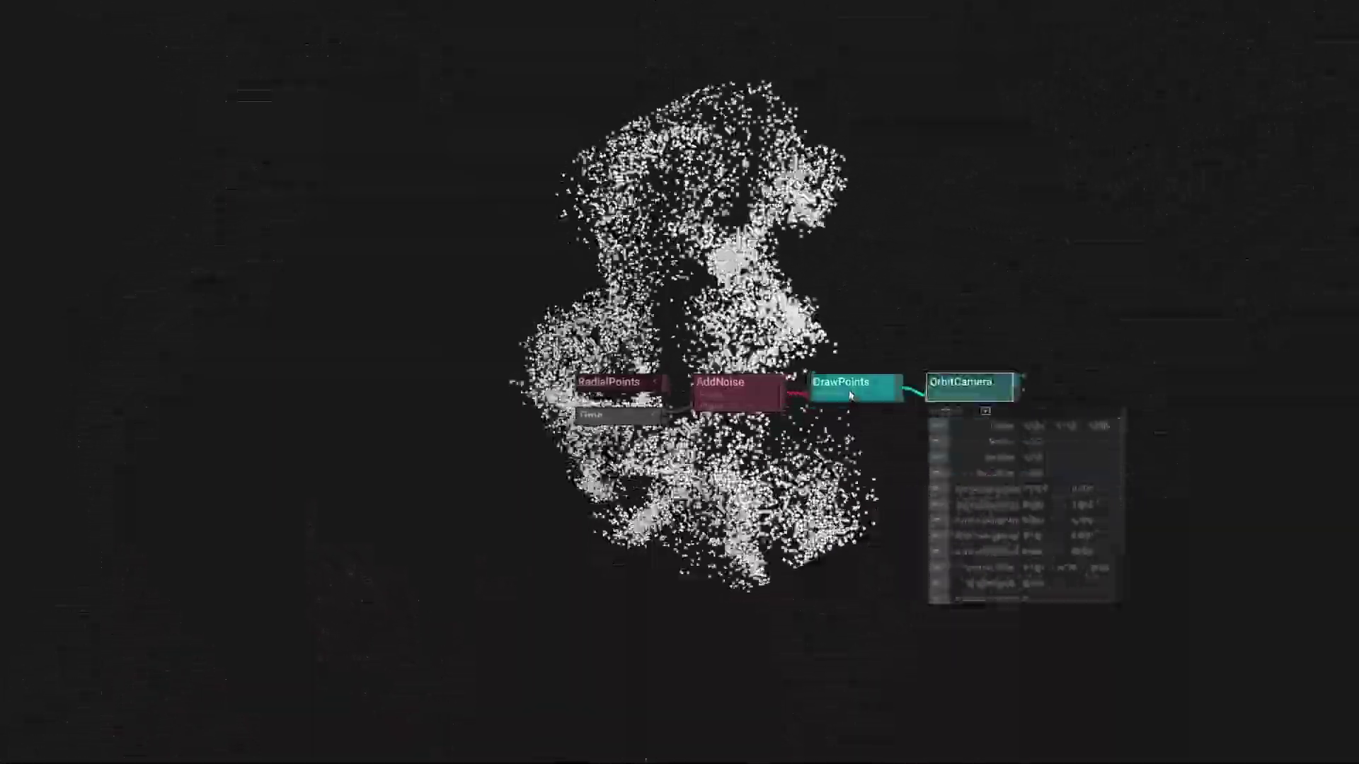
text(render)
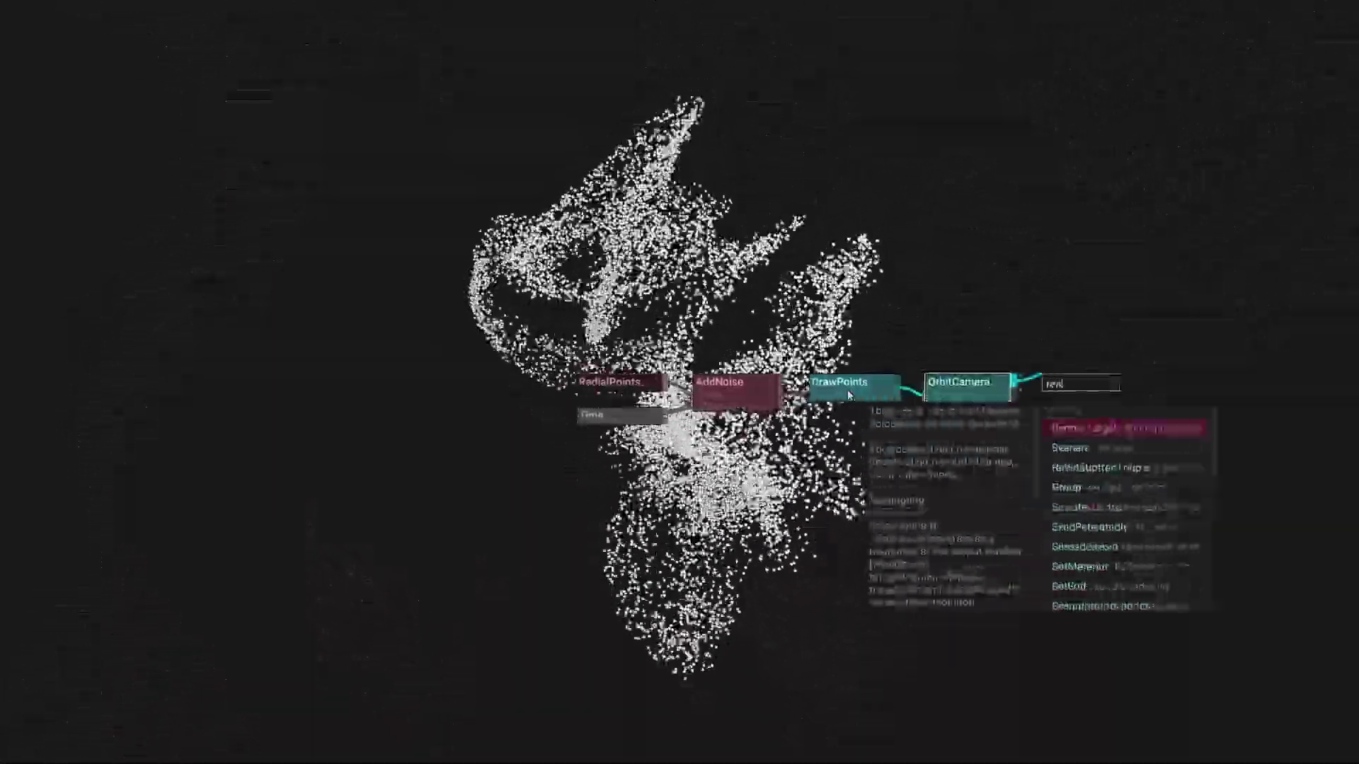
key(Return)
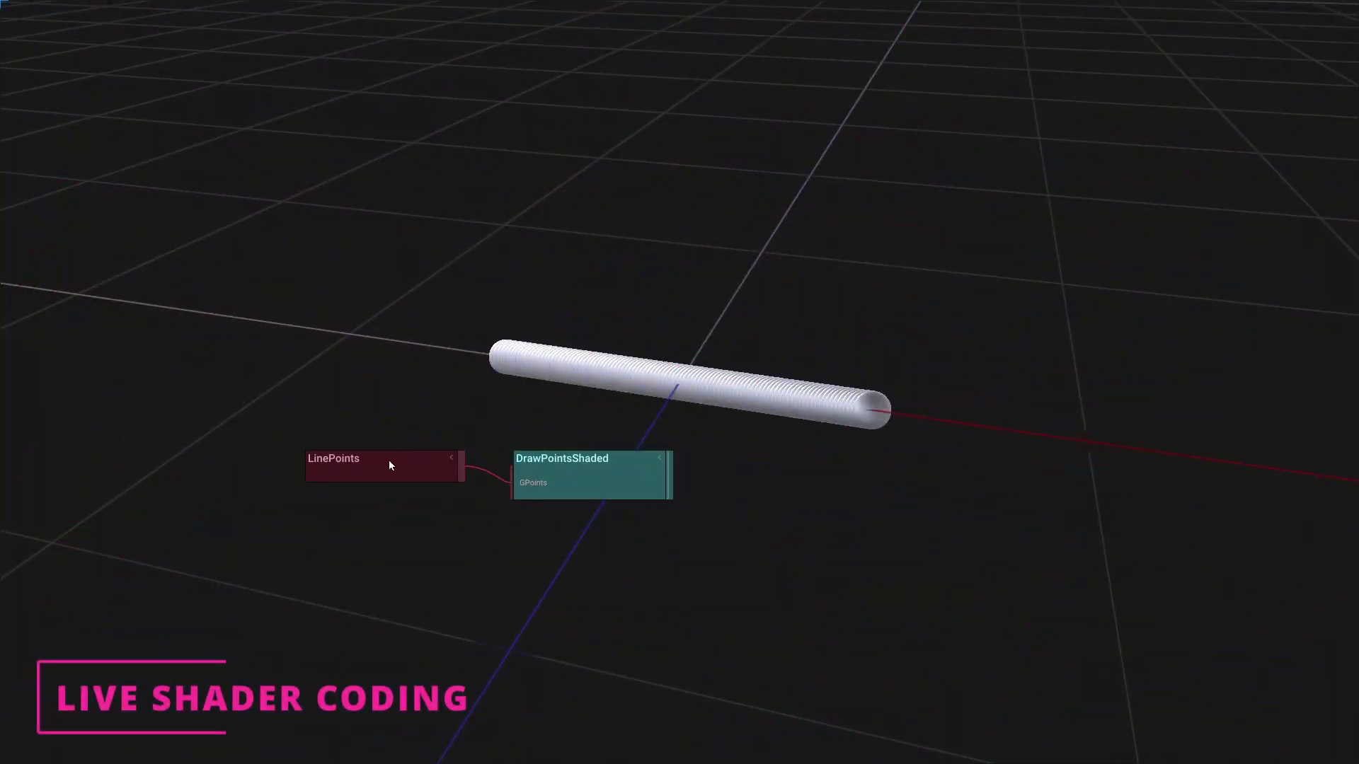
Step: Insert a CustomPointShader between LinePoints and DrawPointsShaded
click(387, 462)
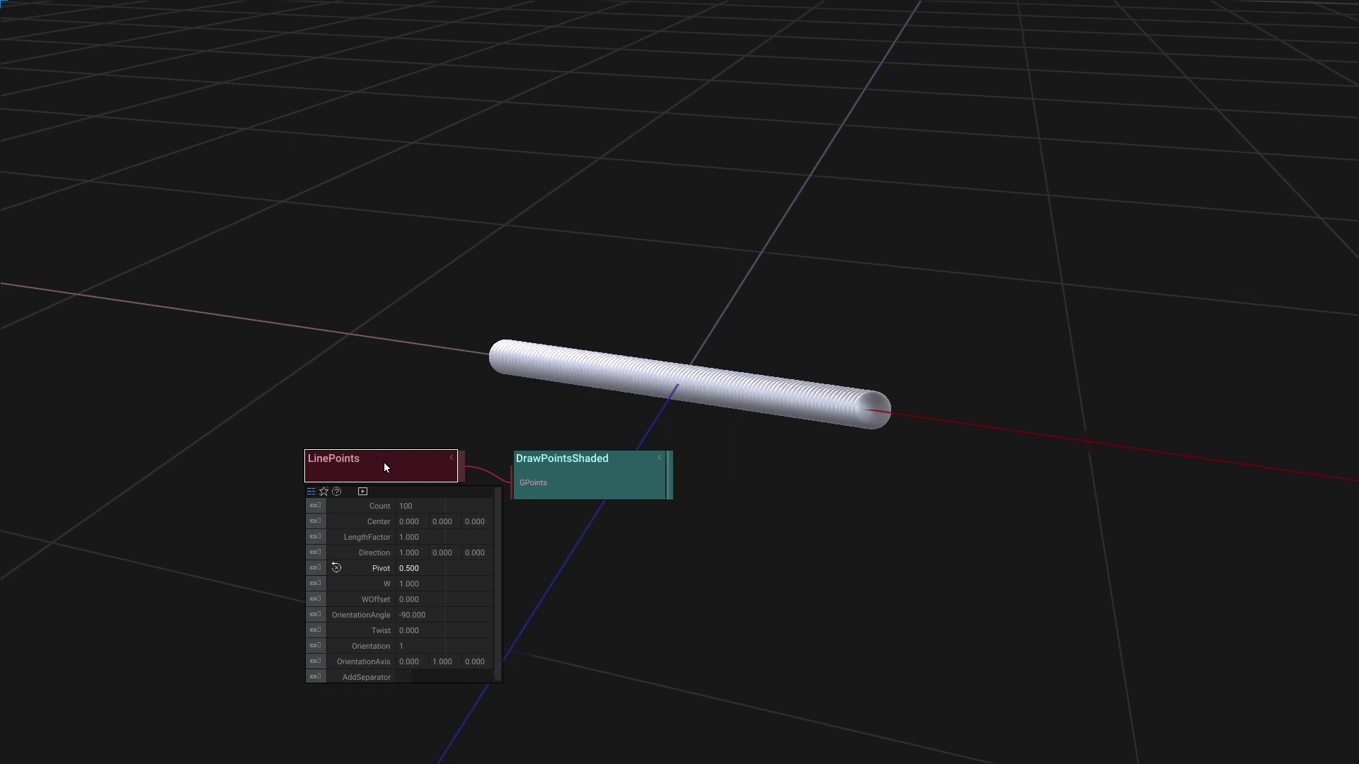
click(561, 464)
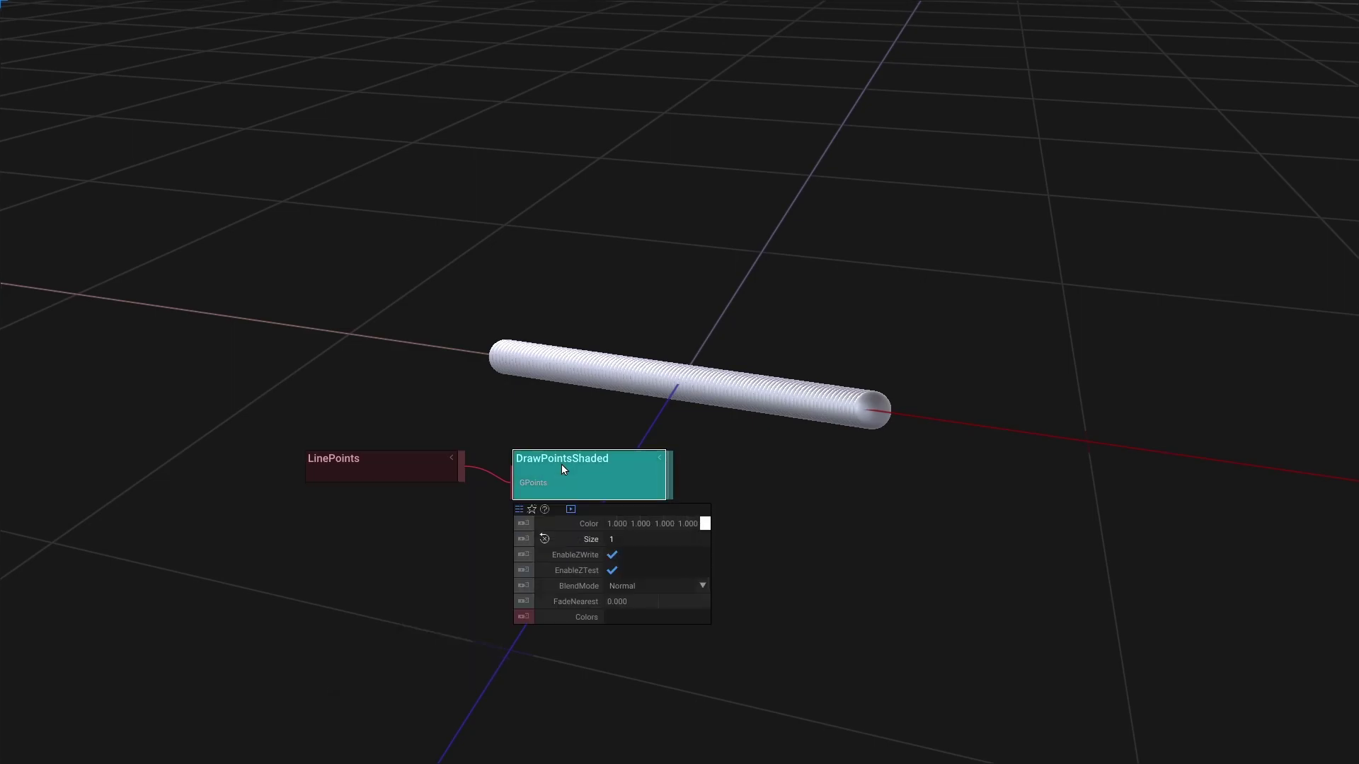
click(462, 465)
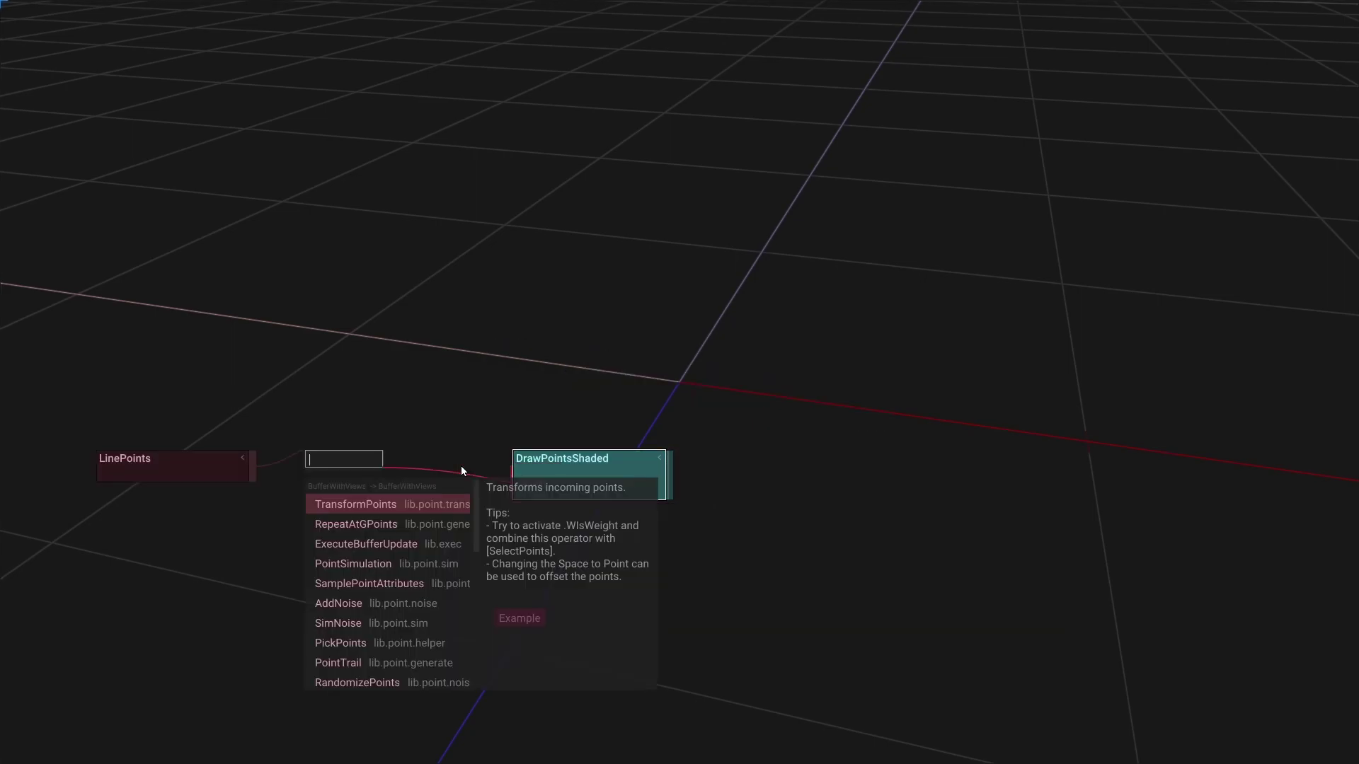
text(custp)
key(Return)
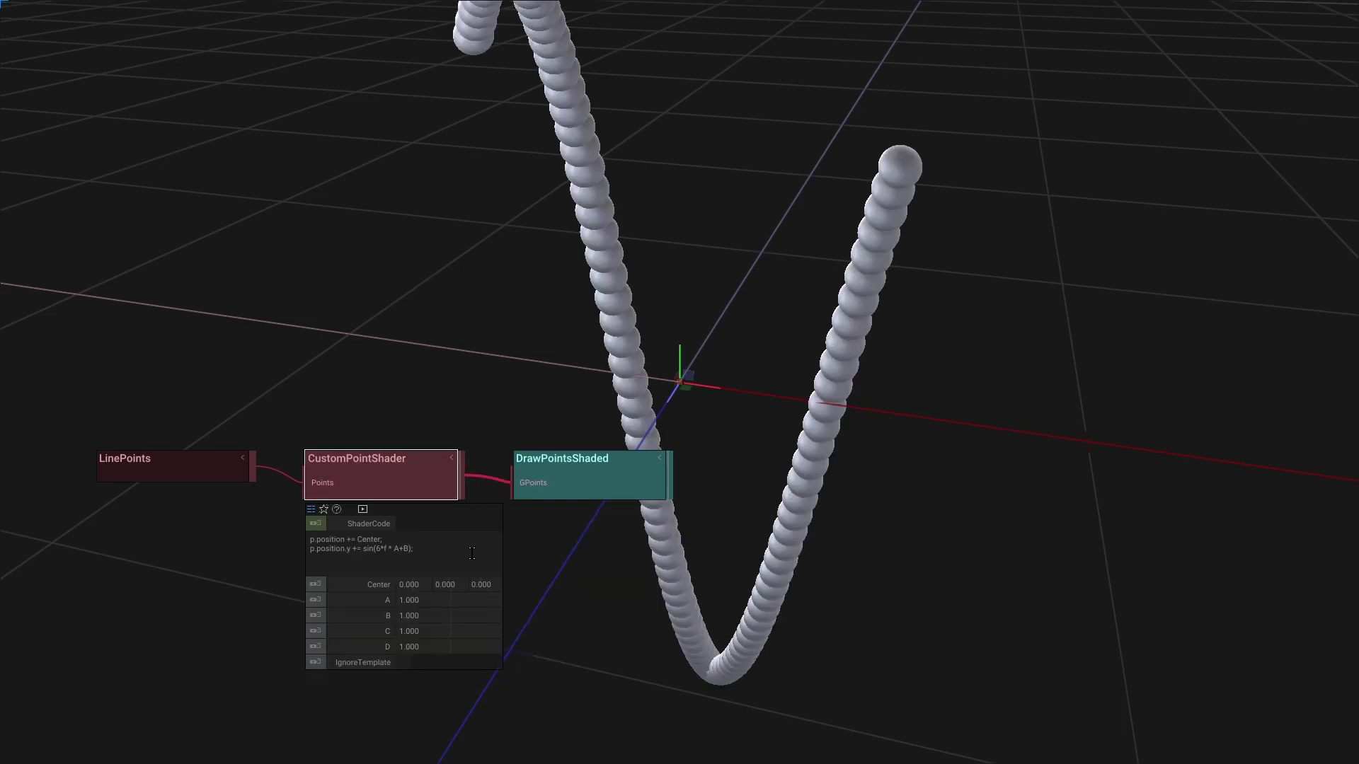
Step: Inspect CustomPointShader's inner composition and its SearchAndReplace pattern, then return to the parent graph
double_click(375, 477)
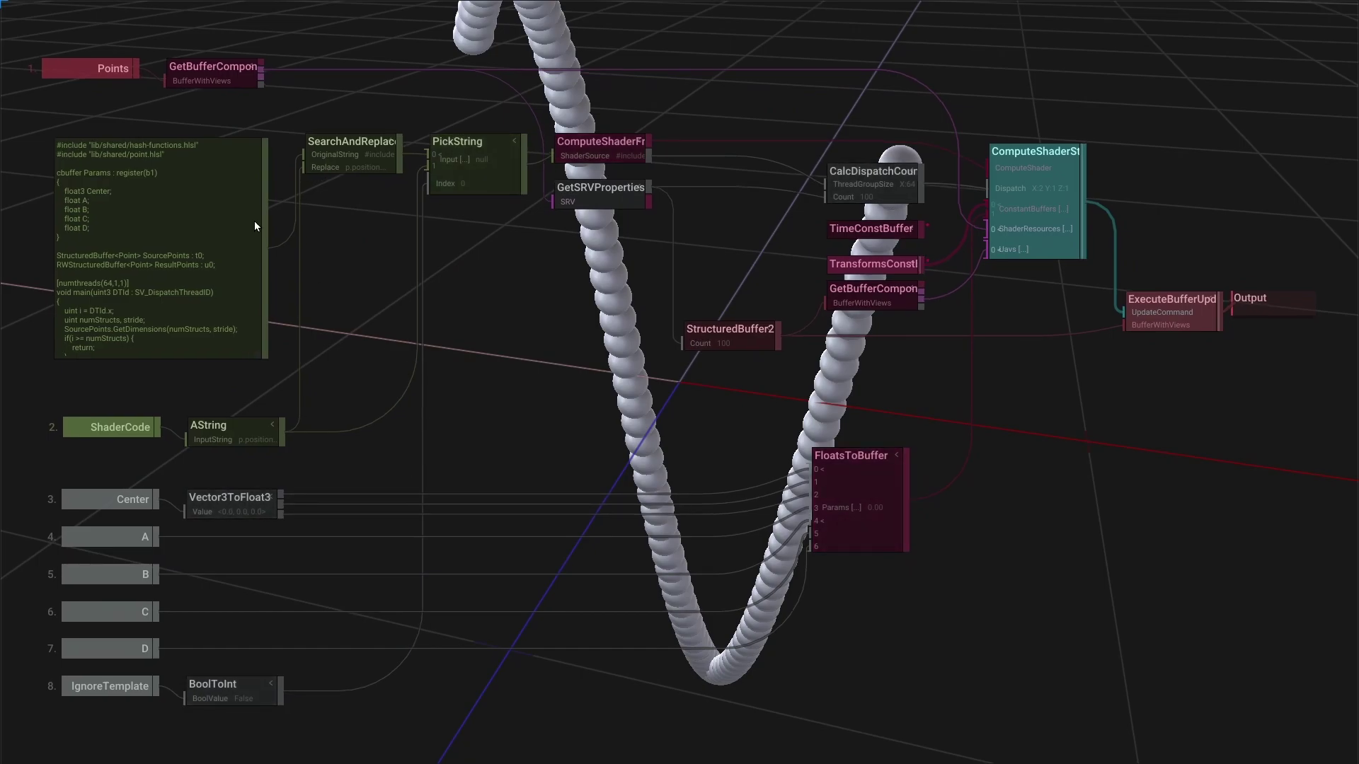
scroll(141, 231, up, 3)
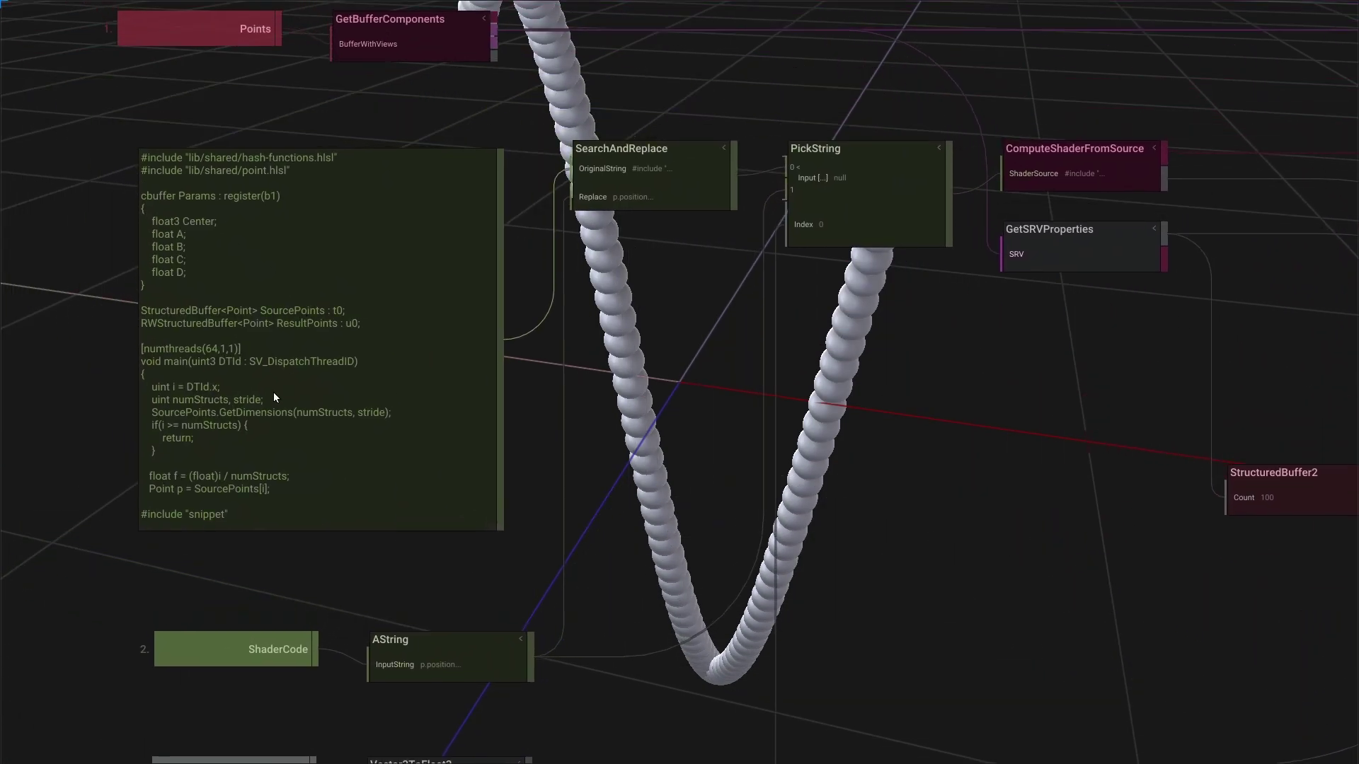
click(585, 190)
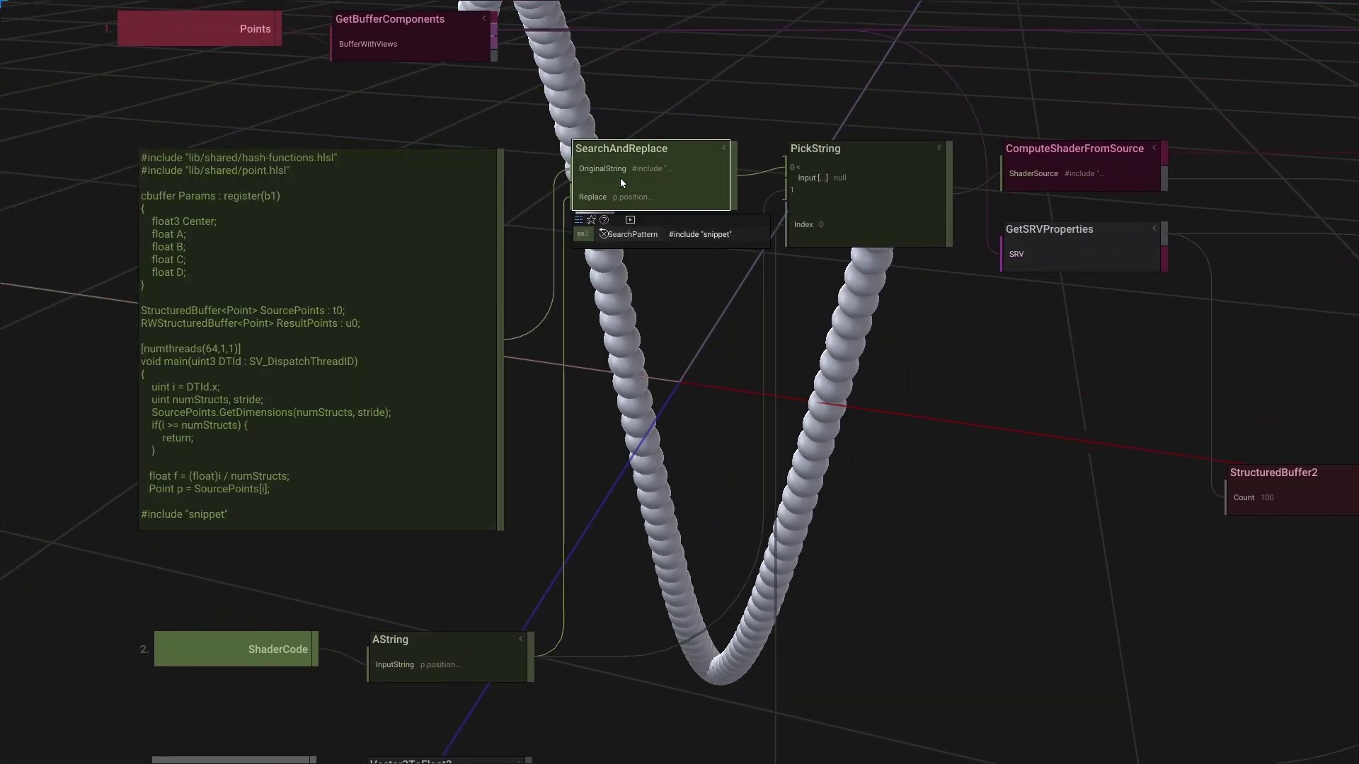
key(BackSpace)
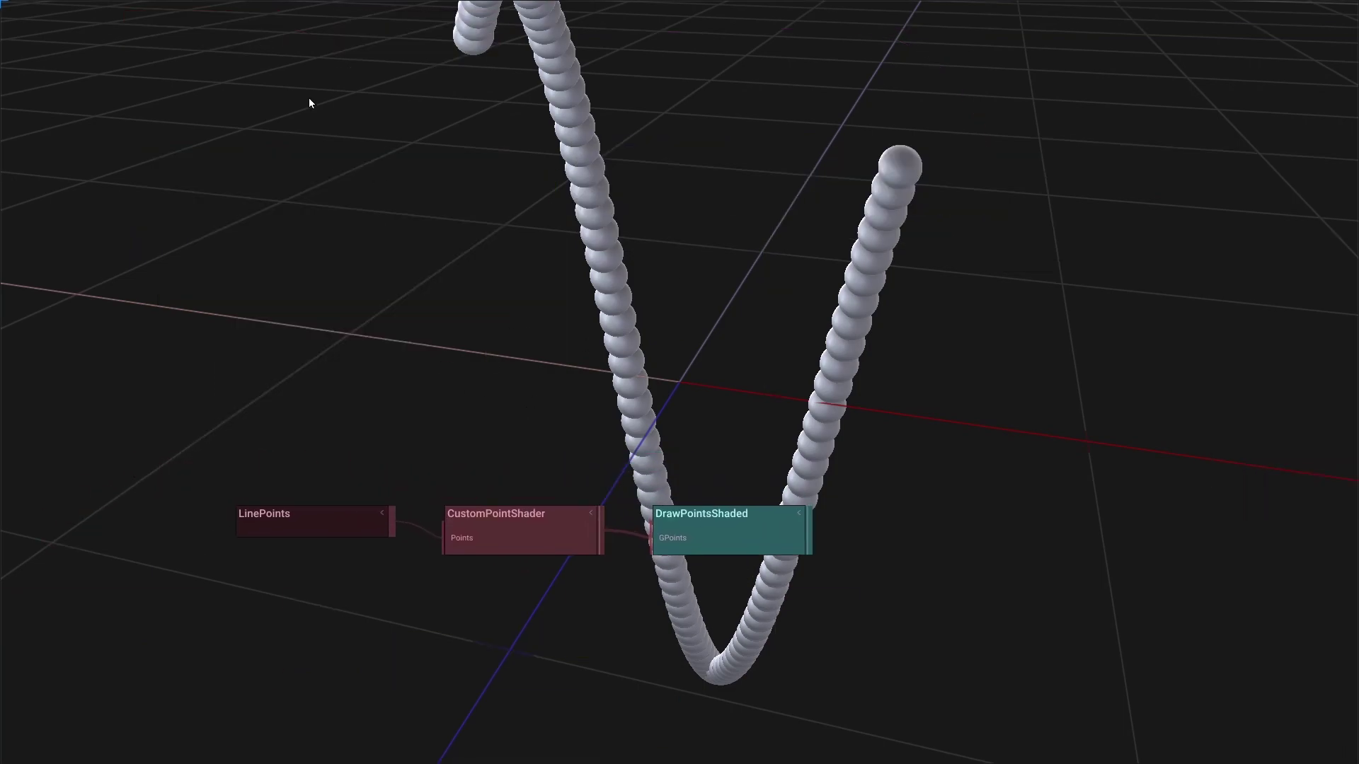
Step: Create an editable ShaderCode node and write an initial sin formula using A
mouse_move(71, 10)
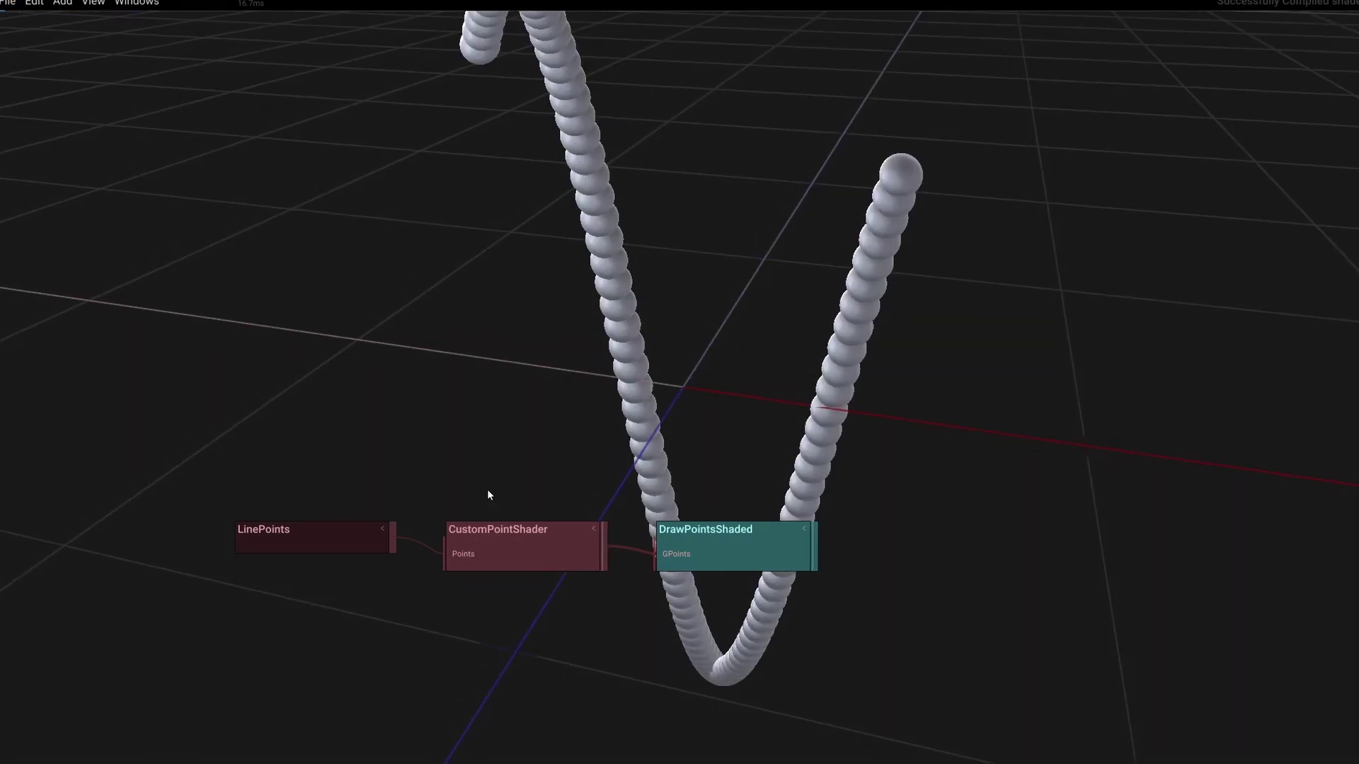
click(513, 555)
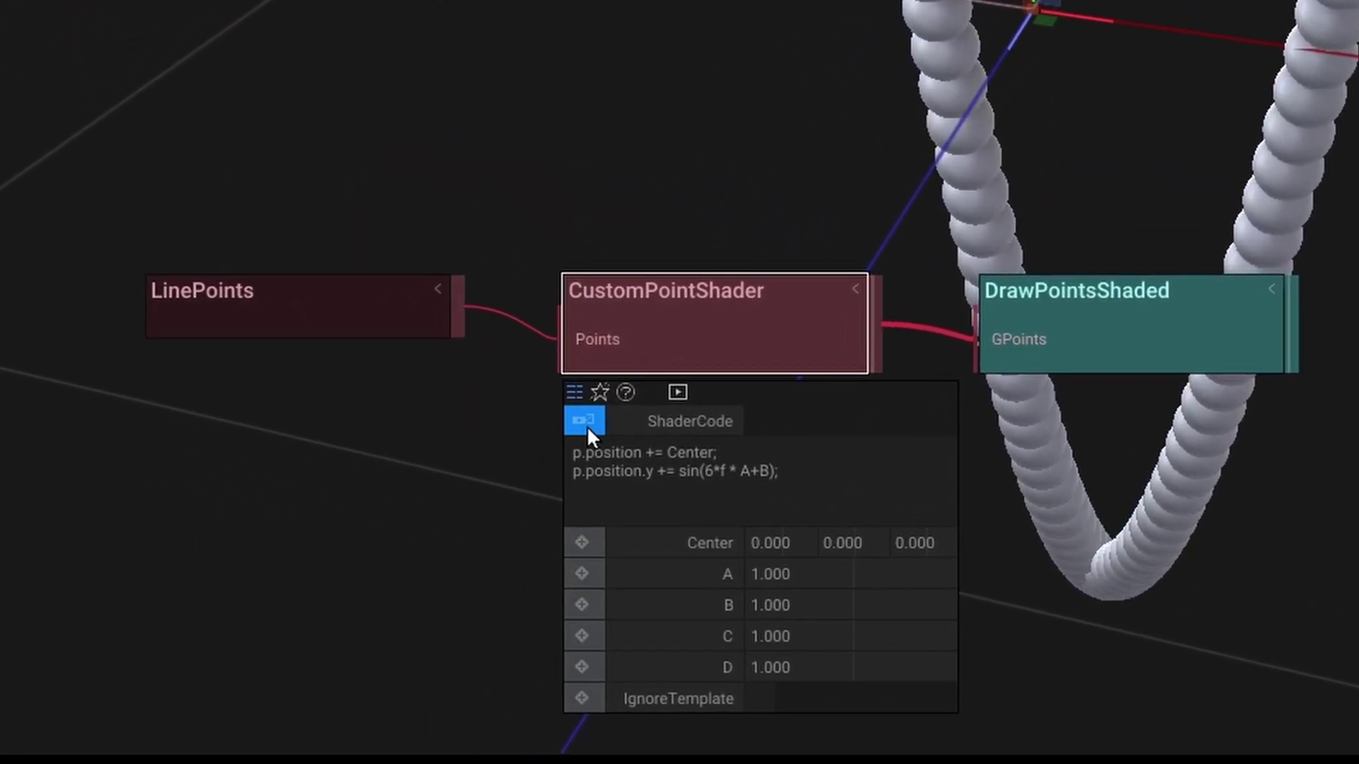
click(587, 422)
click(224, 325)
text(p.position.y = sin(6*)
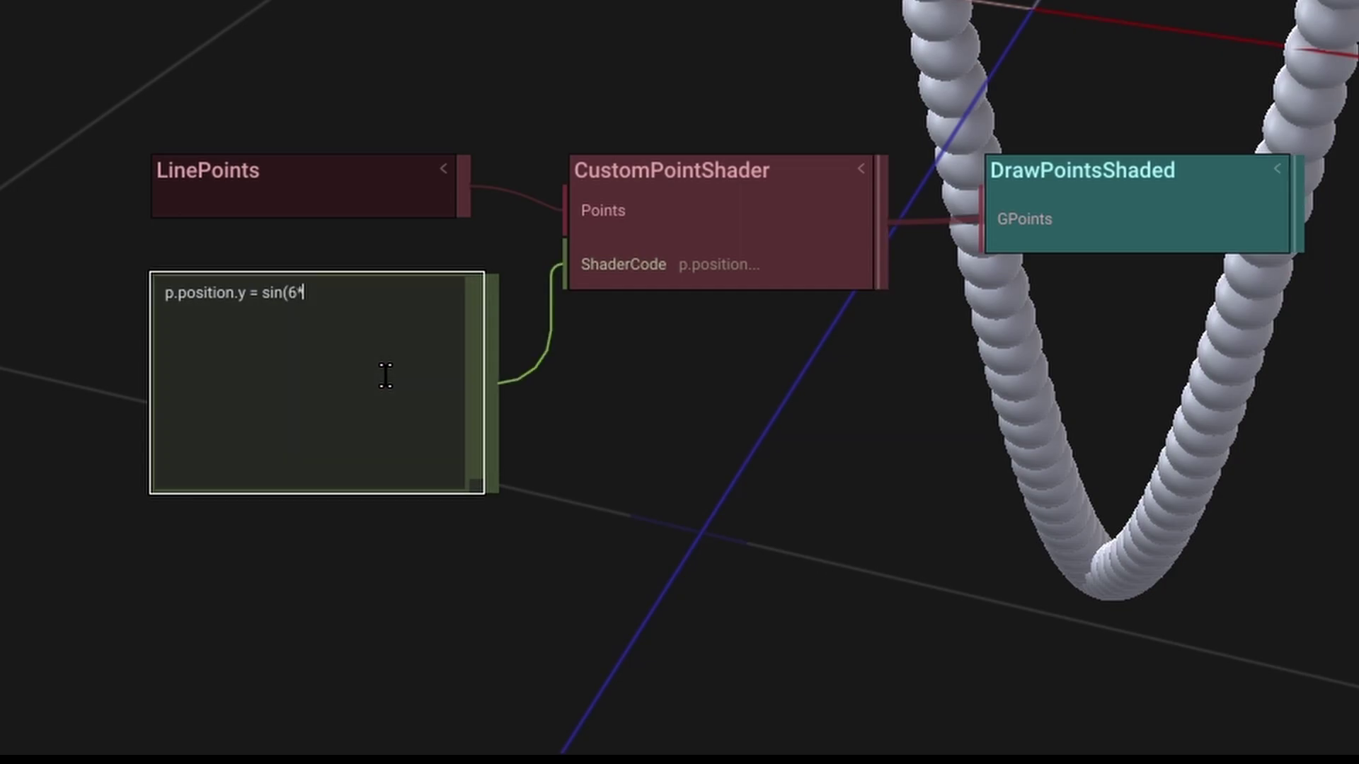
text(f);)
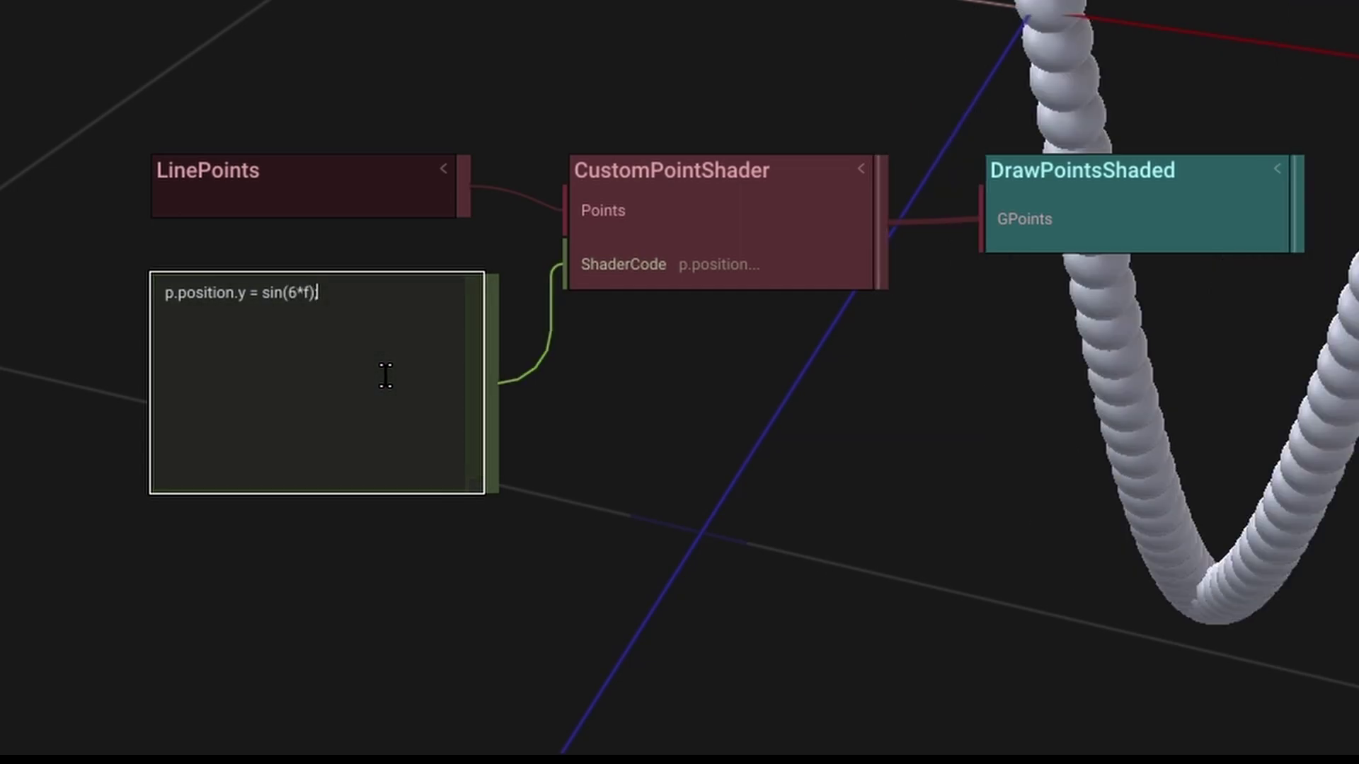
text(*)
text(+A)
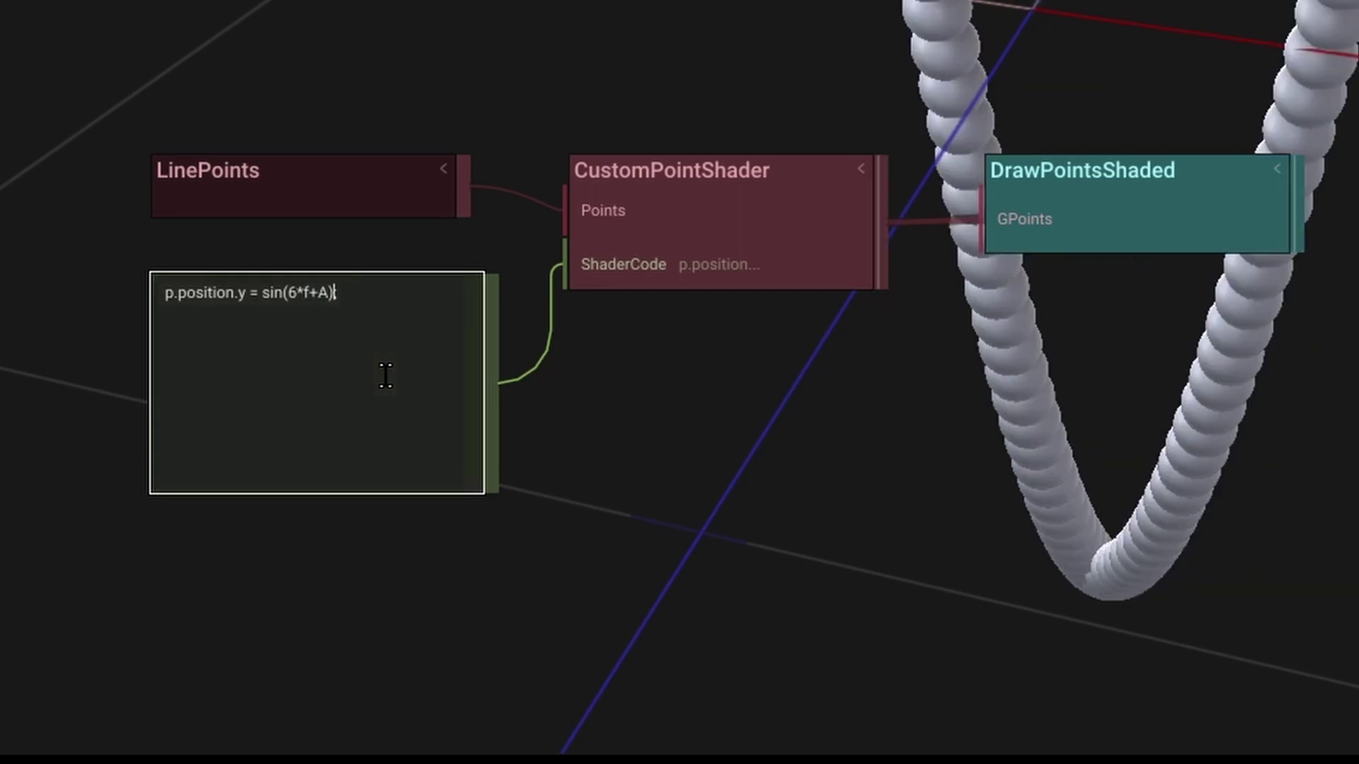
Step: Connect a Time node to input A and reduce B slightly below 1
click(707, 237)
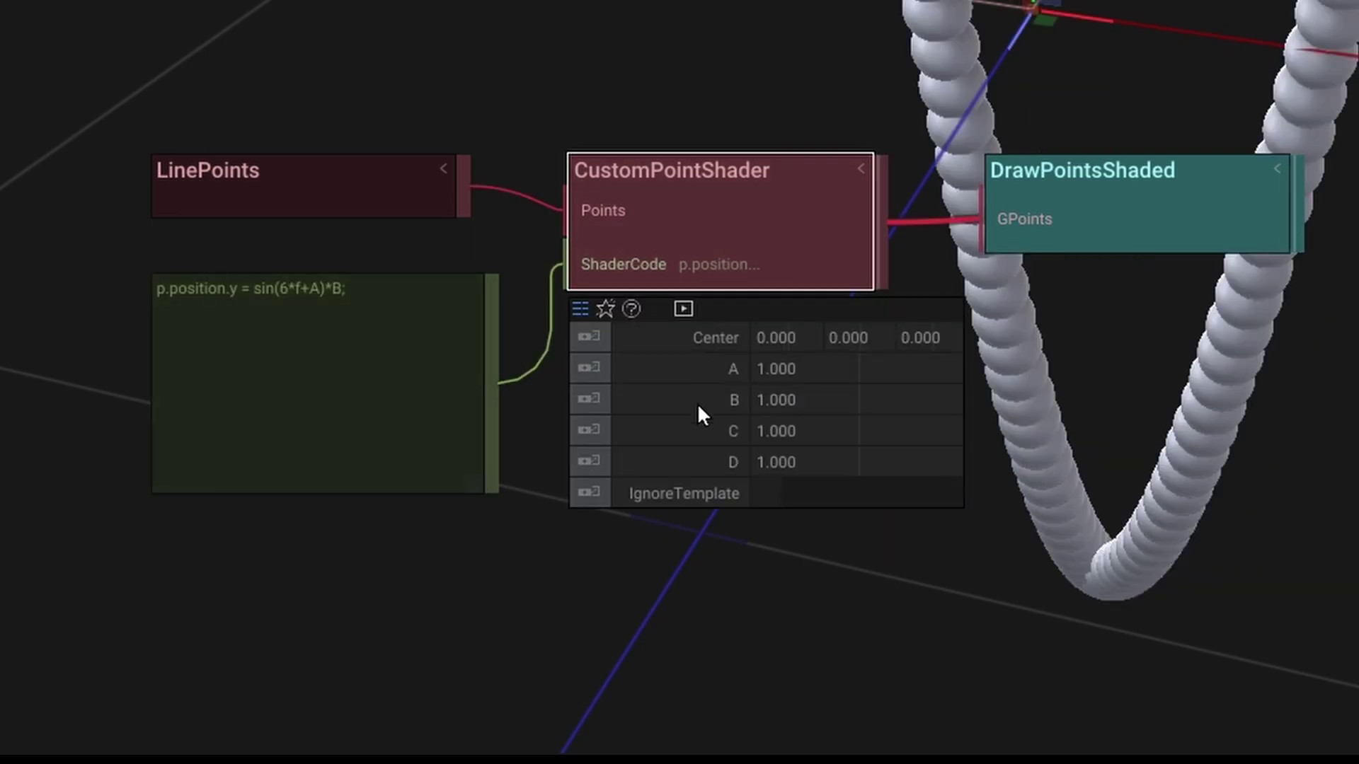
click(591, 363)
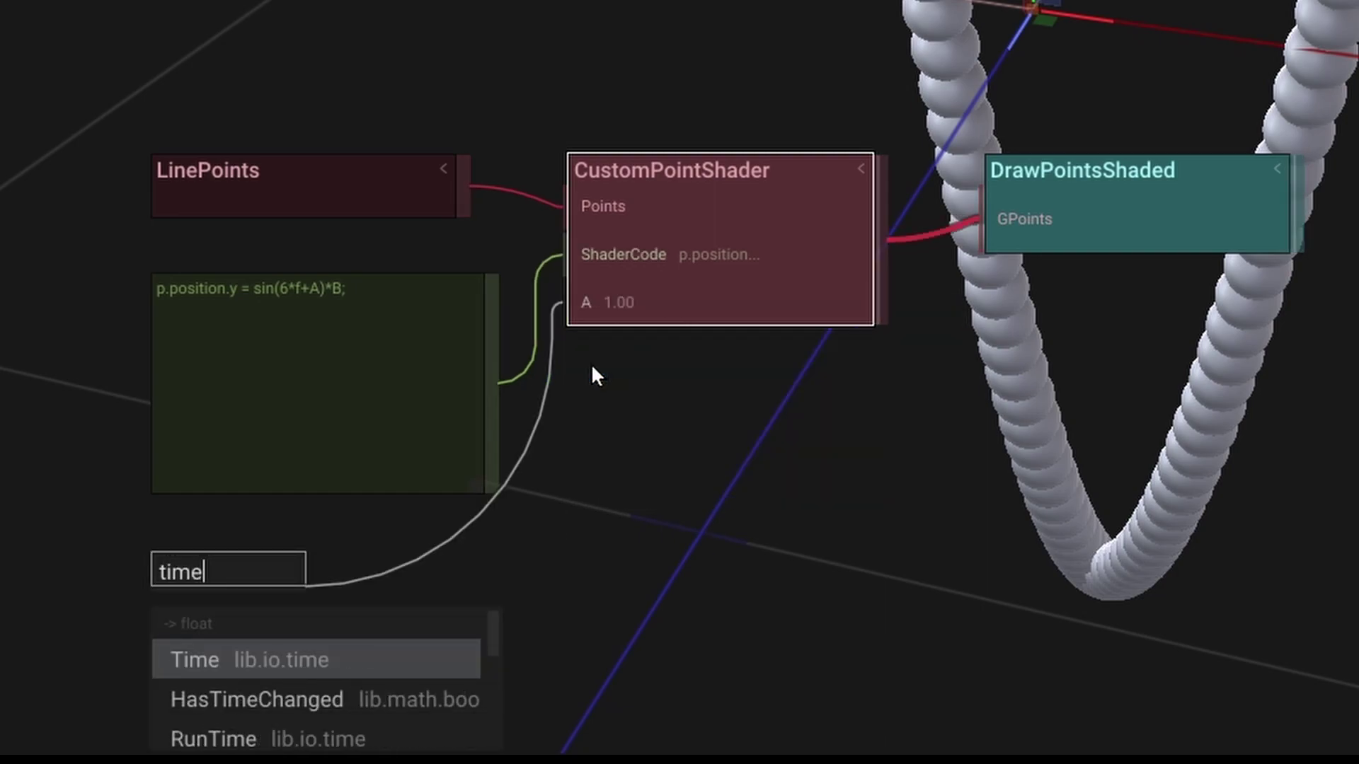
key(Return)
click(664, 231)
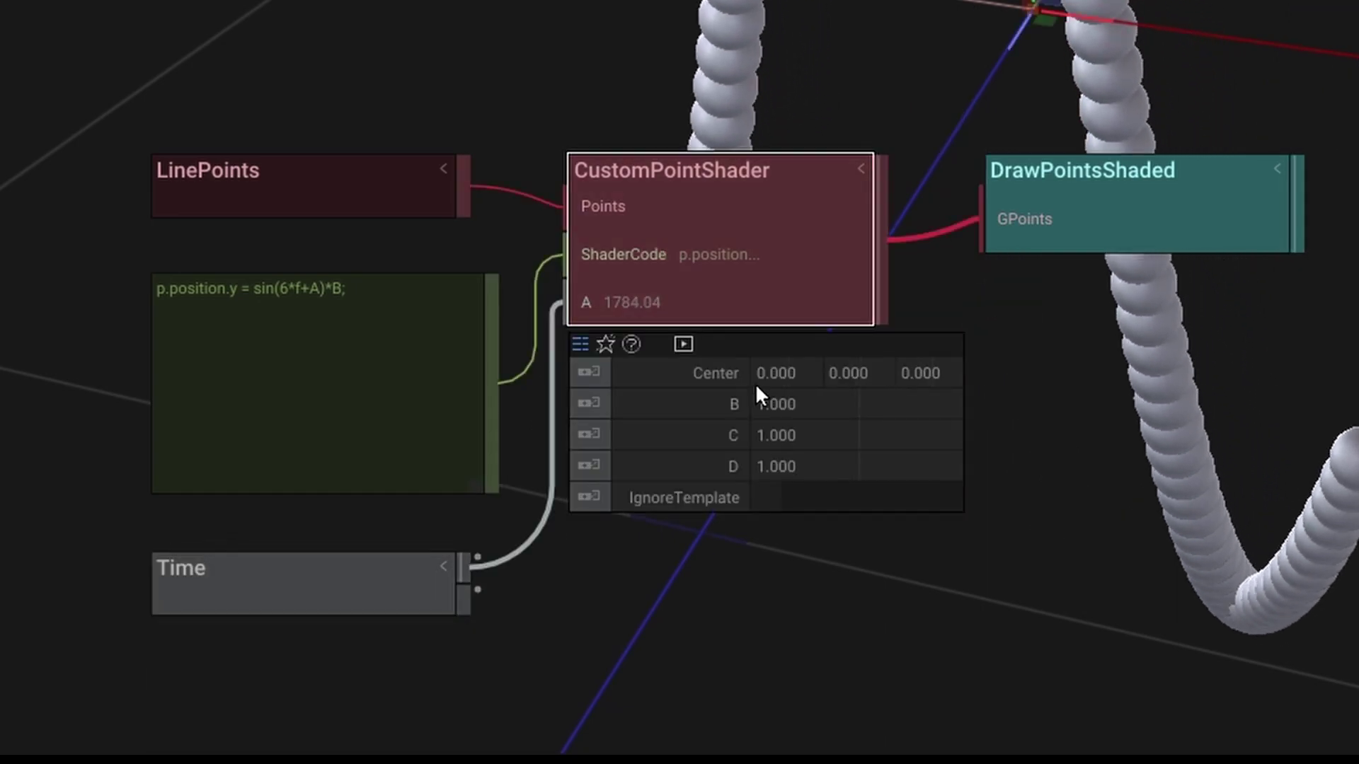
drag(791, 405, 571, 15)
click(571, 15)
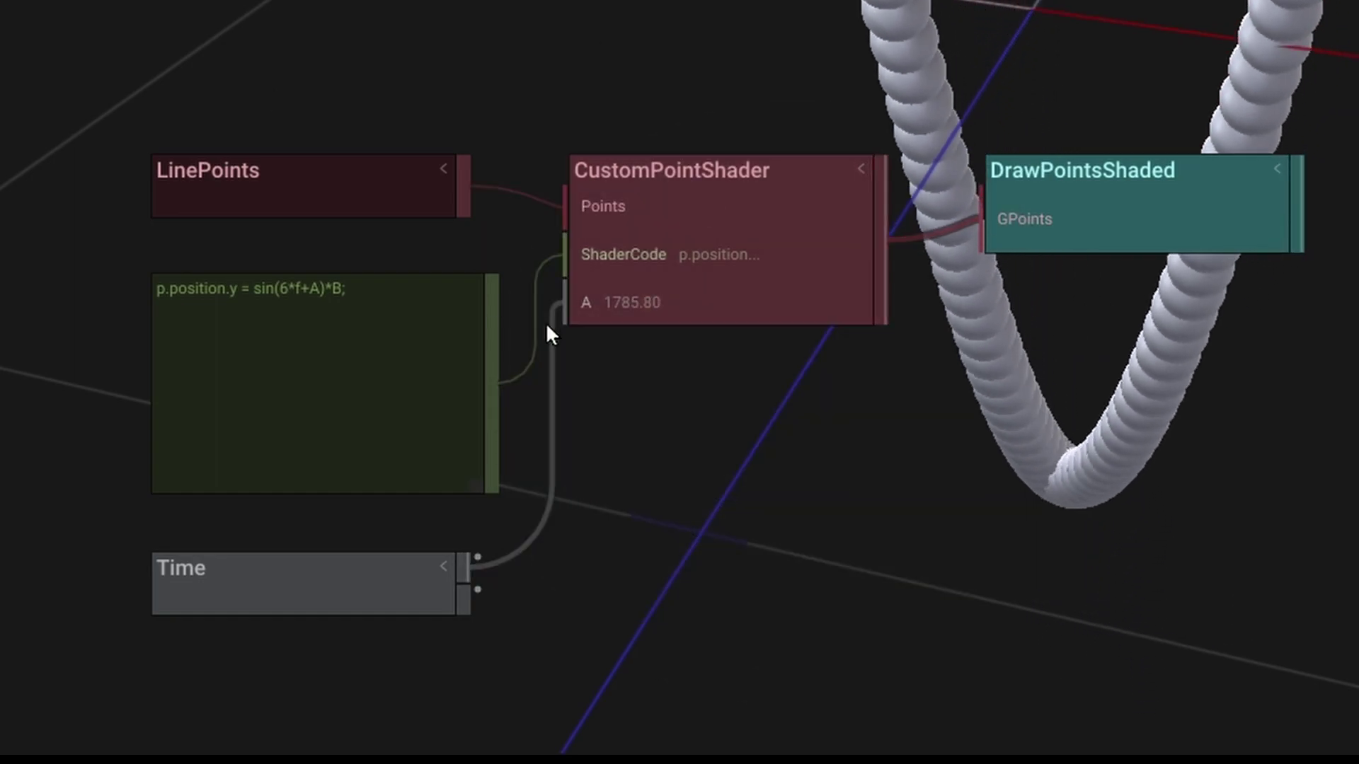
Step: Rewrite the shader code as p.w = sin(6*f+A); and recompile
click(326, 330)
text(p.w = )
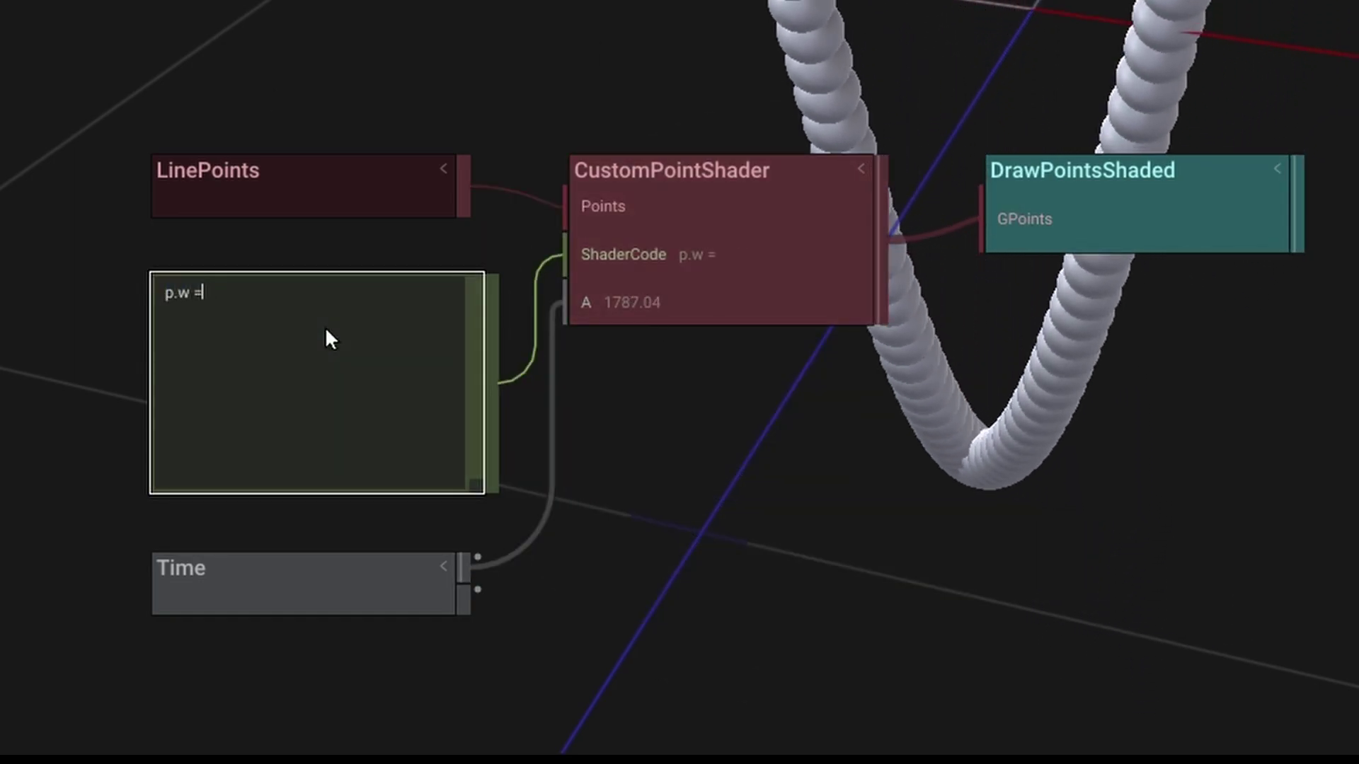
text(sin(6)
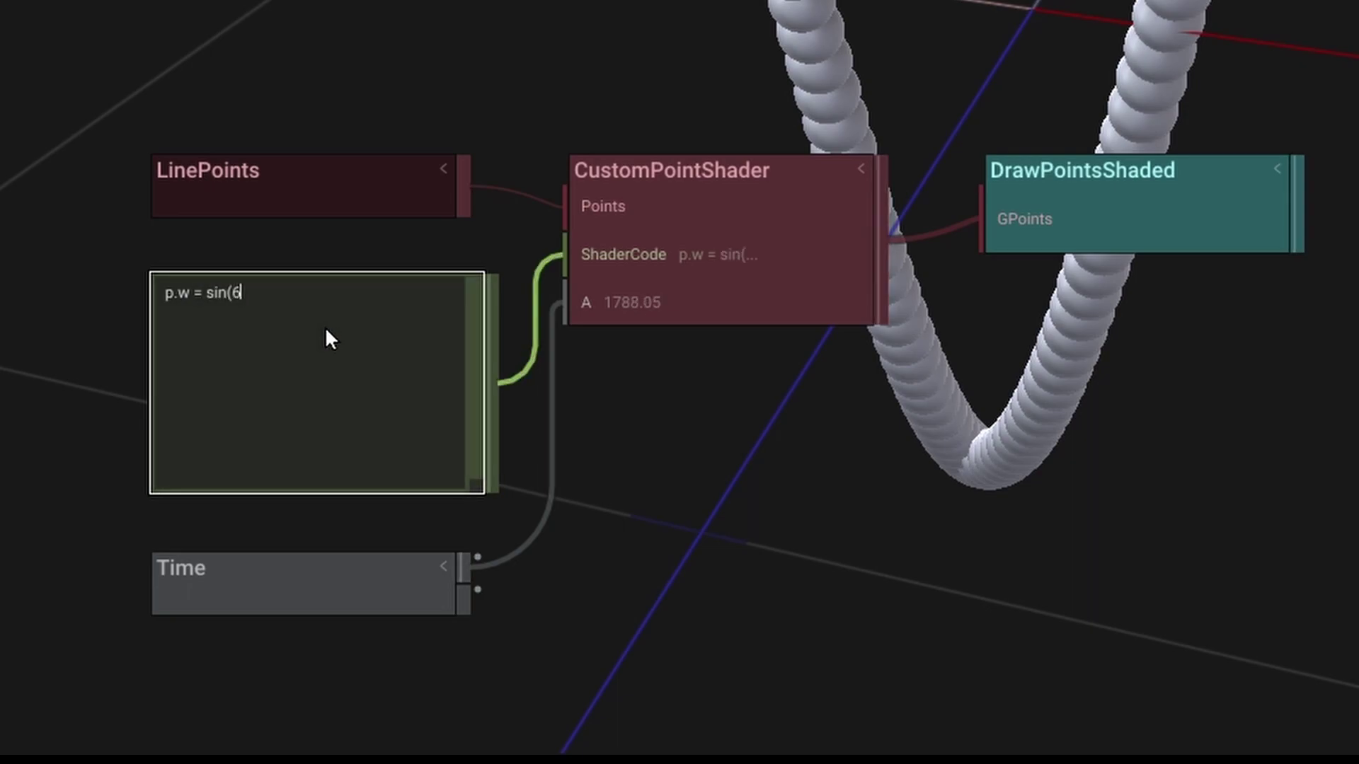
text(*f);)
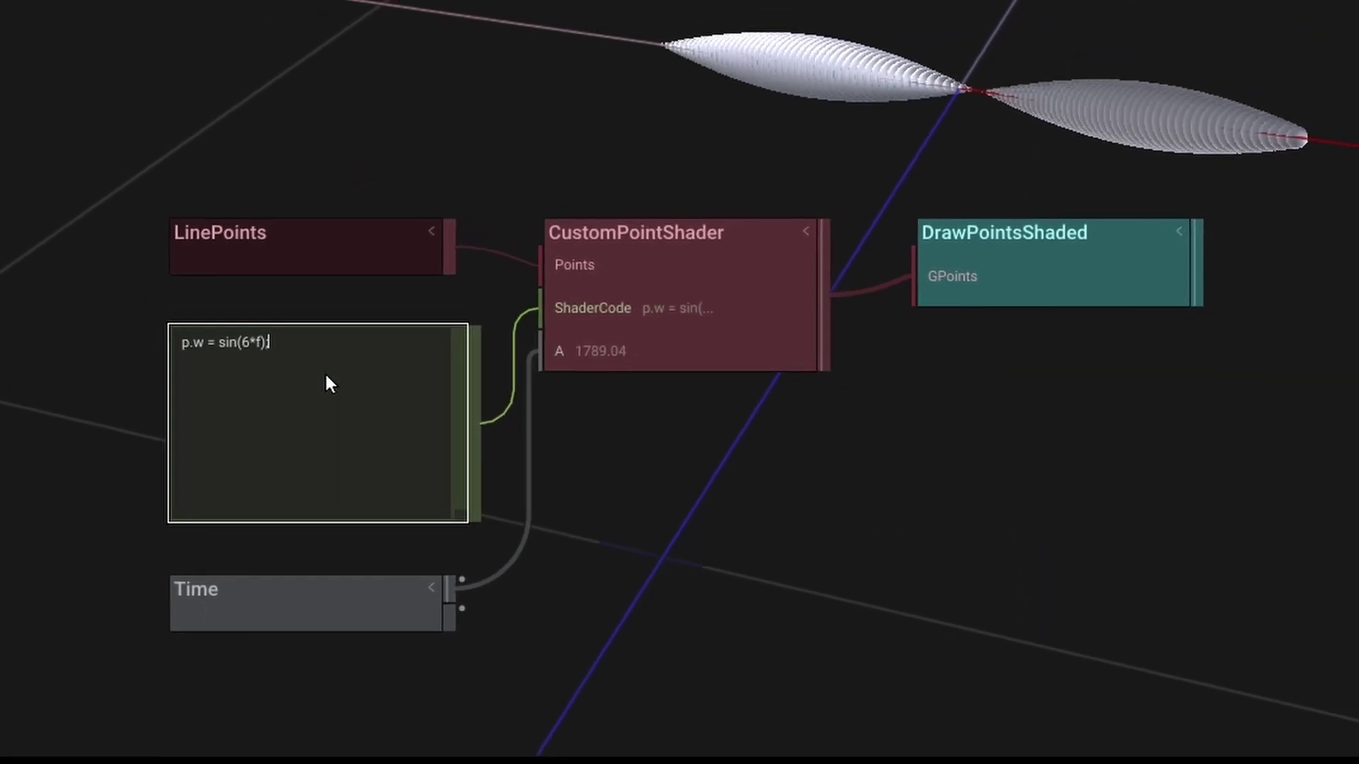
key(Left)
key(Left)
text(+A)
key(Escape)
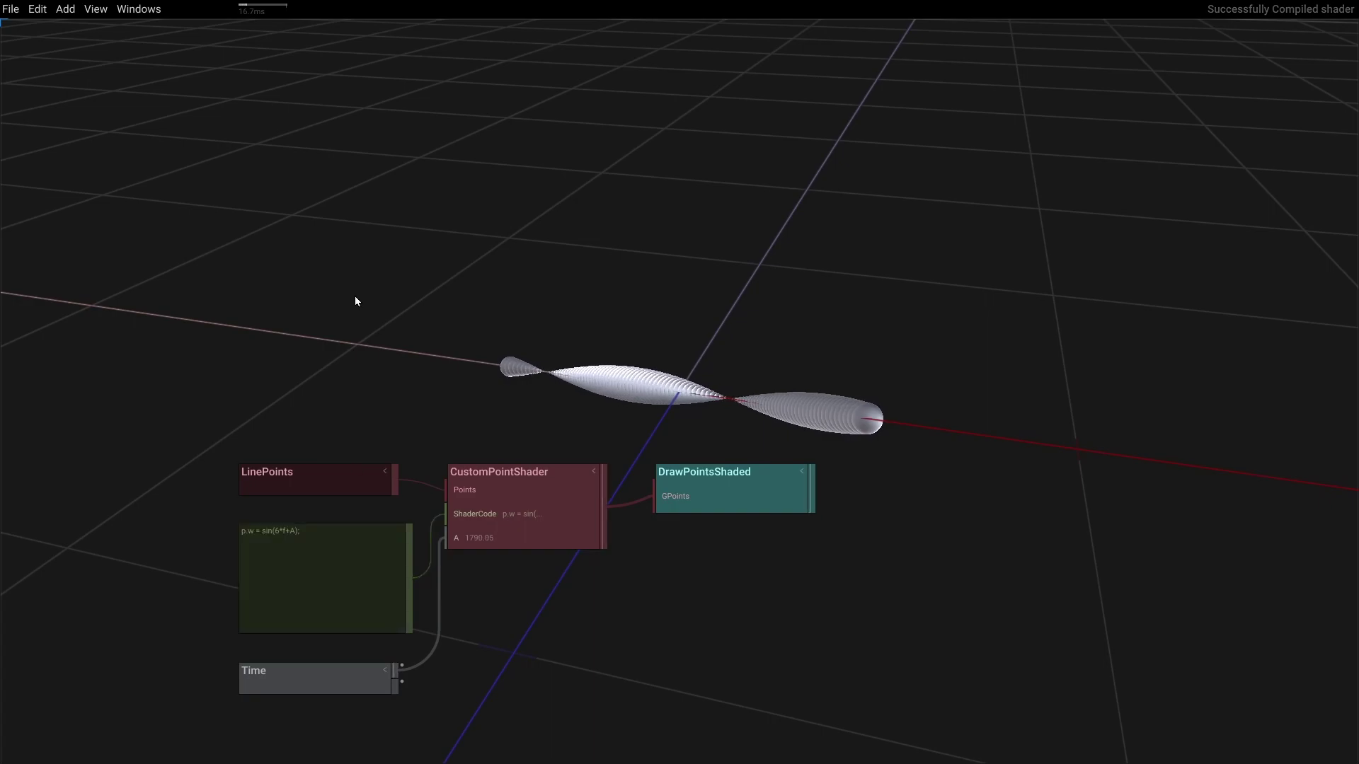
key(f)
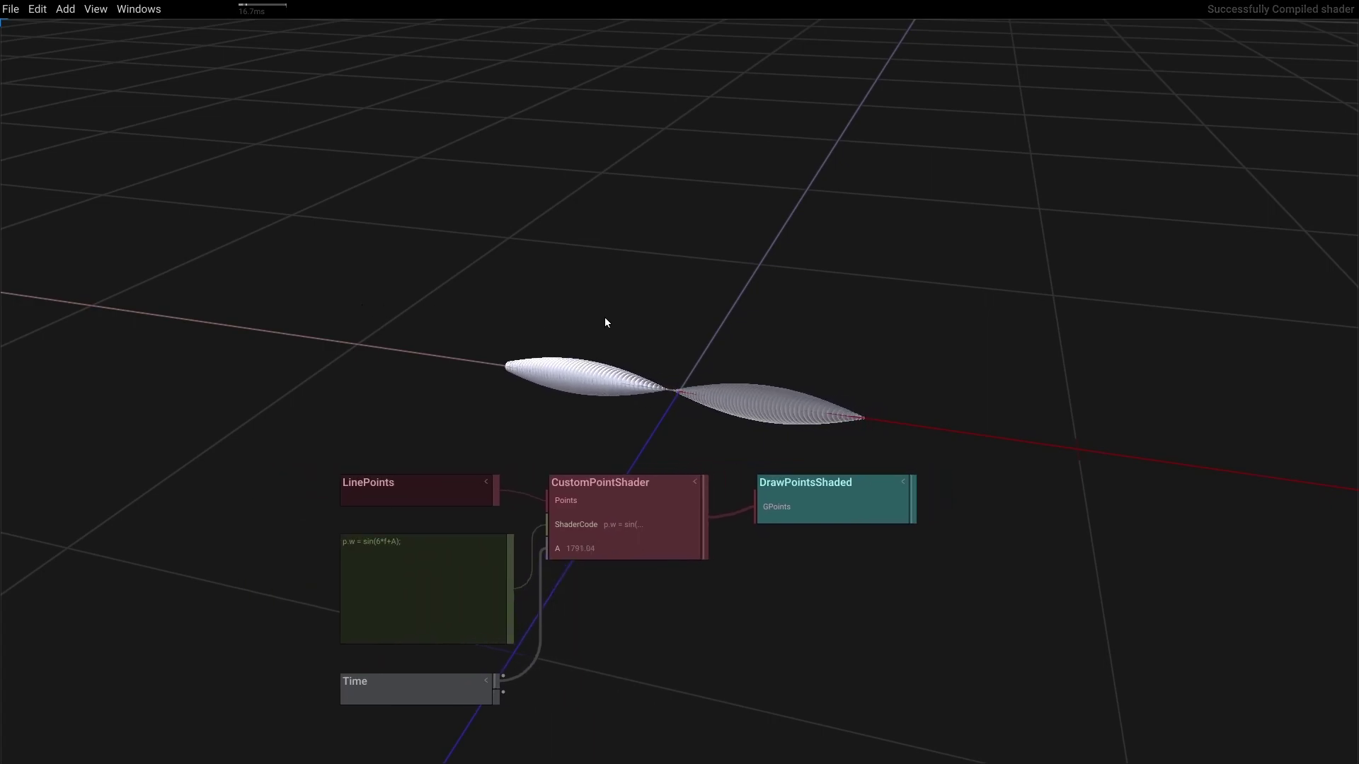
Step: Add a LoadObj node followed by a MeshVerticesToPoints node
double_click(176, 242)
text(oad)
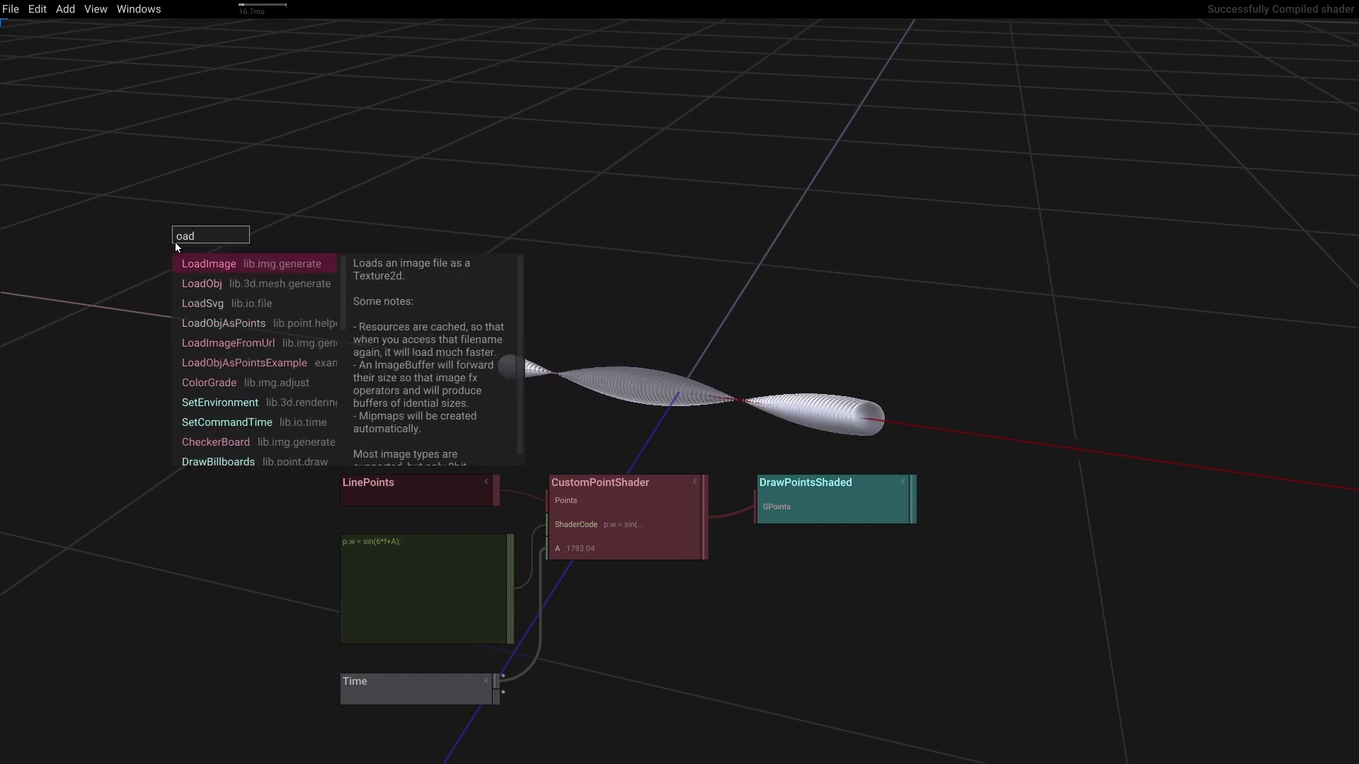
key(Down)
key(Return)
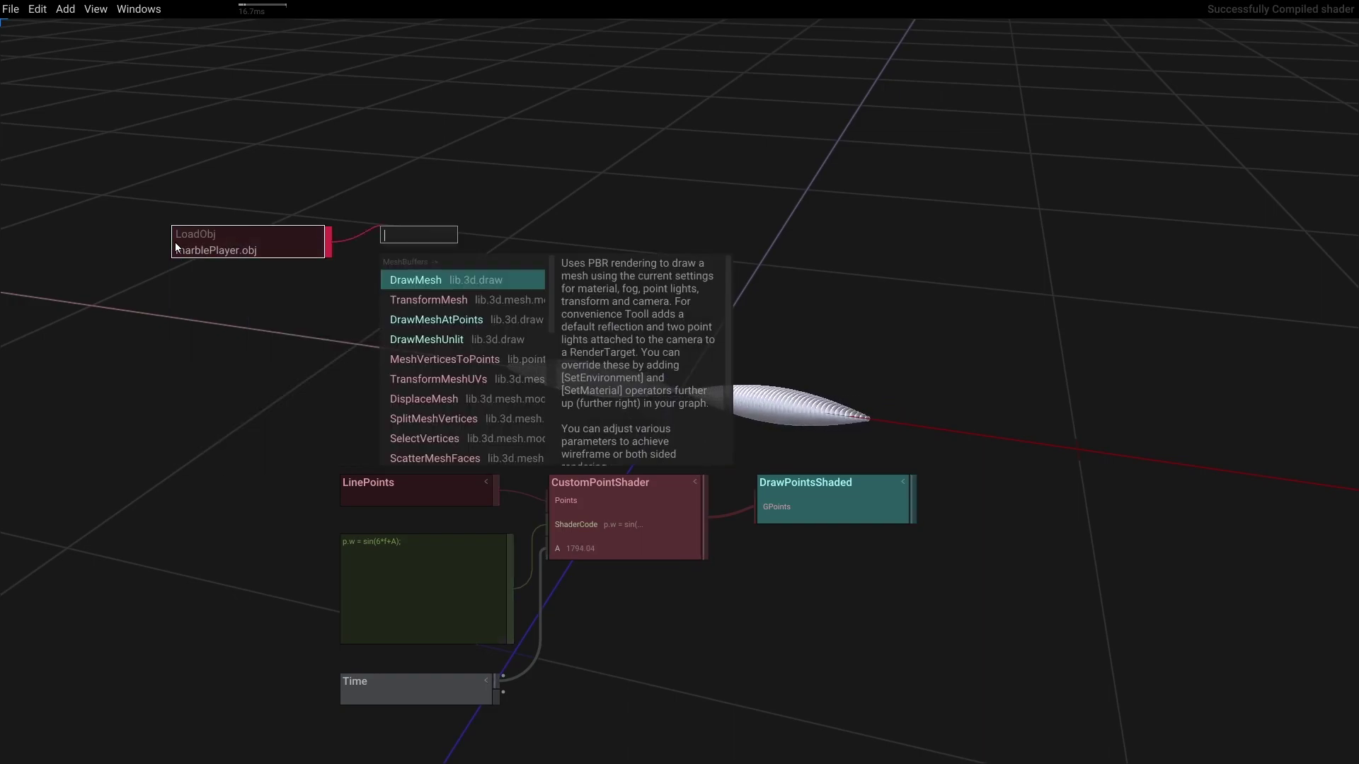
key(Down)
key(Down)
key(Down)
key(Down)
key(Return)
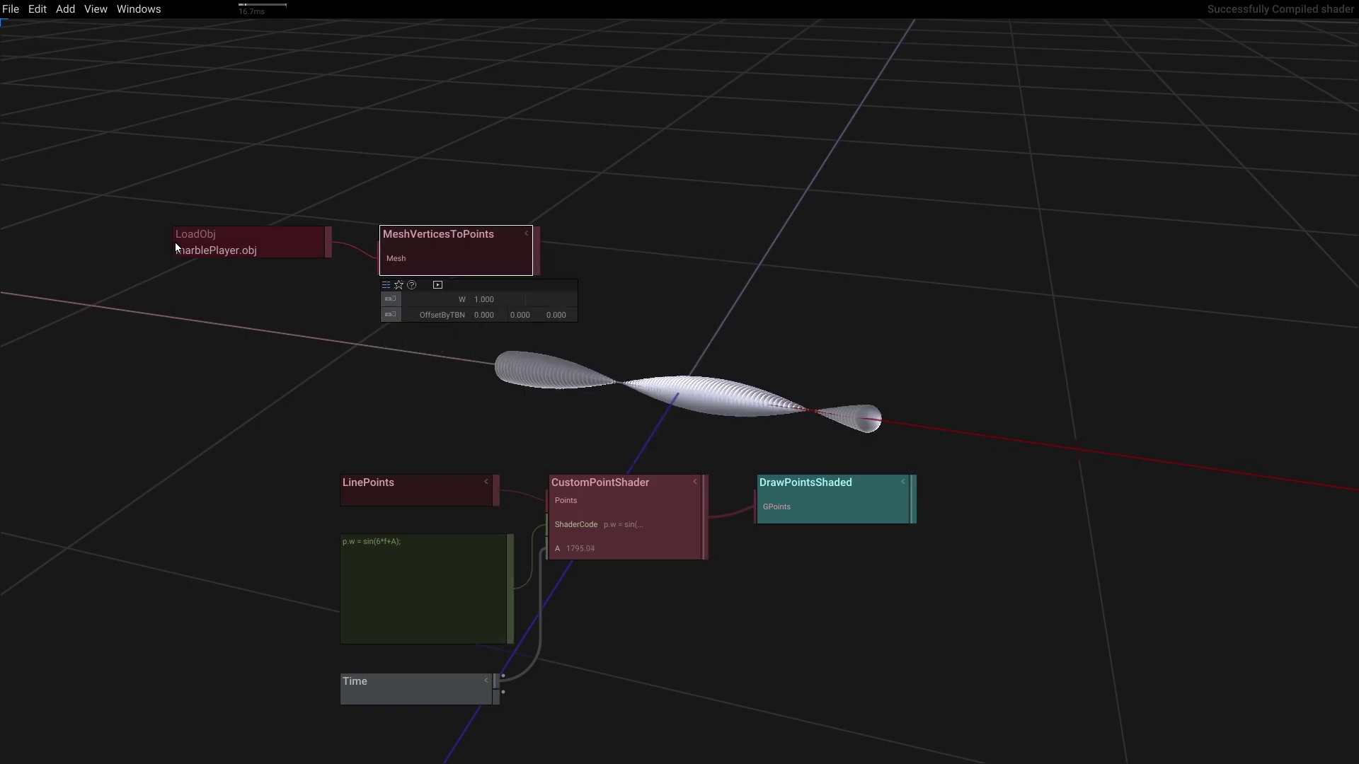
Step: Feed the mesh vertices into CustomPointShader's Points, then drag out its output for a linked search
drag(536, 243, 527, 495)
drag(1087, 383, 999, 354)
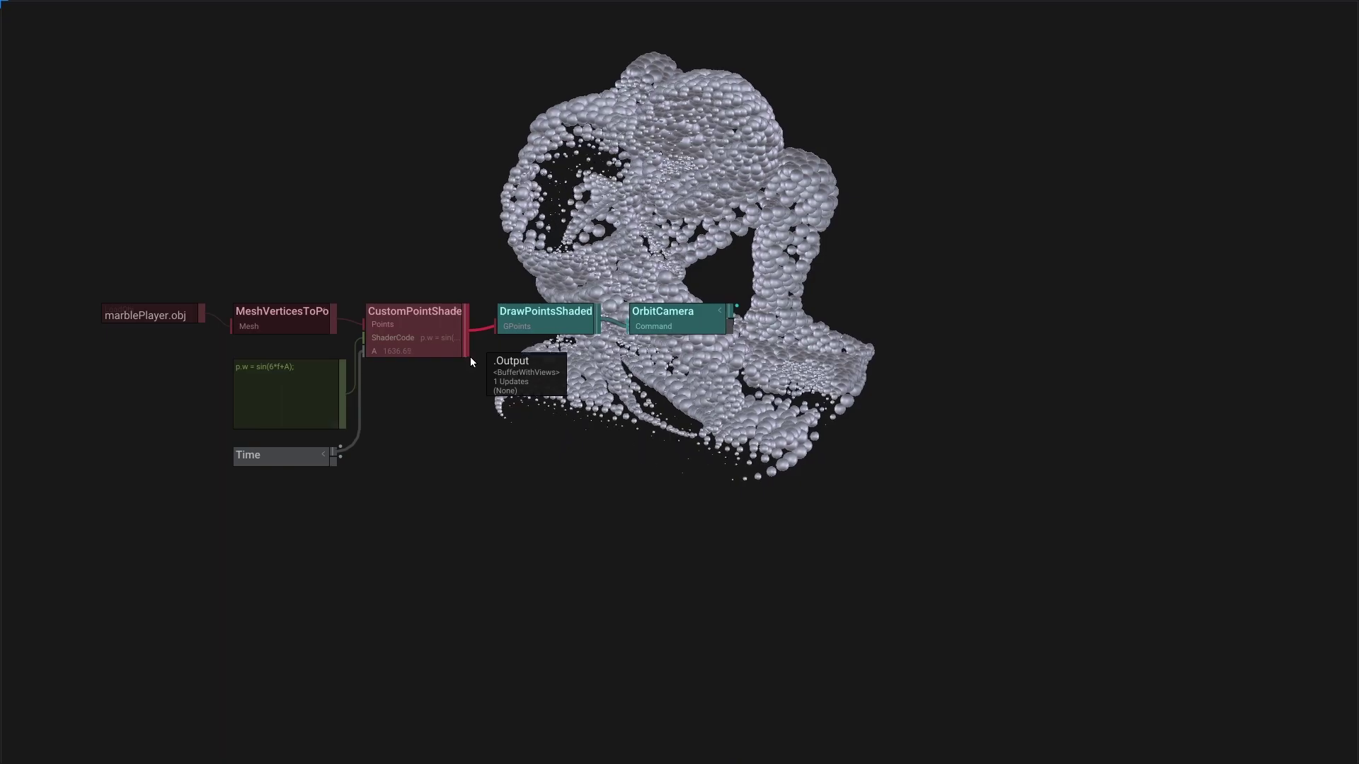
drag(470, 356, 490, 392)
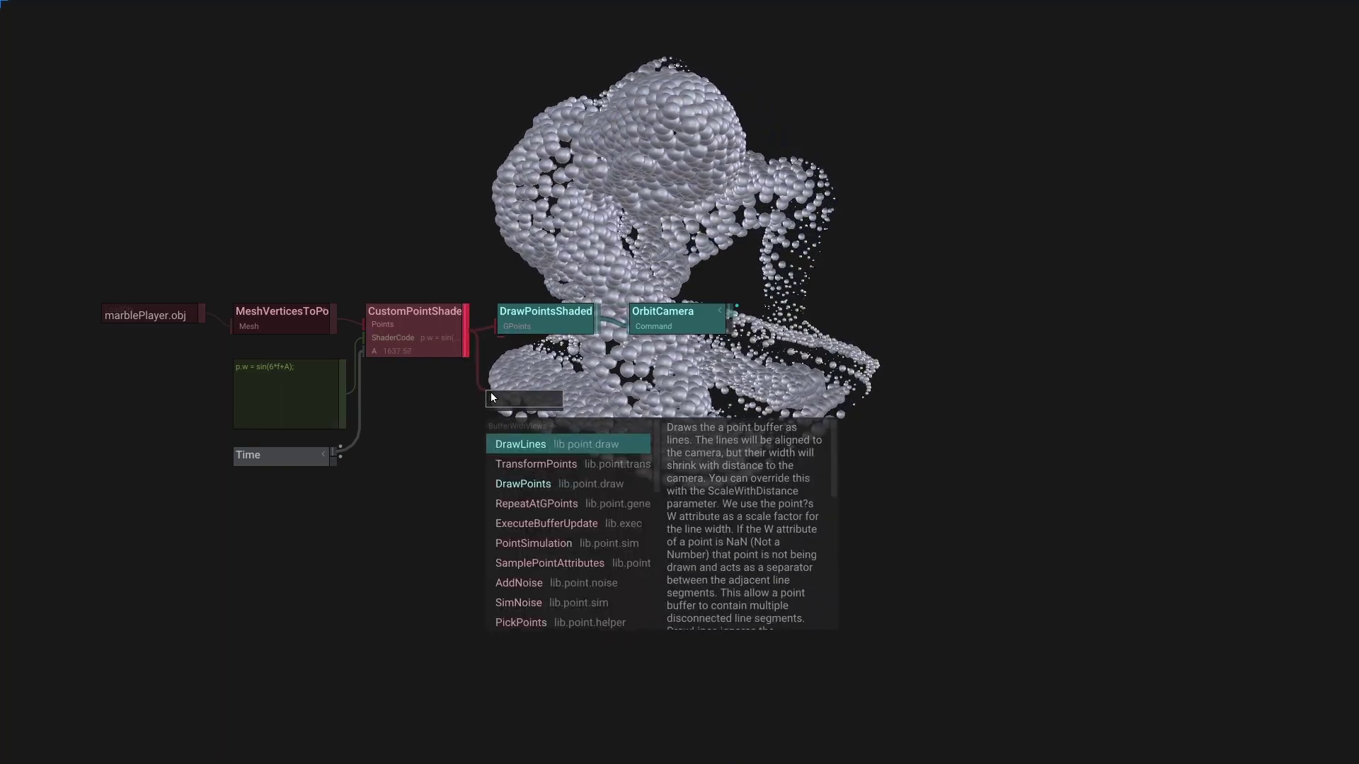
Step: Add a DrawBillboards node and connect its output to OrbitCamera
text(billb)
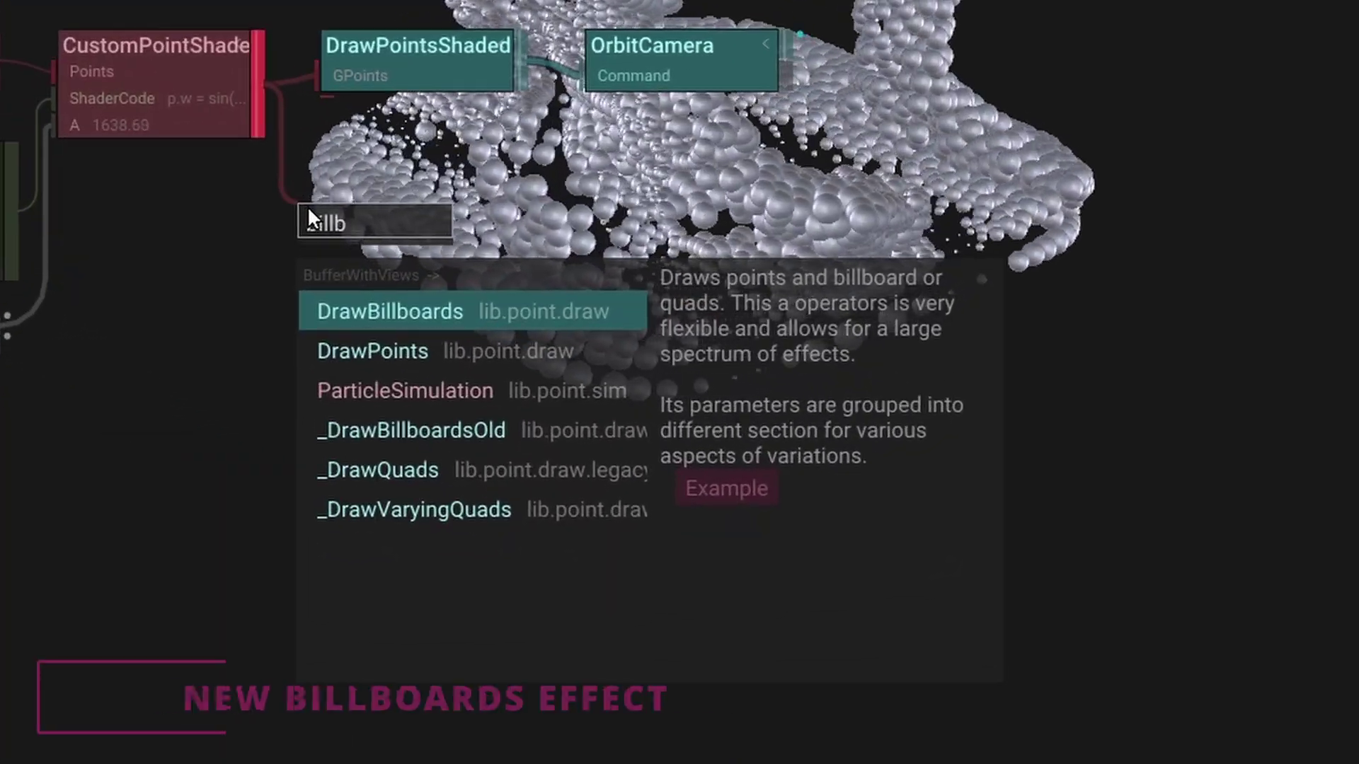
key(Return)
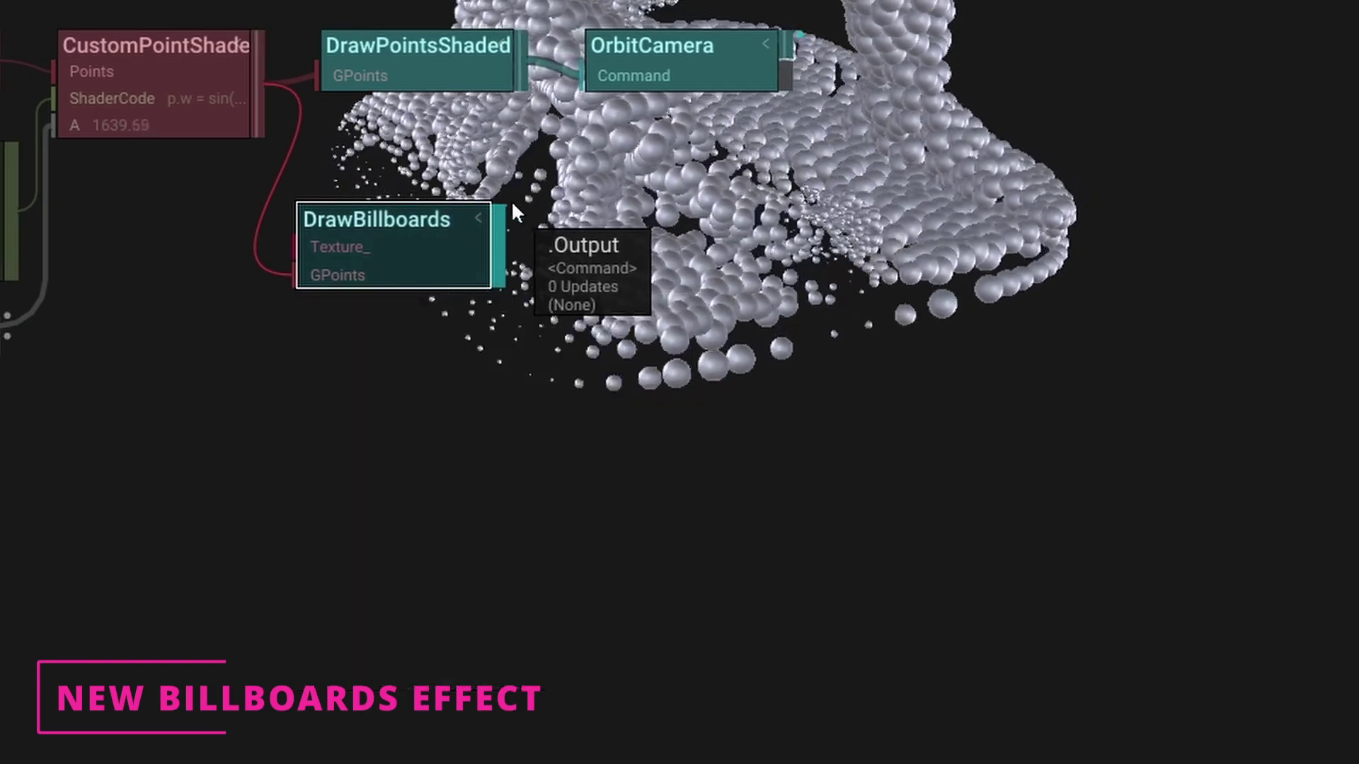
drag(500, 237, 580, 74)
click(418, 256)
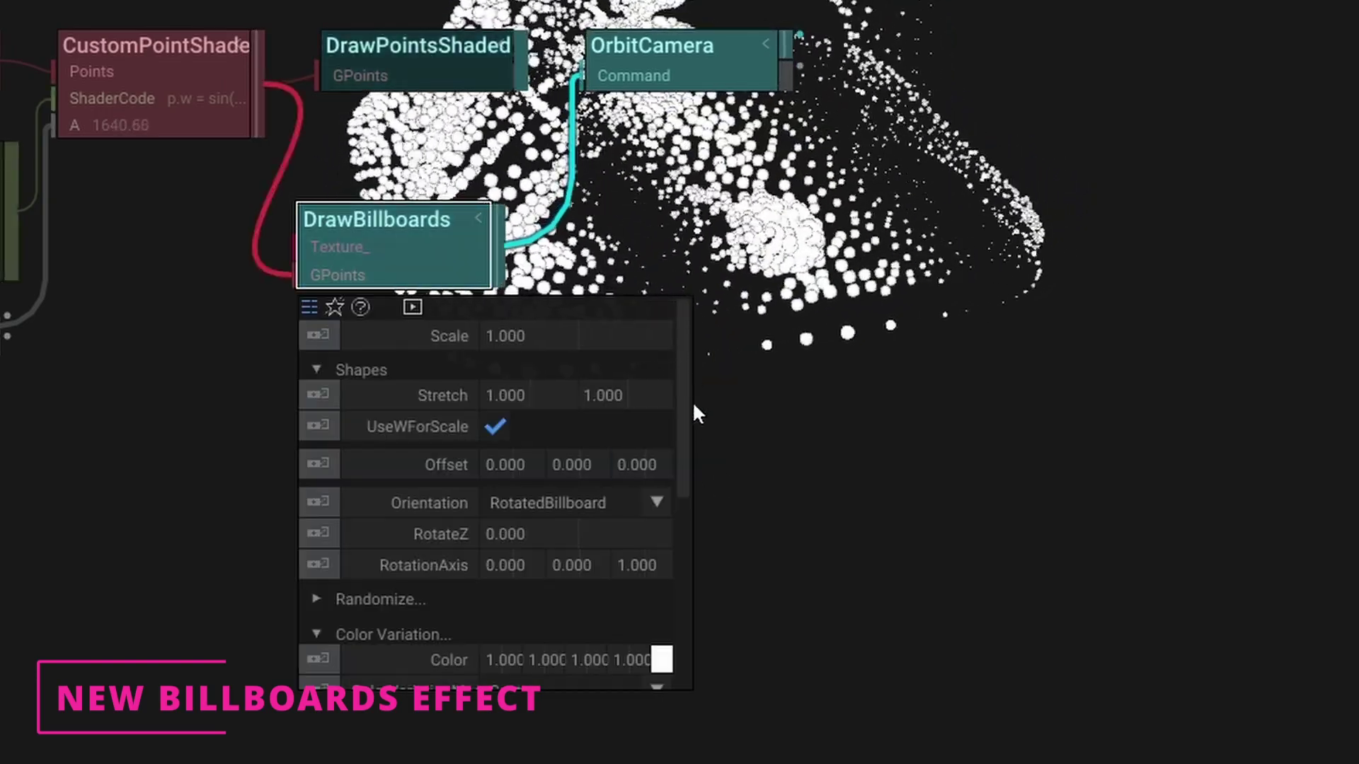
Step: Give ColorVariations a blue, orange and cyan gradient preset and set the mode to UseW
drag(685, 337, 681, 474)
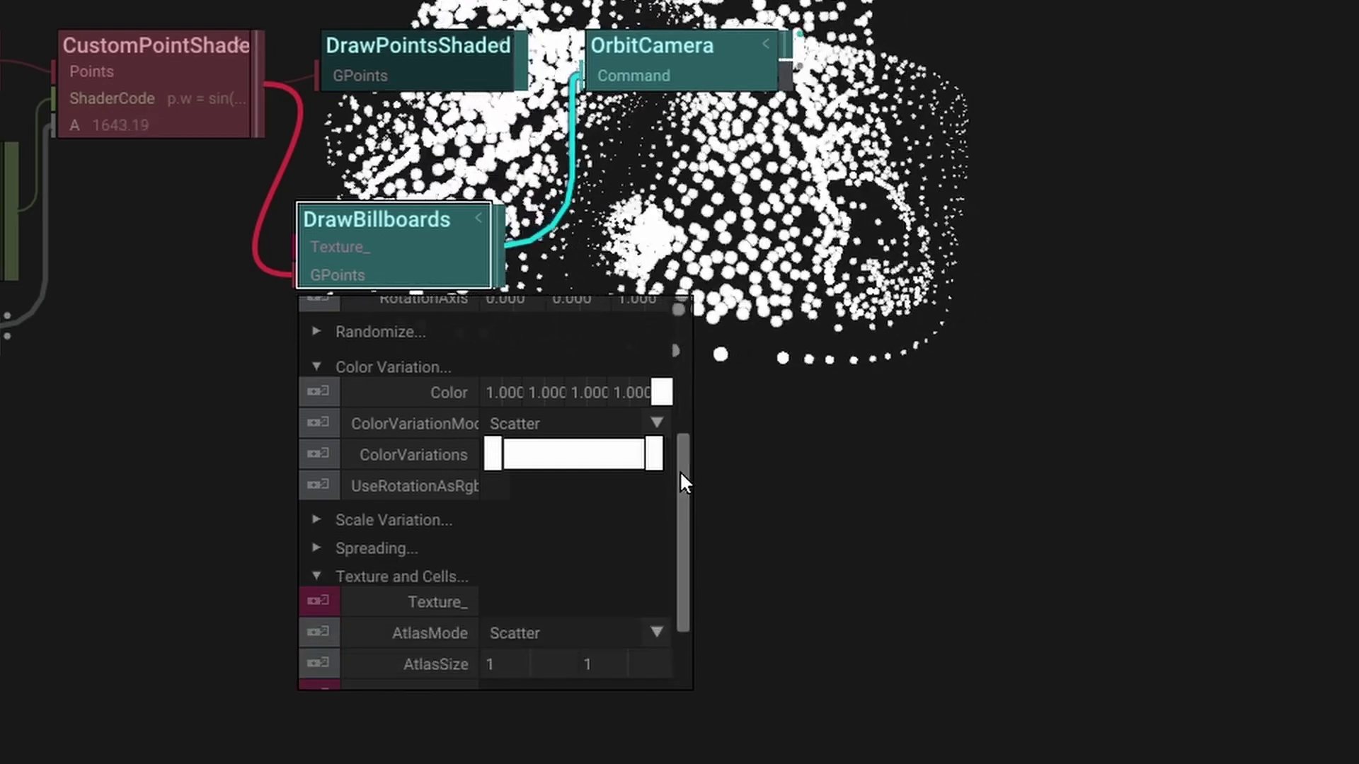
right_click(570, 453)
mouse_move(674, 698)
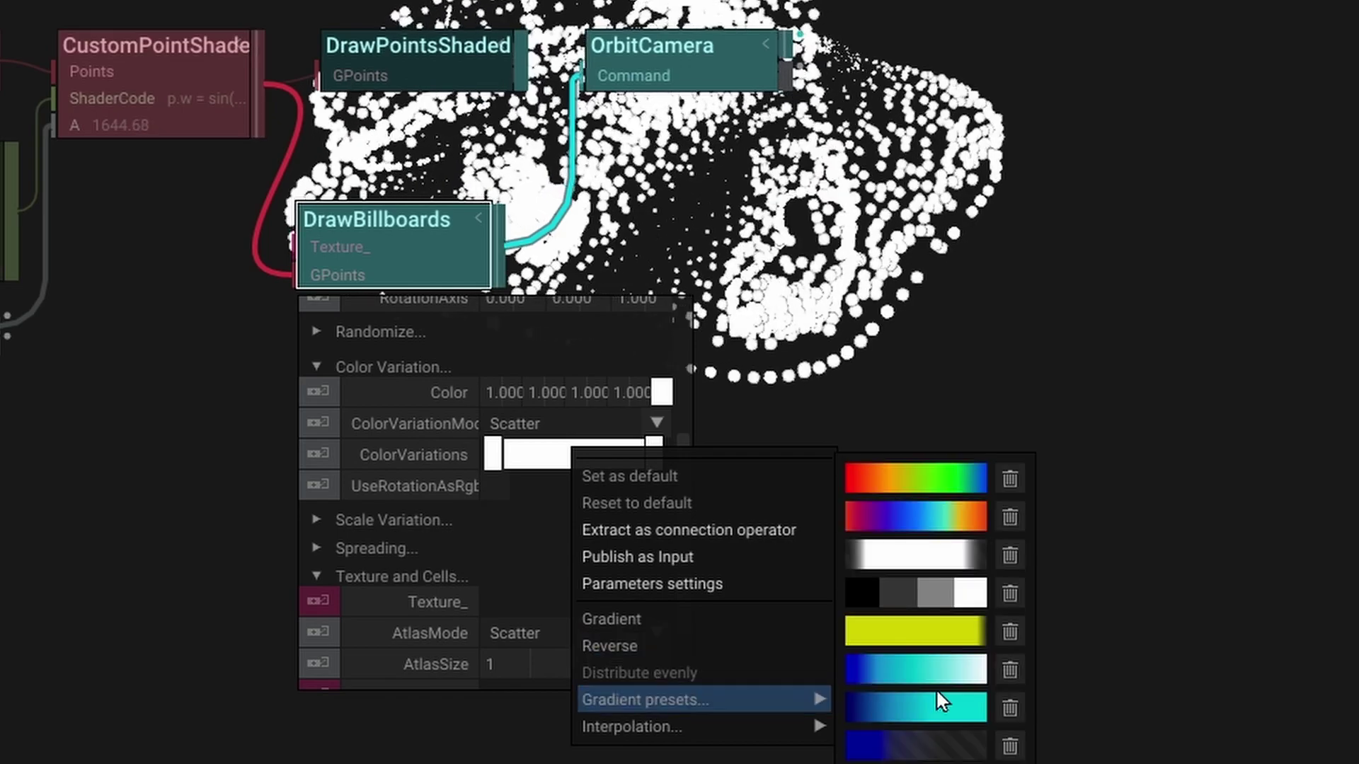
click(915, 744)
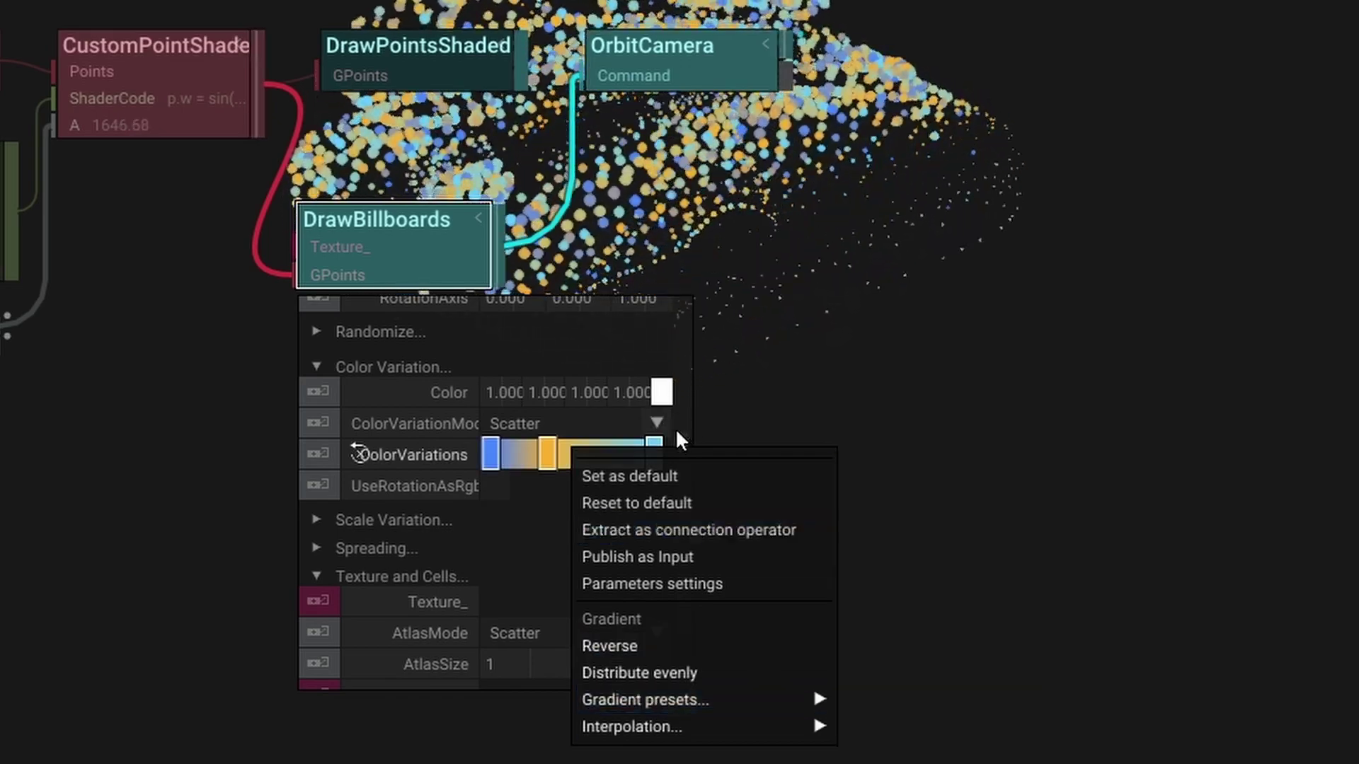
click(563, 422)
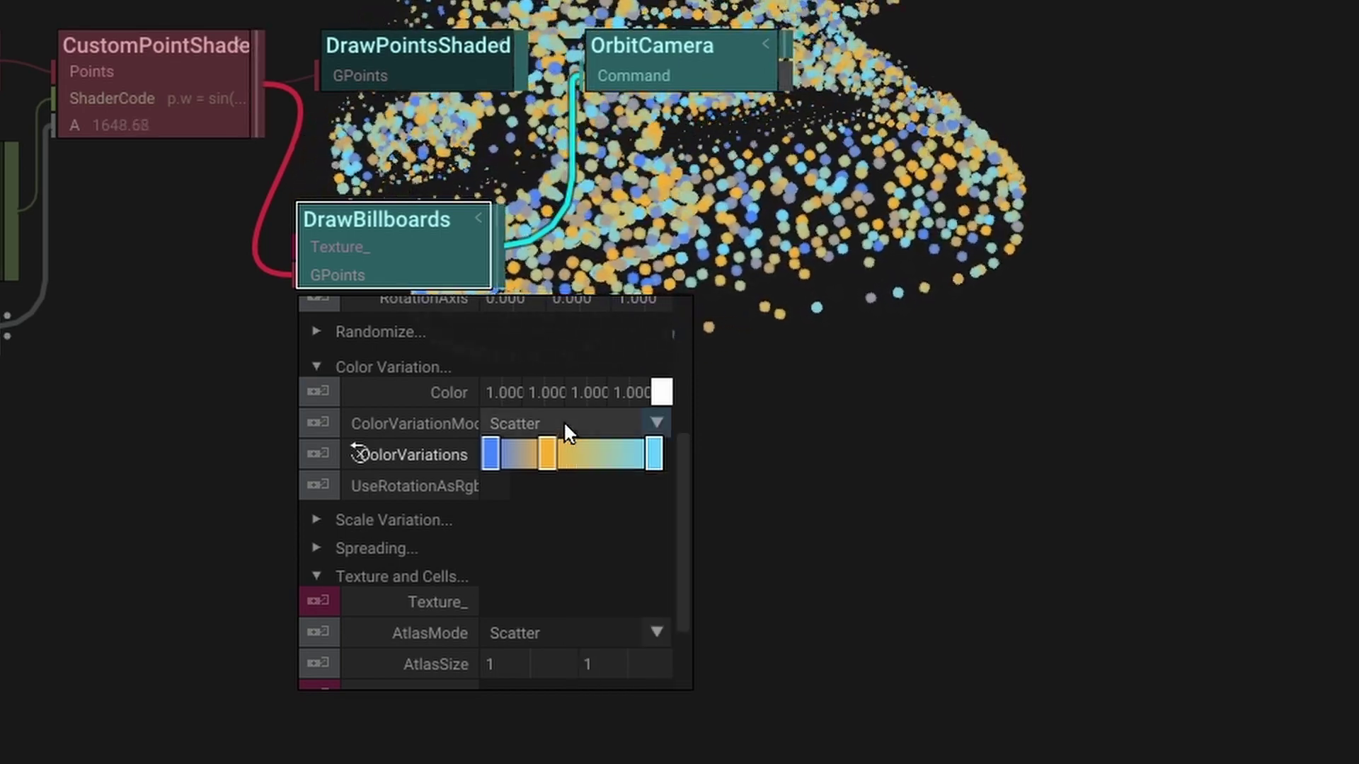
click(563, 421)
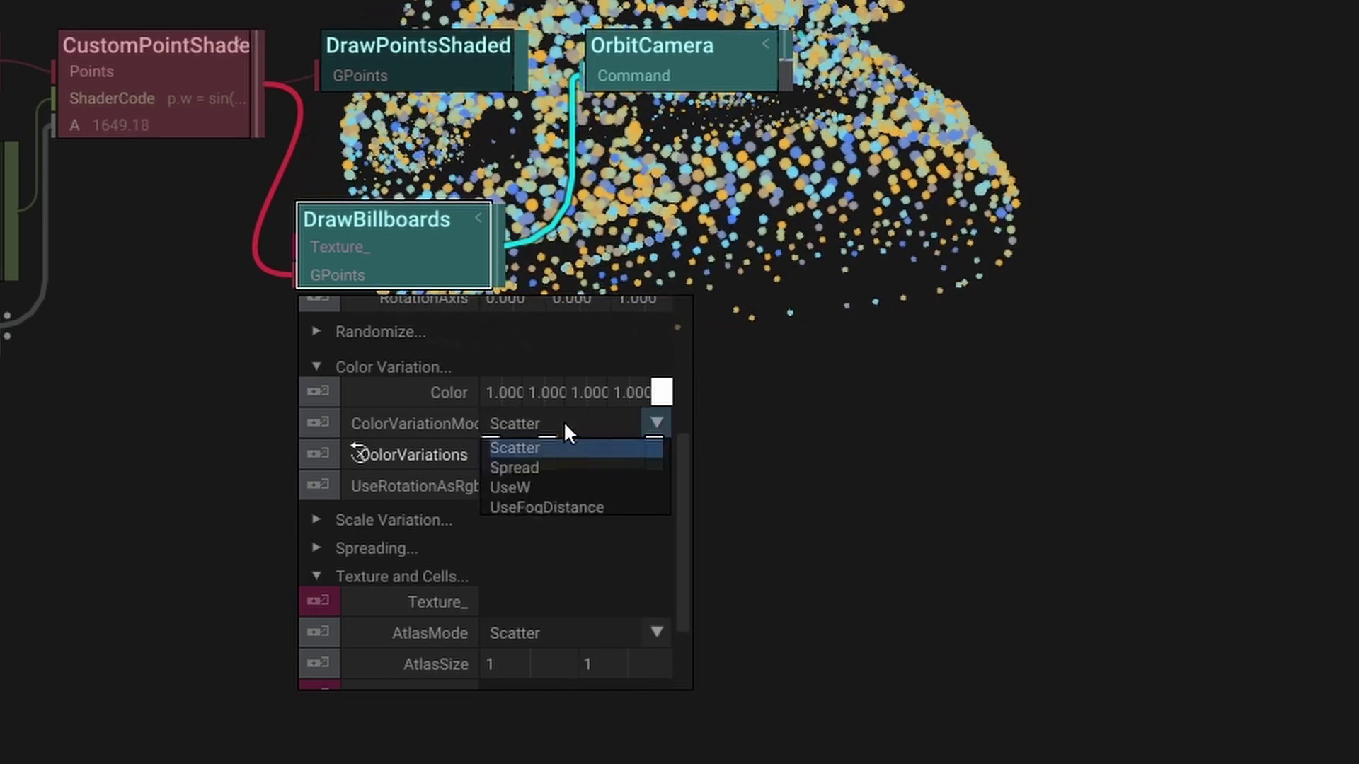
click(551, 487)
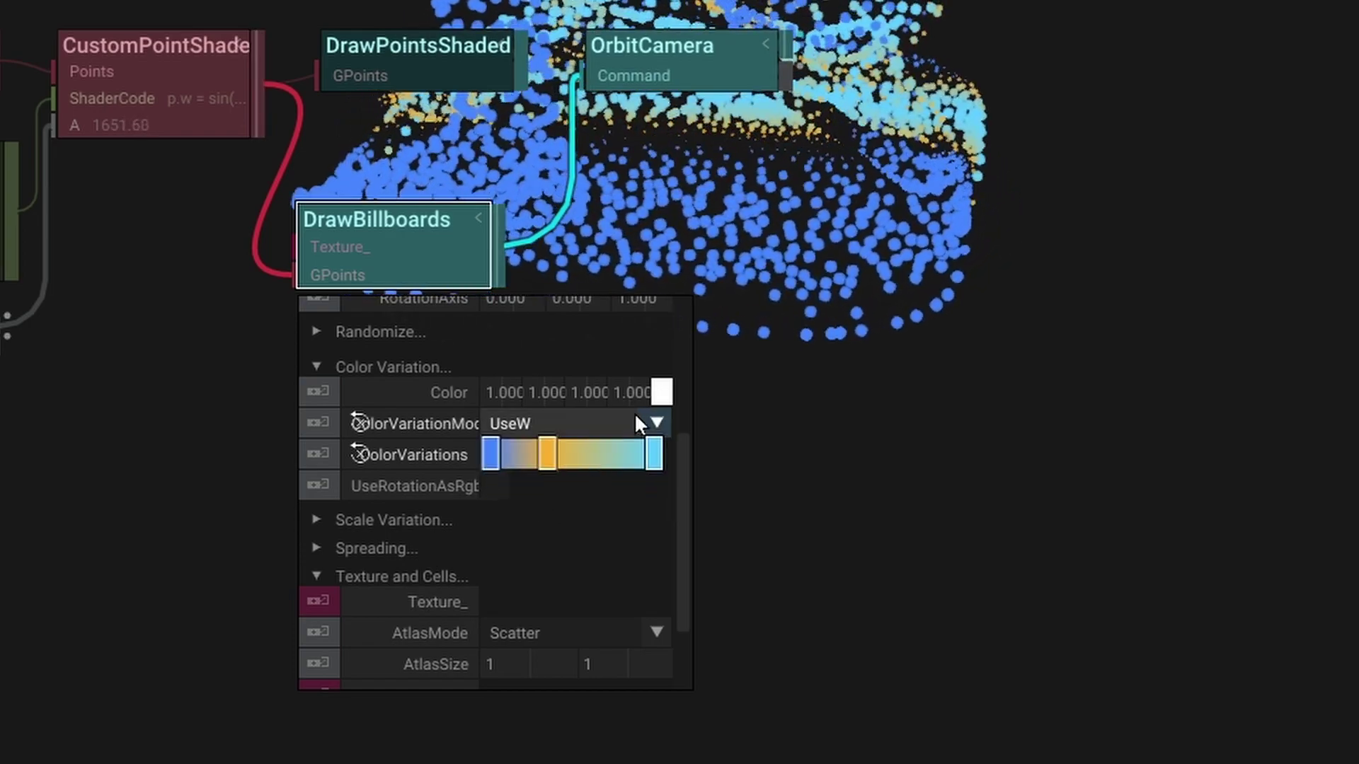
Step: Raise the billboard Scale to 1.640 and set AtlasSize to 4, 4
drag(678, 478, 678, 329)
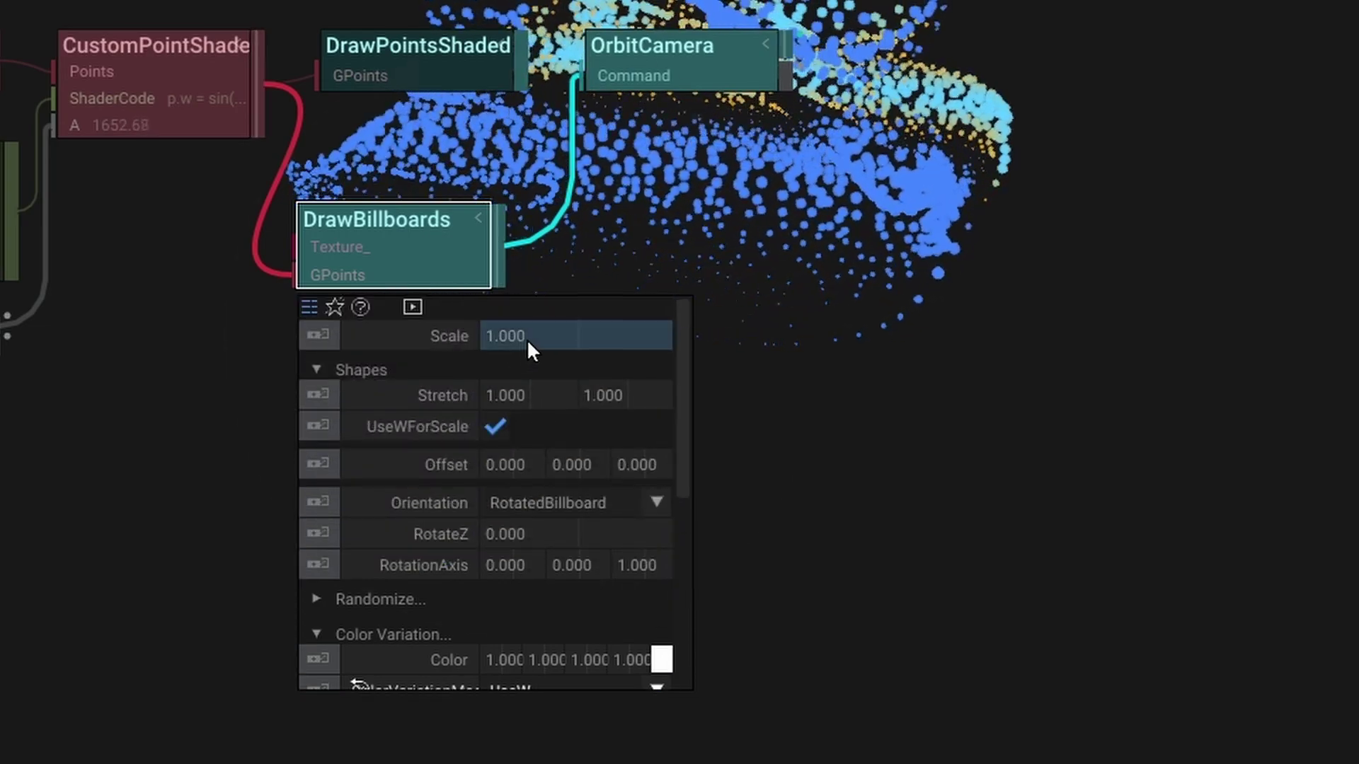
drag(526, 338, 511, 272)
drag(564, 315, 686, 523)
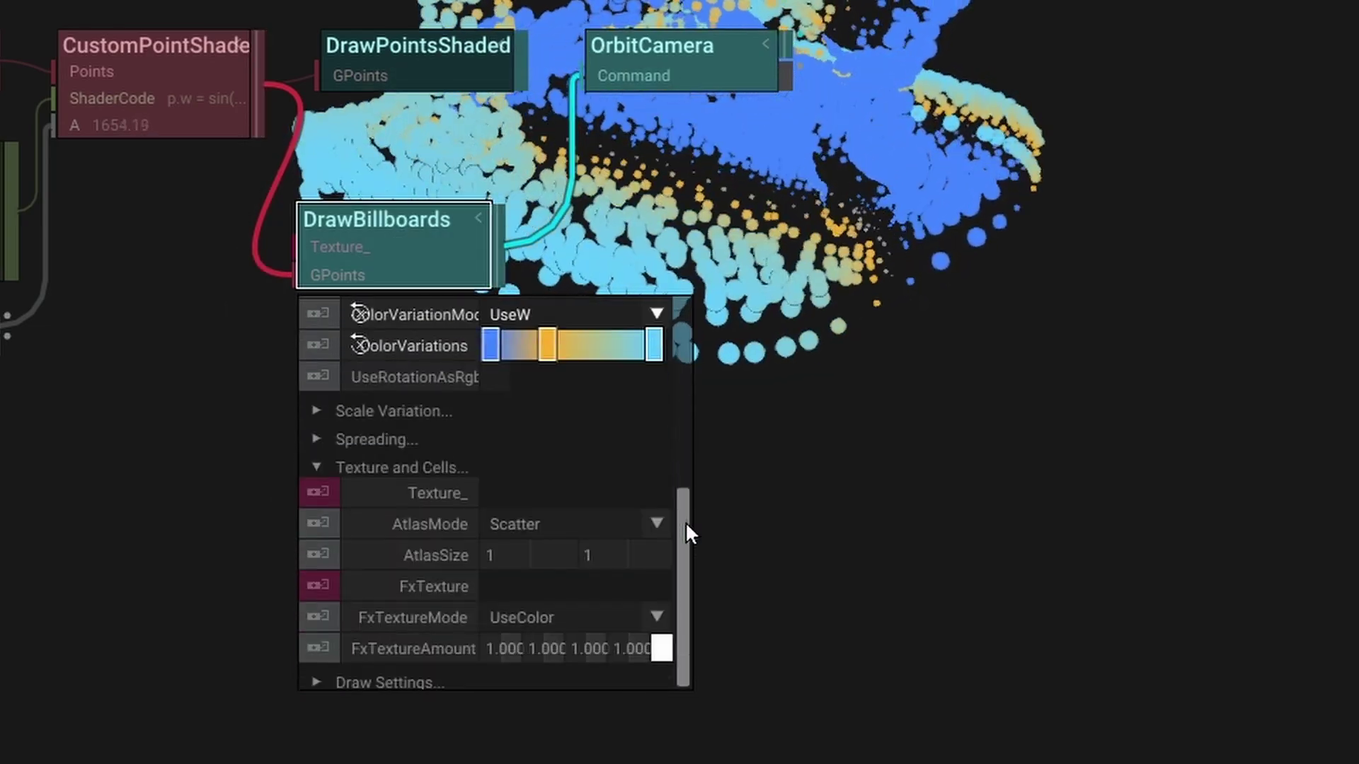
click(515, 550)
text(4)
key(Tab)
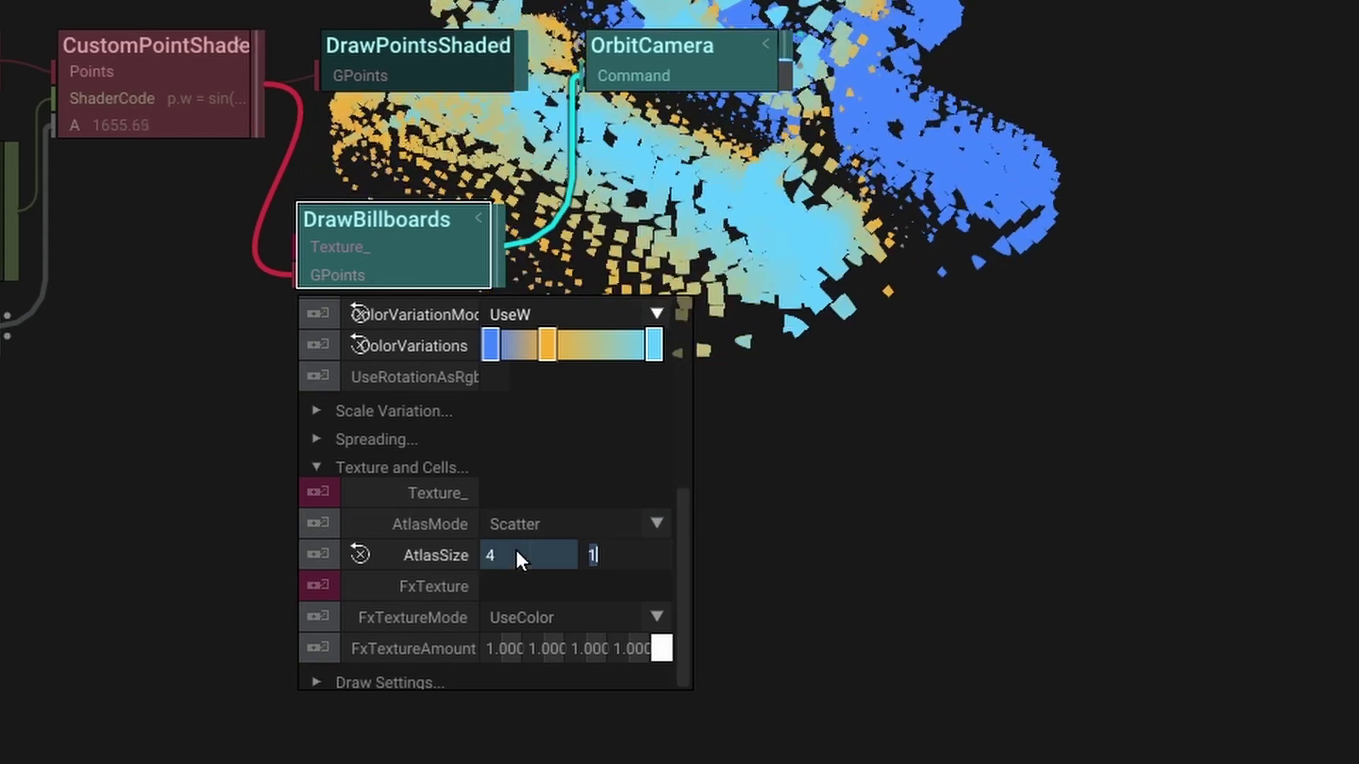
text(4)
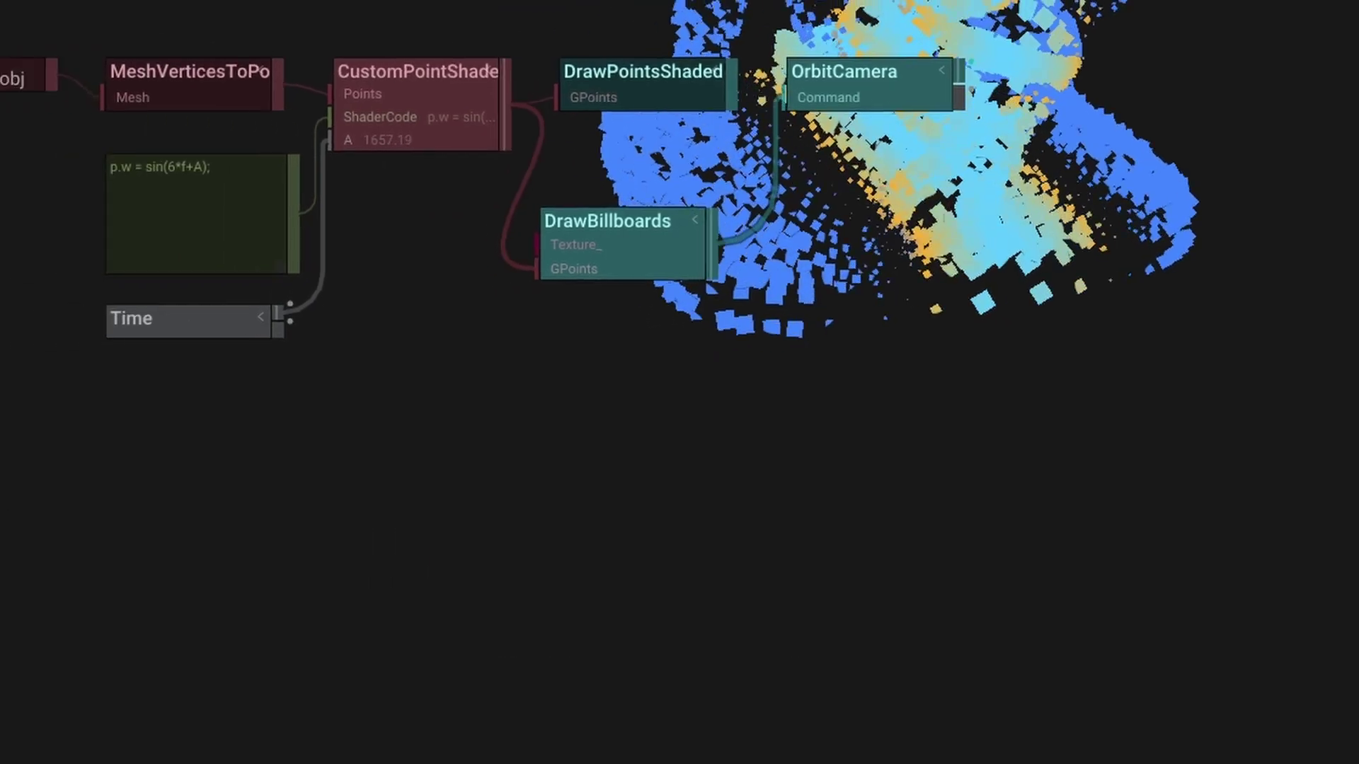
Step: Create an AString node and replace its text with ABCJDKSHLFJKD
double_click(78, 443)
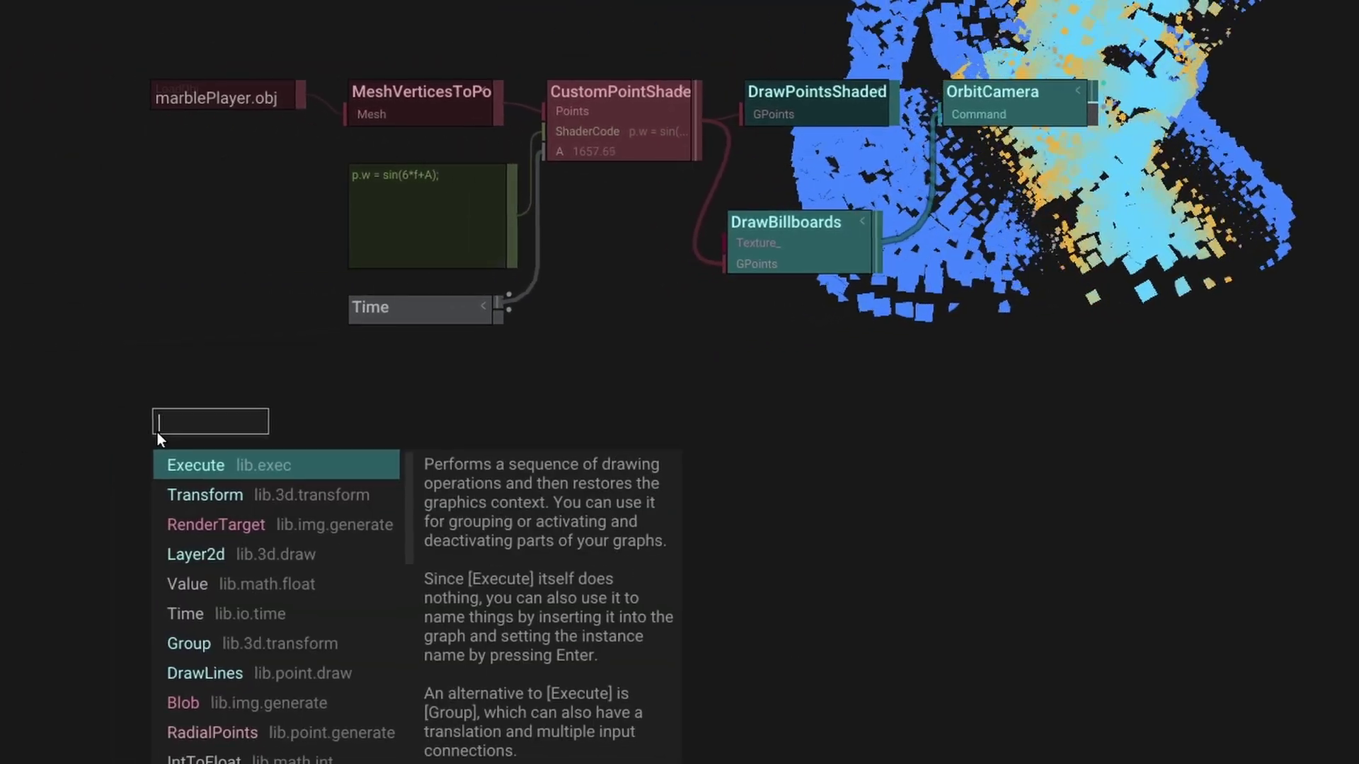
text(a)
key(Down)
key(Down)
key(Down)
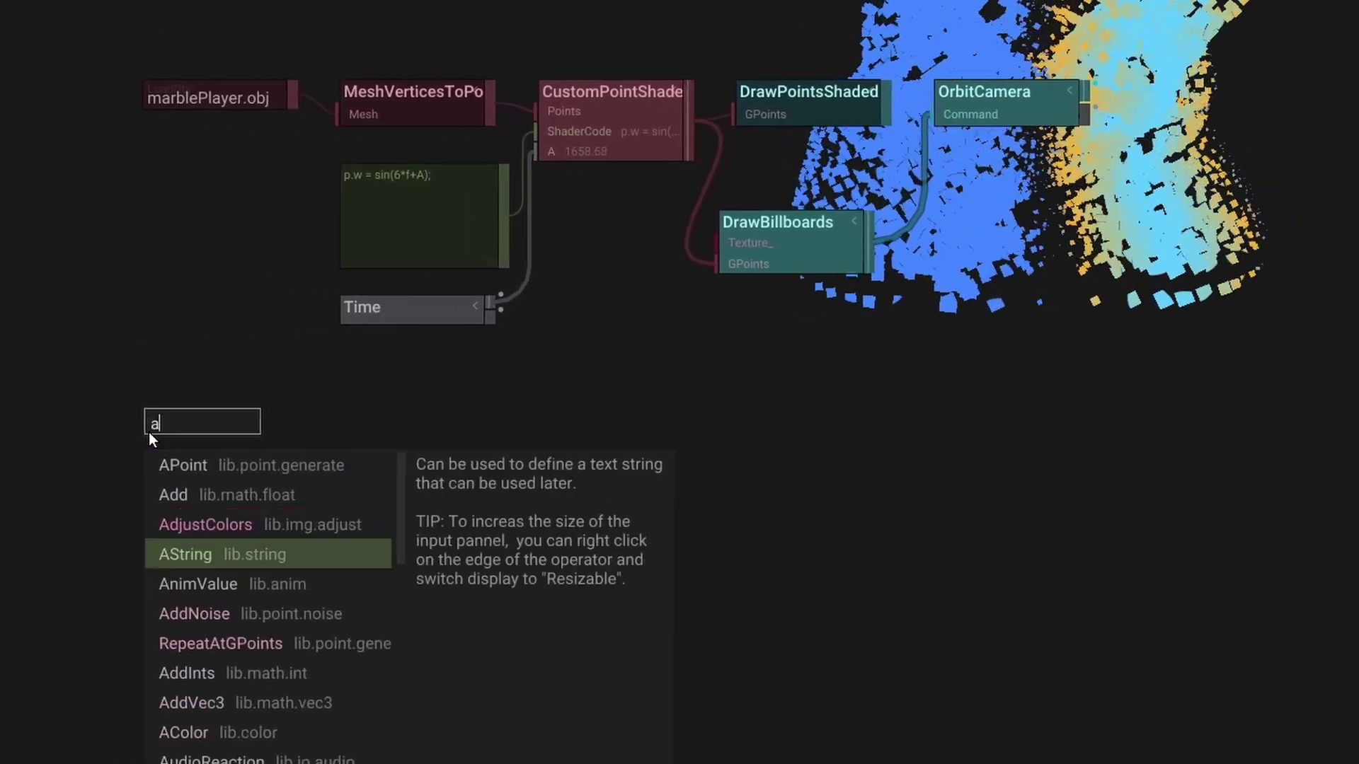
key(Return)
double_click(172, 420)
drag(145, 422, 170, 419)
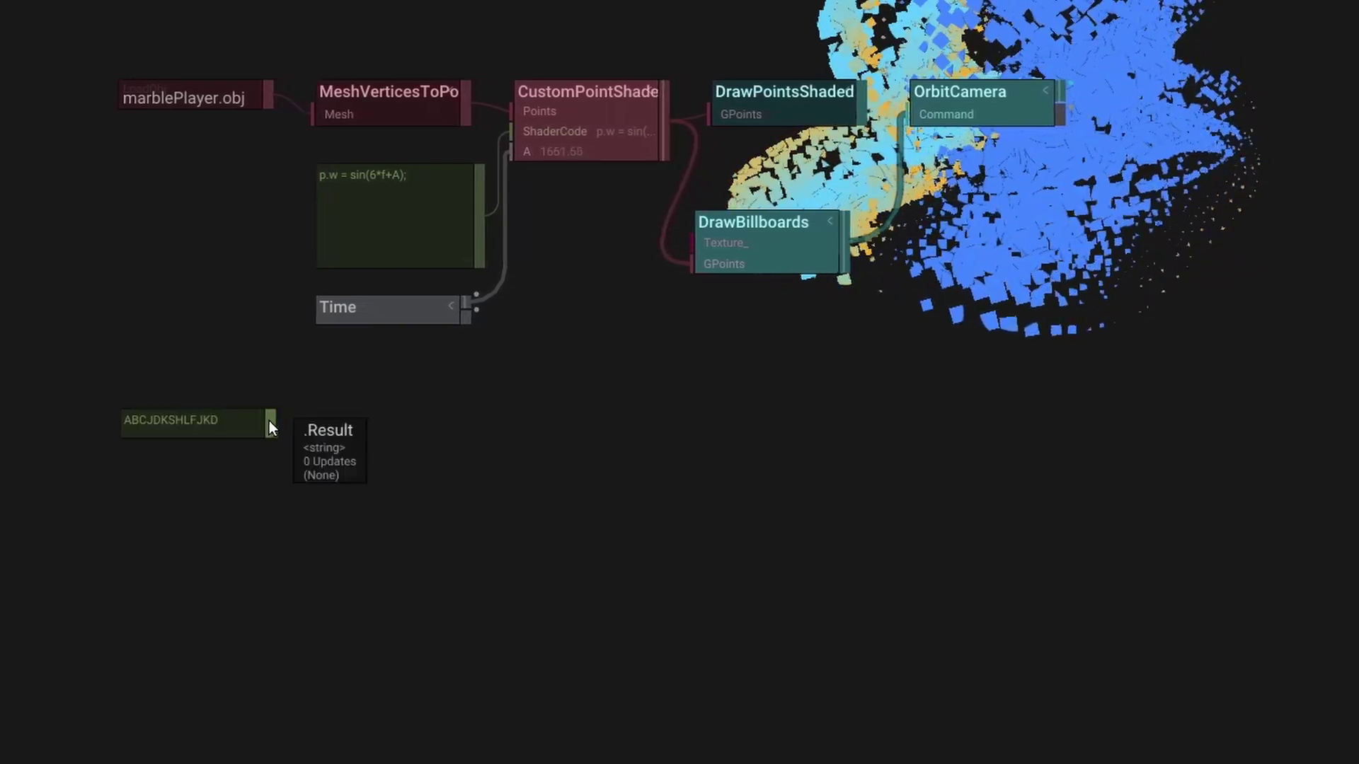
Step: Chain a PickStringPart node split into Characters, followed by a Text node
drag(270, 421, 311, 420)
click(375, 697)
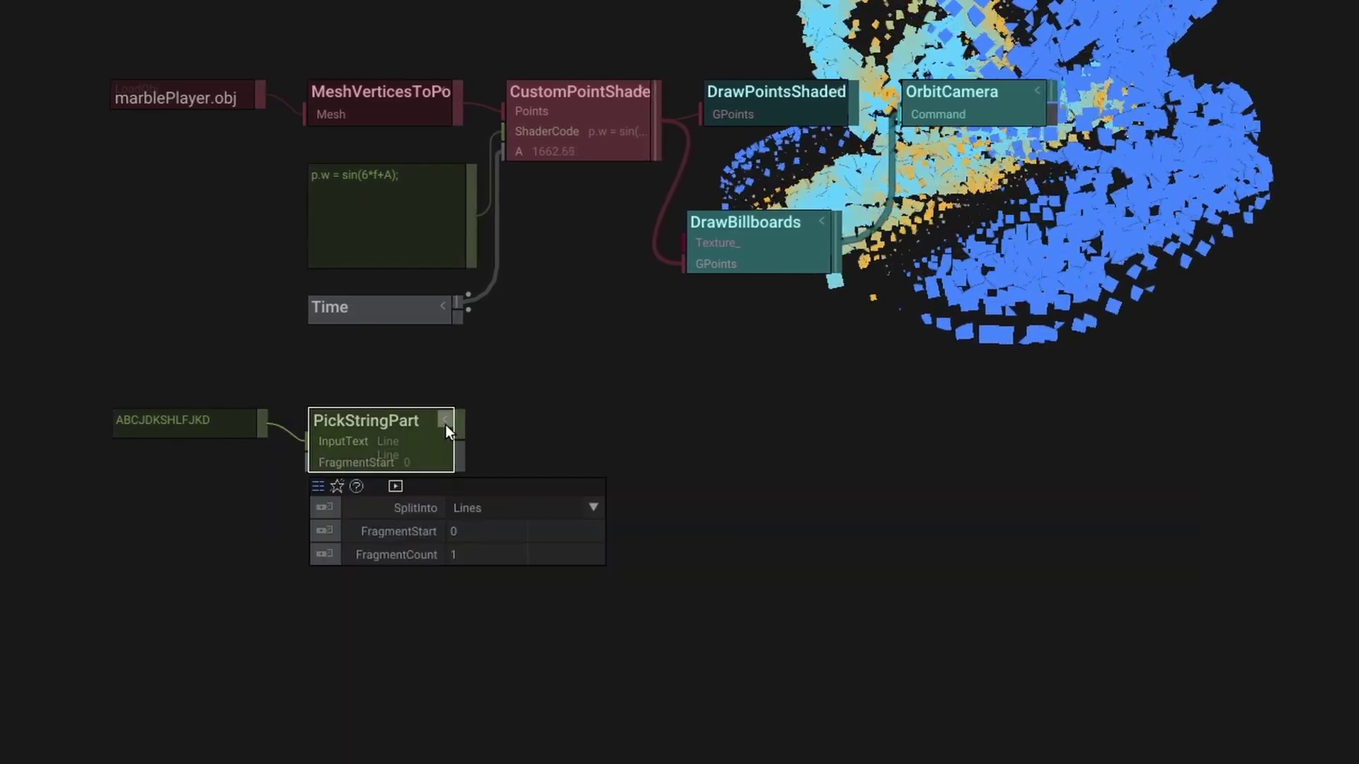
click(481, 511)
click(500, 525)
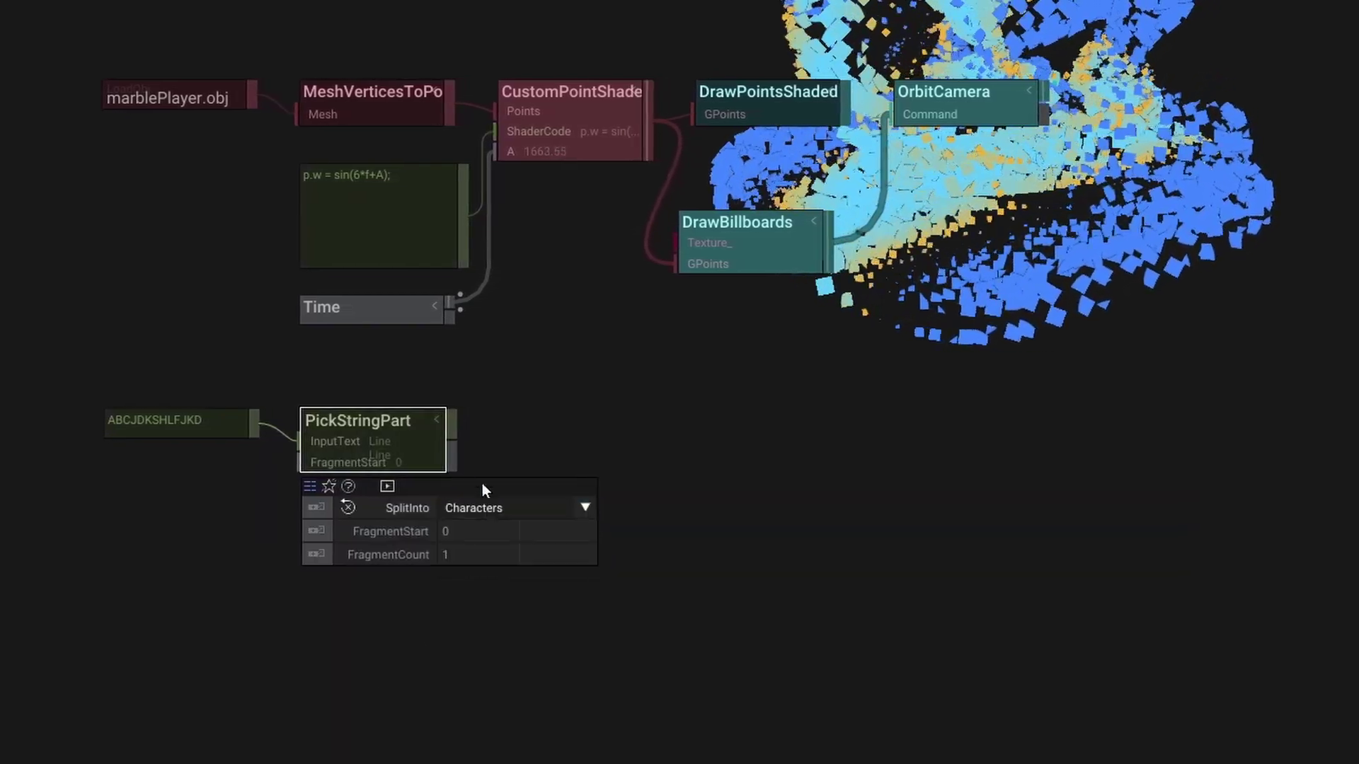
drag(450, 423, 486, 423)
click(536, 520)
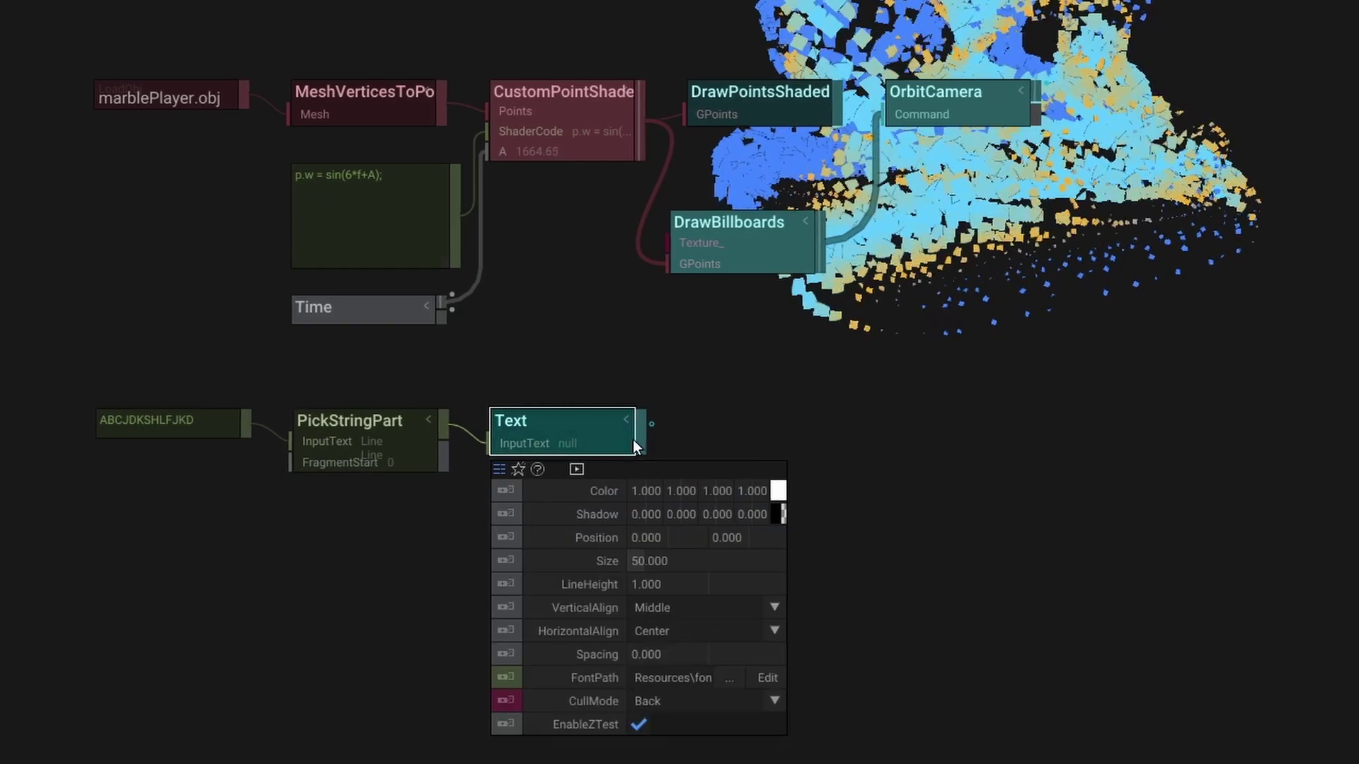
Step: Add a linked SliceViewPort node with CellCounts 4 × 4
drag(641, 425, 682, 422)
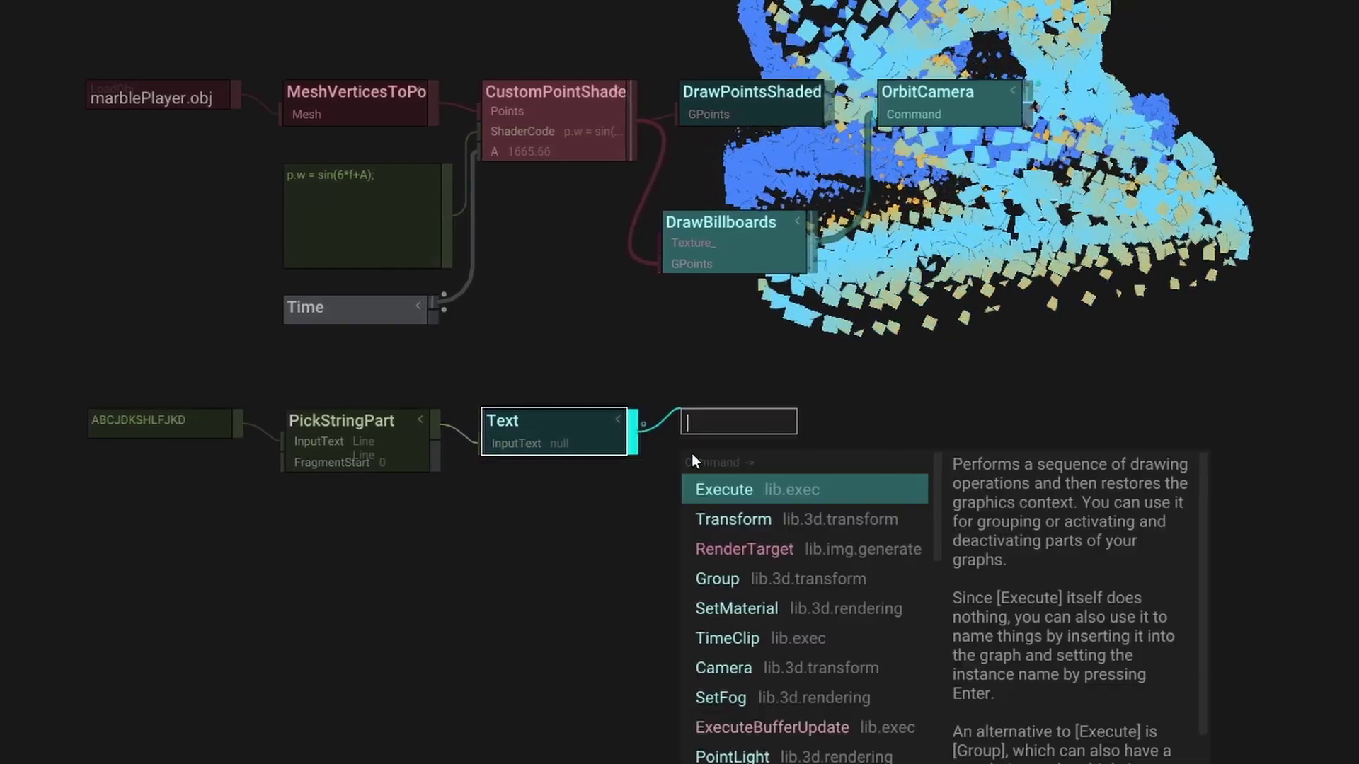
text(sli)
key(Return)
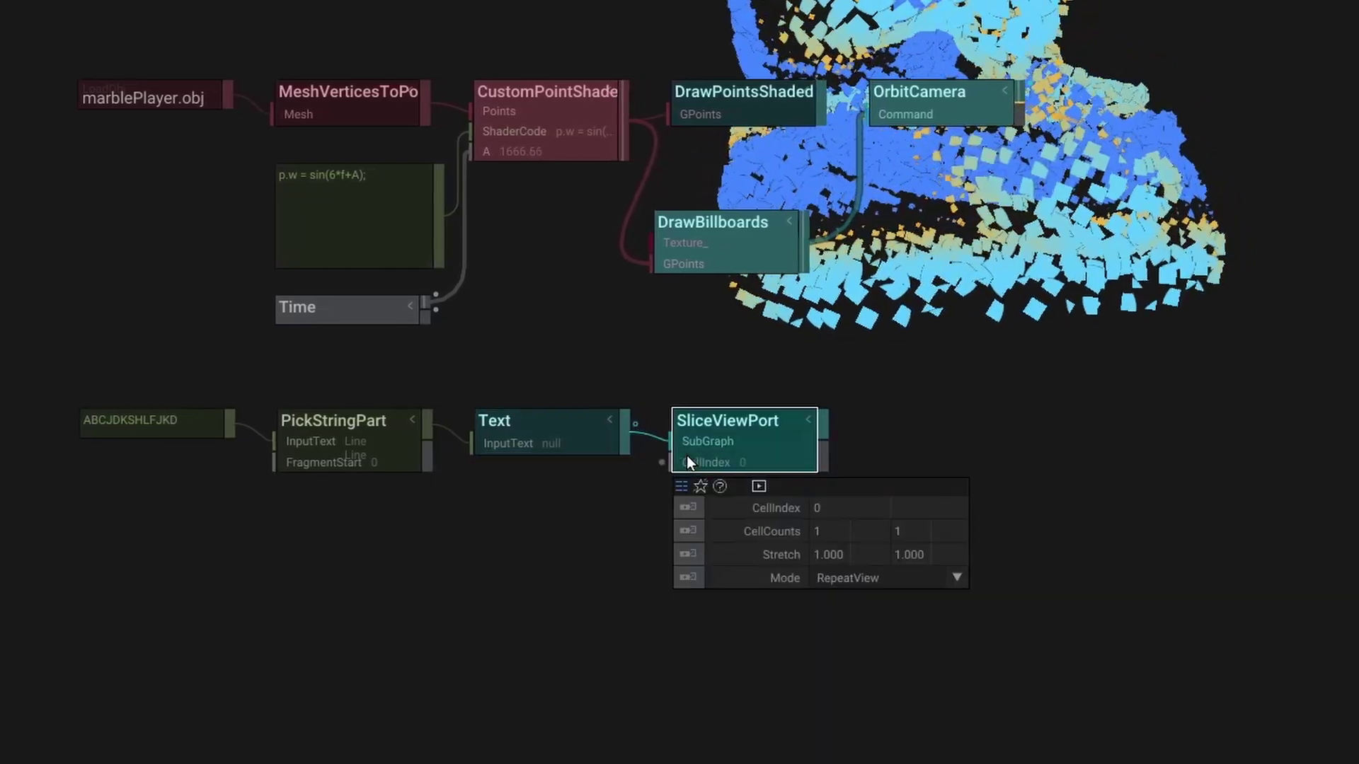
click(824, 531)
text(4)
click(913, 531)
text(4)
Step: Add Loop and RenderTarget nodes, feeding the rendered atlas into DrawBillboards' Texture_
click(814, 422)
text(lo)
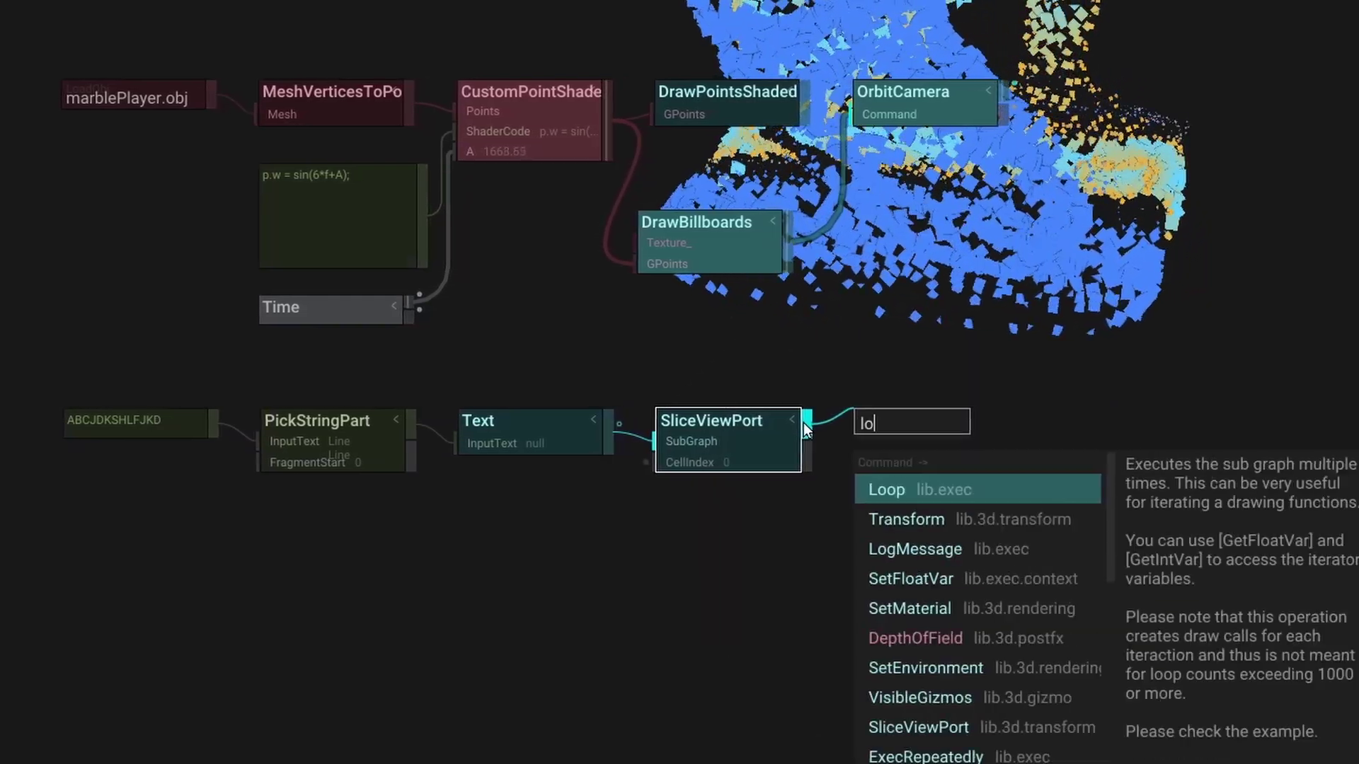
key(Return)
click(1023, 492)
click(1026, 433)
click(990, 428)
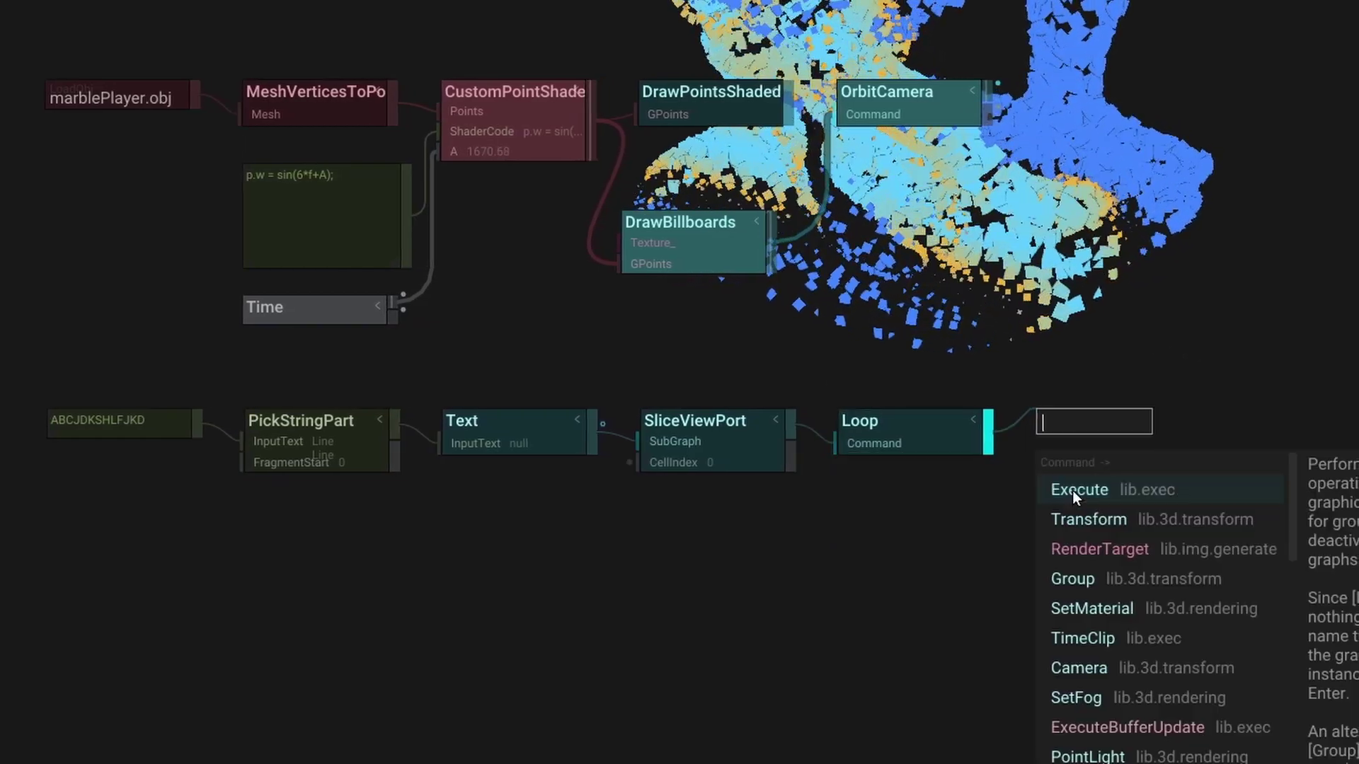
click(1100, 549)
drag(1178, 416, 587, 223)
Step: Add a Get i node driving SliceViewPort's CellIndex and PickStringPart's FragmentStart
double_click(371, 586)
text(get)
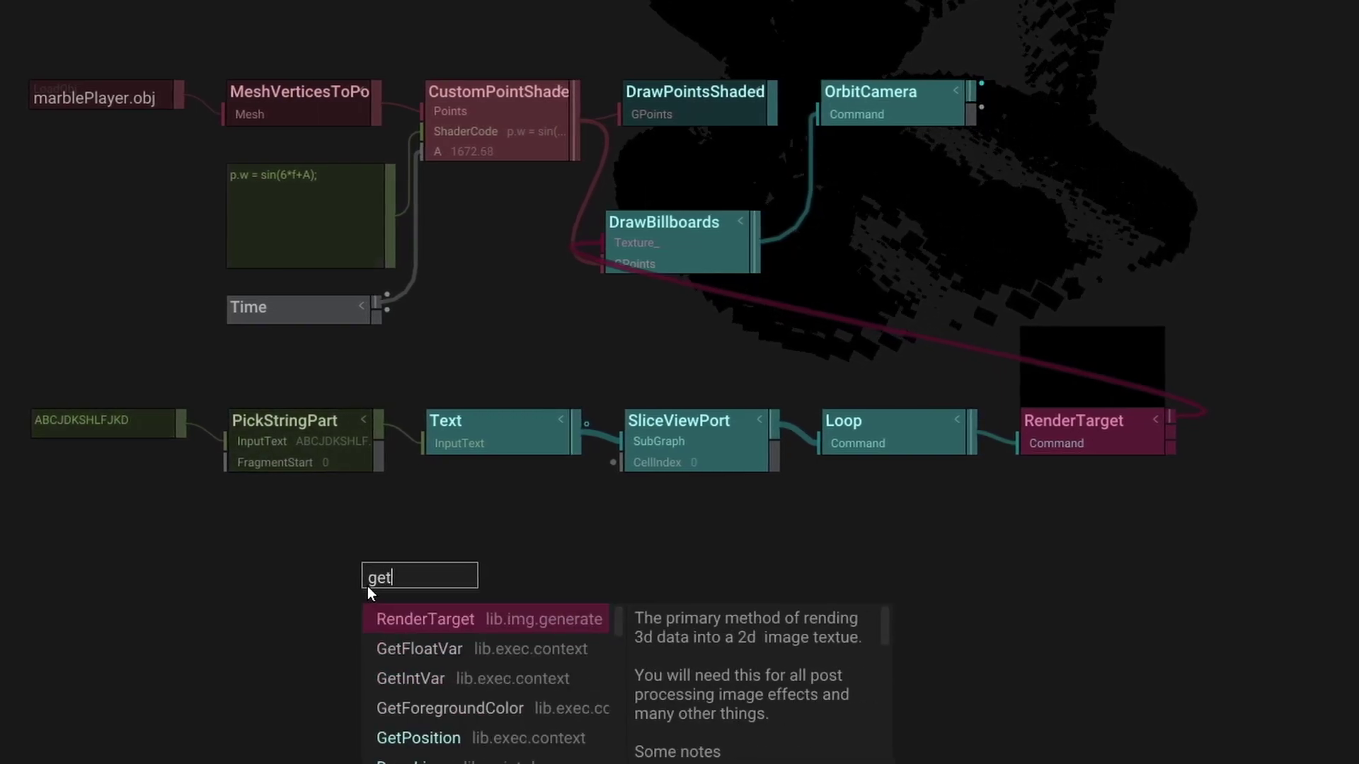
text( i)
key(Return)
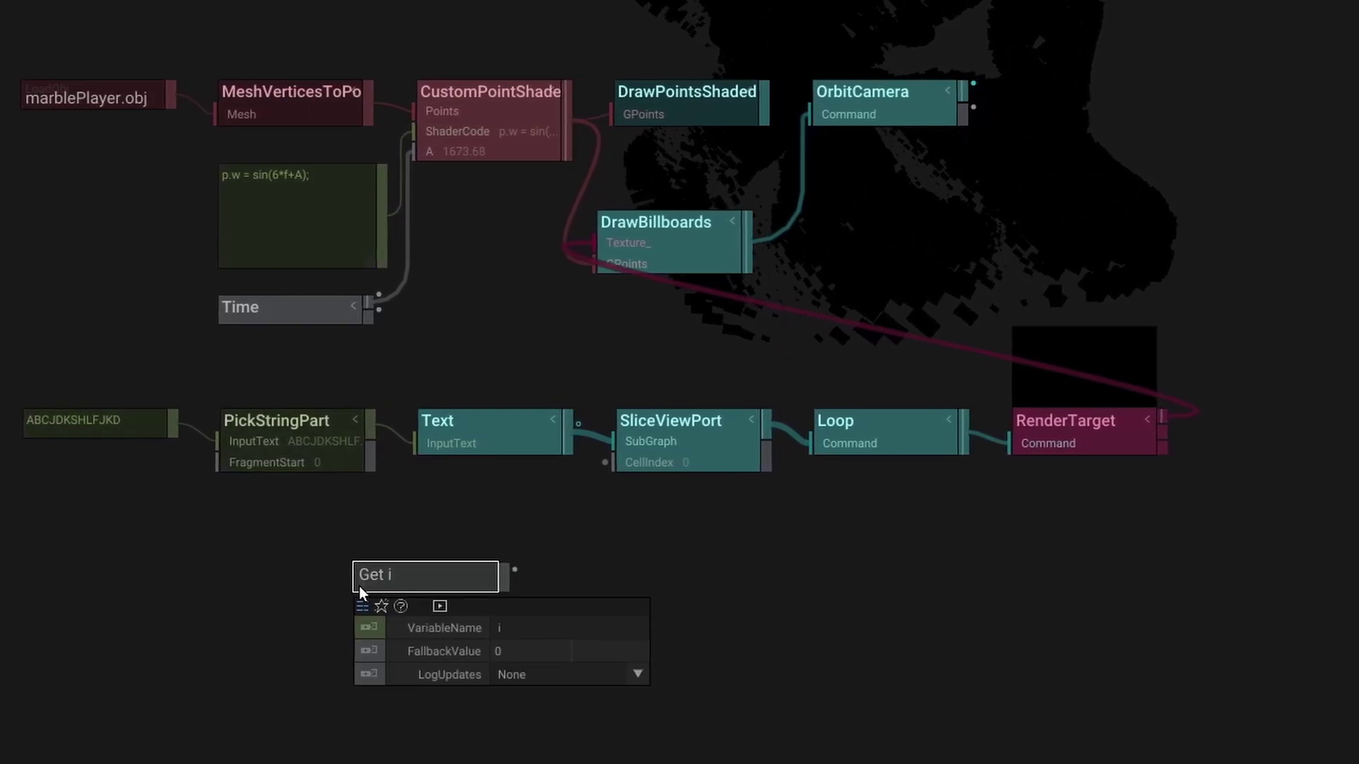
drag(502, 574, 597, 461)
drag(504, 574, 187, 529)
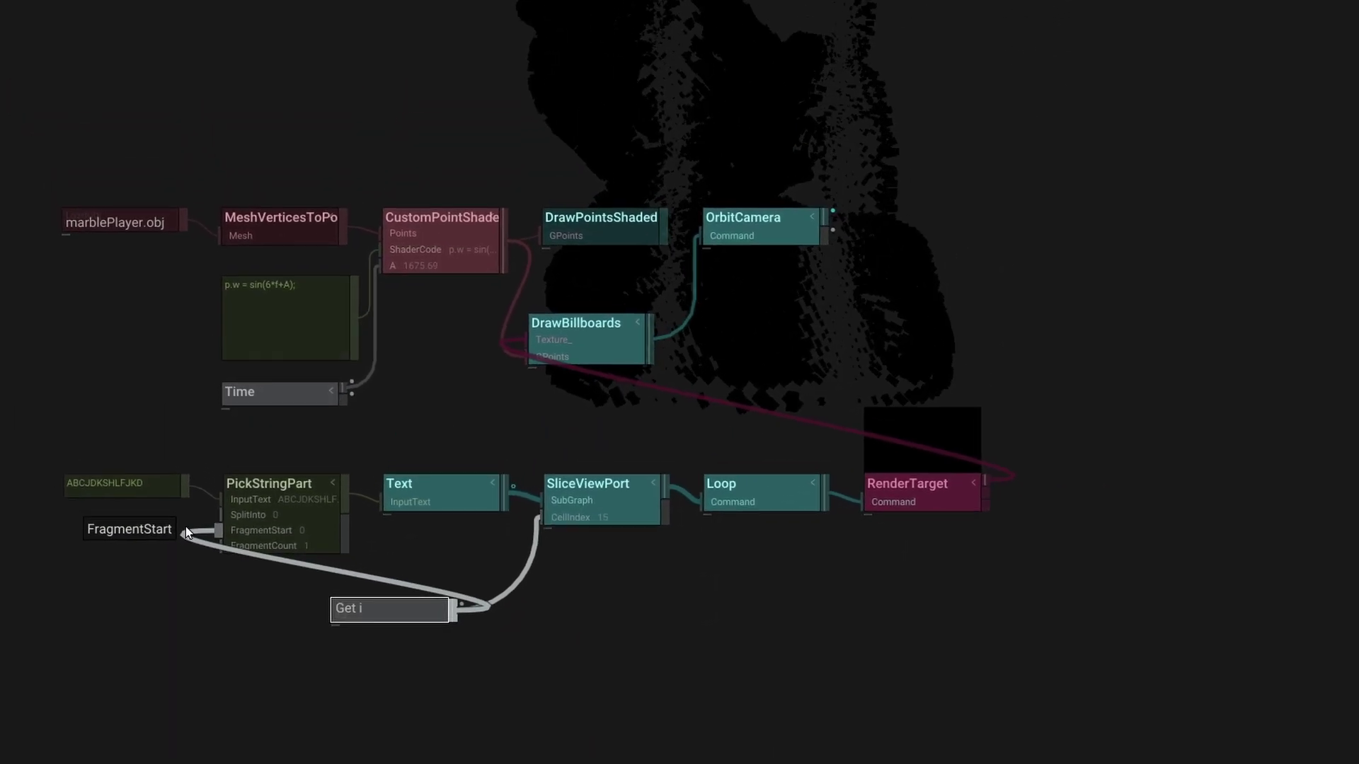
click(424, 499)
Step: Enlarge the Text Size and set RenderTarget's ClearColor alpha to 0 for a transparent atlas
drag(525, 591, 962, 617)
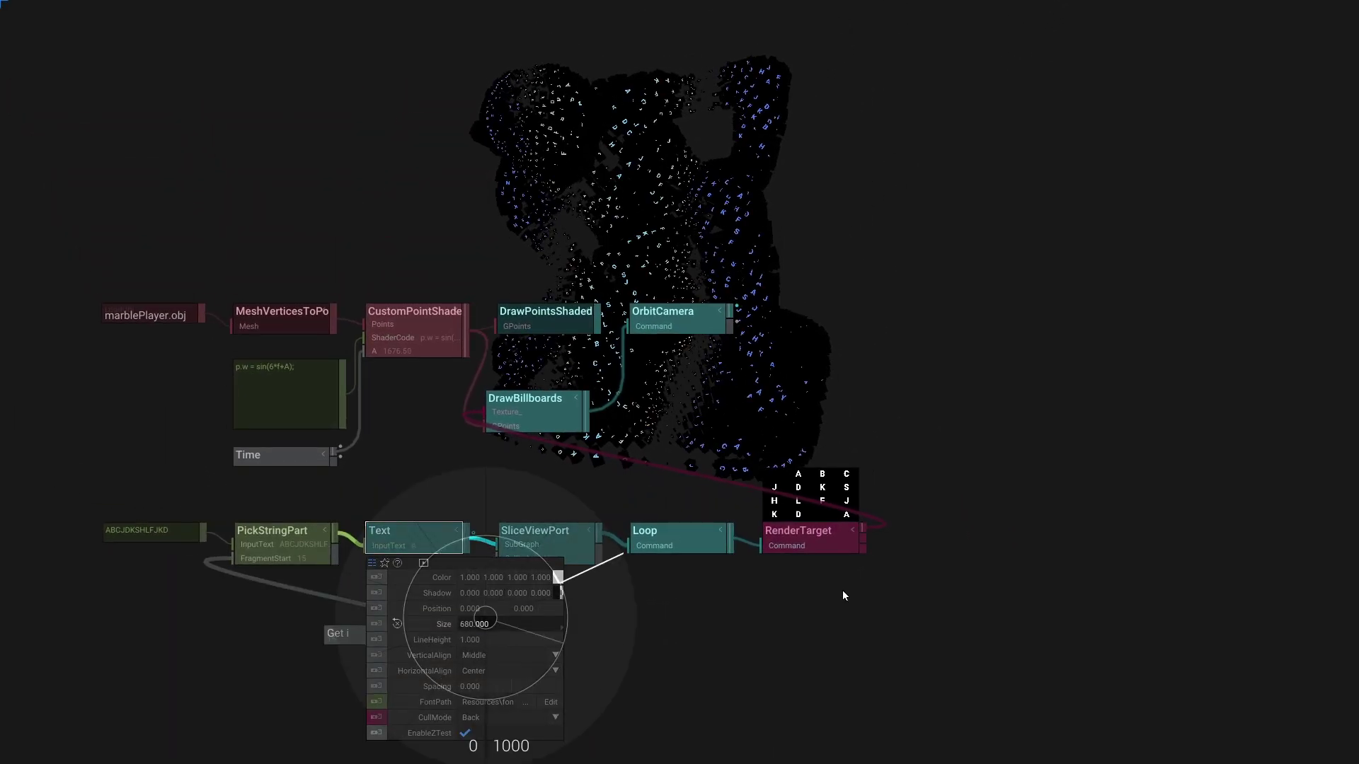
drag(847, 645, 814, 444)
click(813, 542)
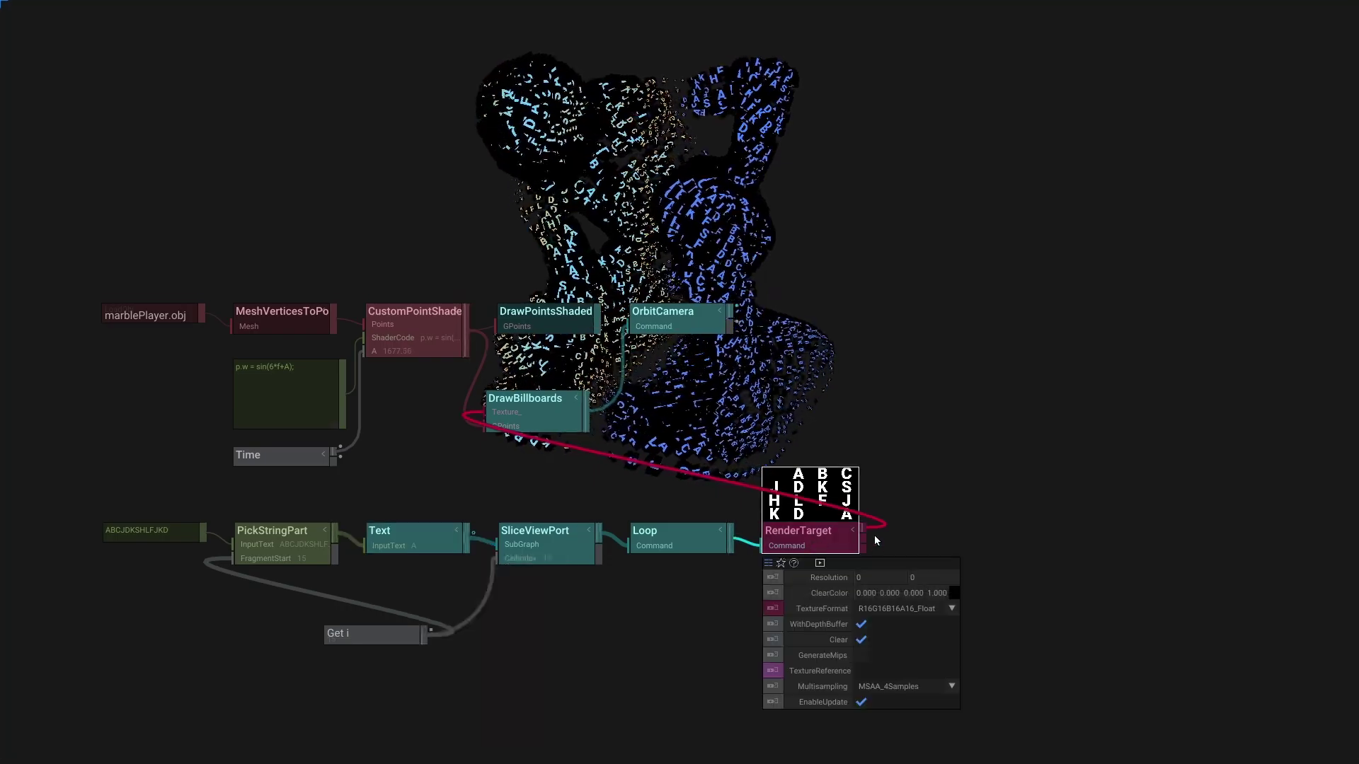
drag(955, 594, 958, 720)
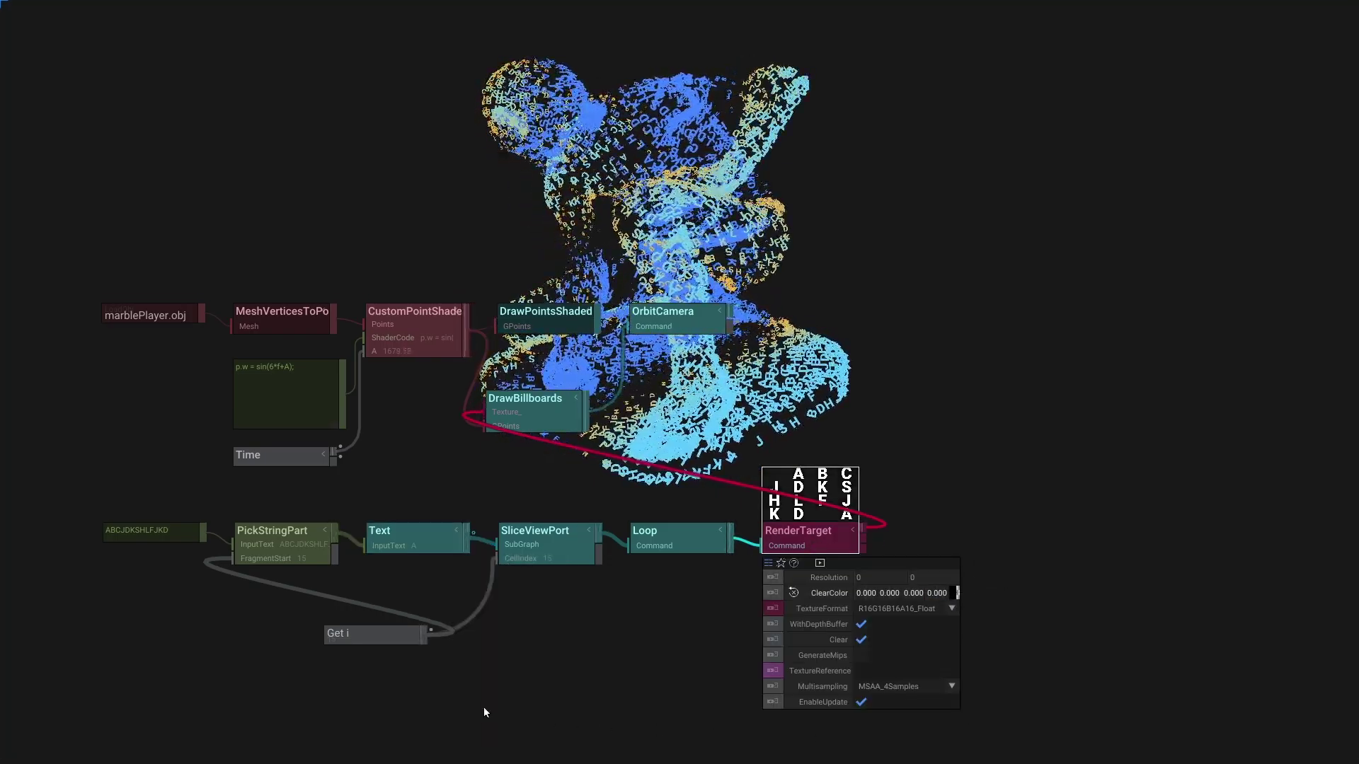
drag(365, 637, 120, 598)
Step: Set DrawBillboards Scale to 2.5 and expand its Randomize settings
click(547, 410)
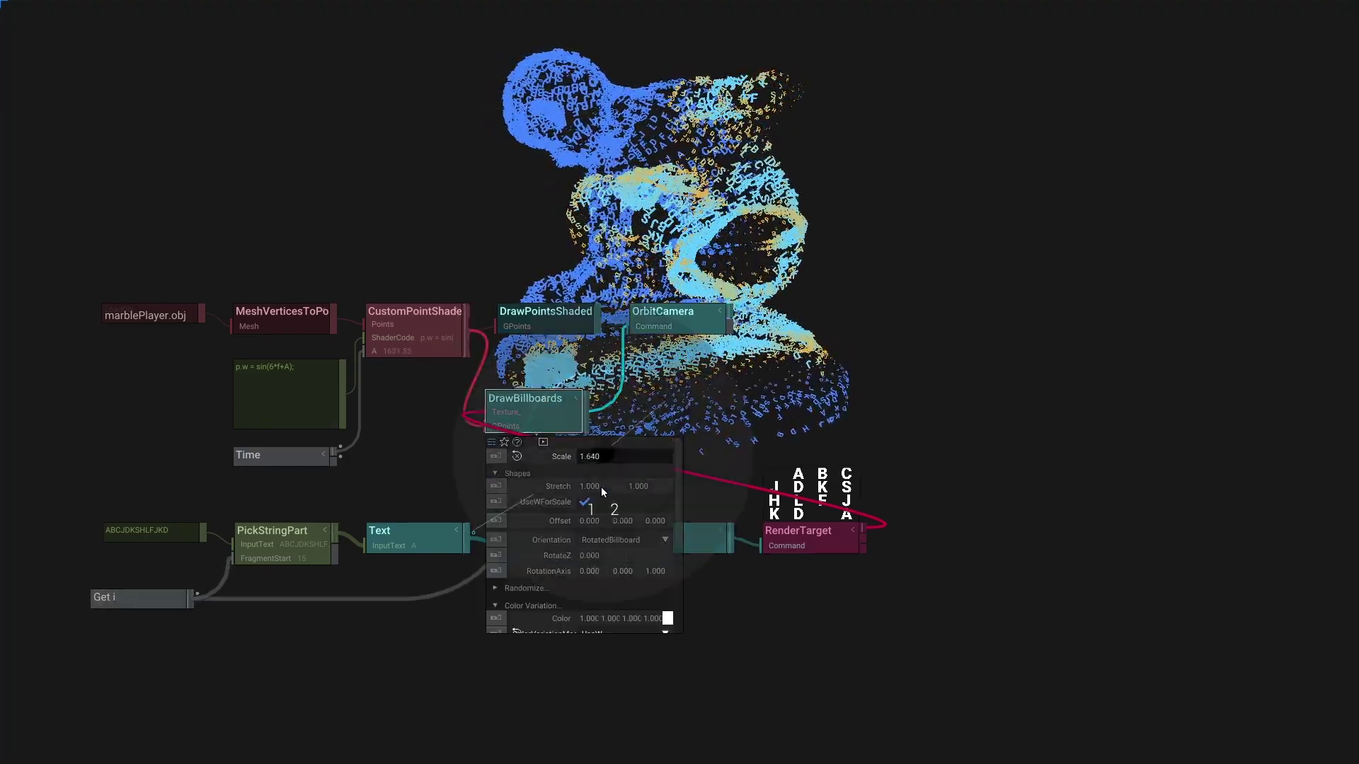
drag(594, 510, 617, 496)
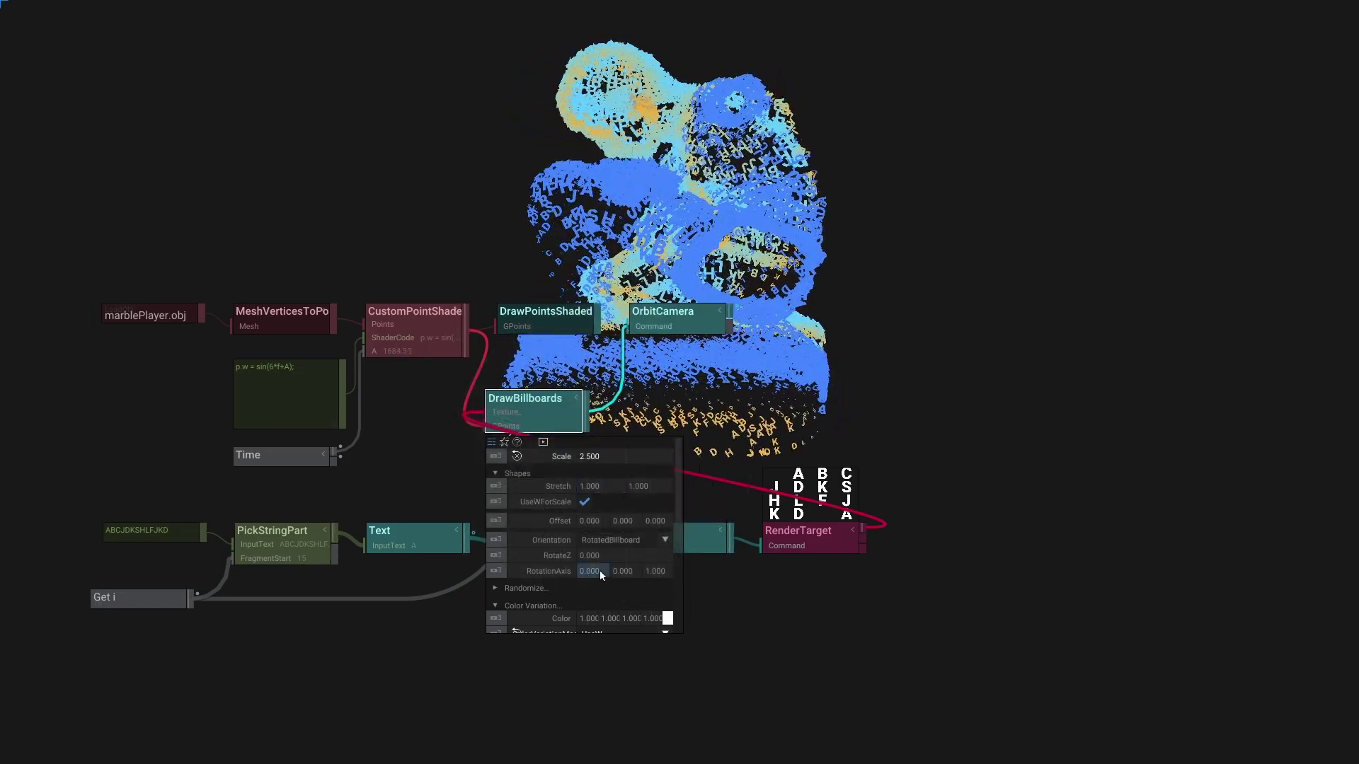
click(524, 588)
scroll(550, 554, down, 1)
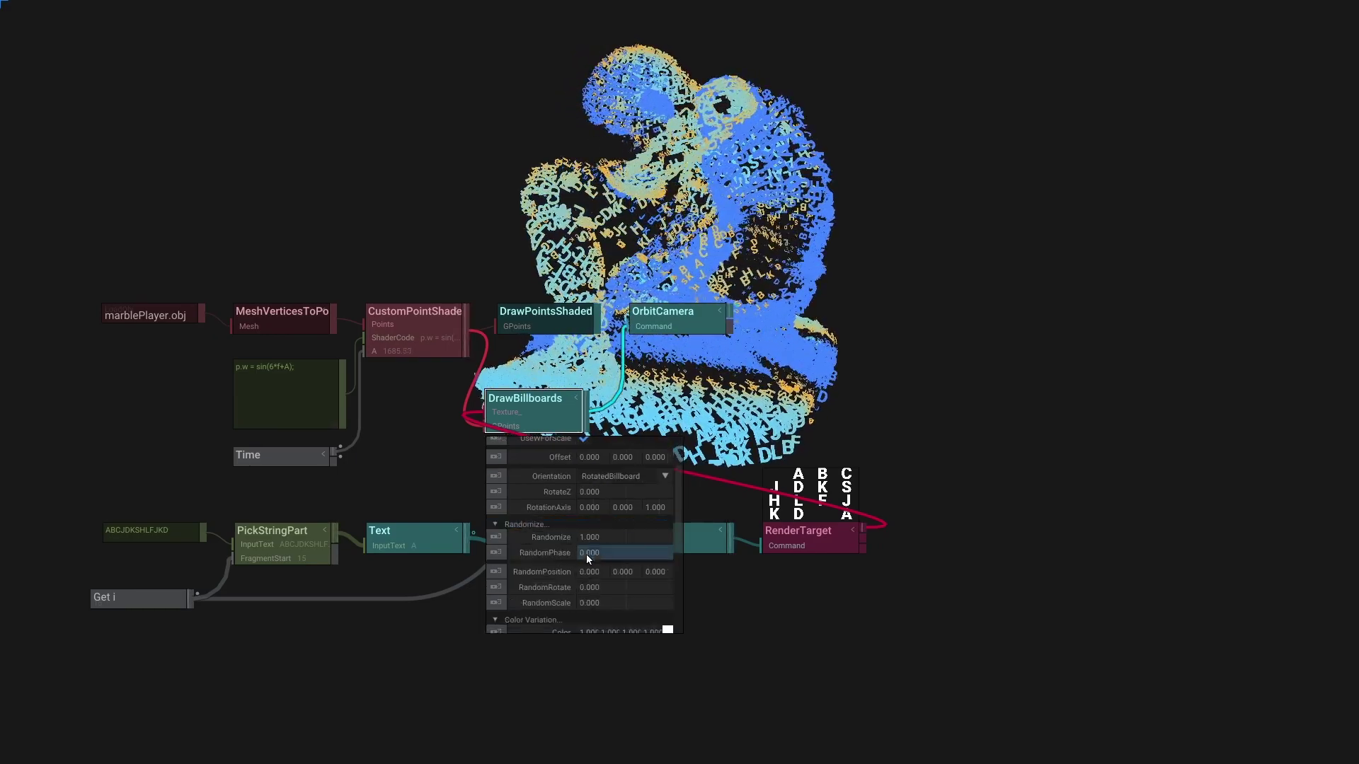